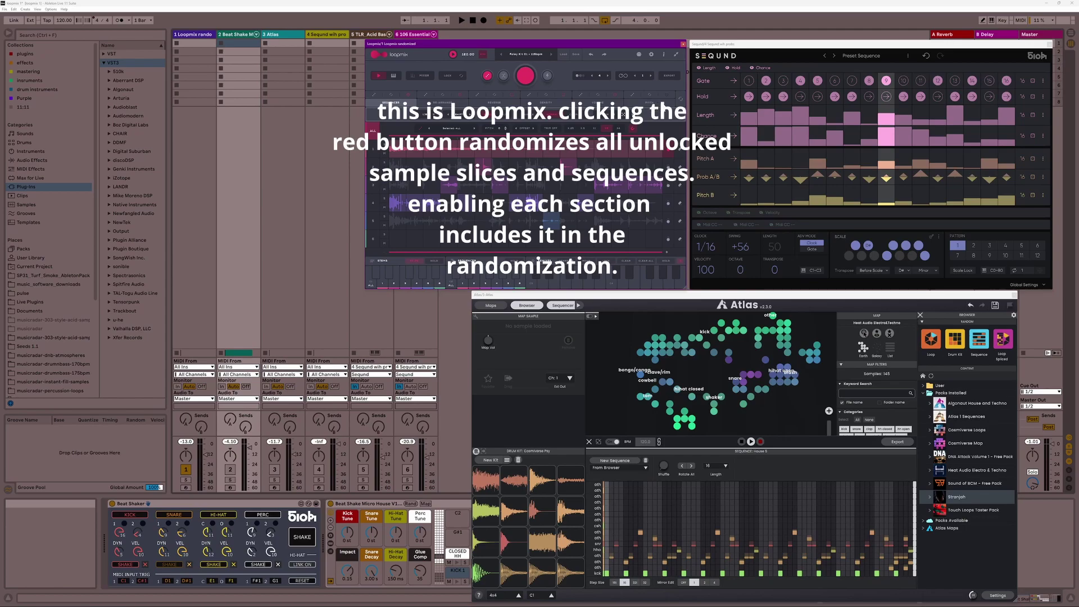
click(744, 53)
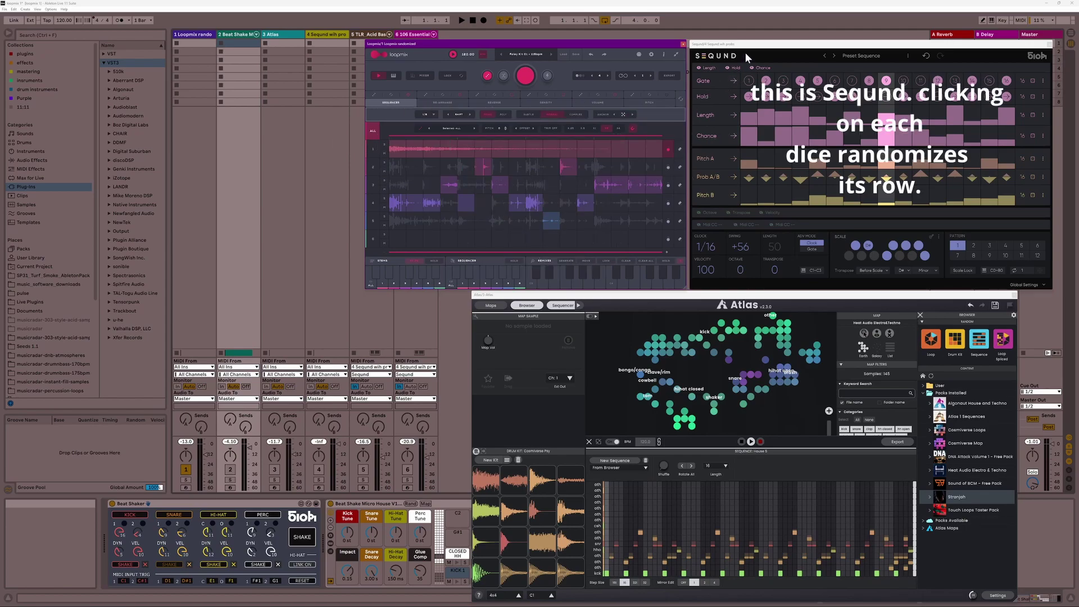
click(749, 50)
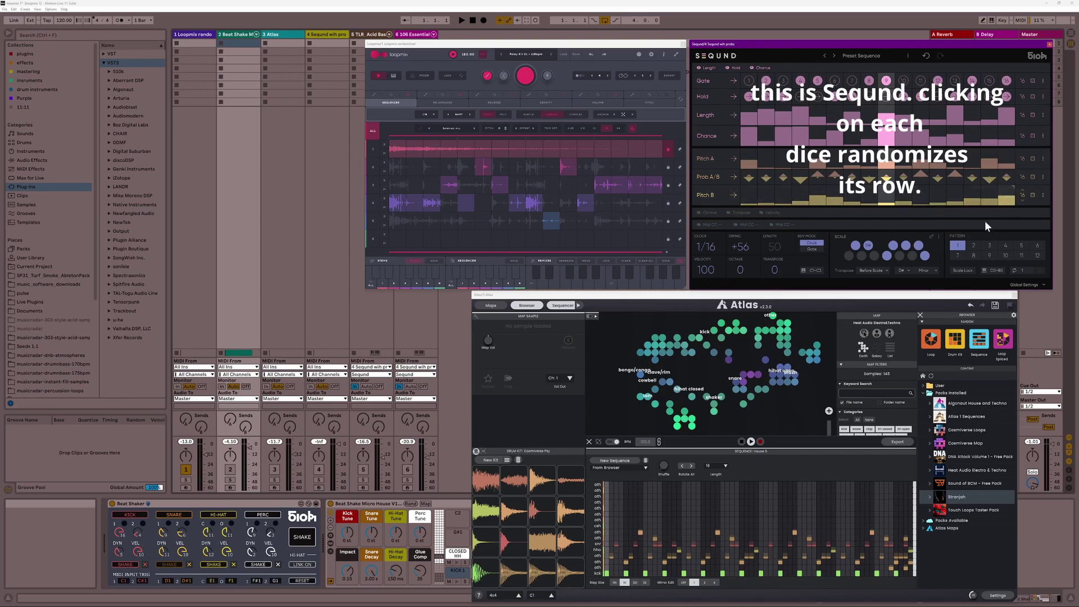
click(882, 292)
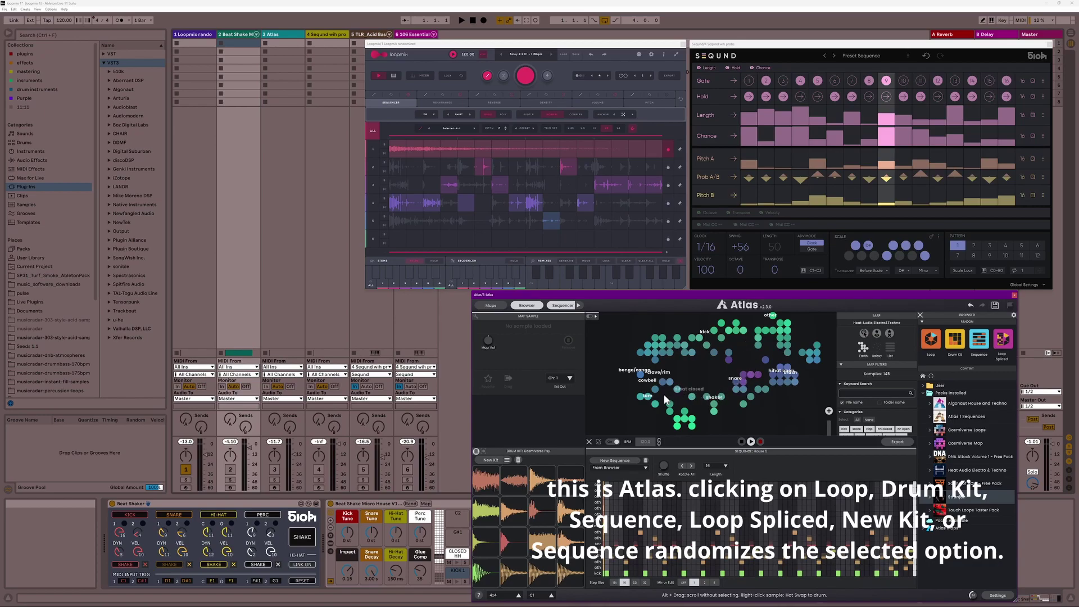
click(489, 460)
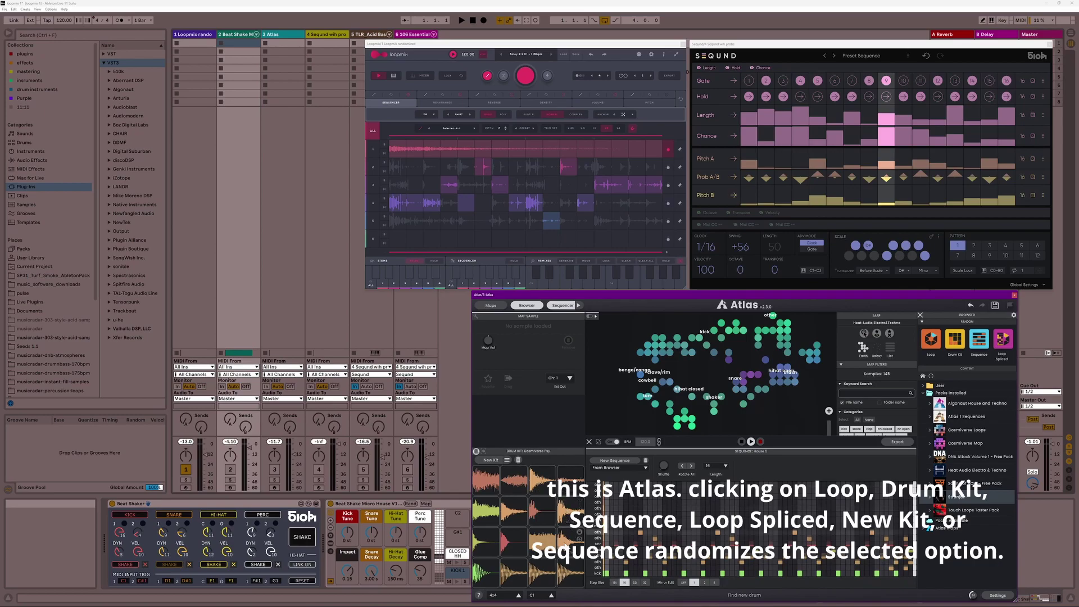
click(496, 477)
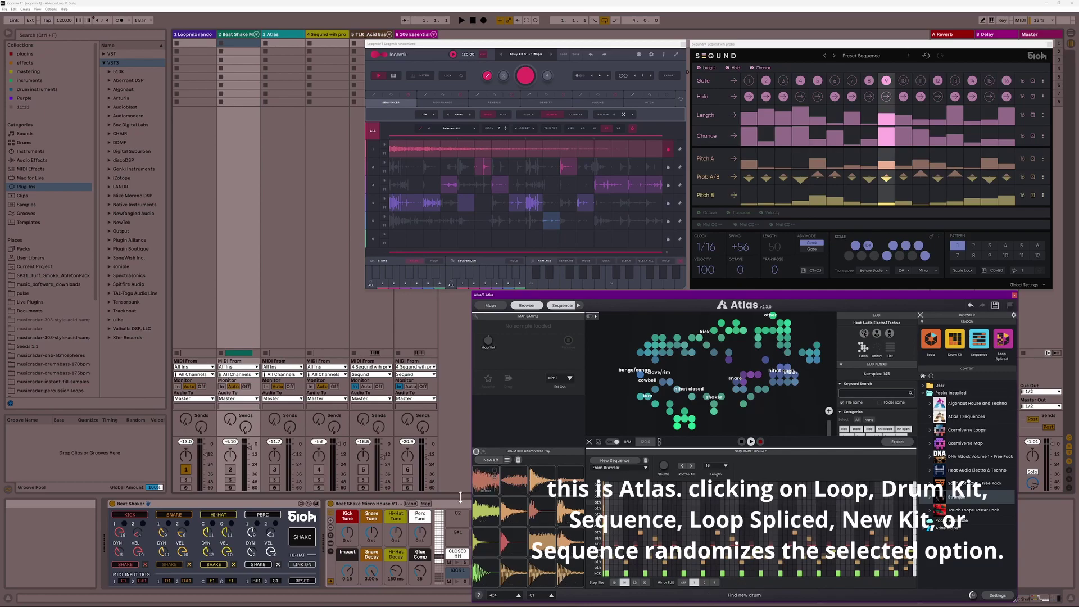
click(262, 510)
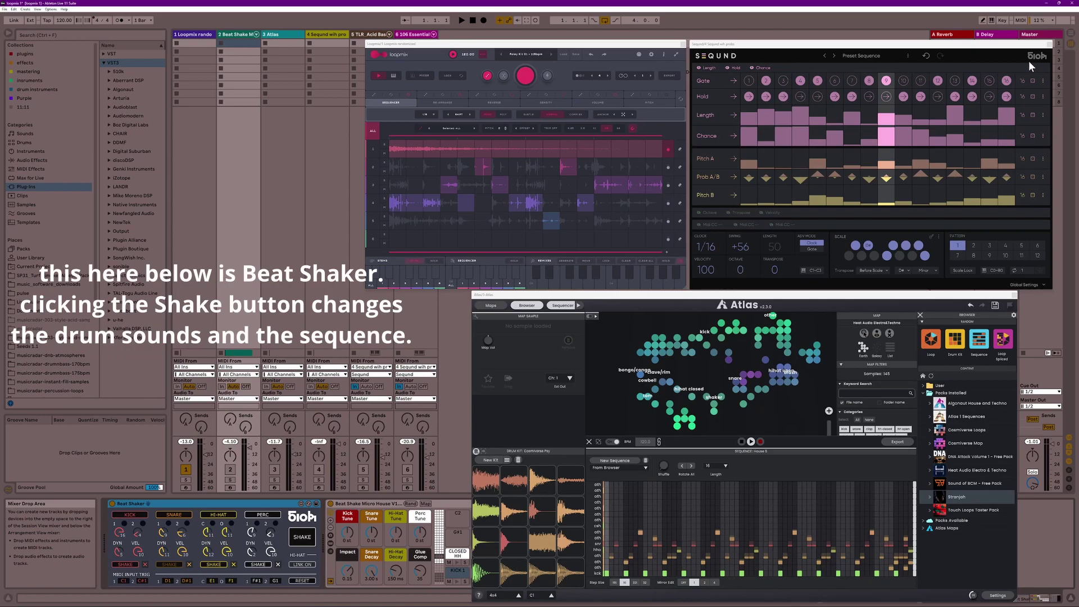
click(844, 45)
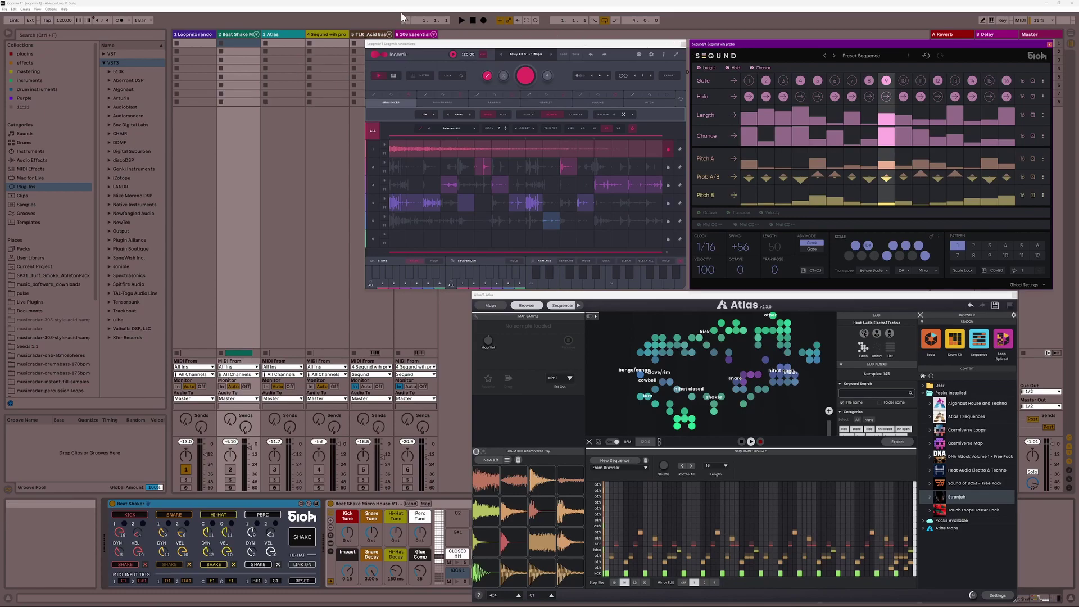
- Start playback and activate the Atlas, acid bass, 106 Essential and Beat Shaker tracks alongside Loopmix
click(468, 13)
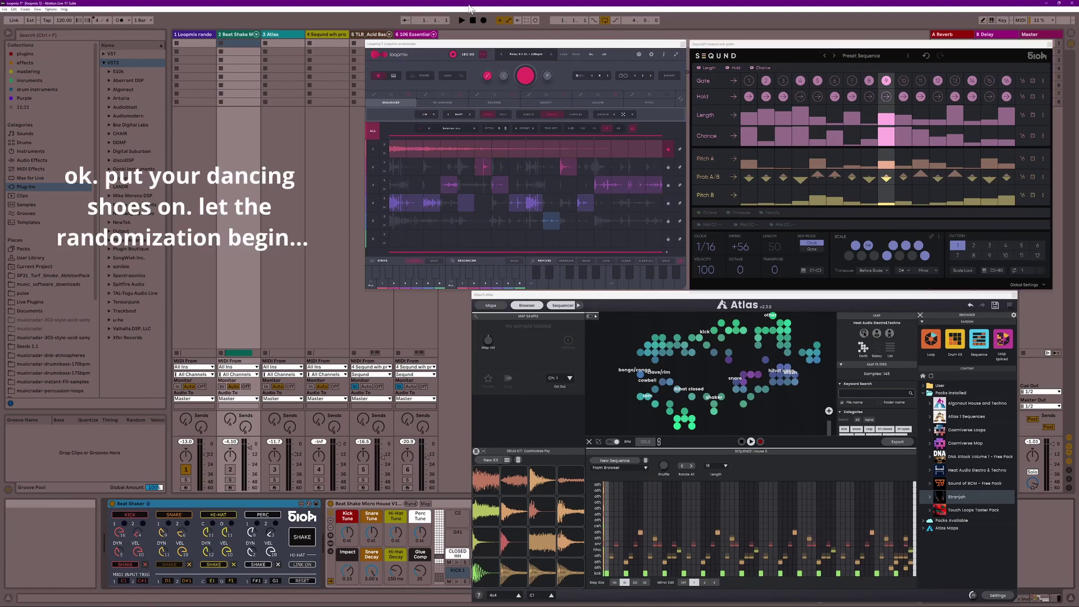
click(462, 20)
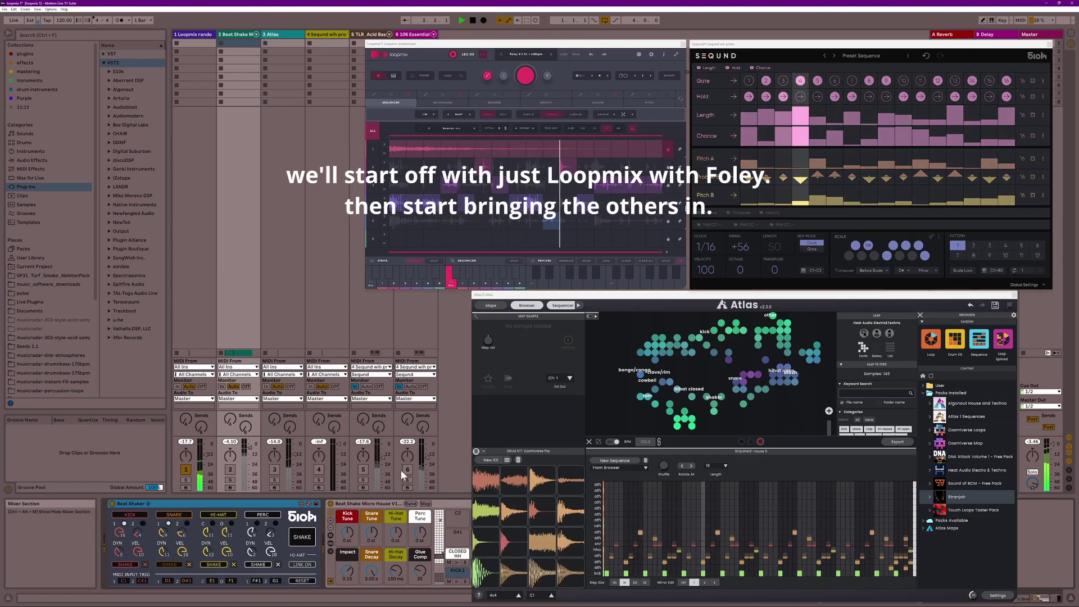
click(275, 470)
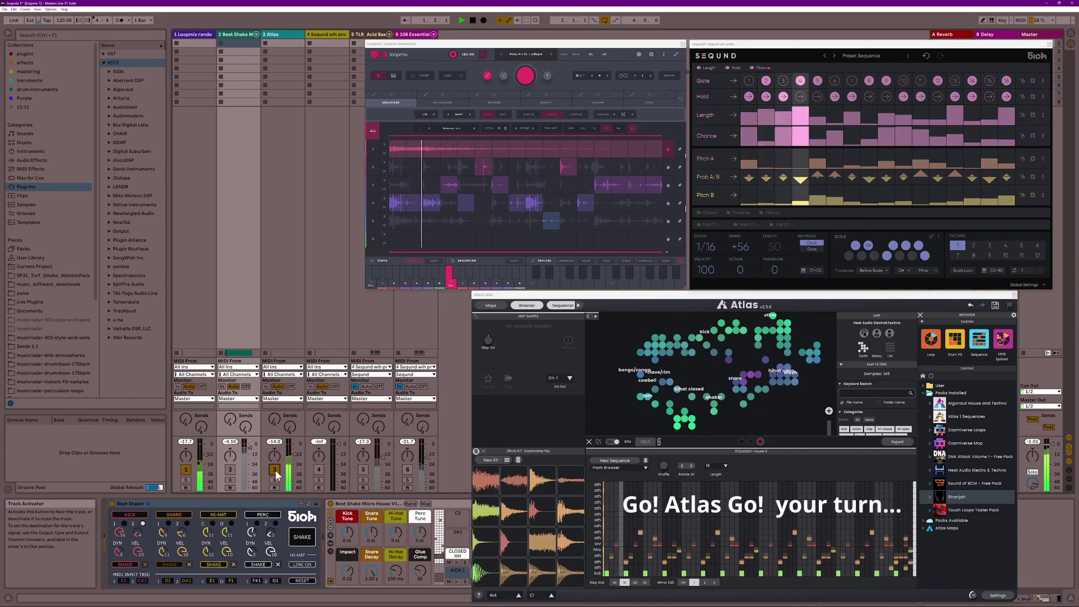
click(364, 470)
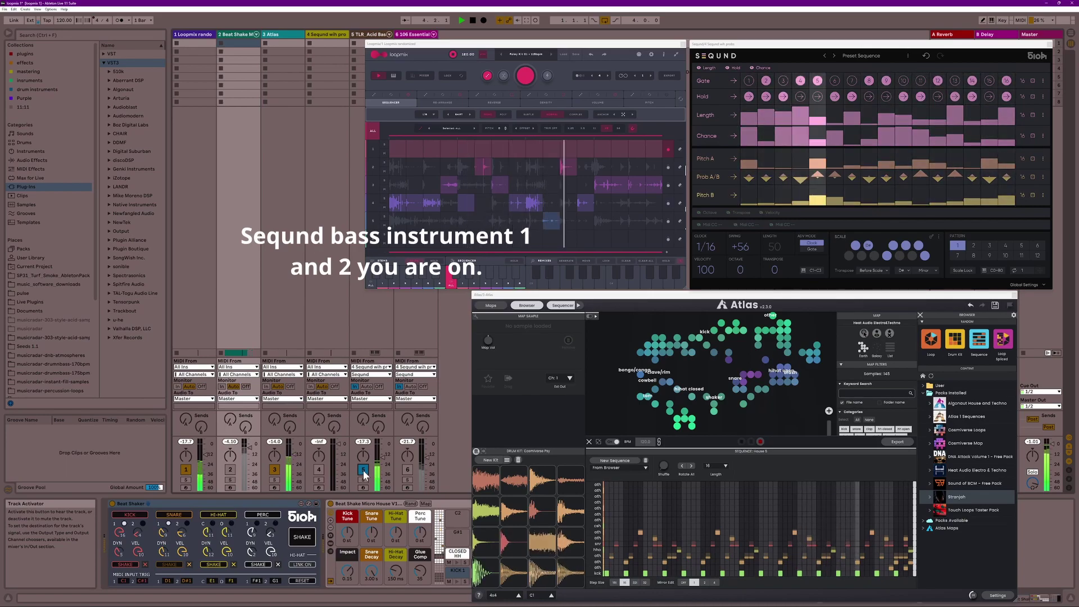
click(409, 470)
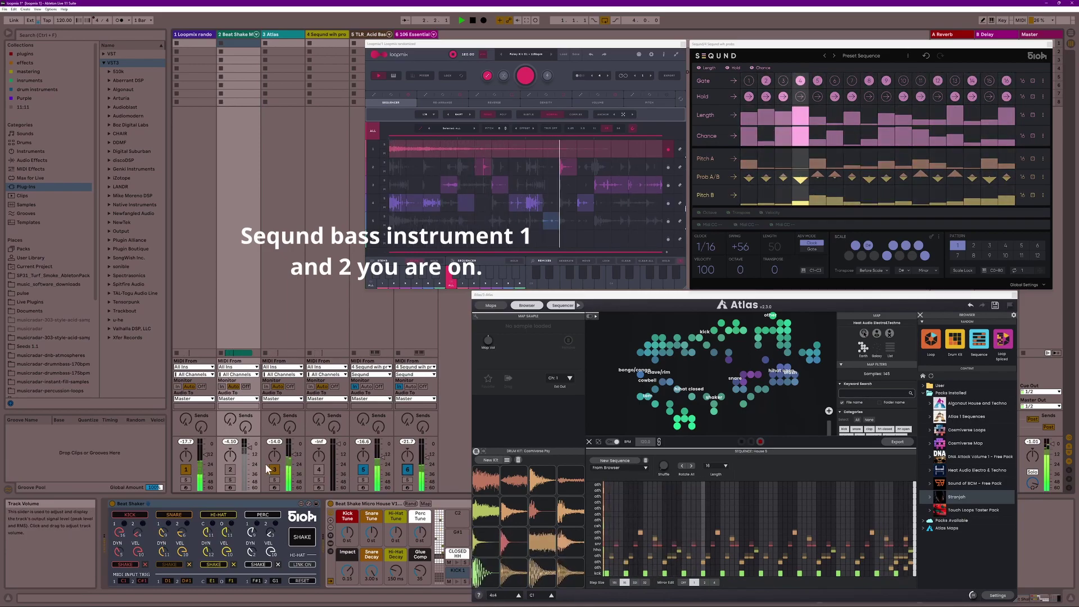
click(230, 470)
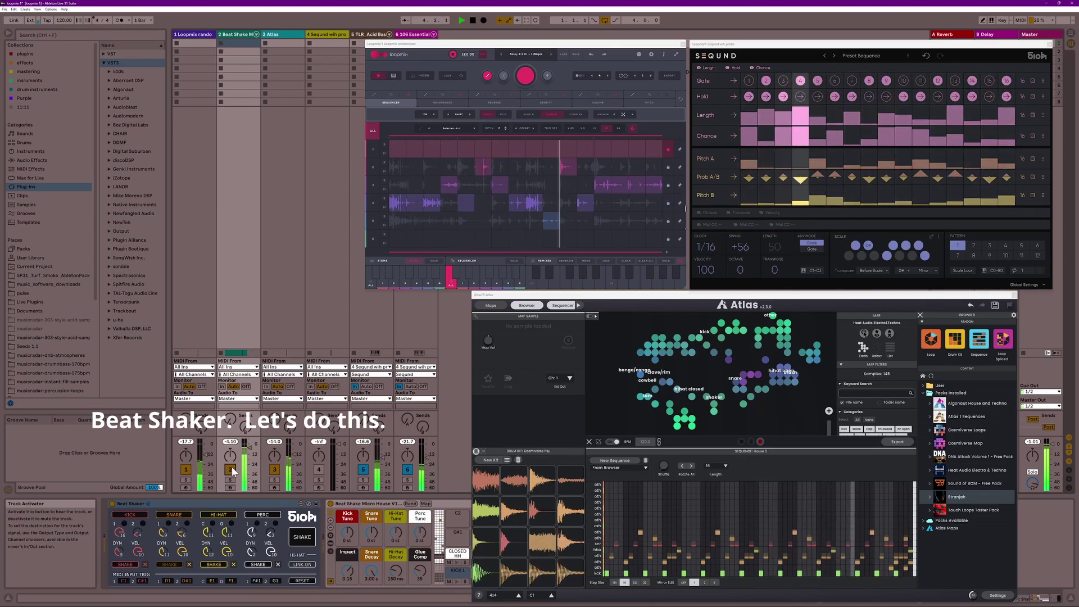
- Randomize Loopmix's unlocked slices and sequences, and Seqund's Gate, Hold, Length, Chance, Pitch A and Prob A/B rows
click(523, 77)
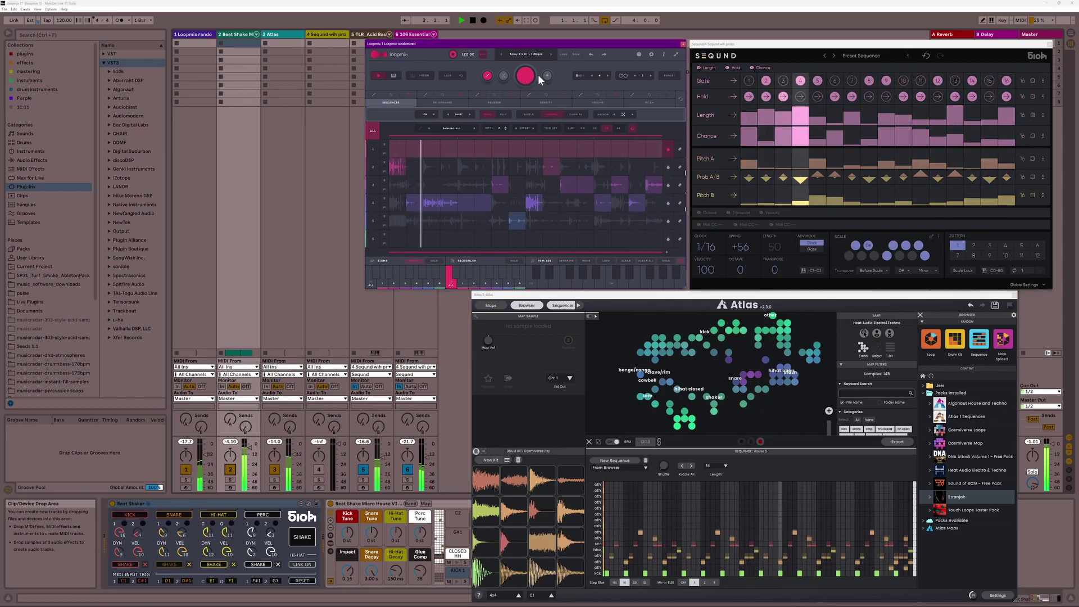
click(1033, 81)
click(1034, 96)
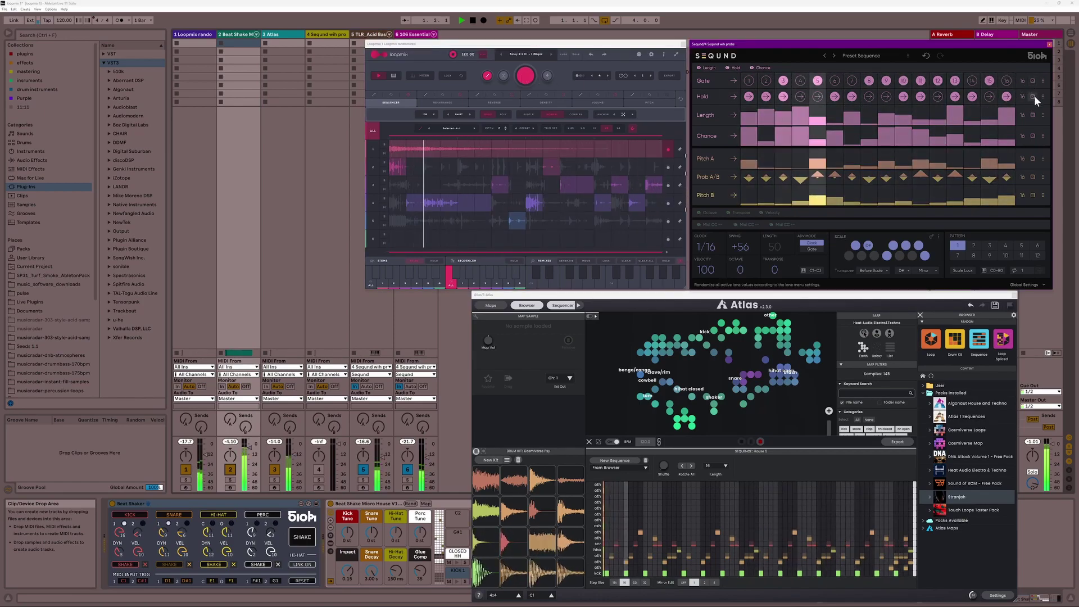
click(1035, 115)
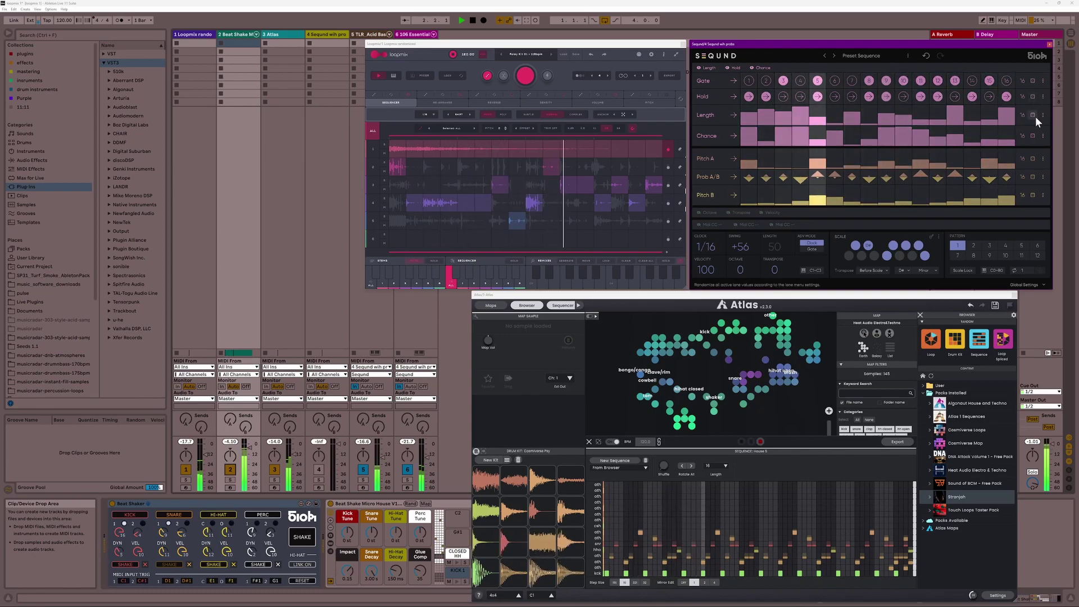
click(1032, 136)
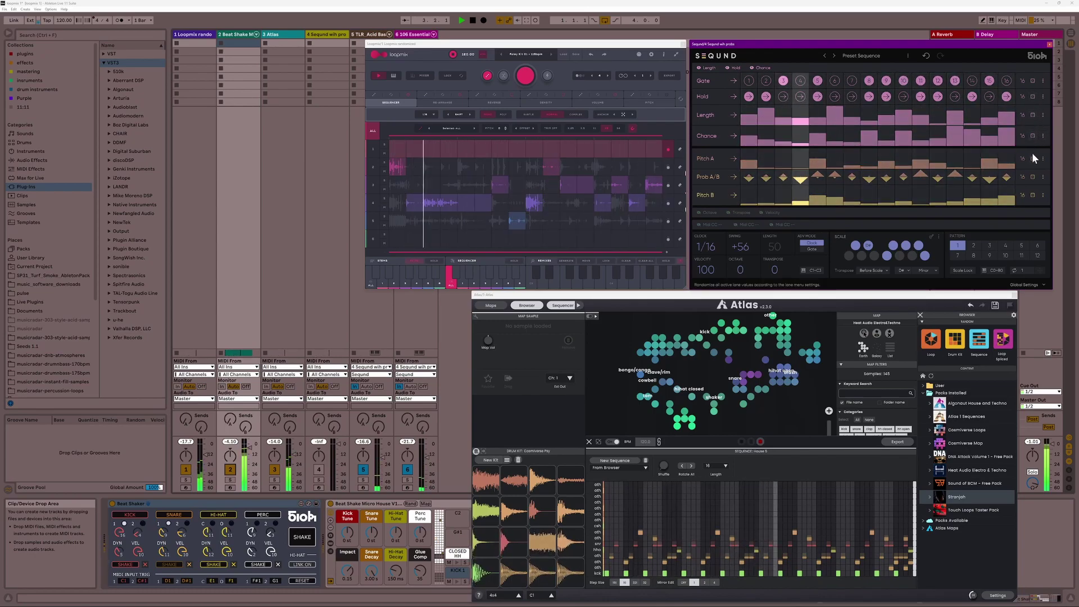
click(1034, 177)
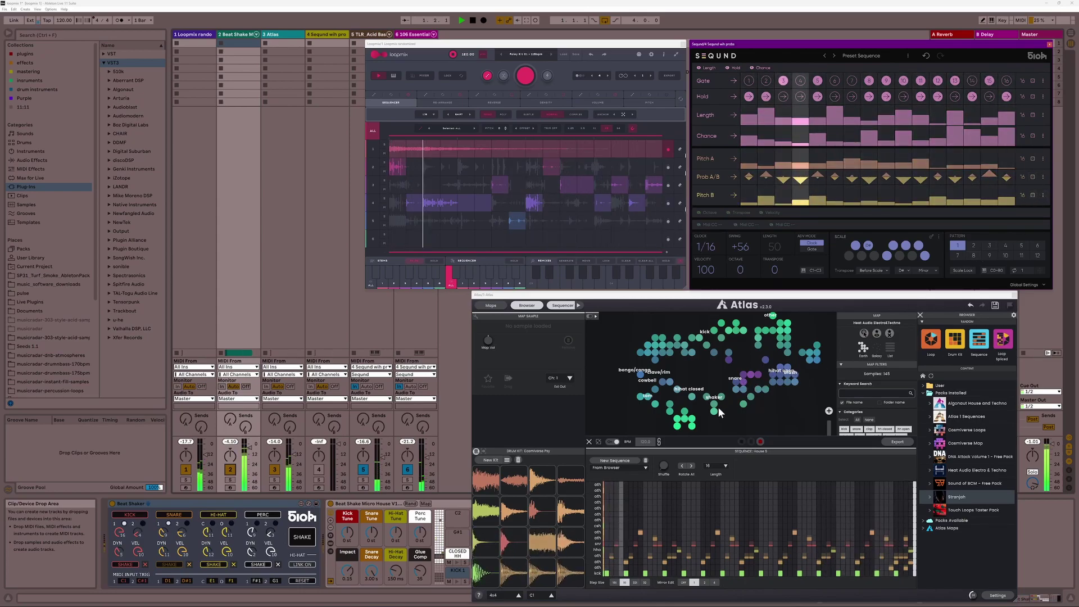
- Generate a new drum sequence in Atlas and shake Beat Shaker's drum sounds and pattern
click(618, 459)
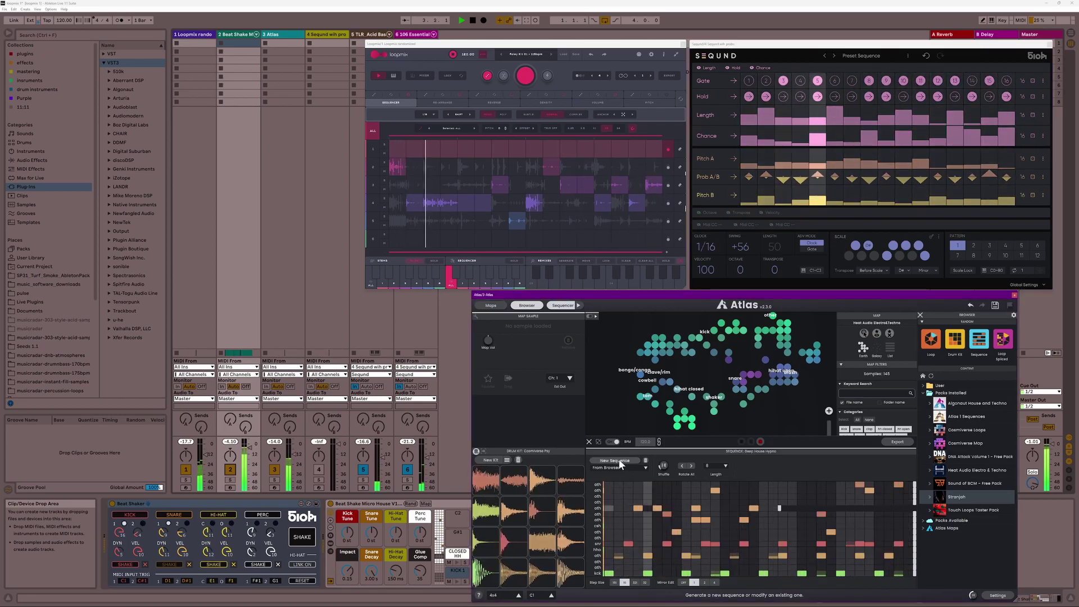
click(298, 539)
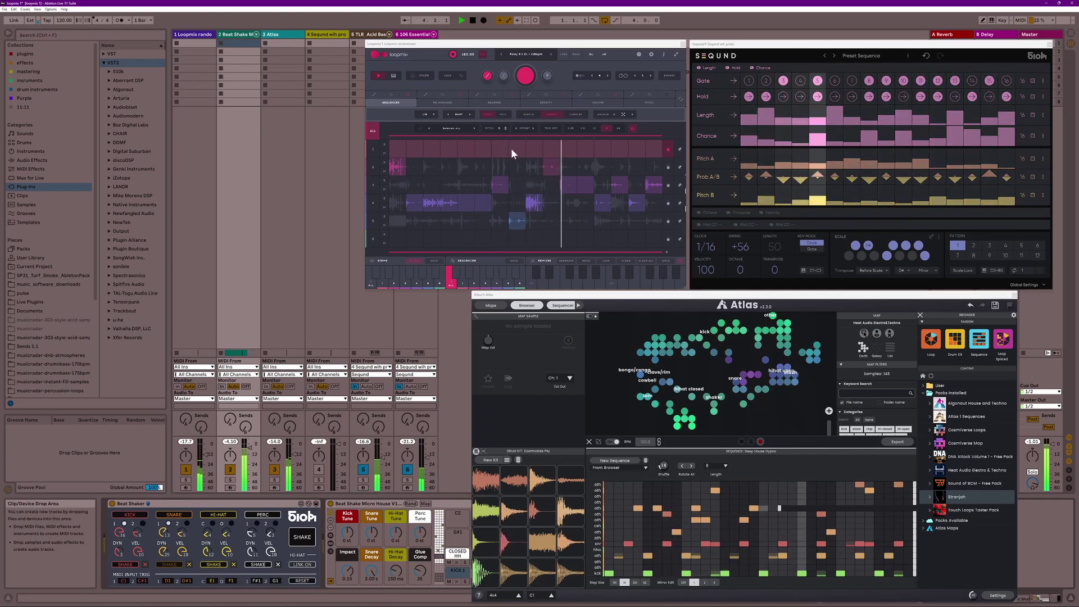
- Switch Loopmix to its next preset for a different set of slices and sequences
click(527, 76)
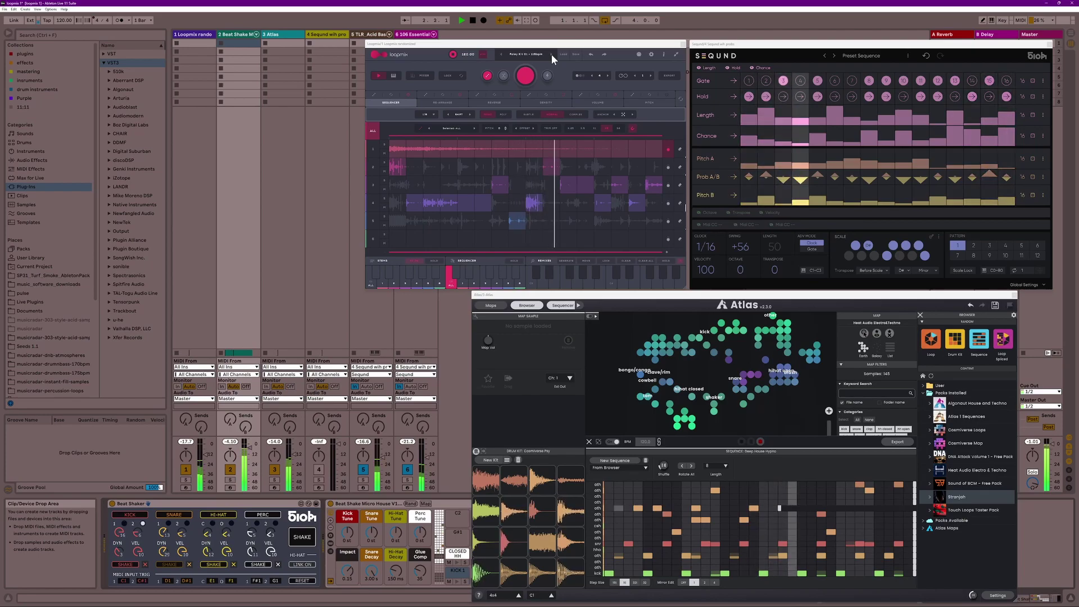
click(552, 54)
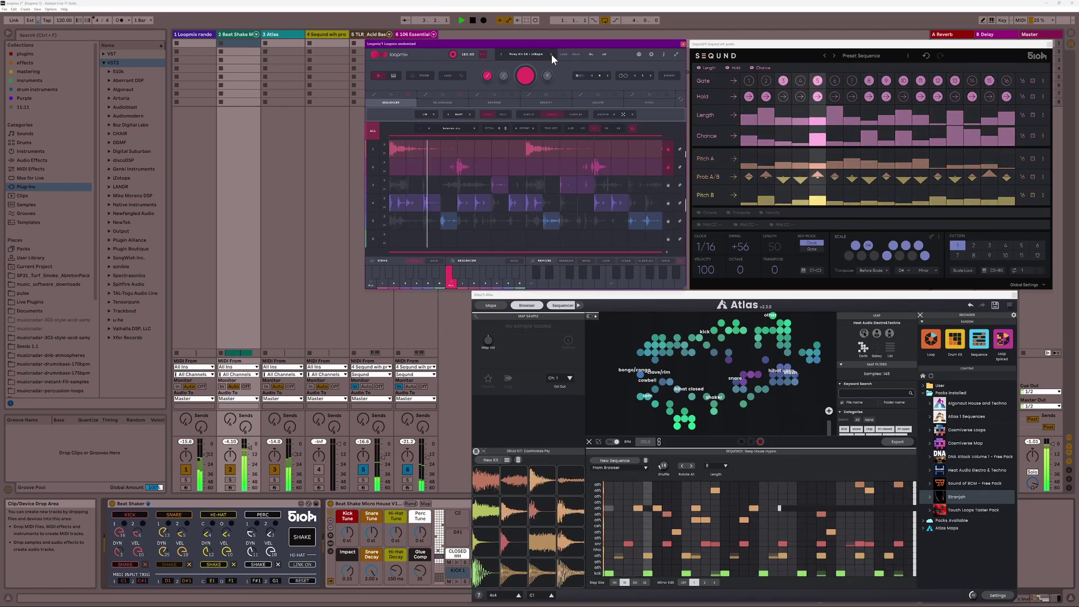
- Randomize all seven Seqund rows: Gate, Hold, Length, Chance, Pitch A, Prob A/B and Pitch B
click(1032, 81)
click(1032, 97)
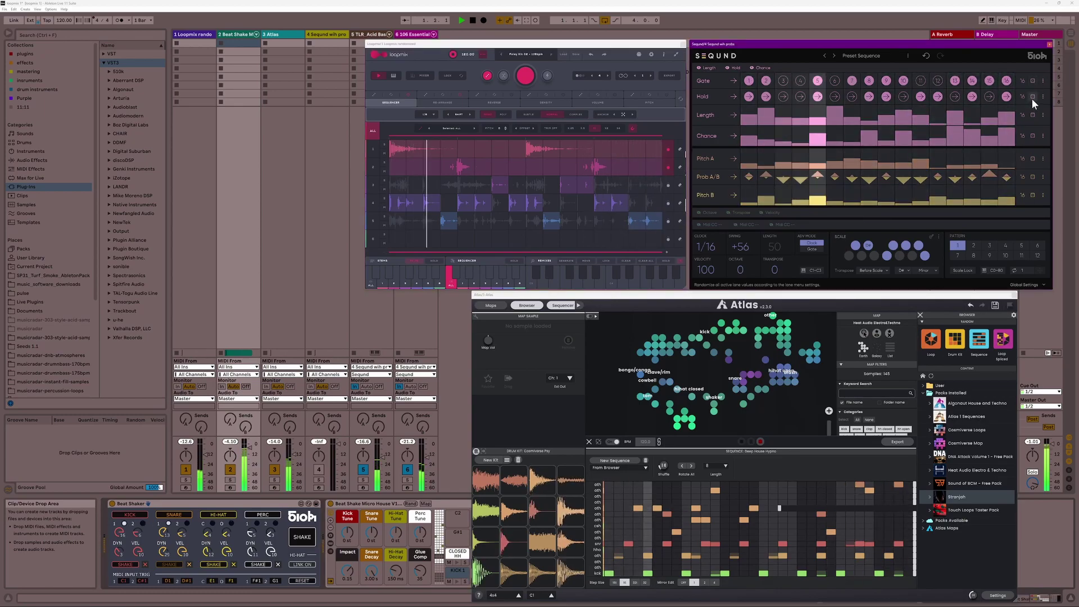
click(1033, 115)
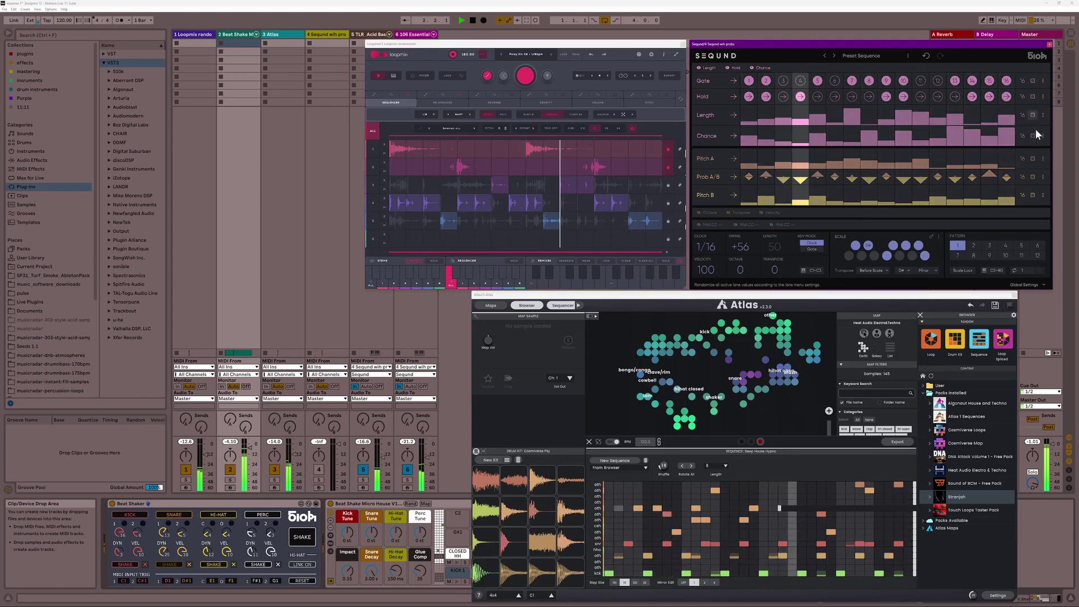
click(1033, 136)
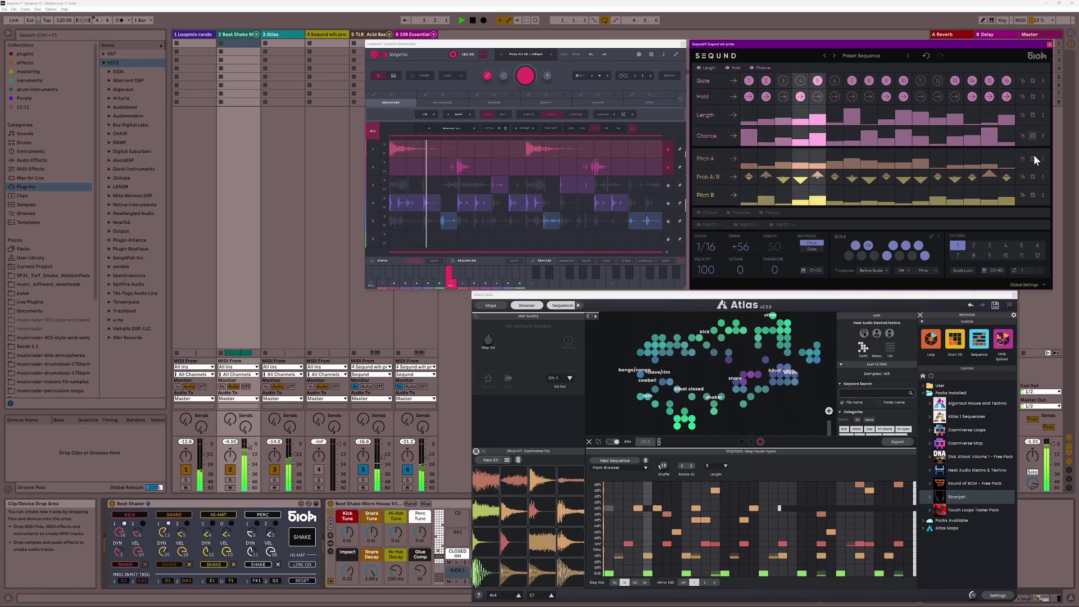
click(1034, 158)
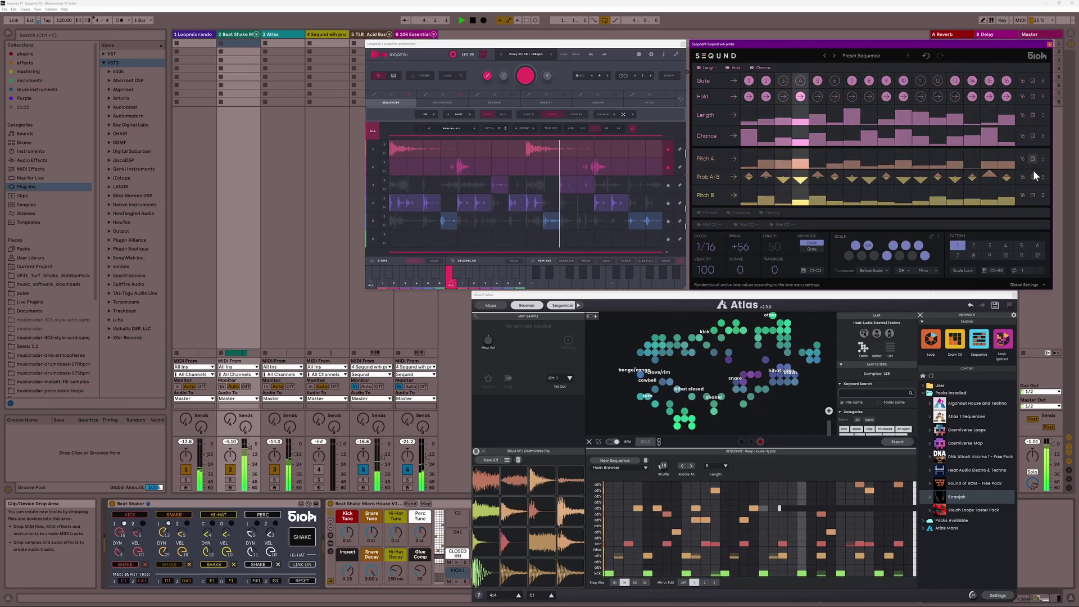
click(1032, 178)
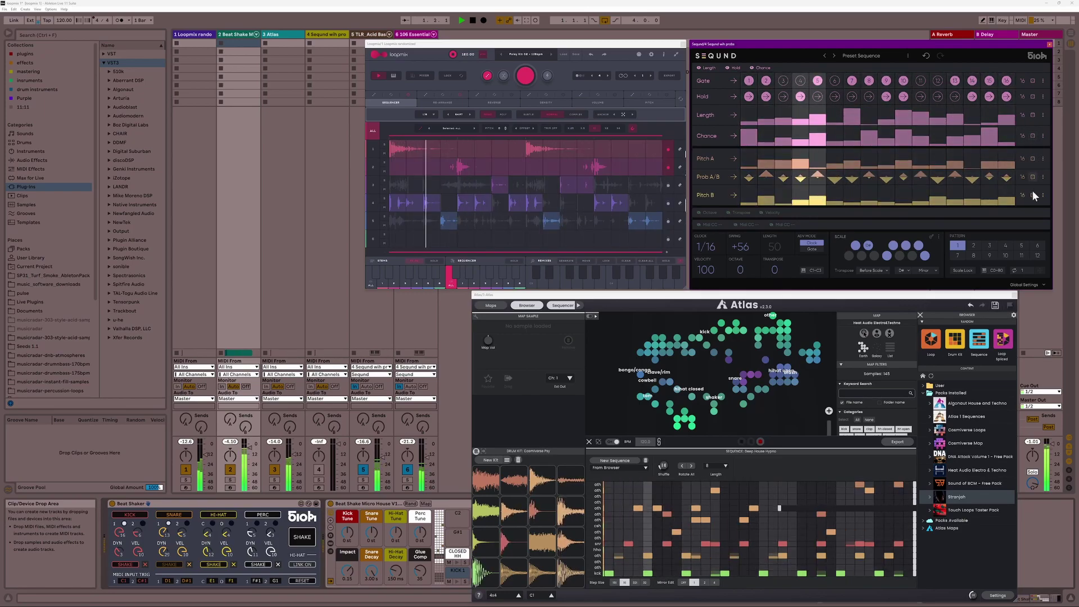
click(1032, 194)
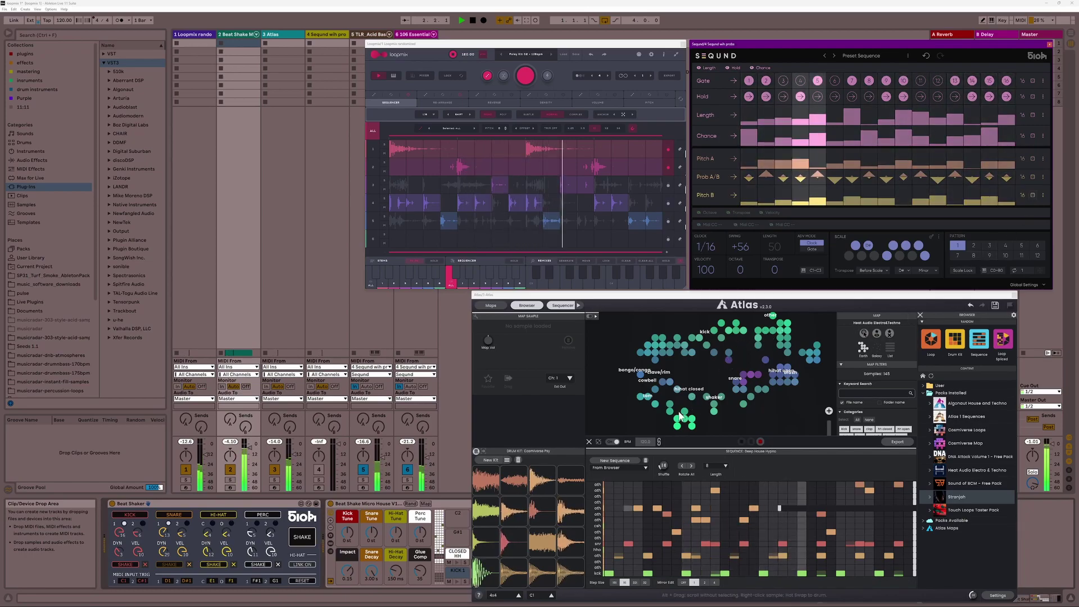
- Generate another Atlas drum sequence and shake Beat Shaker again for new drum sounds
click(625, 457)
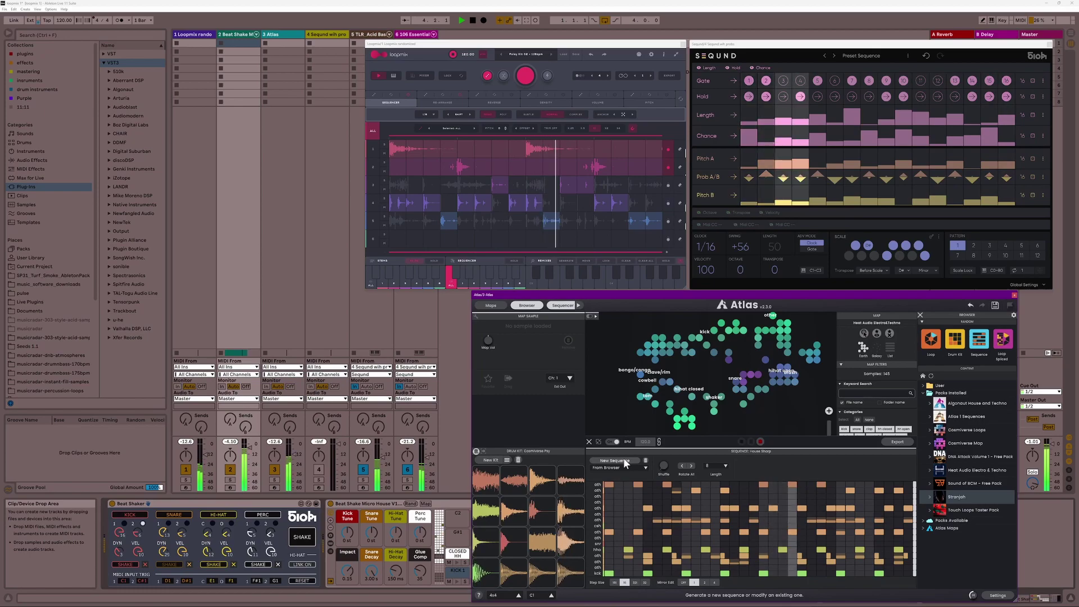
click(305, 541)
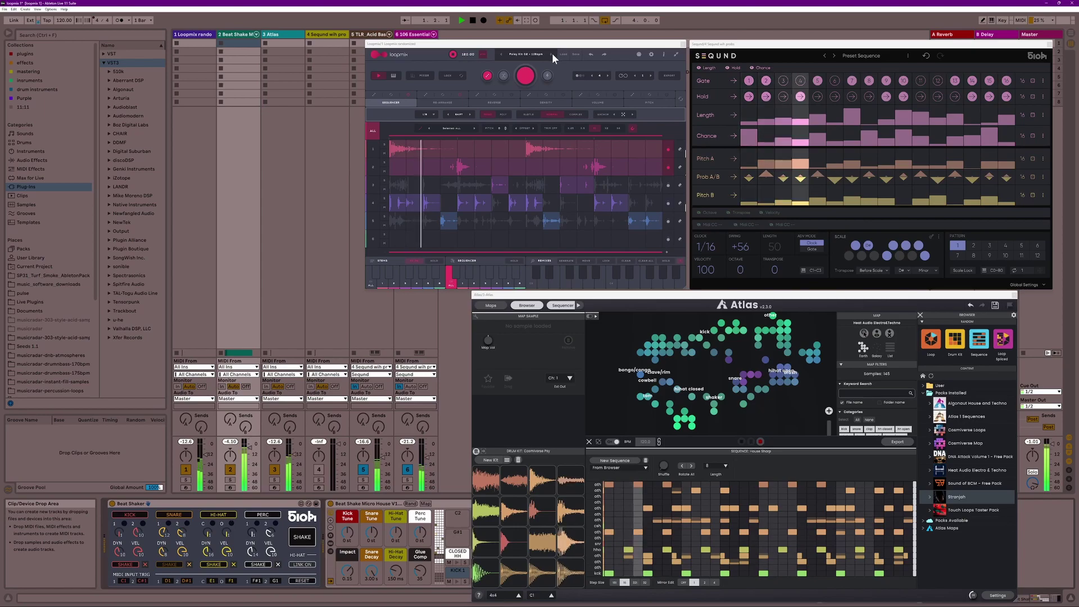
- Randomize Loopmix's slices and sequences once more and load its next preset
click(528, 77)
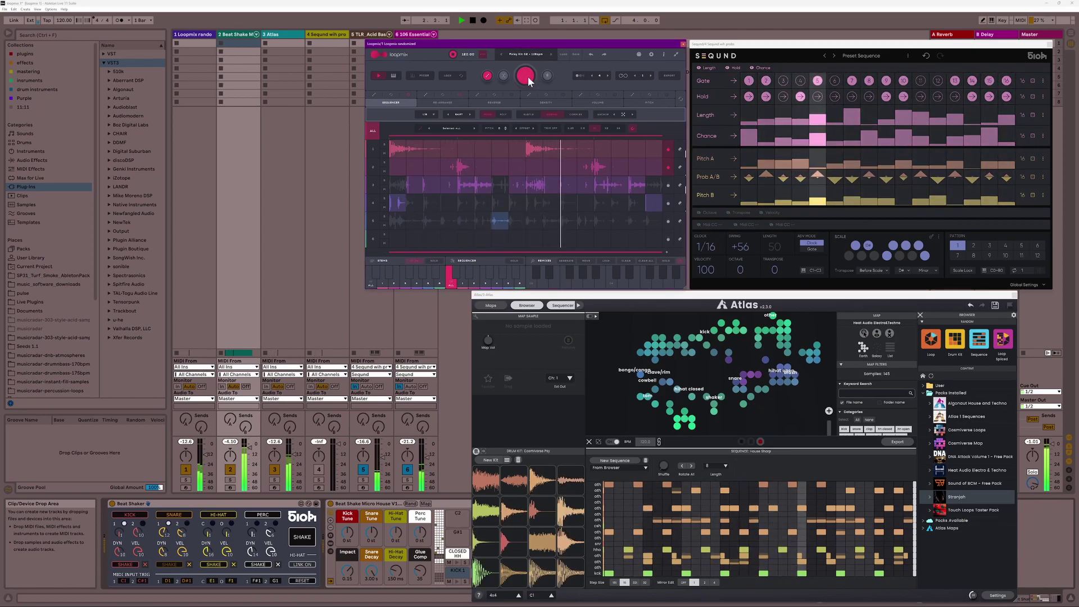
click(552, 54)
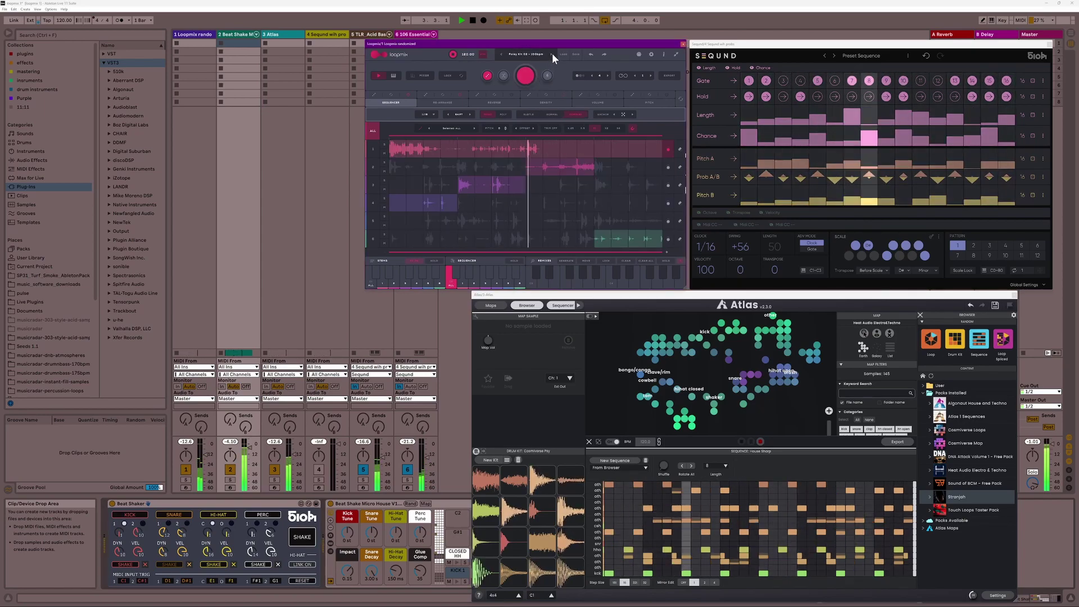
- Generate a new Atlas drum sequence and randomize all seven Seqund rows from Gate to Pitch B
click(605, 461)
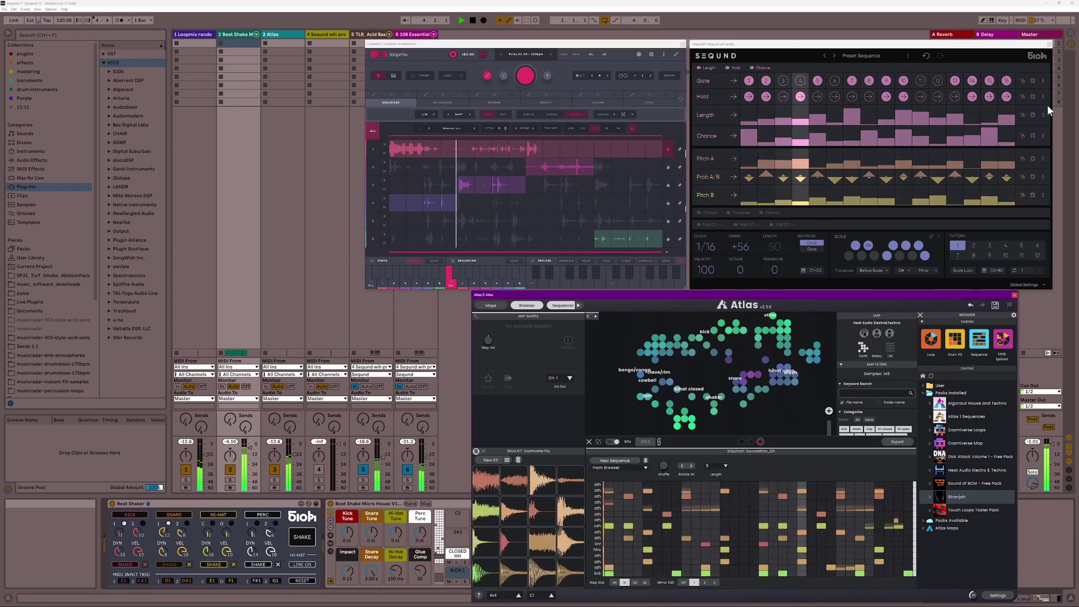
click(1032, 81)
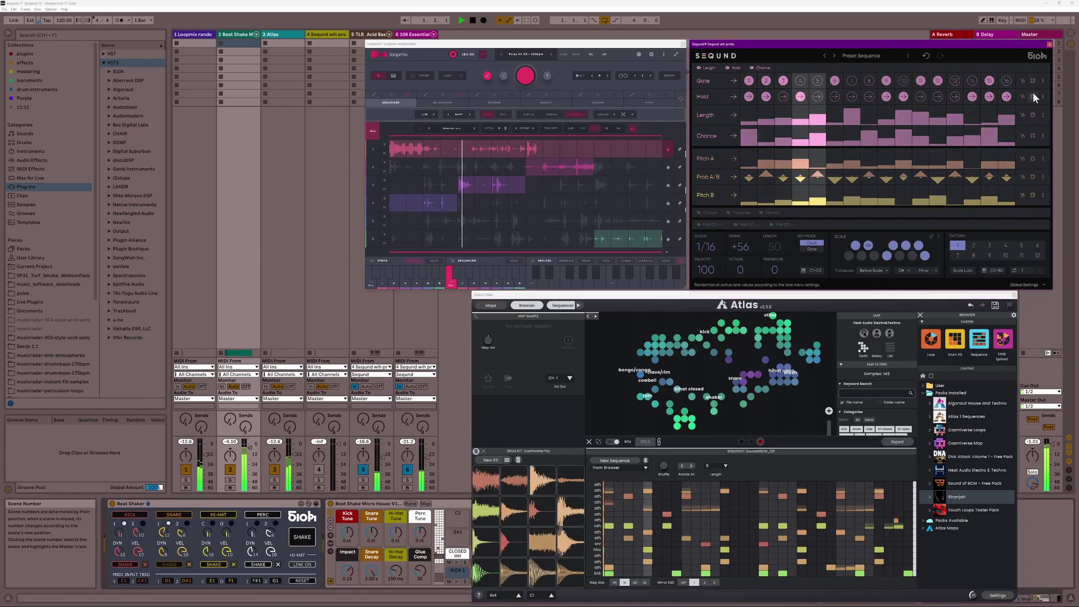
click(1035, 113)
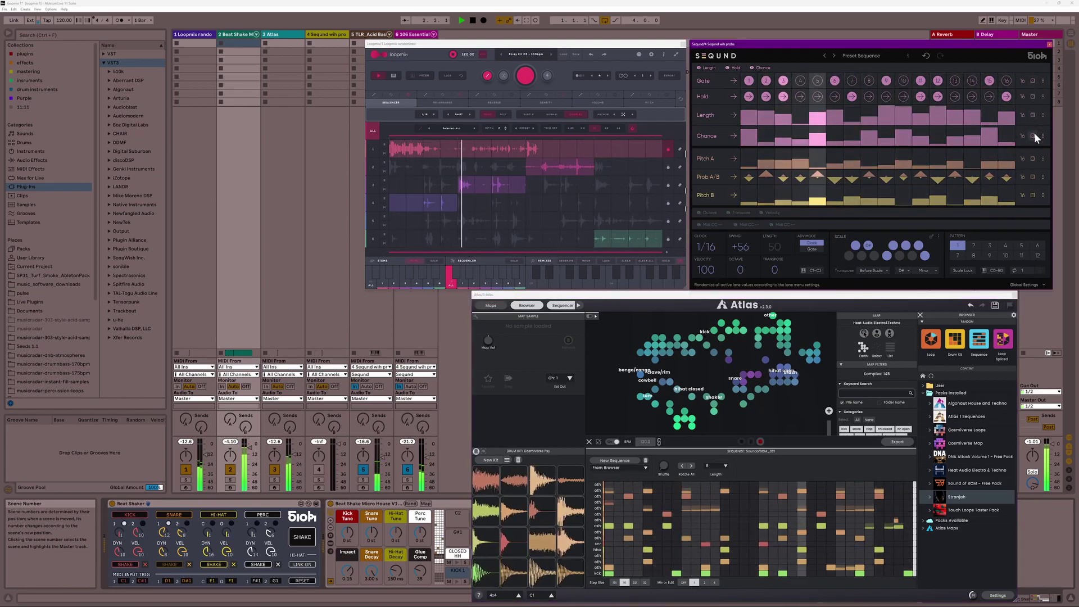
click(1034, 158)
click(1034, 176)
click(1034, 194)
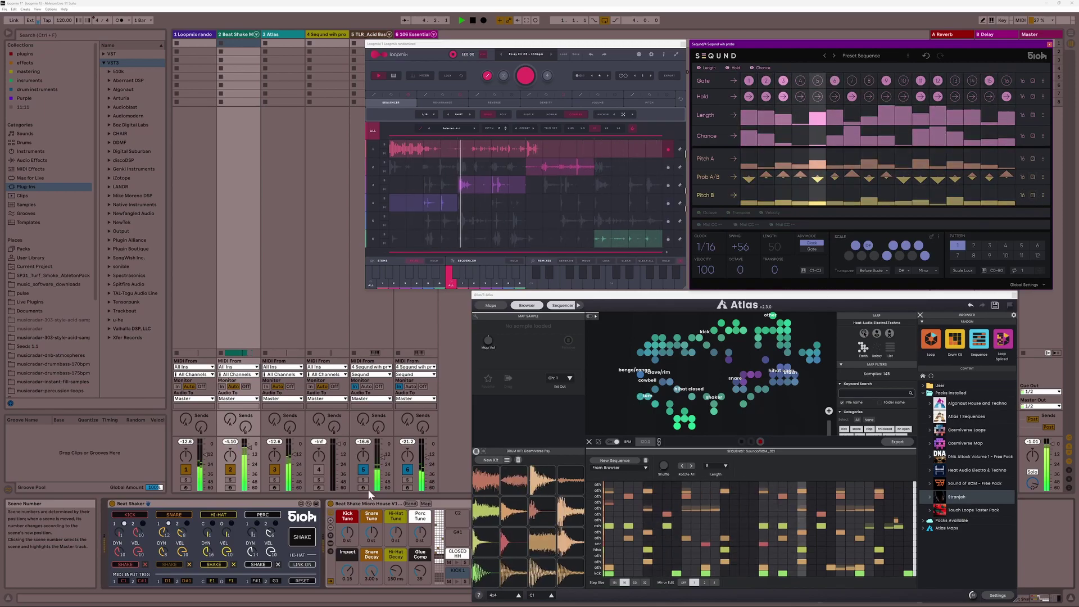
- Shake Beat Shaker for new drum sounds and load the Future Beat 01 preset in Loopmix
click(302, 538)
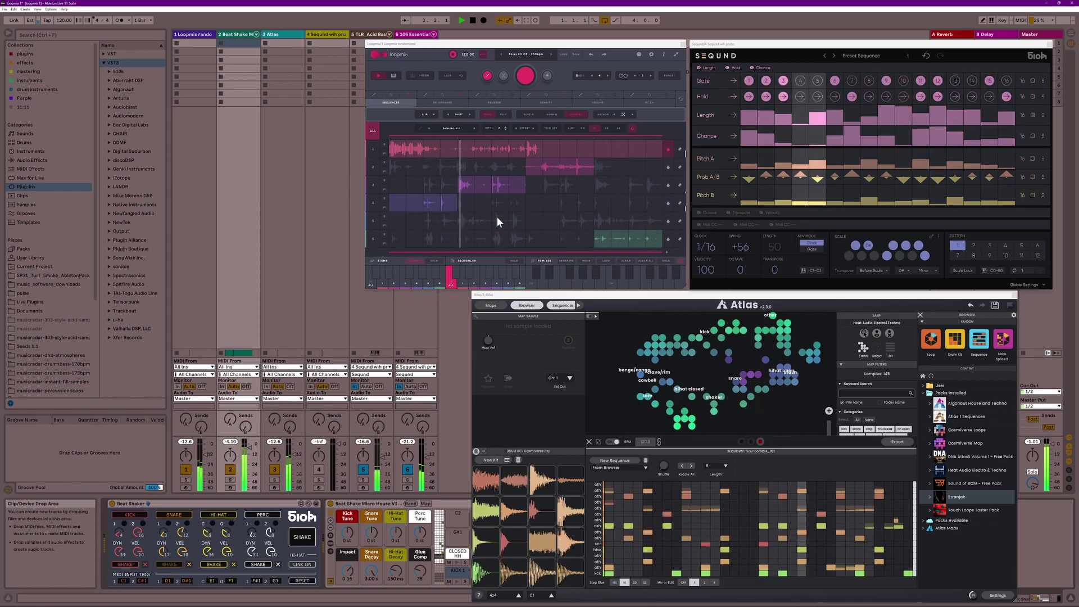
click(534, 55)
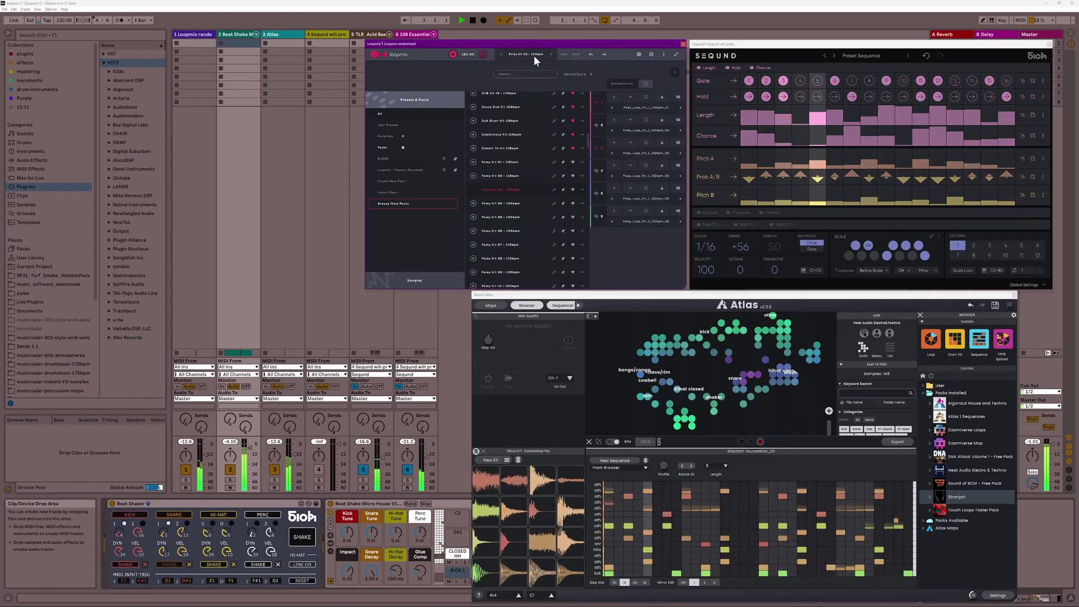
scroll(529, 193, down, 4)
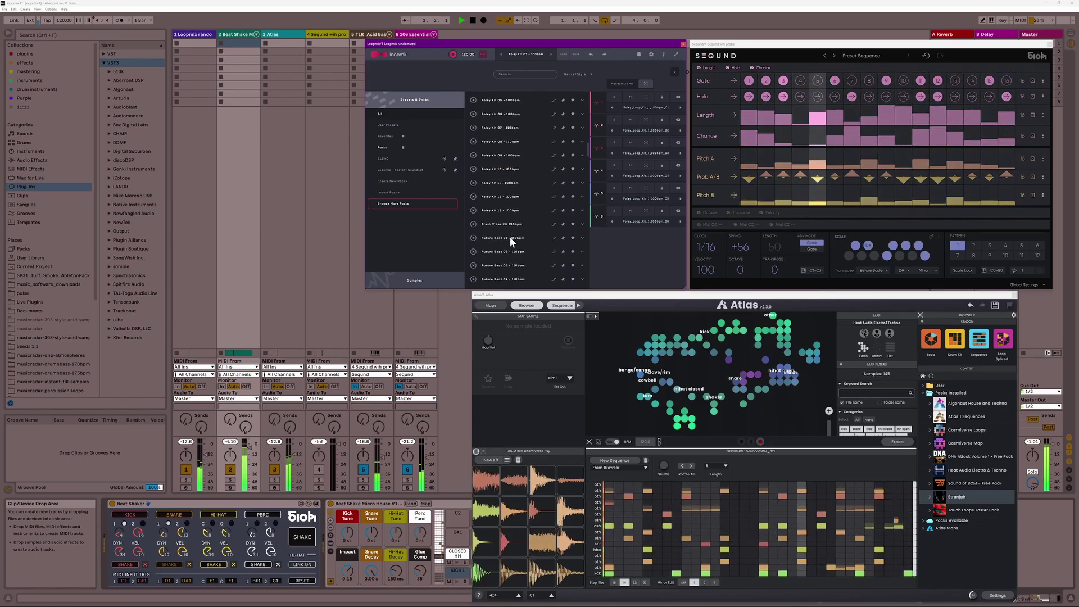
click(510, 238)
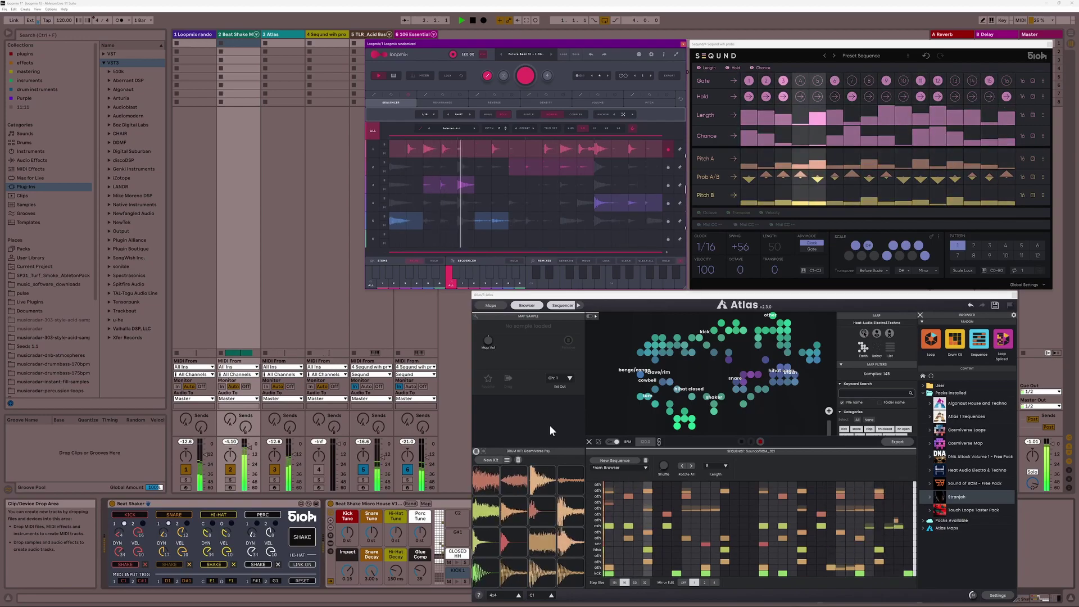
- Create an Atlas loop from a random drum kit and random sequence, and generate a different sequence for that kit
click(606, 463)
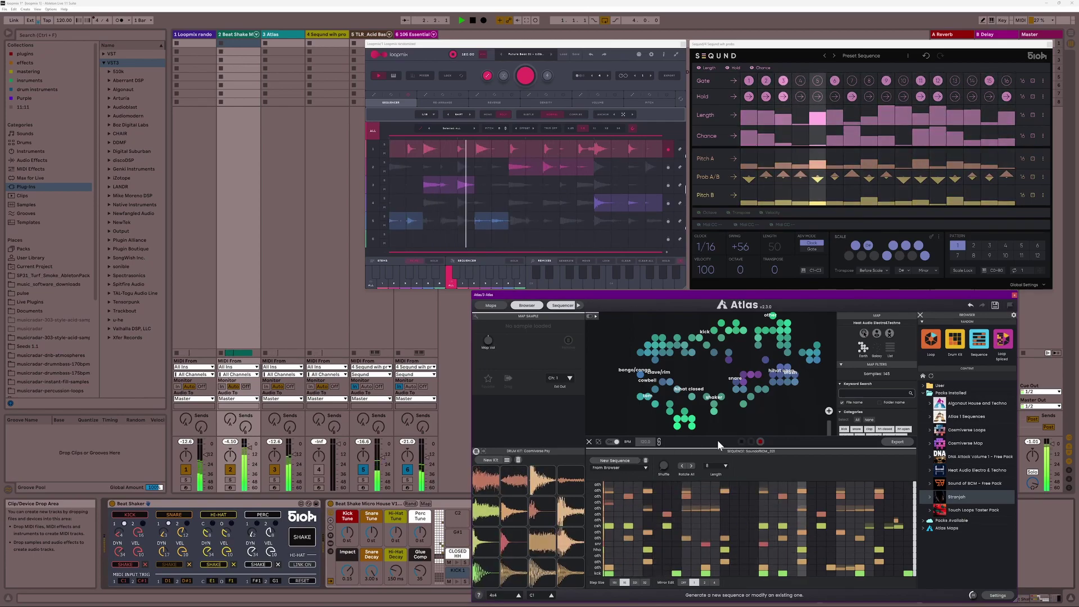
click(1003, 348)
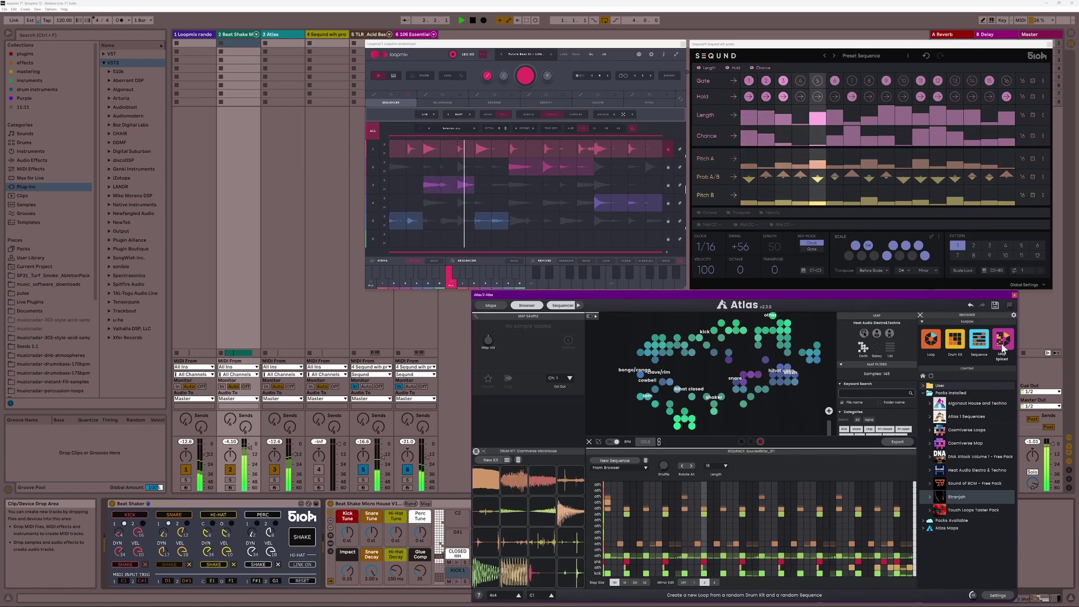
click(623, 458)
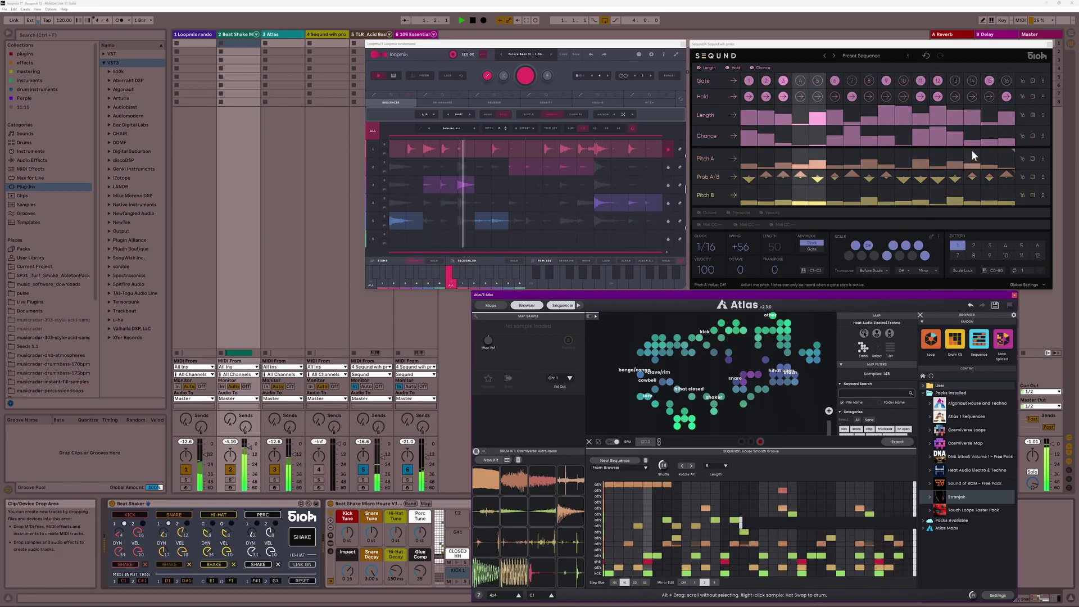
- Randomize Seqund's Gate, Hold, Length, Chance, Pitch A, Prob A/B and Pitch B rows
click(1032, 80)
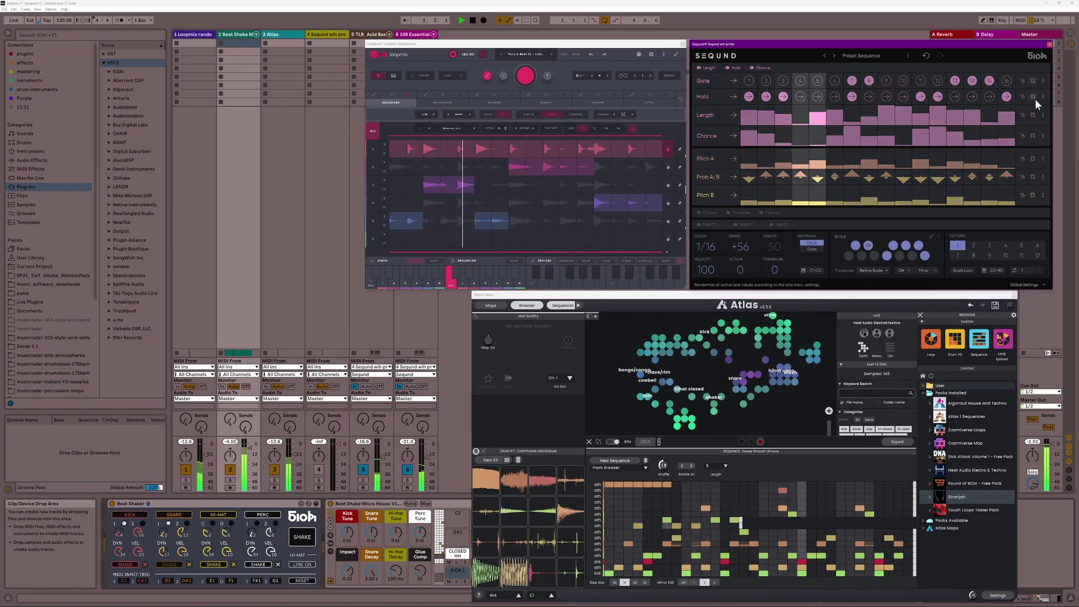
click(1034, 97)
click(1033, 115)
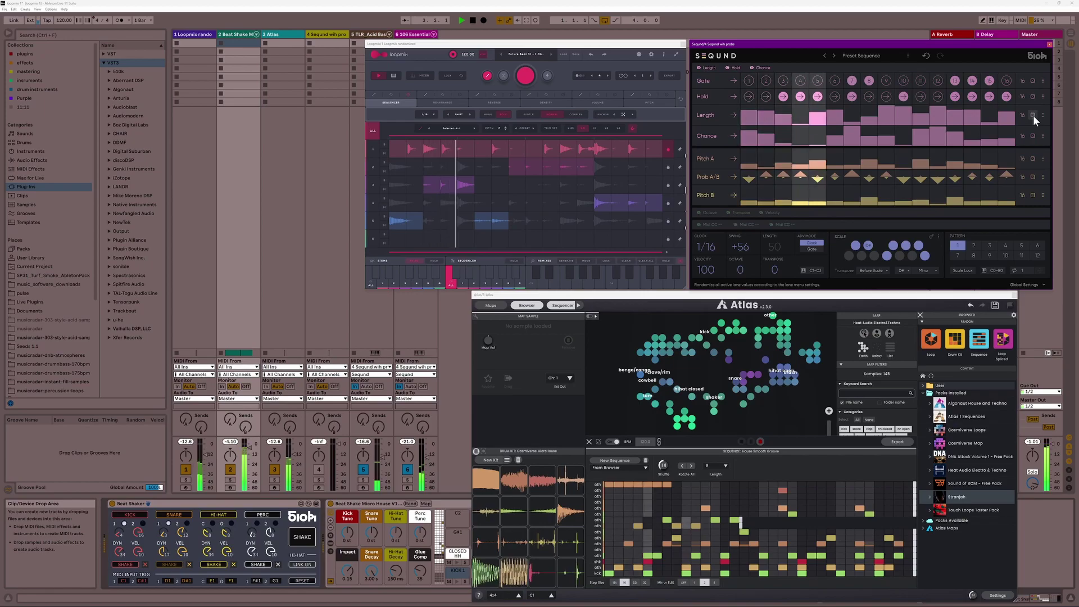
click(1031, 135)
click(1031, 157)
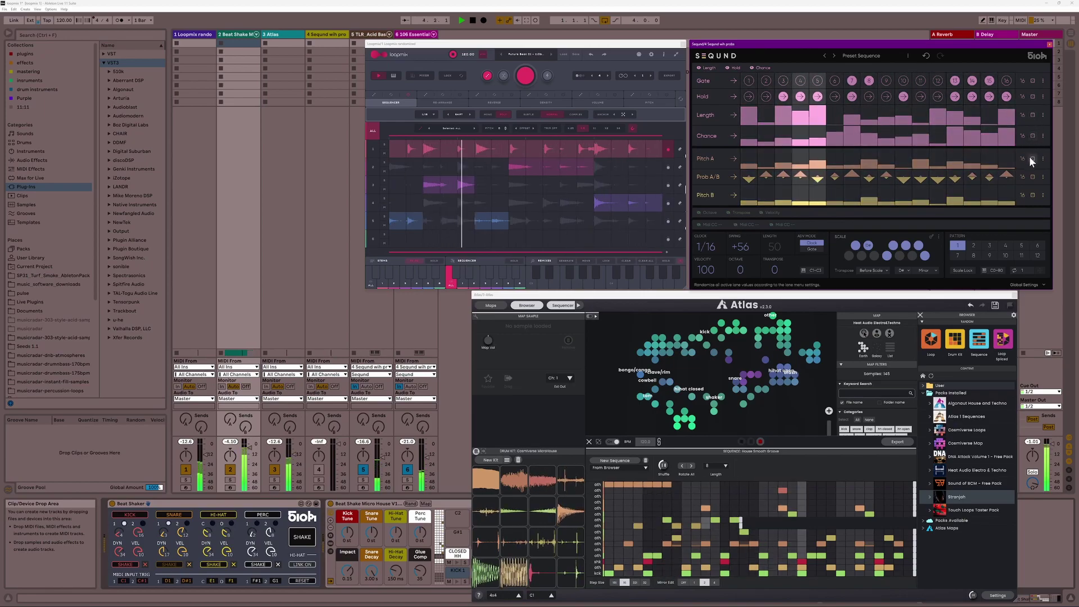
click(1033, 178)
click(1032, 194)
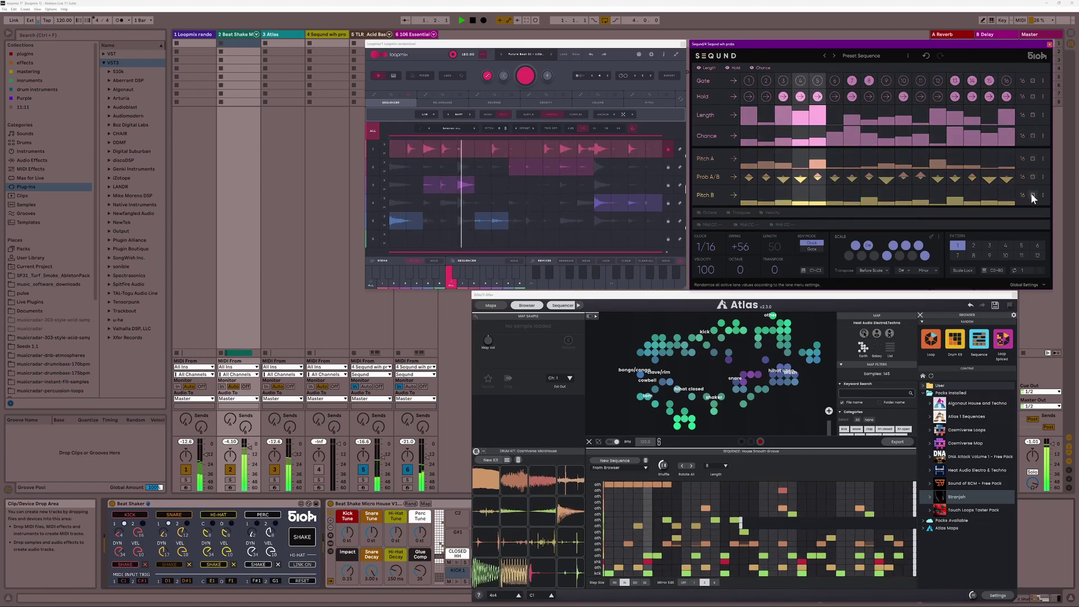
- Shake Beat Shaker again and load another Future Beat preset from further down Loopmix's preset list
click(300, 538)
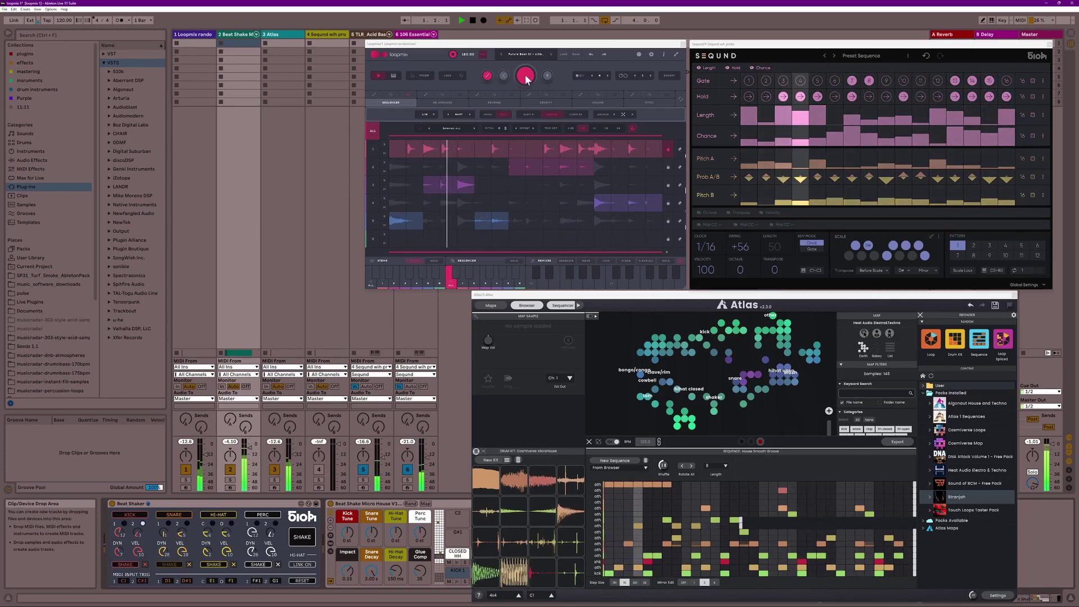
click(541, 56)
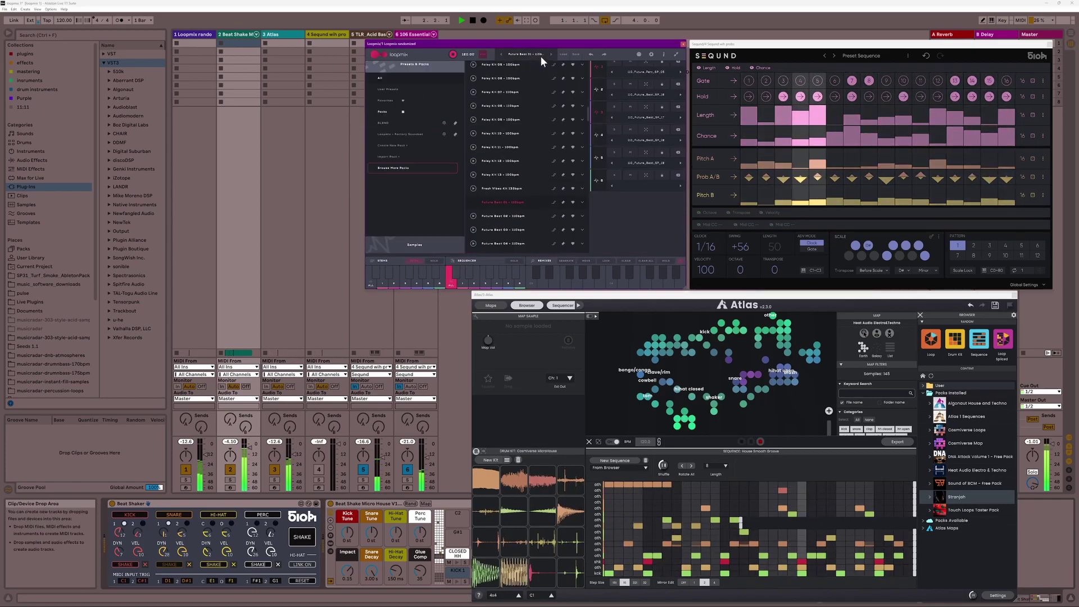
scroll(515, 212, down, 3)
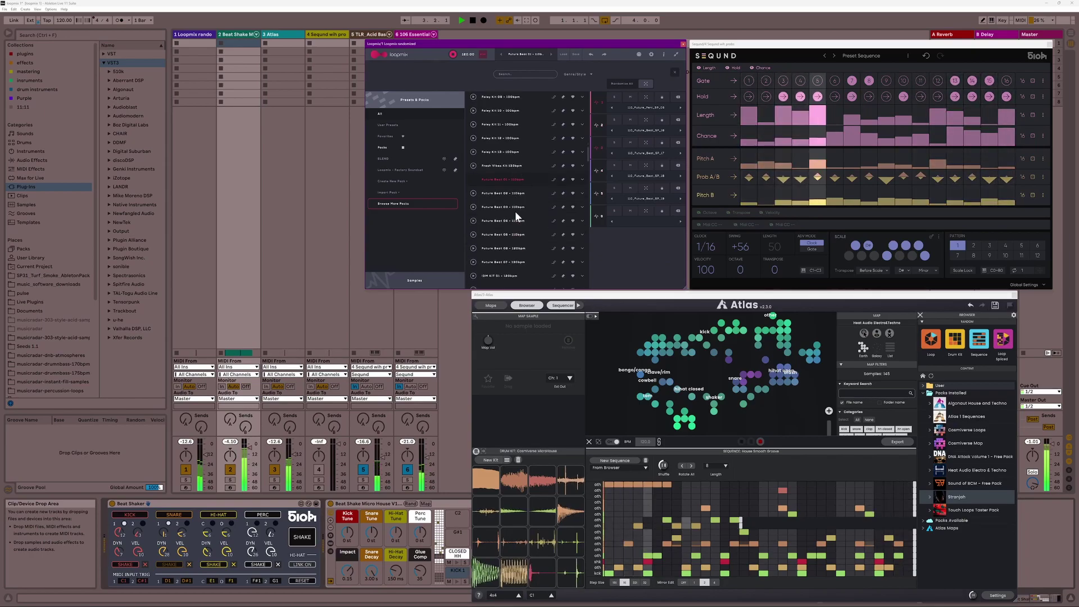
click(509, 228)
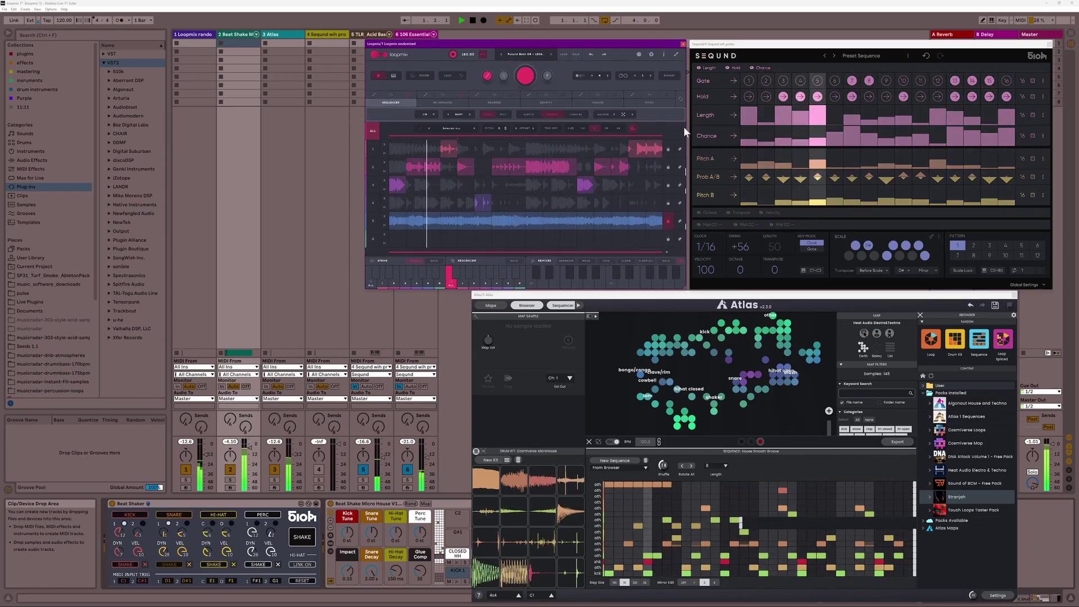
- Randomize every Seqund row again, from Gate, Hold, Length and Chance through Pitch A, Prob A/B and Pitch B
click(1032, 79)
click(1033, 96)
click(1032, 115)
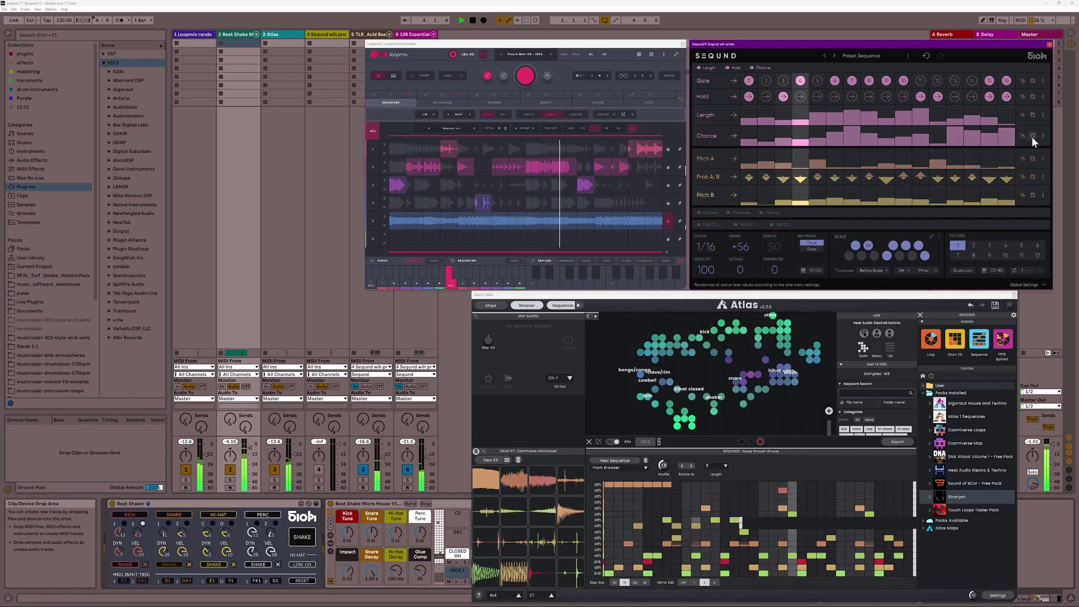
click(1032, 137)
click(1032, 158)
click(1032, 177)
click(1032, 195)
click(1032, 195)
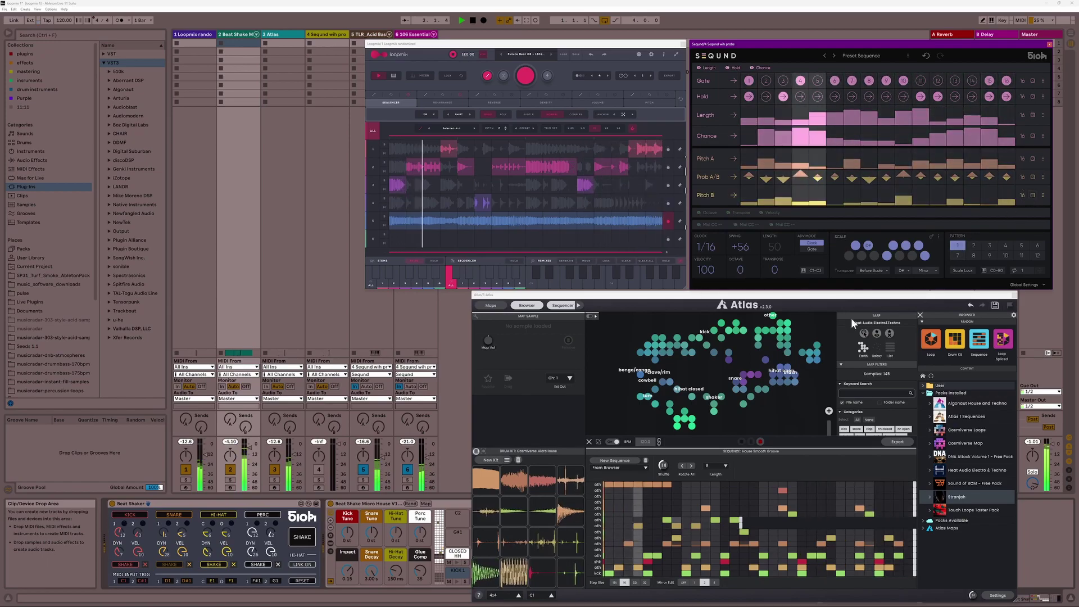
- Generate another Atlas sequence for the current kit and shake all Beat Shaker drum sounds
click(623, 460)
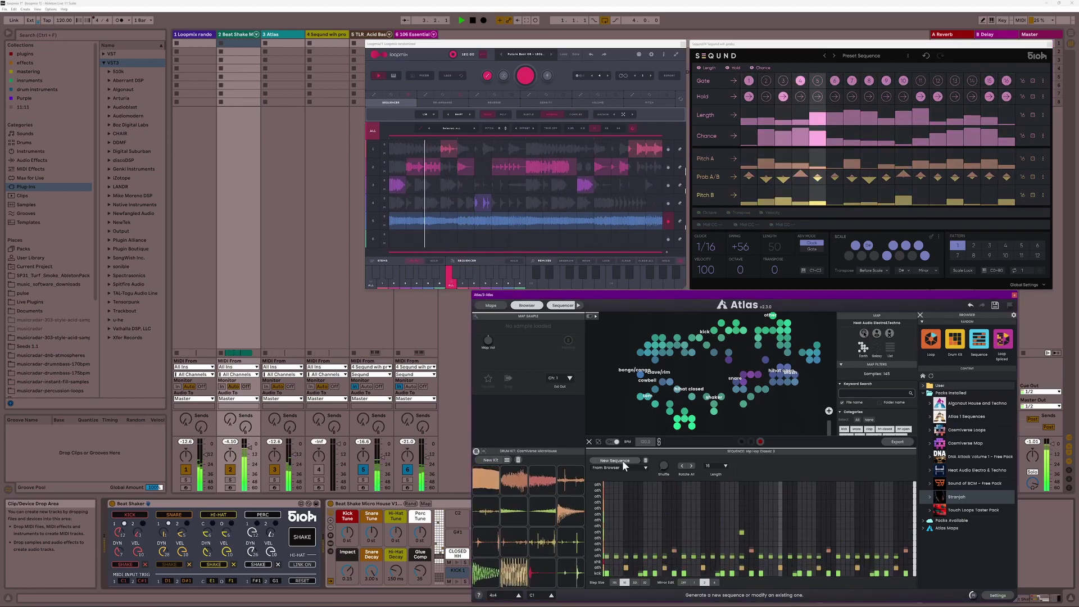
click(309, 536)
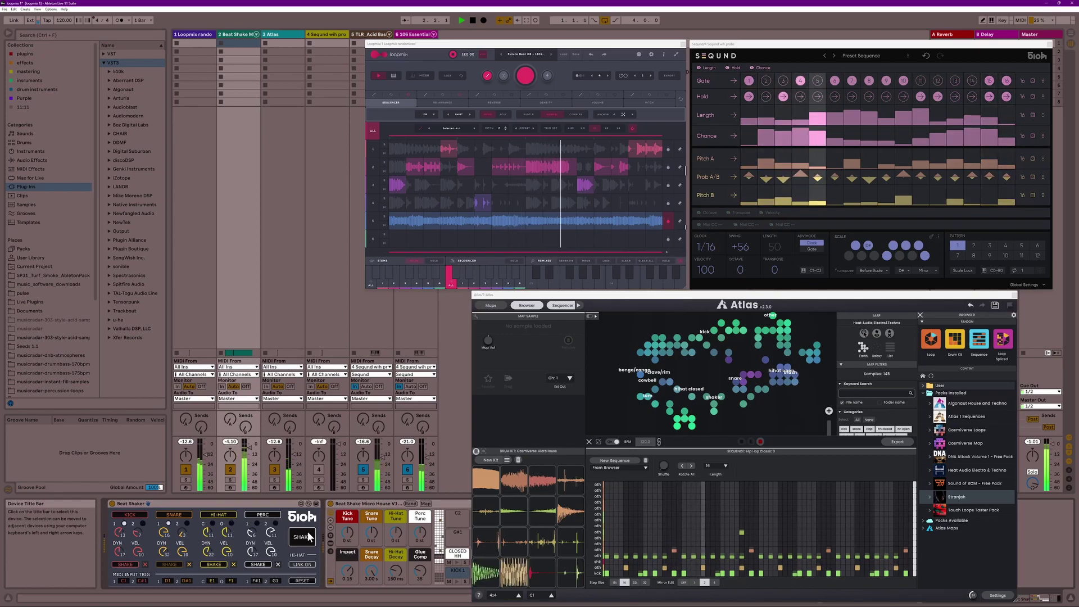
- Randomize Loopmix's slices and cut gaps into the long slices on the first (pink) and fifth (blue) tracks
click(521, 77)
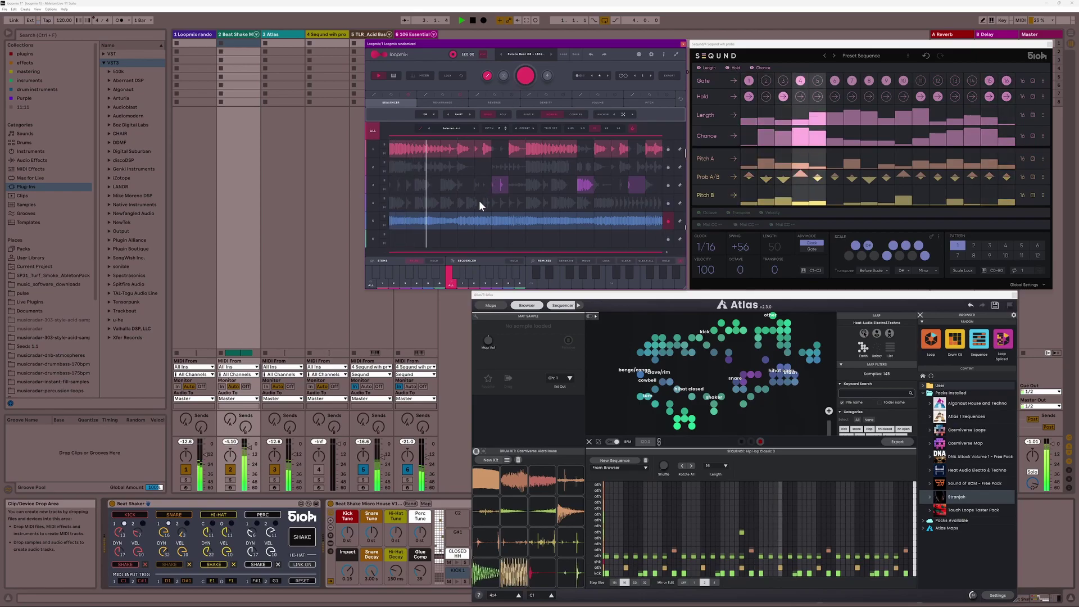
click(429, 224)
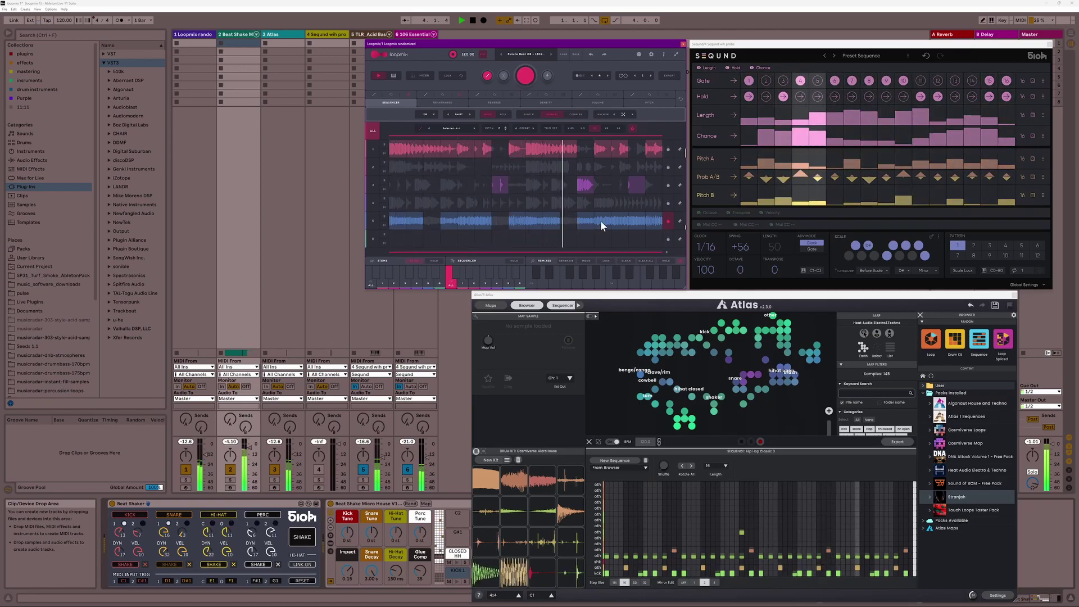
click(650, 221)
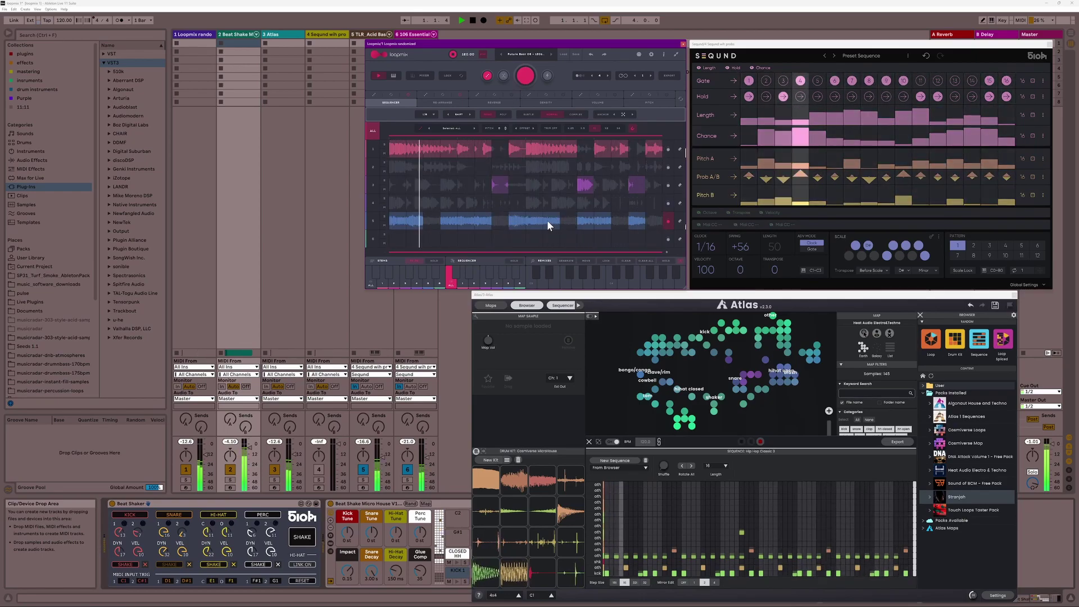
click(426, 146)
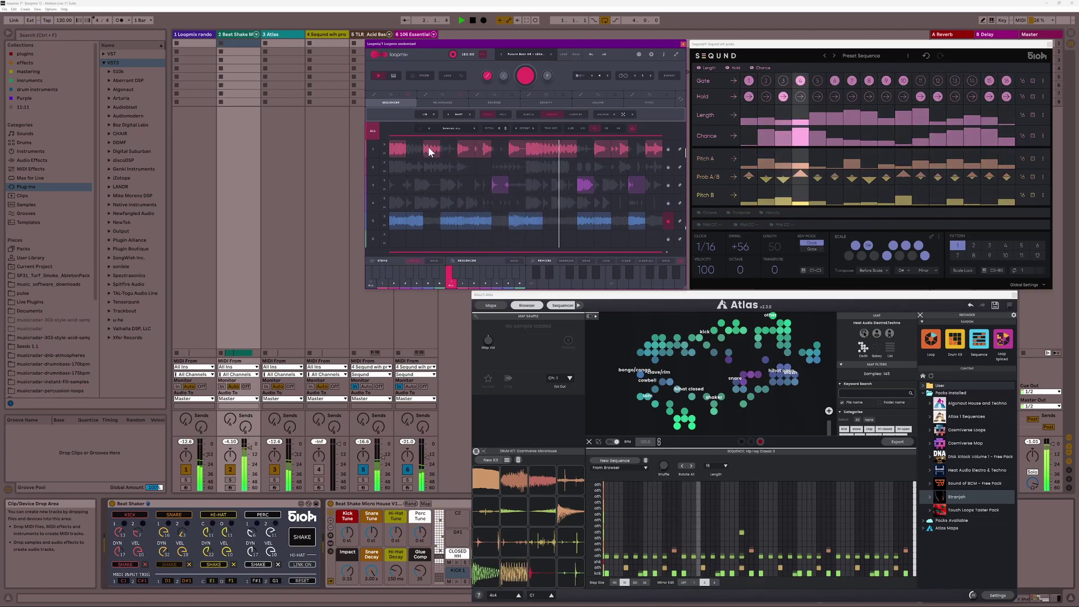
click(530, 145)
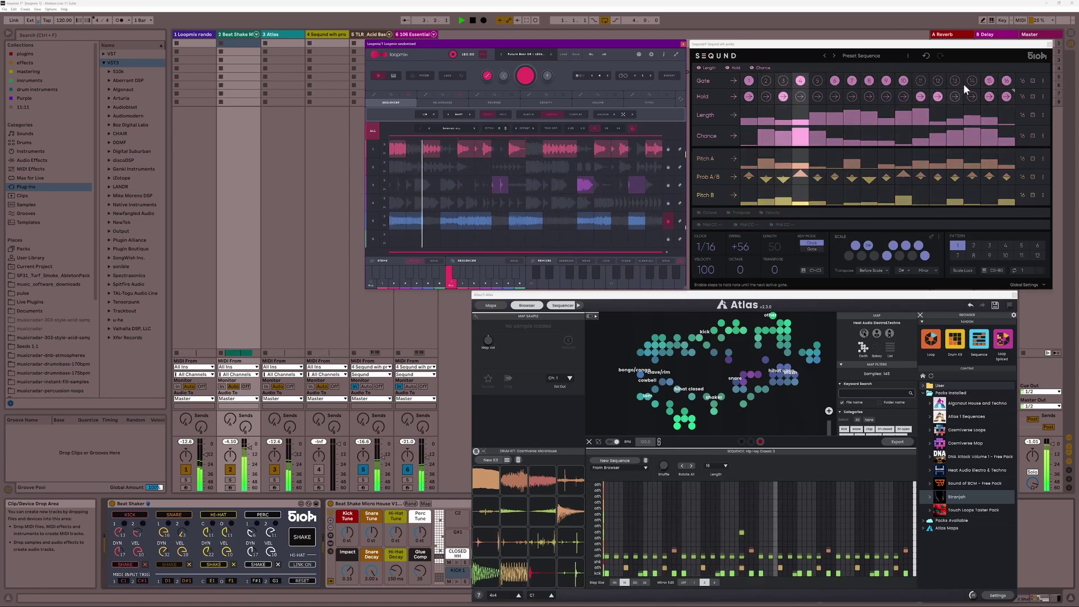
- Randomize all seven Seqund rows for a new melody and generate a new Atlas drum sequence
click(1032, 81)
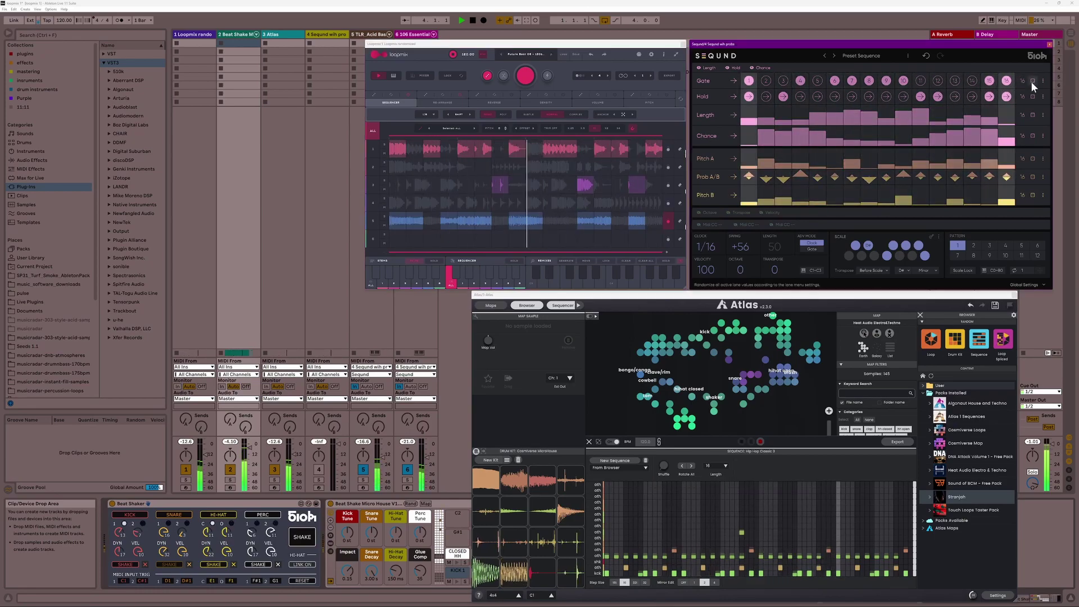
click(1034, 114)
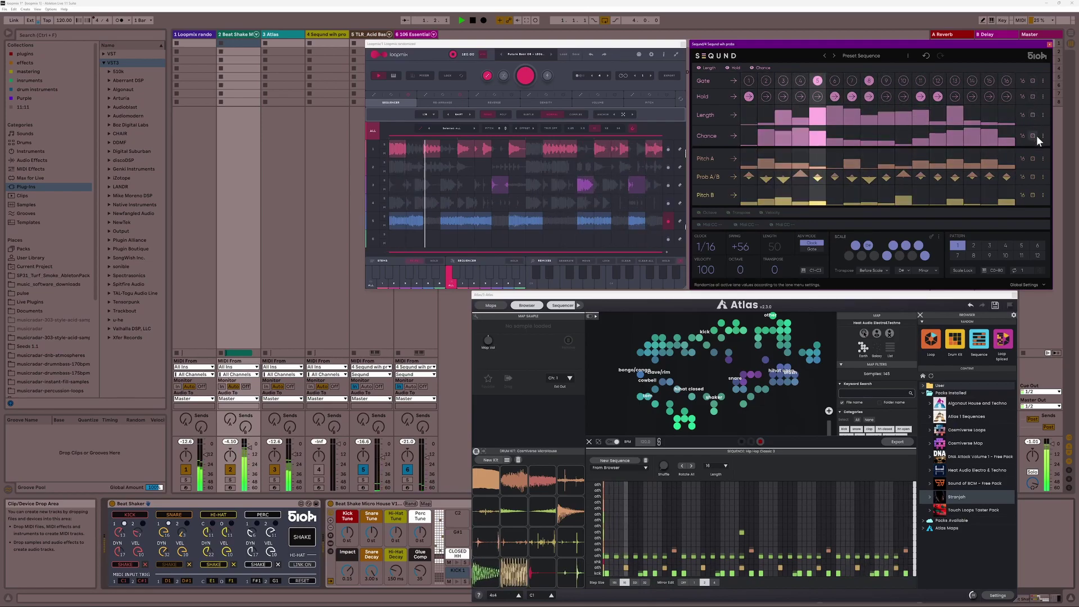
click(1033, 158)
click(1033, 176)
click(1033, 194)
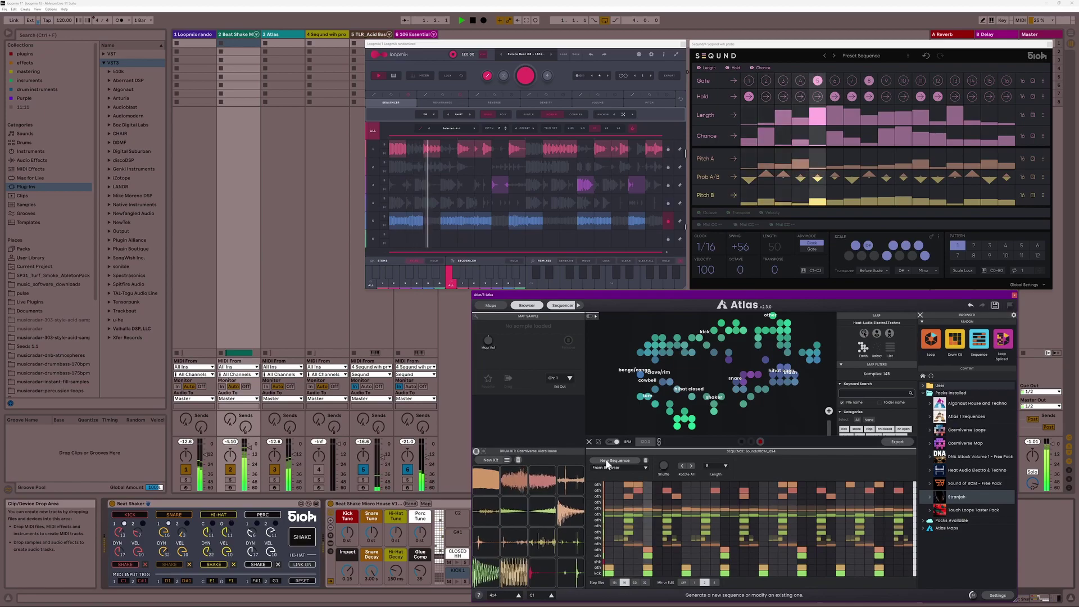
- Shake Beat Shaker for fresh drum sounds and load a different Future Beat preset in Loopmix
click(295, 537)
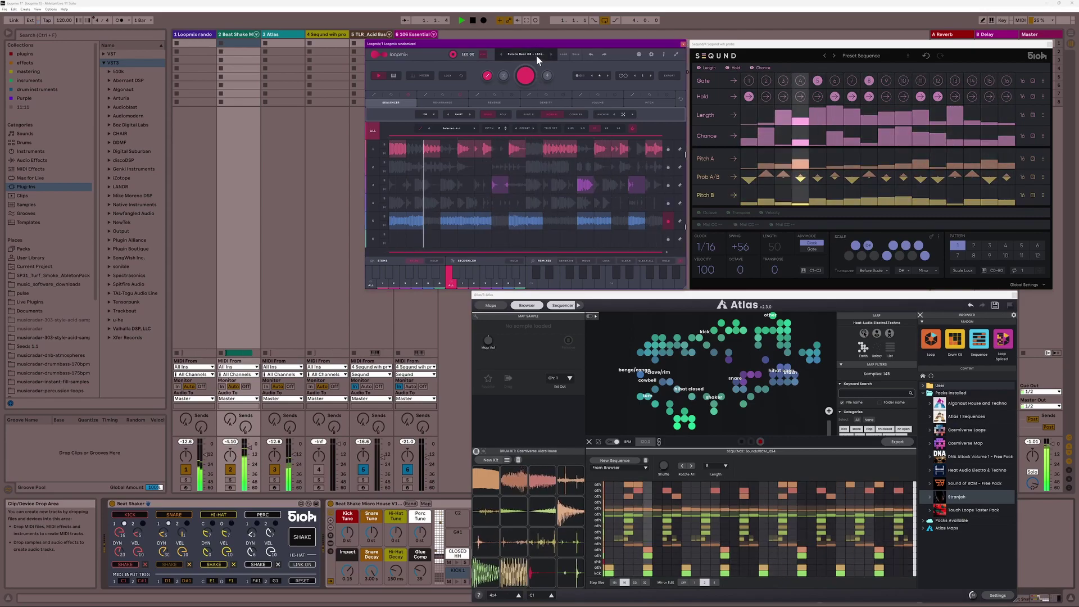
click(536, 55)
click(572, 232)
click(515, 246)
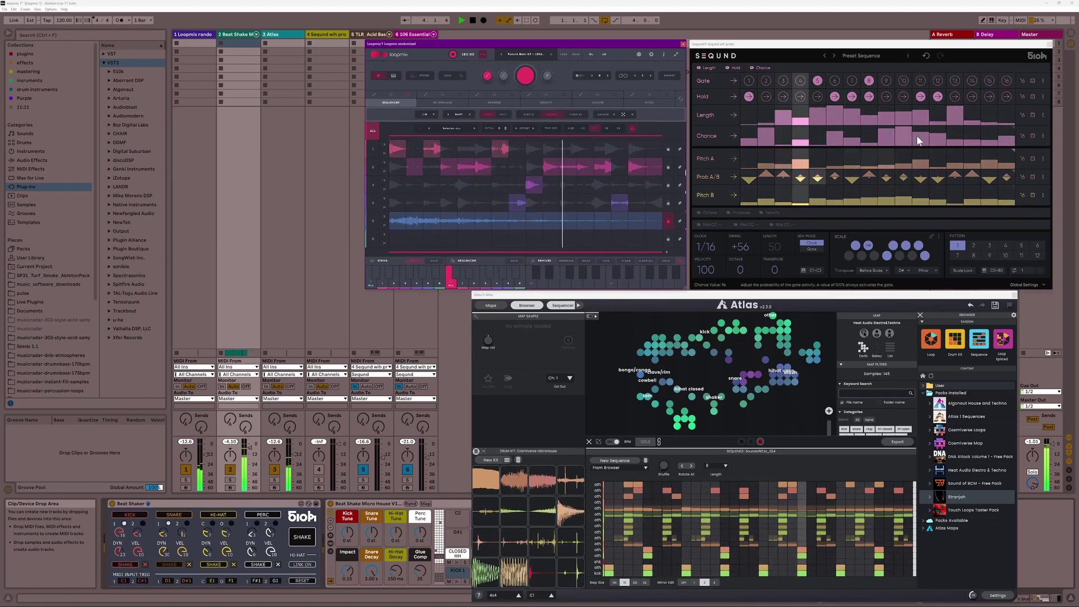
- Randomize Seqund's gate, hold, length, chance, pitch and probability rows once more
click(1034, 81)
click(1031, 117)
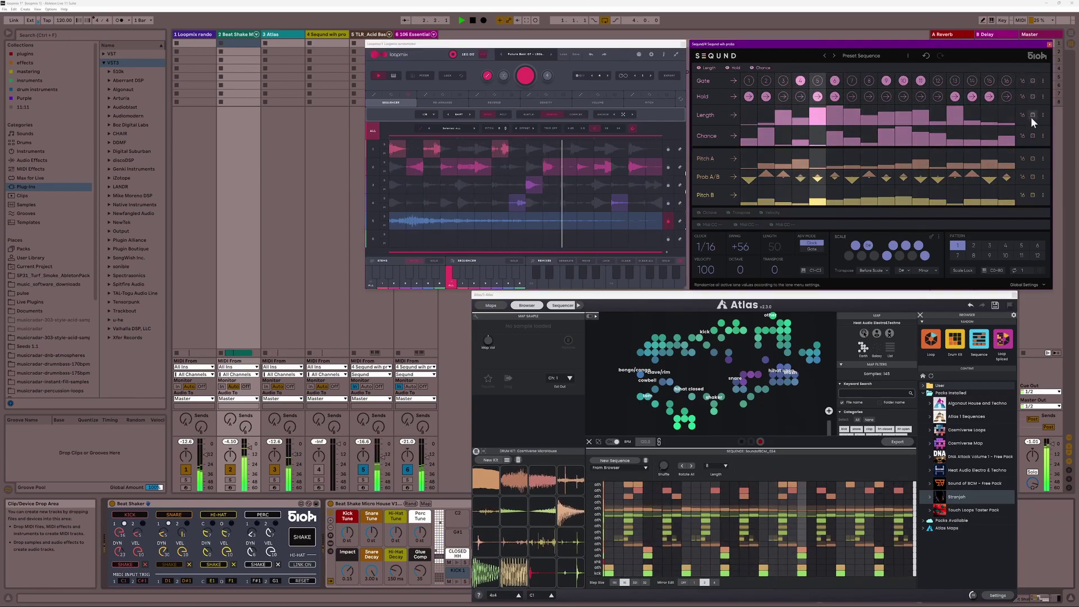
click(1031, 135)
click(1032, 159)
click(1033, 176)
click(1034, 194)
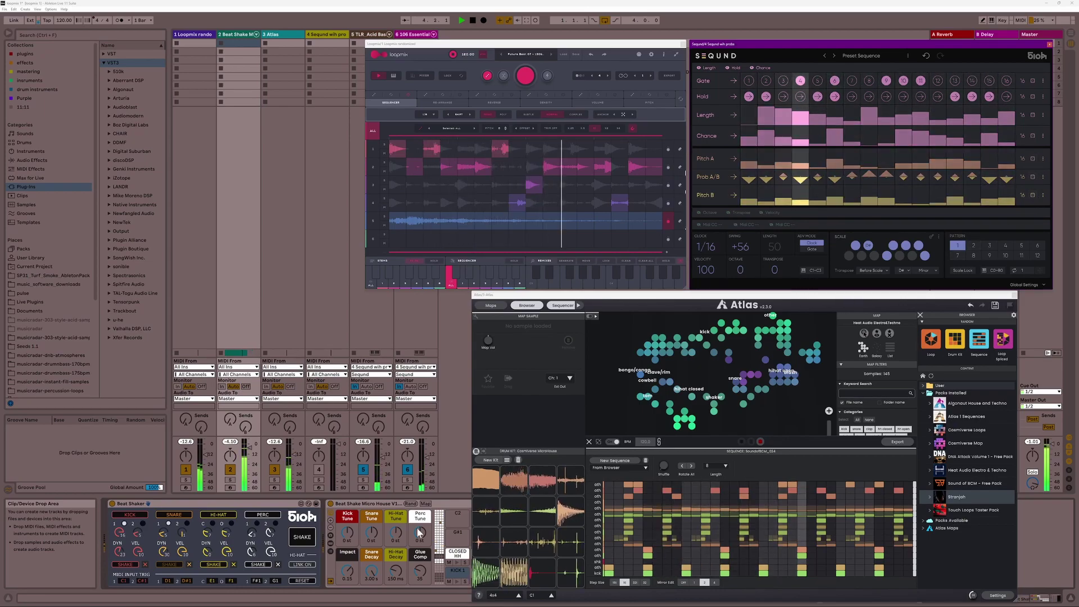
- Shake Beat Shaker for new drums and replace Atlas's drum kit and sequence with new random ones
click(300, 537)
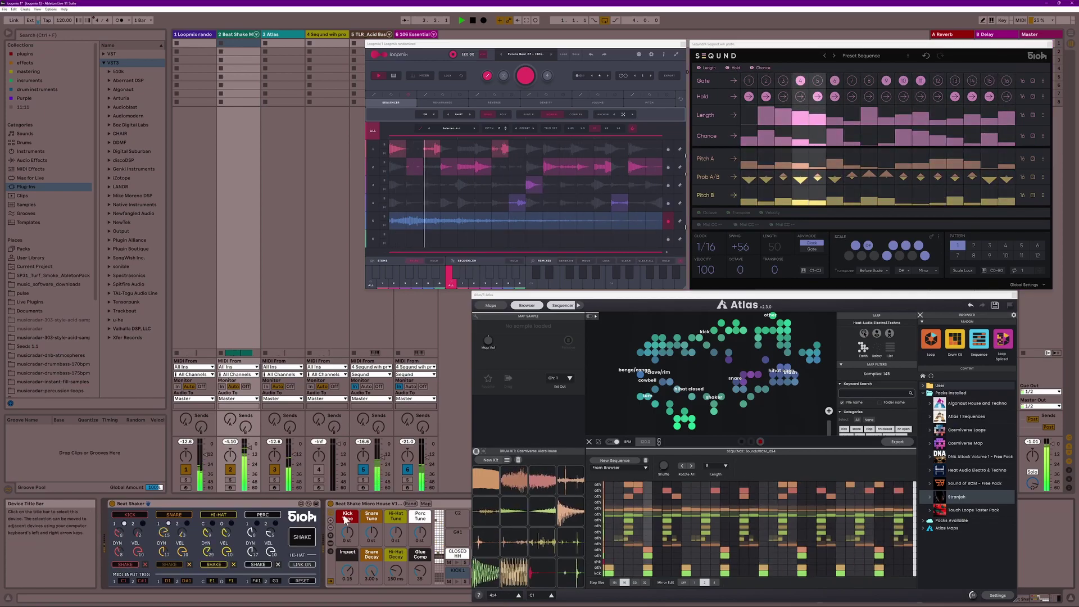
click(609, 459)
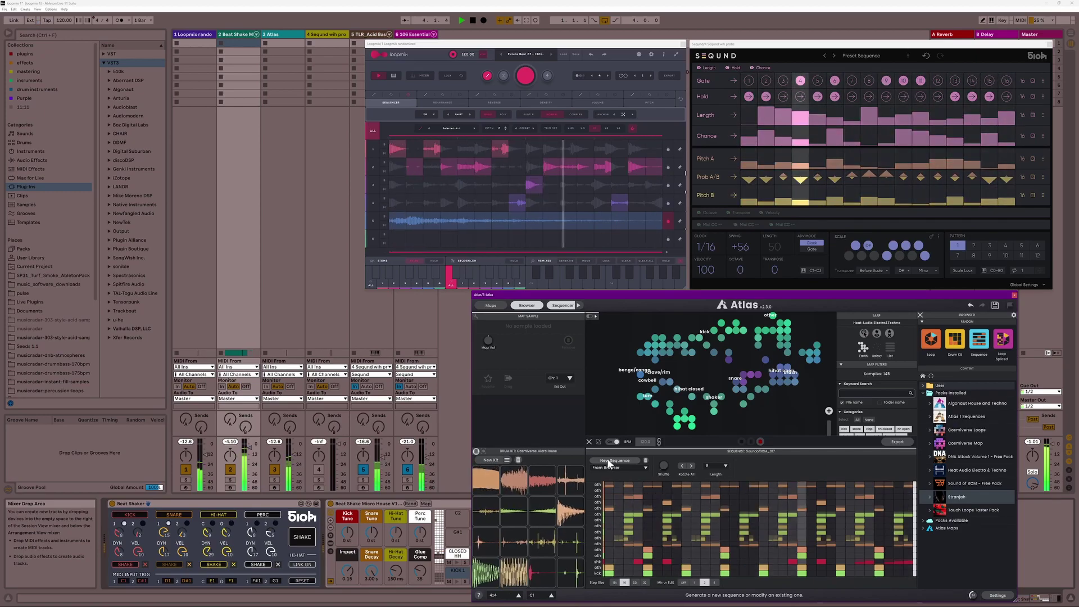
click(610, 463)
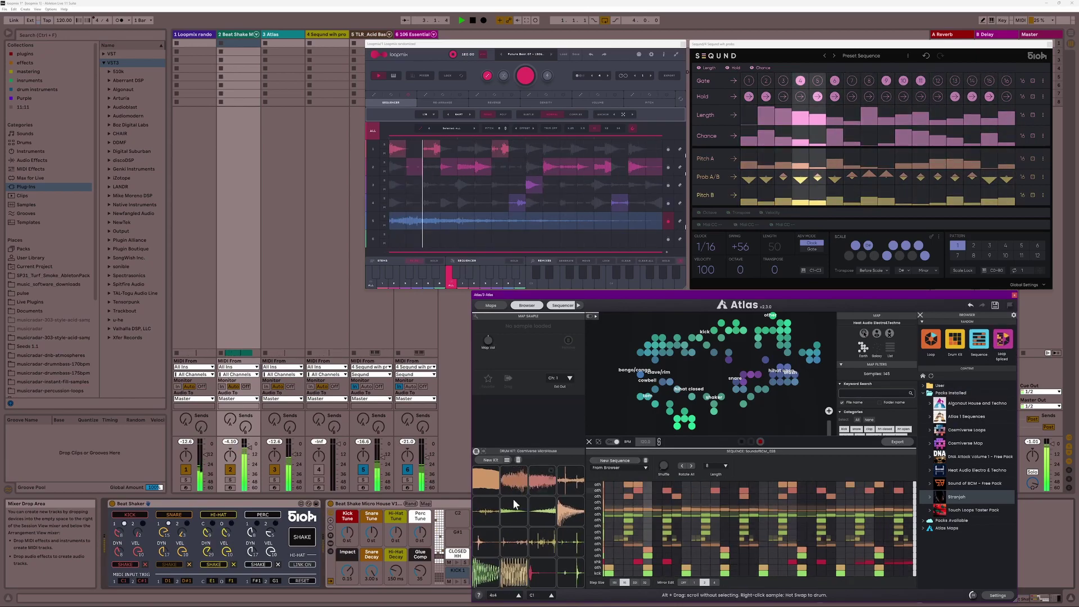
click(1007, 343)
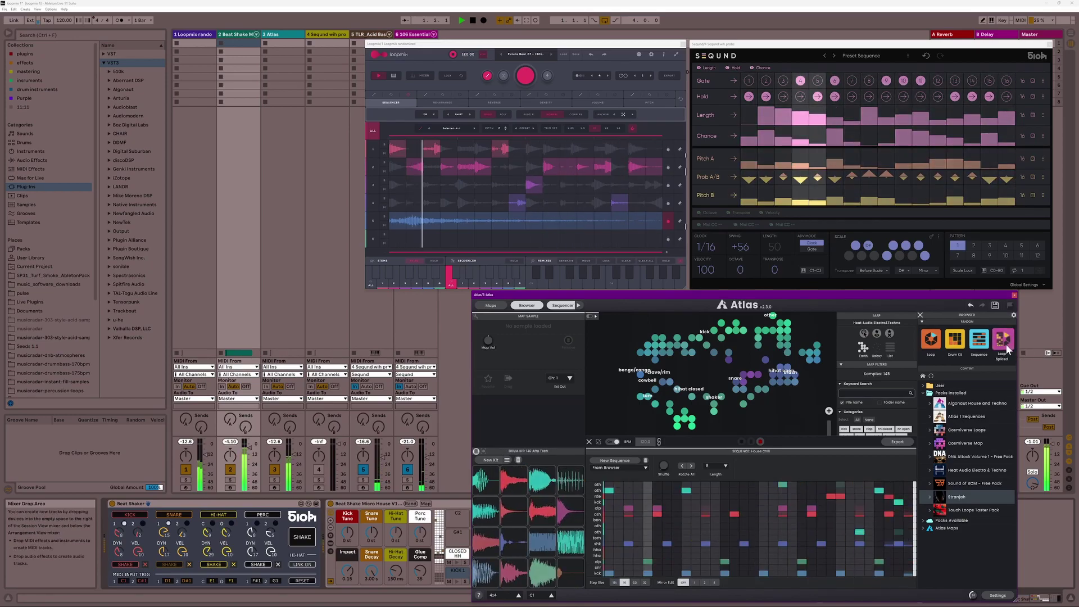
click(609, 461)
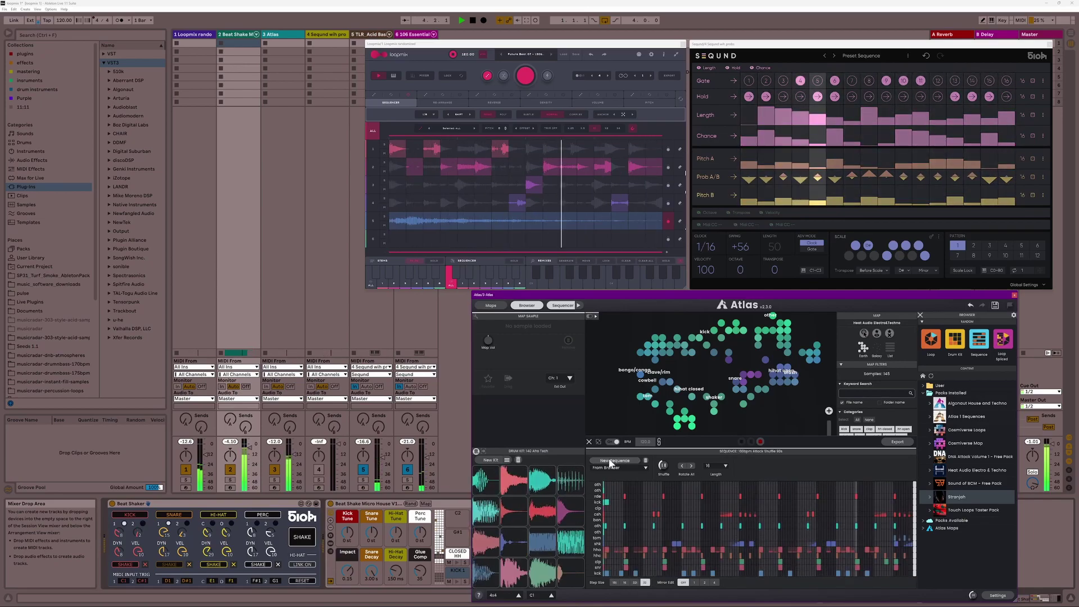
- Shake Beat Shaker again and load the IDM Kit 01 preset in Loopmix
click(292, 532)
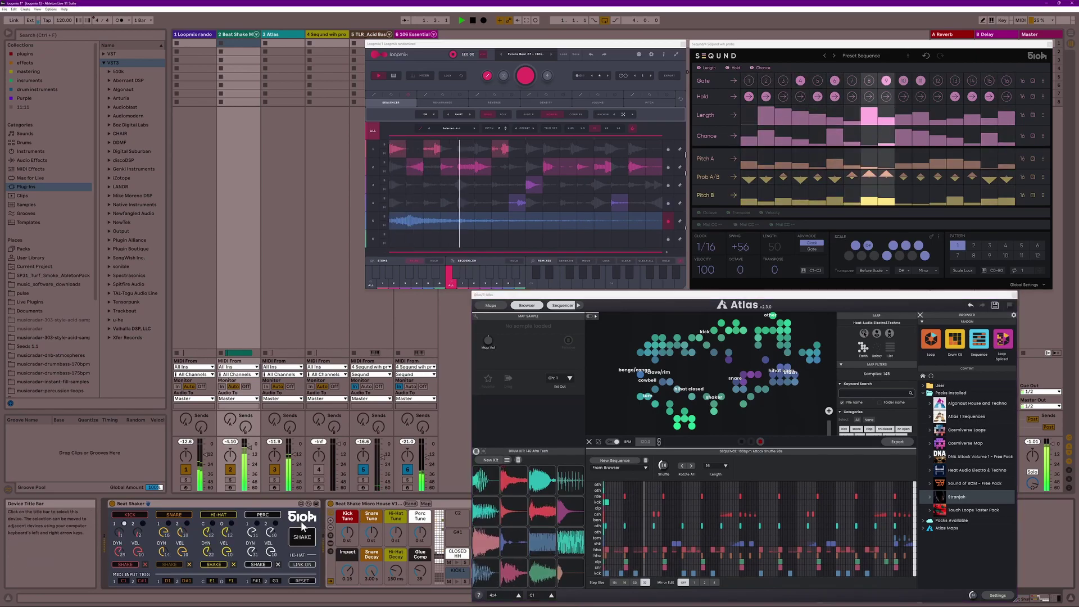
click(535, 56)
scroll(548, 182, down, 1)
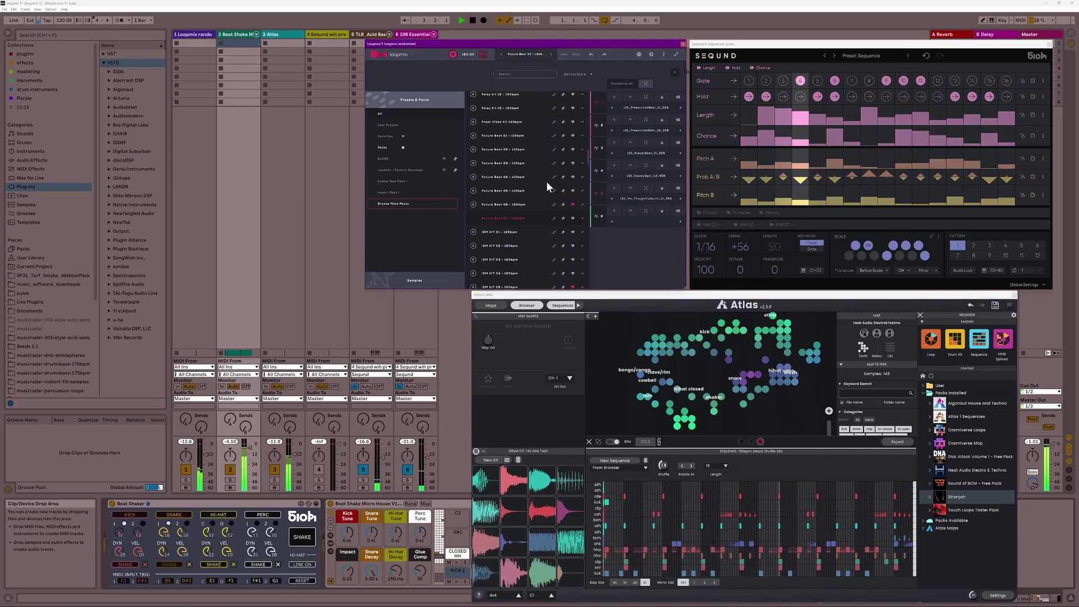
click(525, 231)
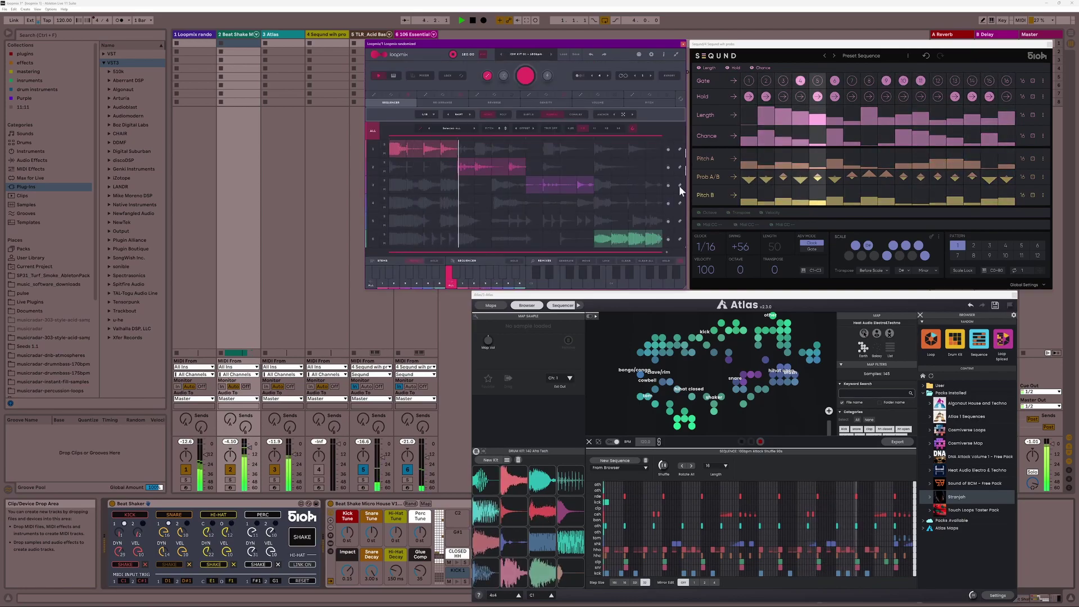
- Randomize Seqund's gate, hold, length, chance, Pitch A, Prob A/B and Pitch B rows
click(1033, 80)
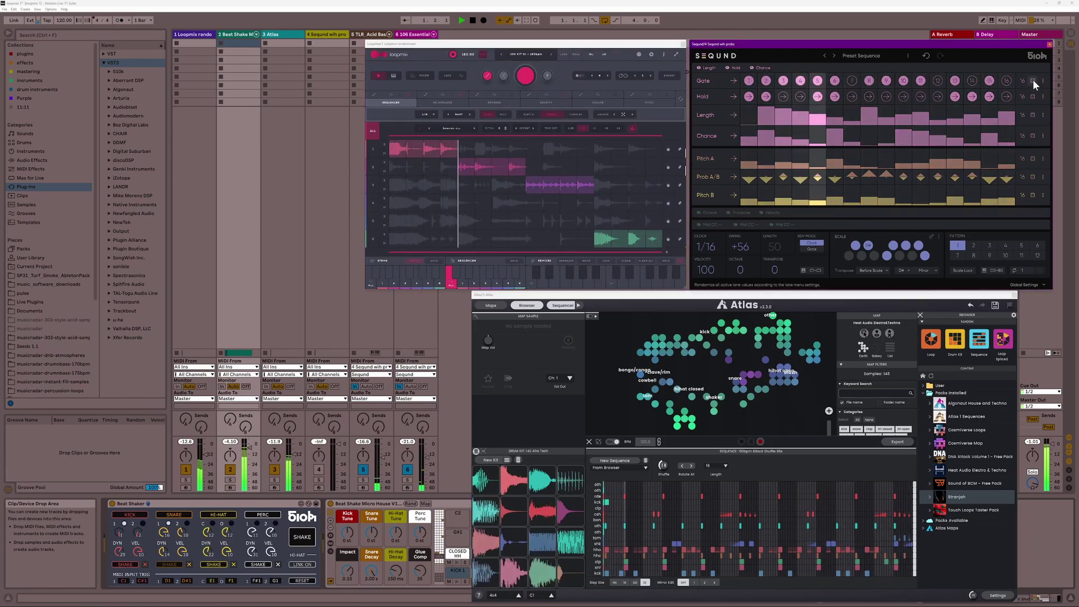
click(1033, 95)
click(1034, 110)
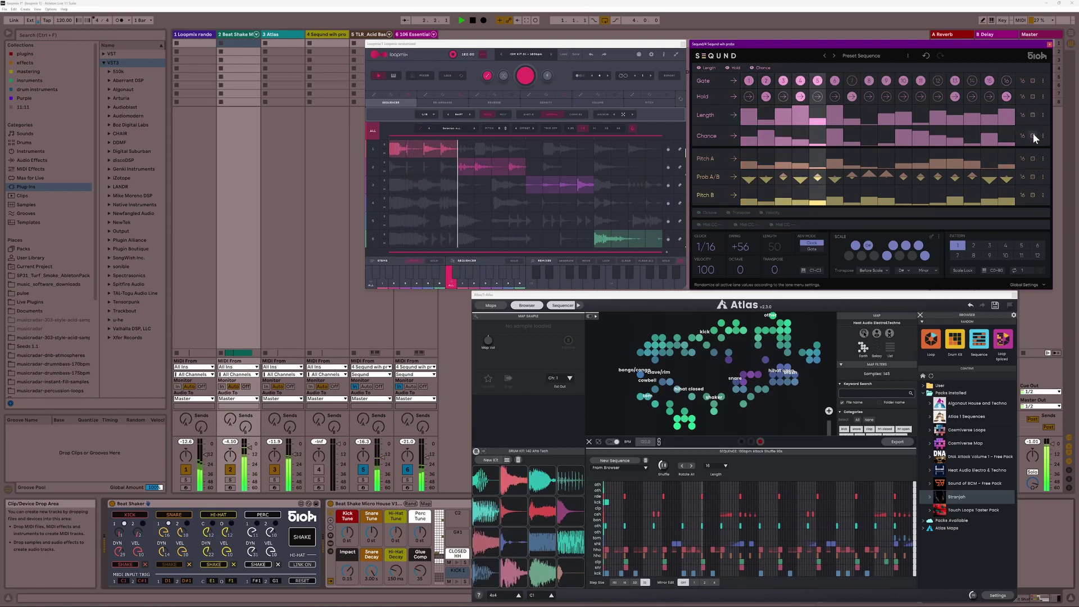
click(1034, 135)
click(1031, 159)
click(1033, 178)
click(1032, 195)
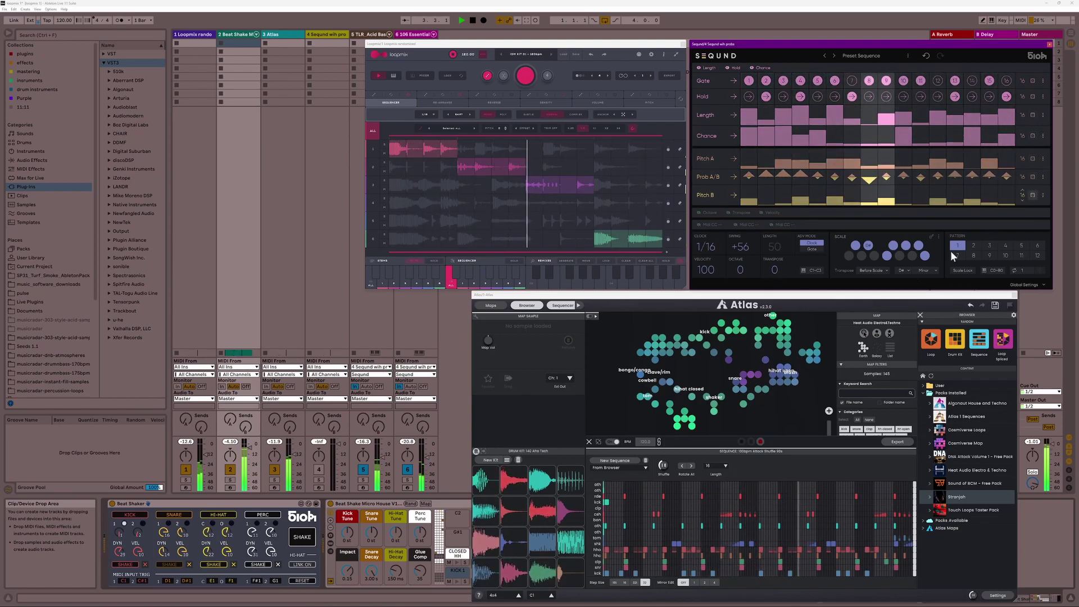
- Create a new random drum kit and sequence in Atlas and shake Beat Shaker for different drums
click(603, 461)
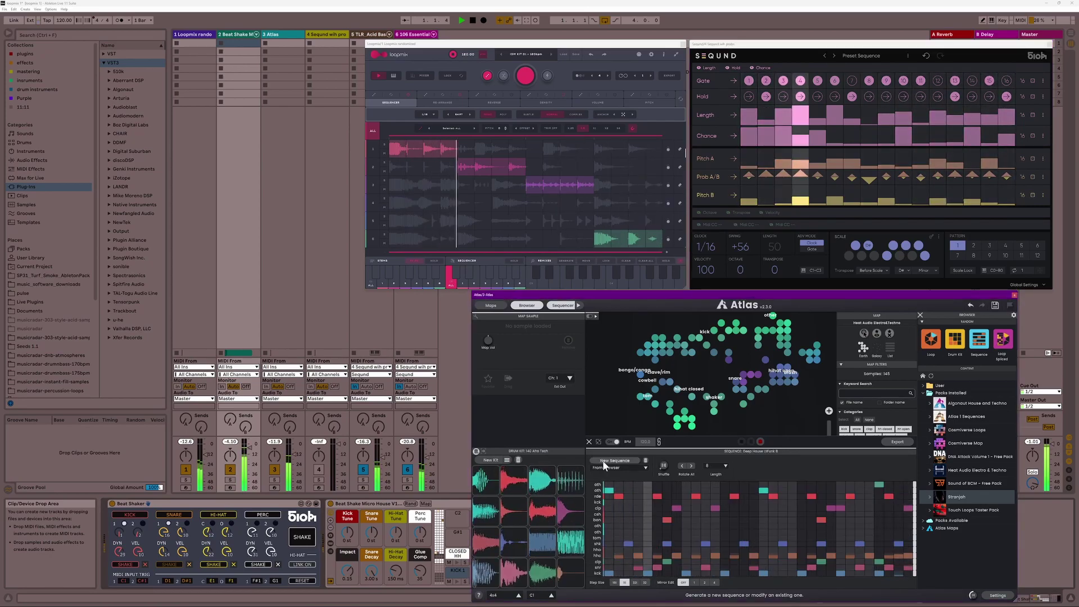
click(298, 539)
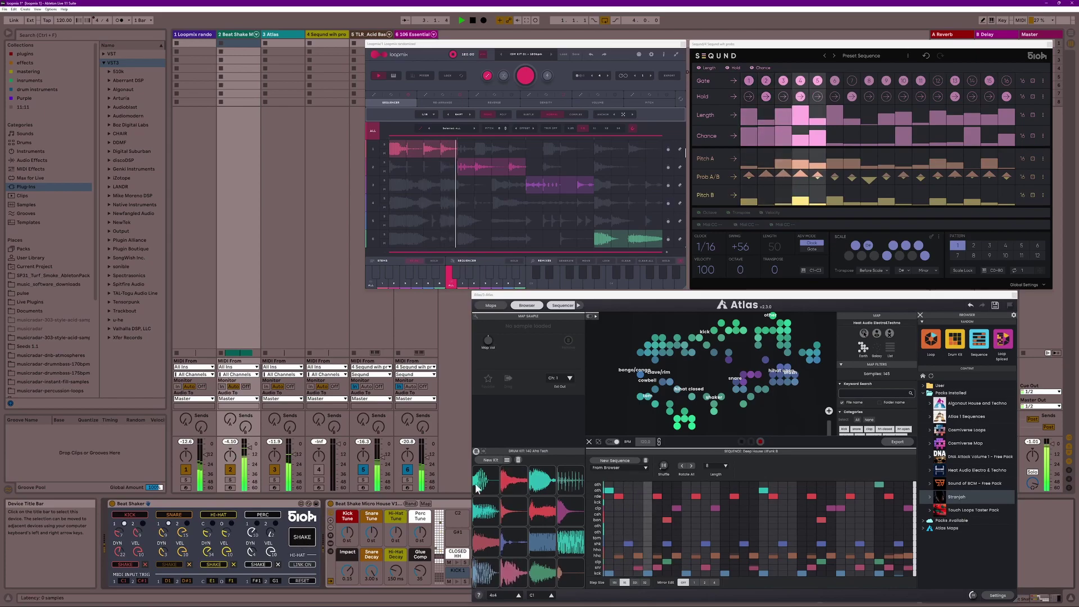
click(1000, 345)
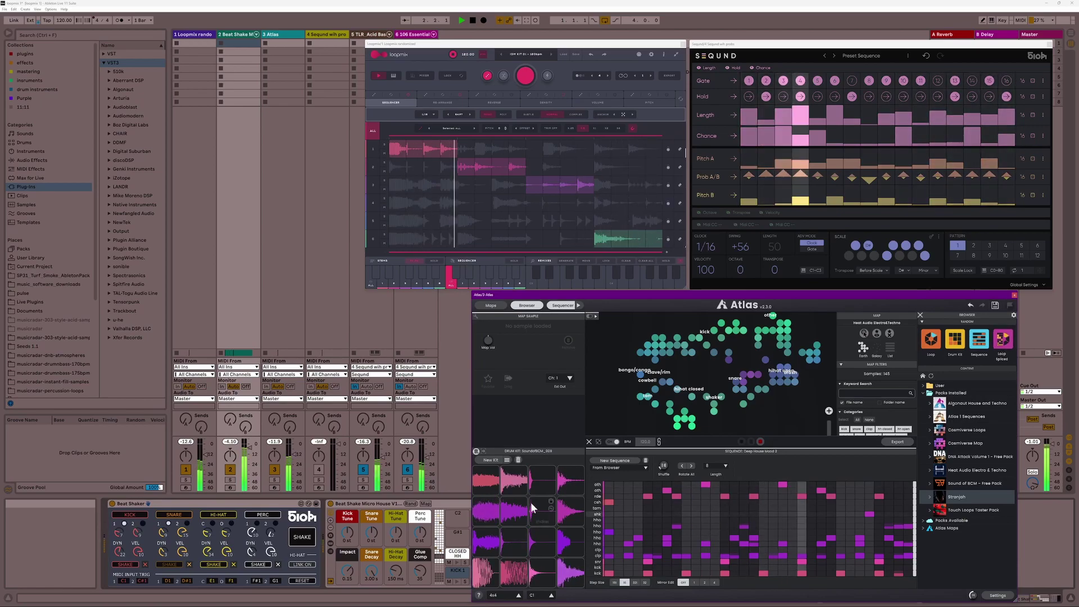
- Shake Beat Shaker once more and load the IDM Kit 04 preset in Loopmix
click(302, 540)
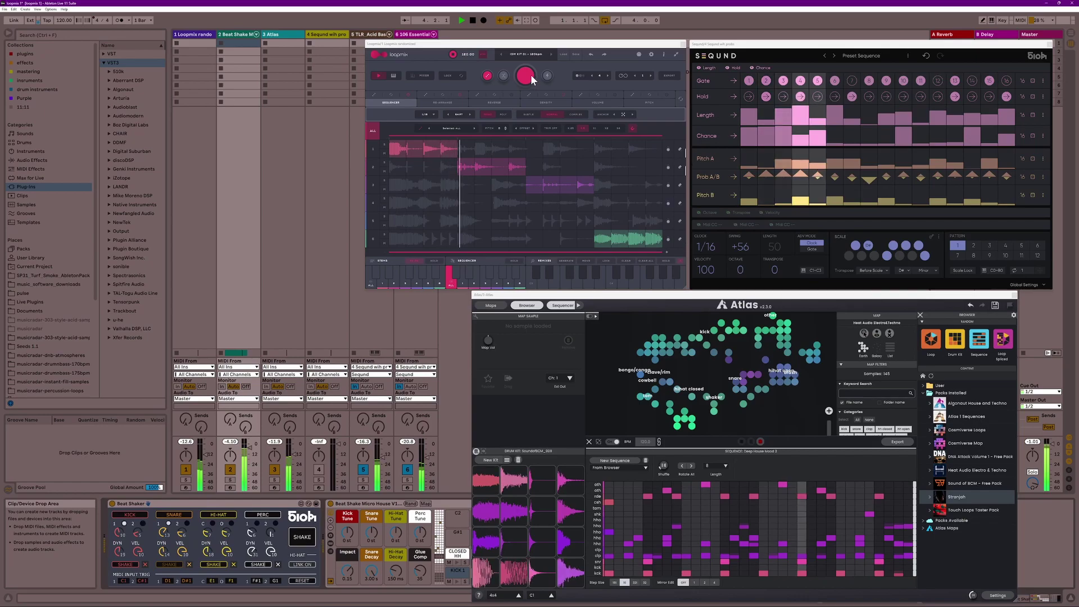
click(542, 54)
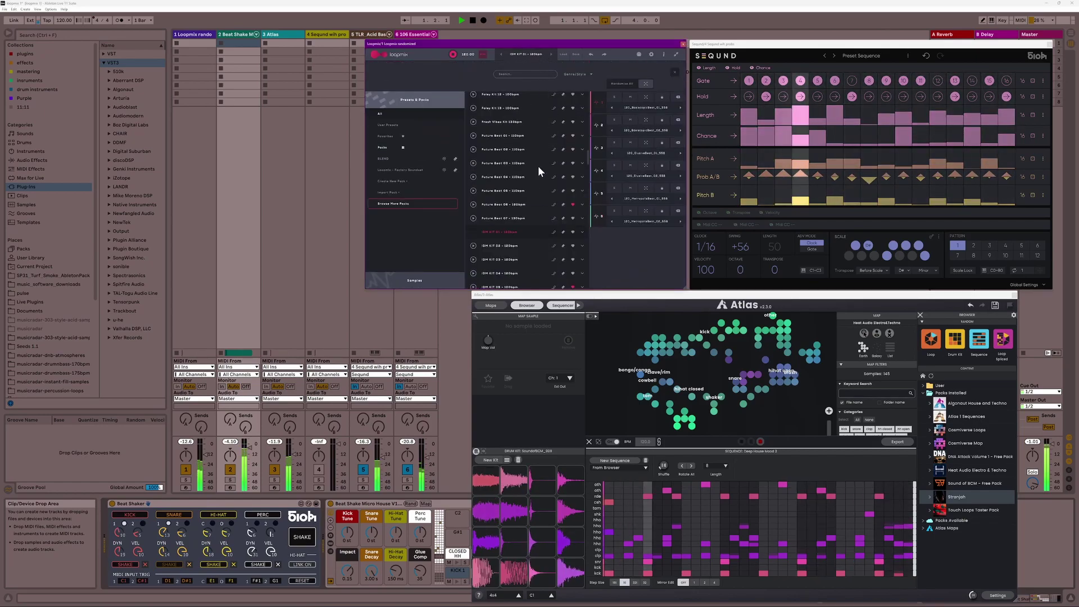
click(515, 272)
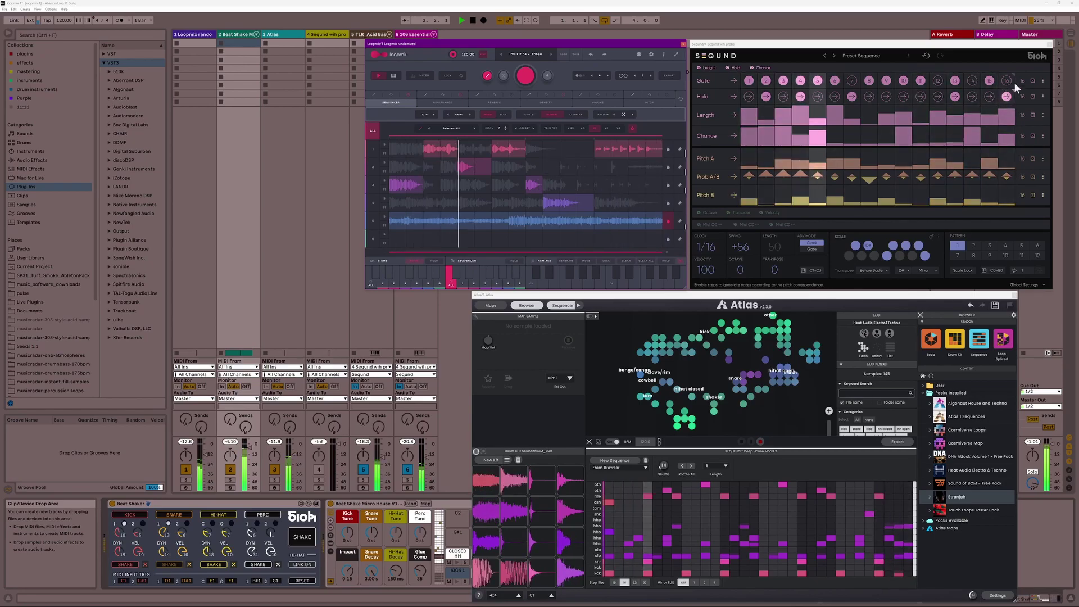
- Randomize all seven Seqund rows again, from gate through Pitch B, for another melody
click(1032, 83)
click(1033, 95)
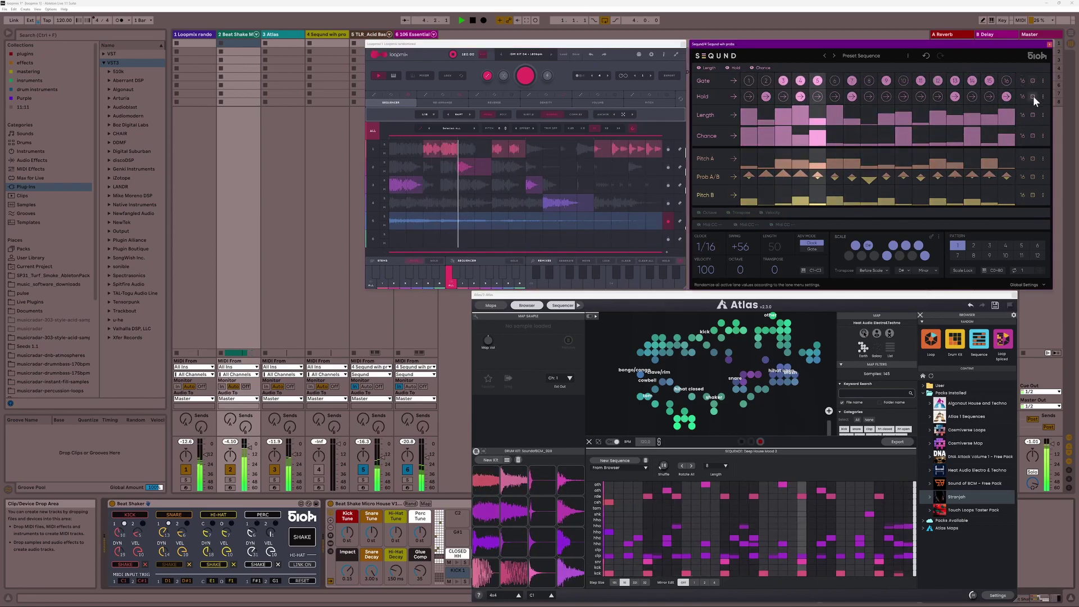
click(1034, 114)
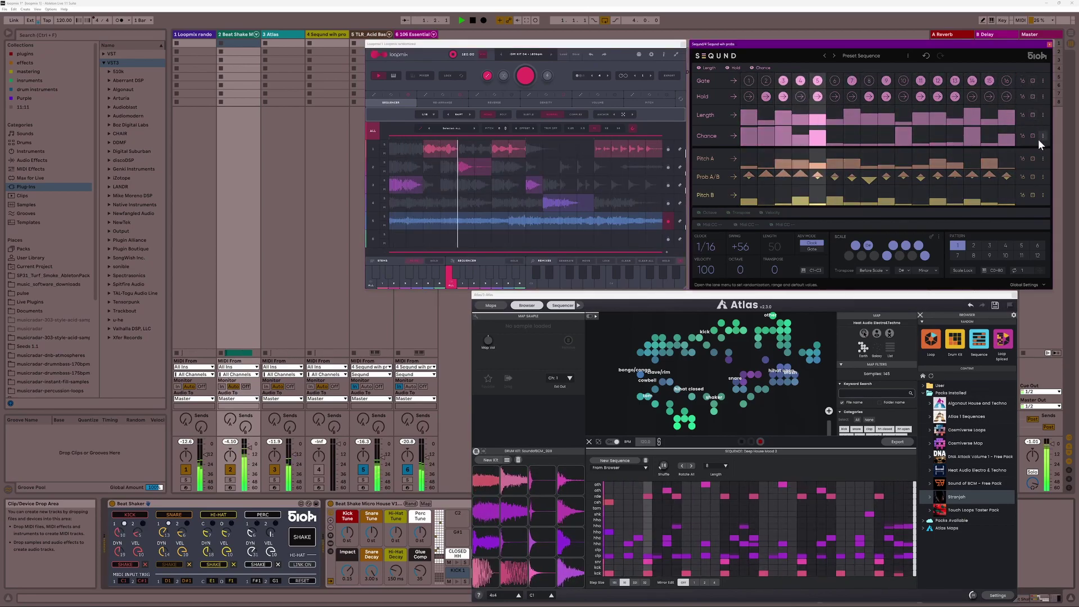
click(1037, 134)
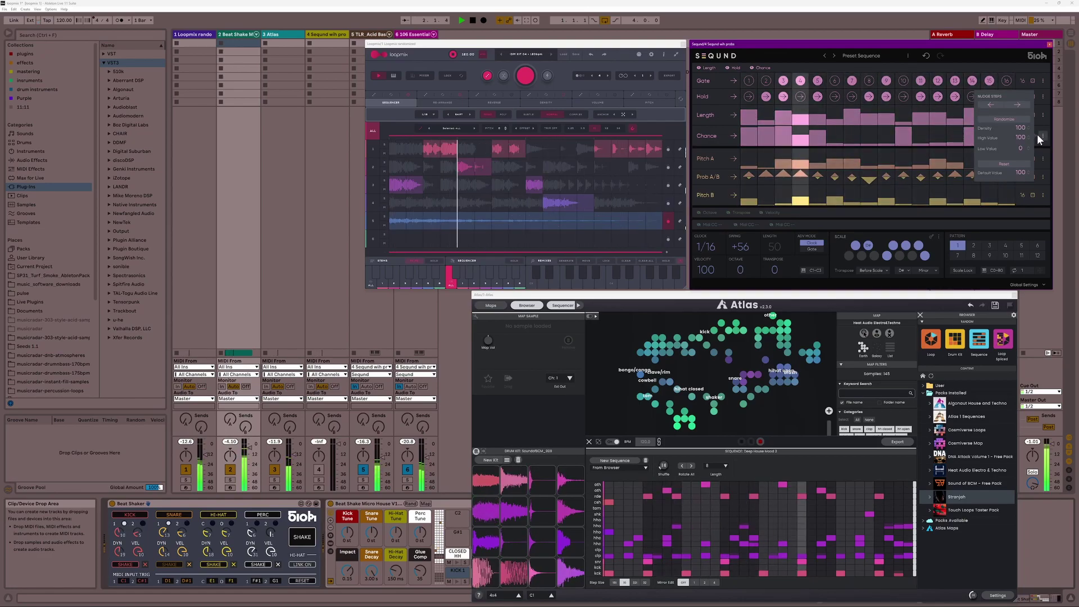
click(1038, 134)
click(1033, 135)
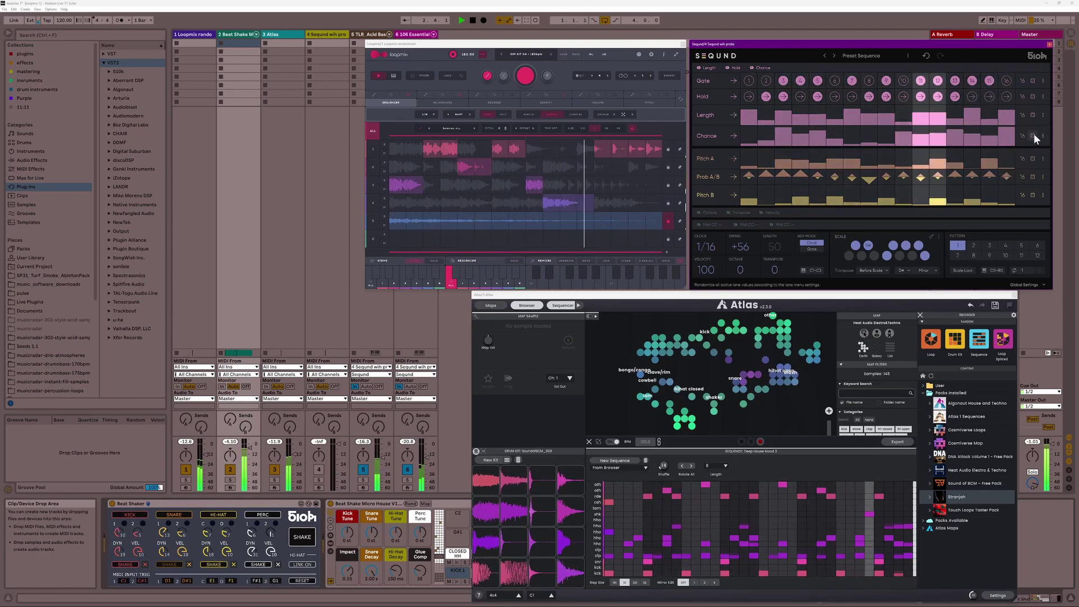
click(1033, 177)
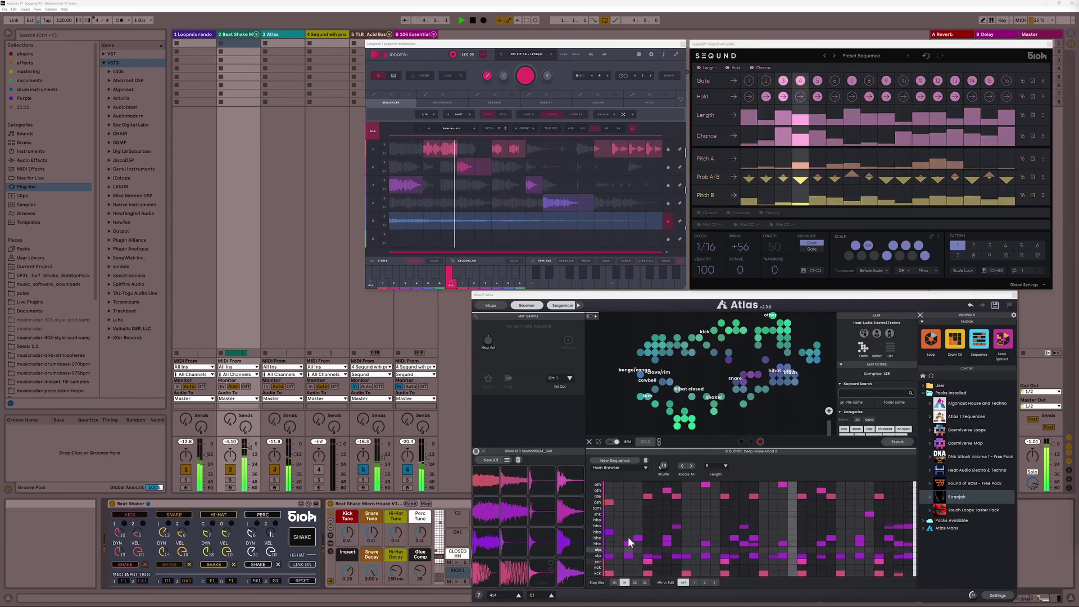
- Generate several new sequences for the current Atlas drum kit and shake Beat Shaker in between
click(626, 460)
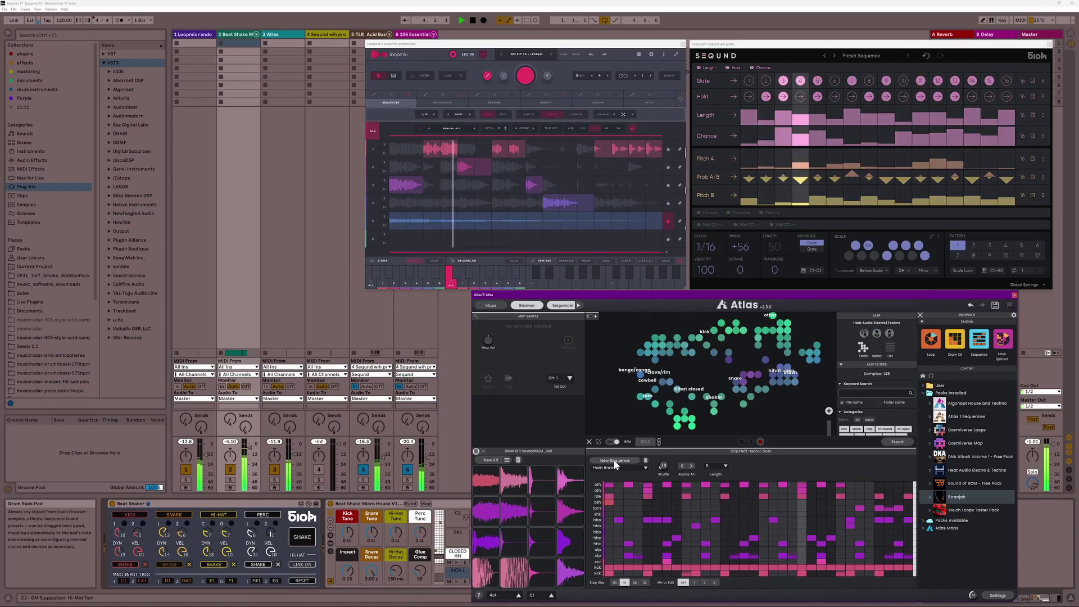
click(613, 460)
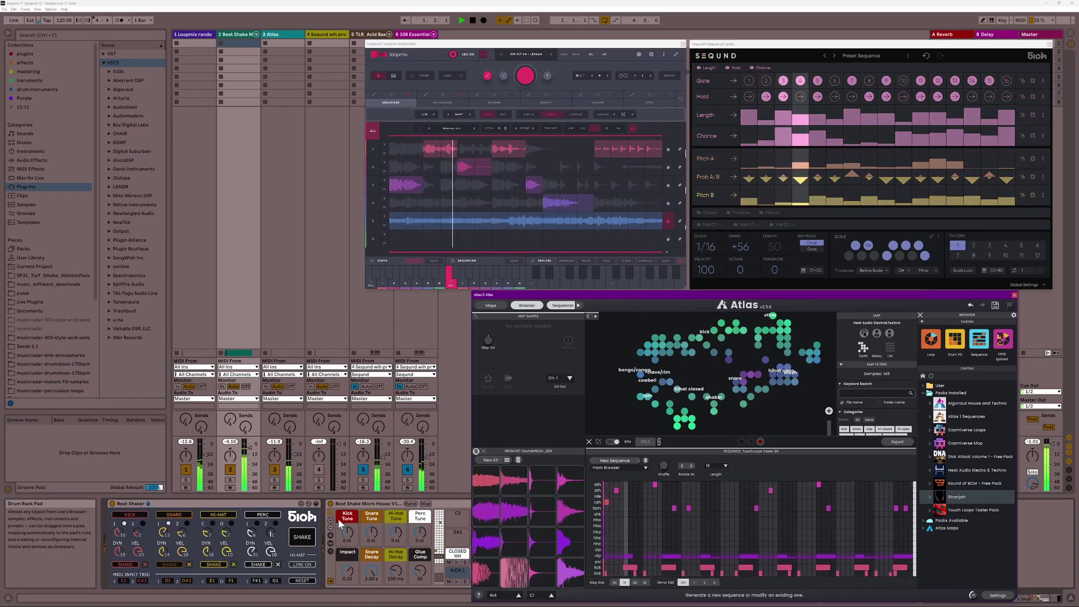
click(305, 541)
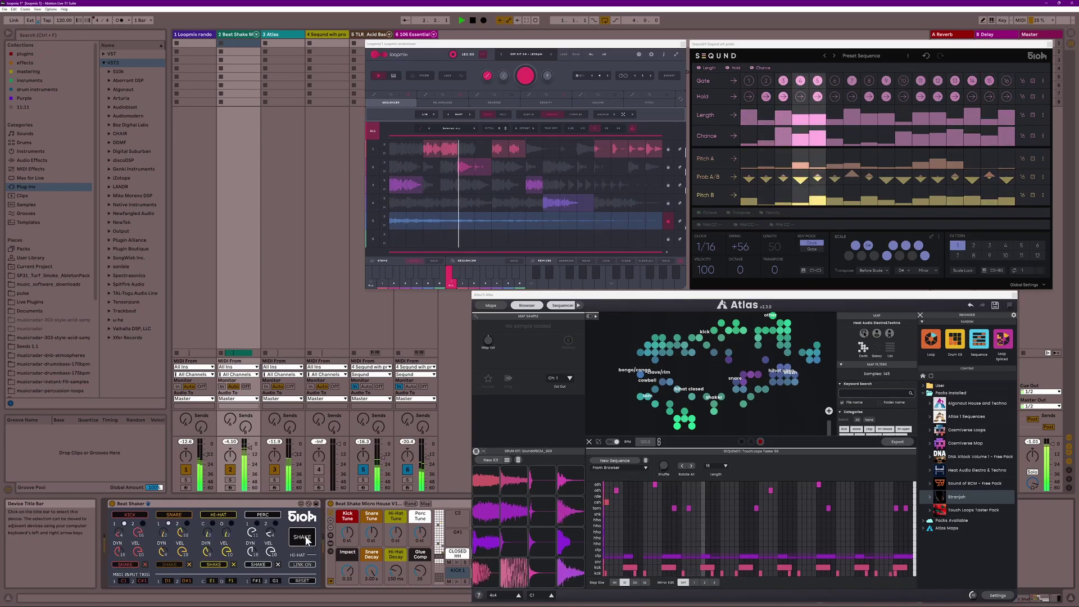
click(611, 461)
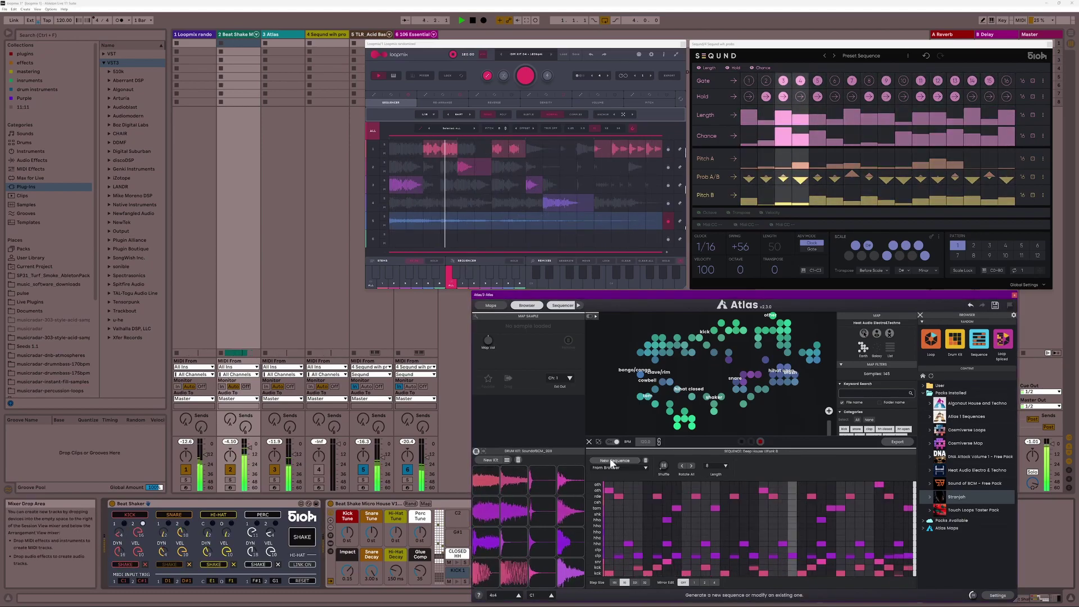
click(611, 461)
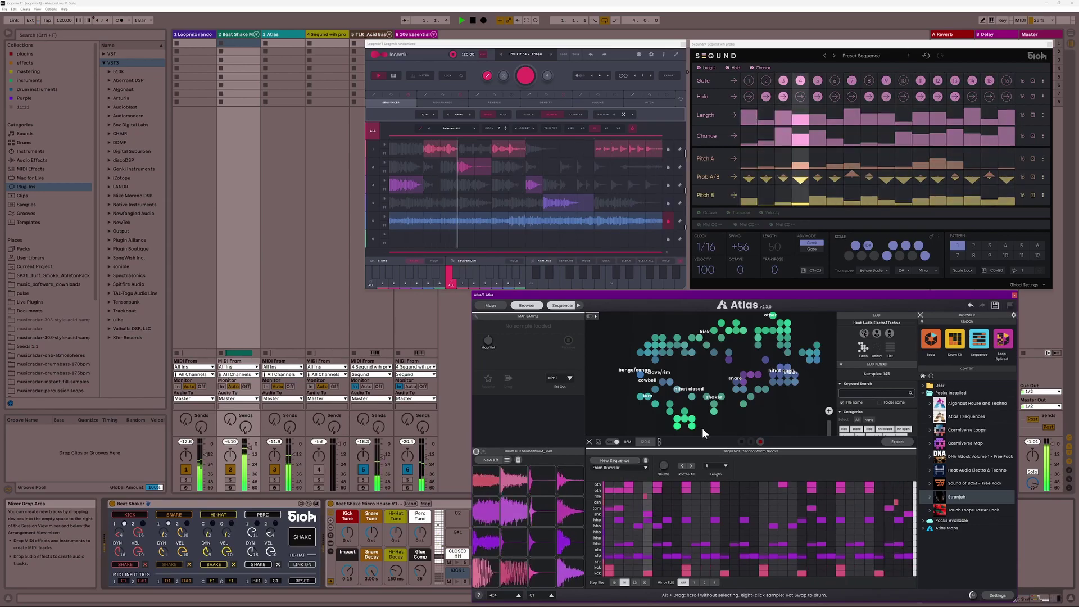
- Create a random kit-and-sequence loop in Atlas, regenerate its sequence, and shake Beat Shaker
click(993, 353)
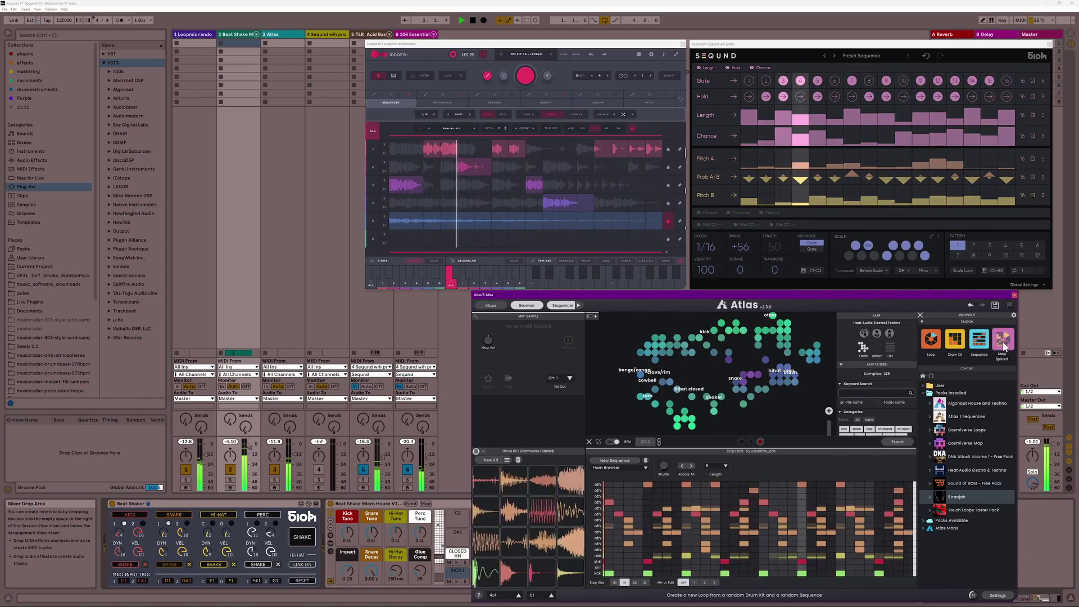
click(602, 462)
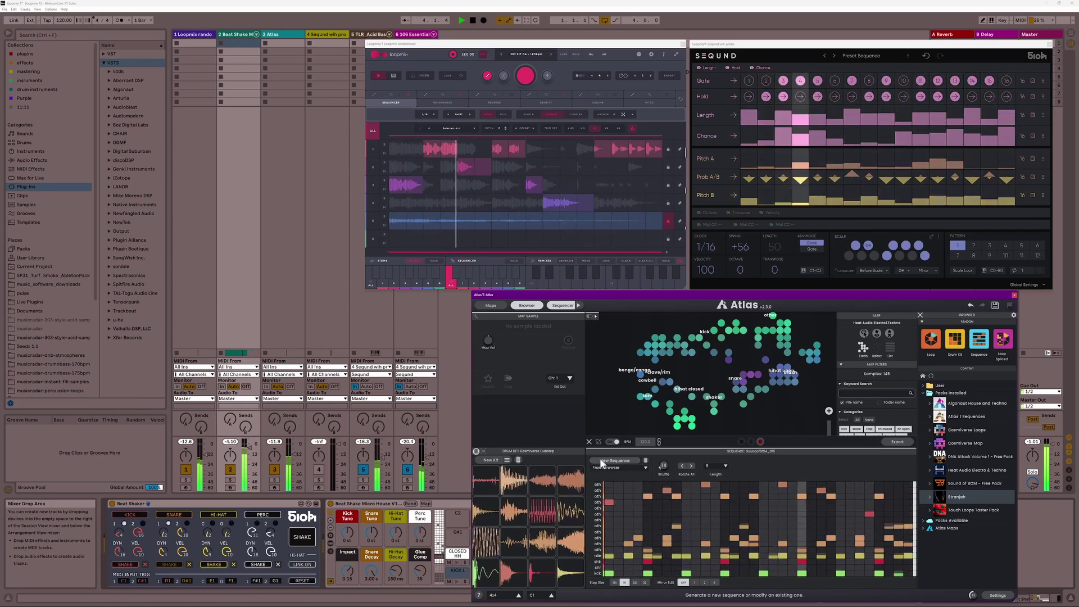
click(309, 539)
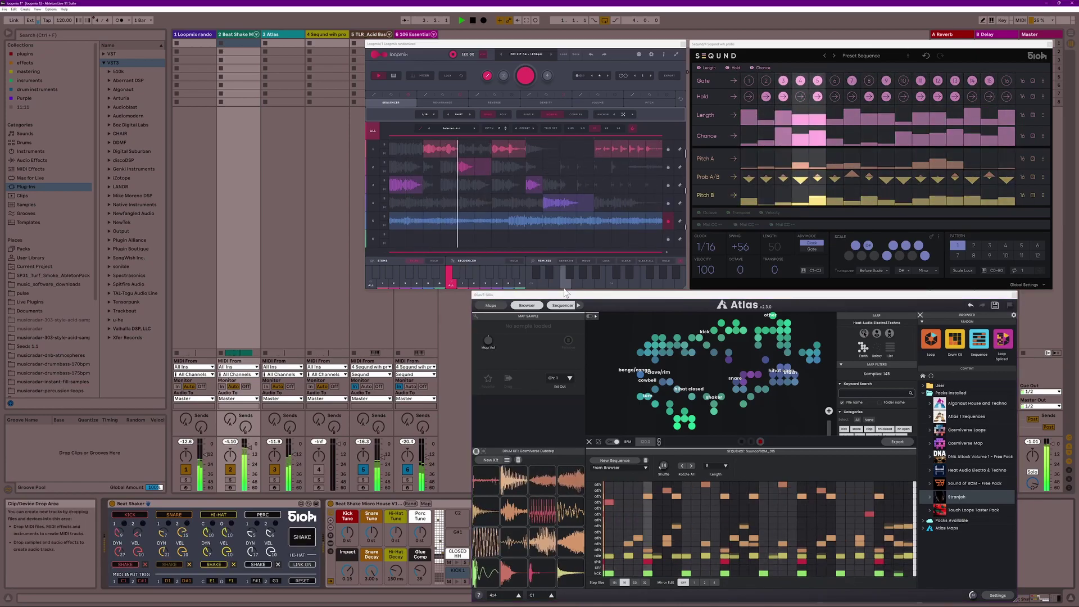
- Randomize Loopmix's slices and cut gaps into the long slices on the fifth (blue) and first (pink) tracks
click(526, 76)
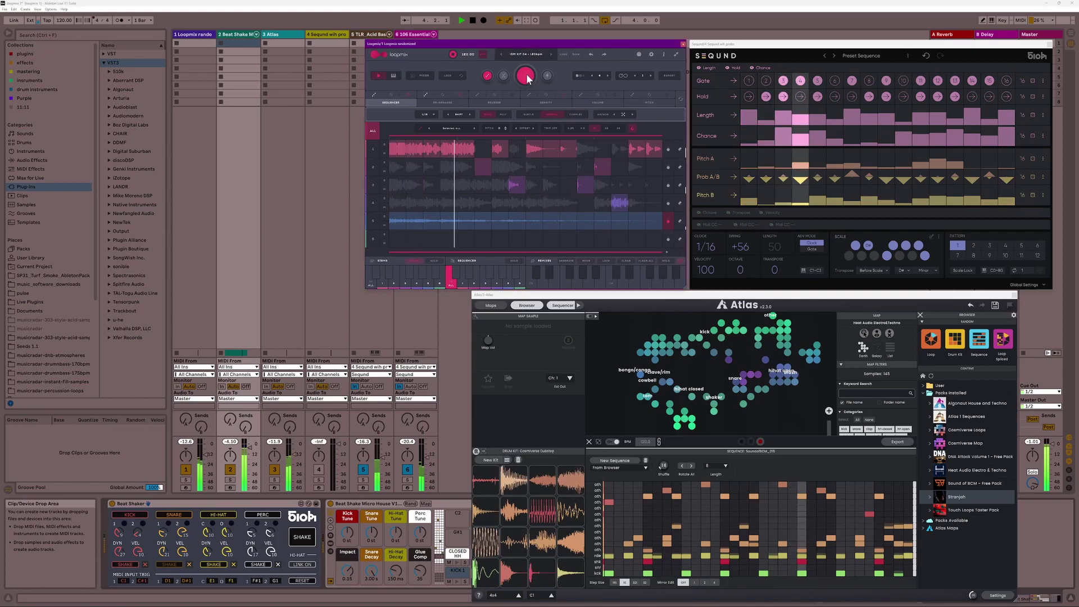
mouse_move(388, 217)
mouse_down()
mouse_move(659, 229)
mouse_move(586, 211)
mouse_up()
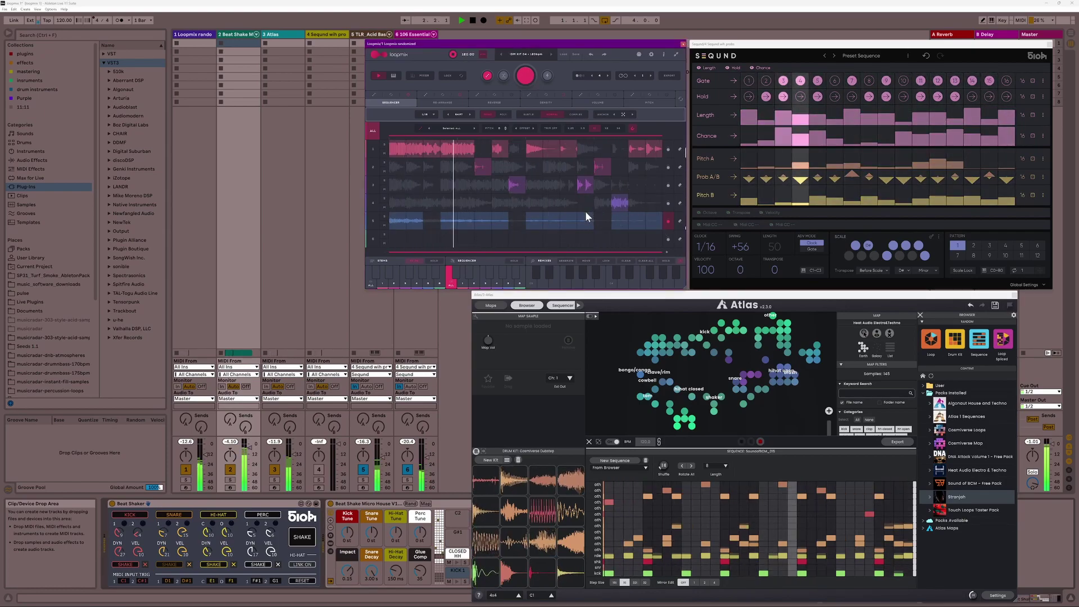
drag(480, 222, 481, 222)
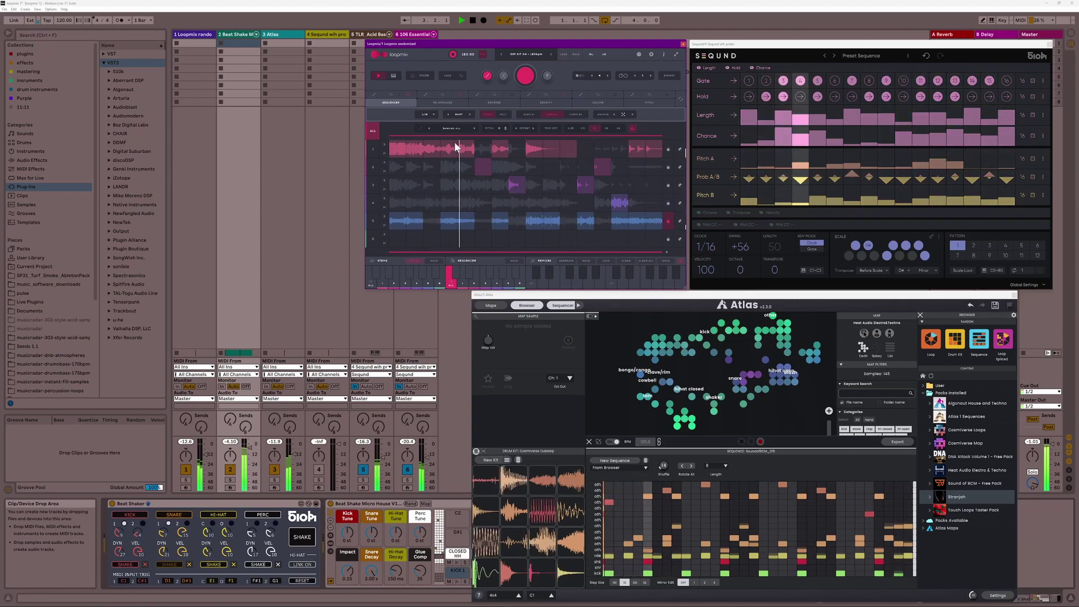
click(395, 147)
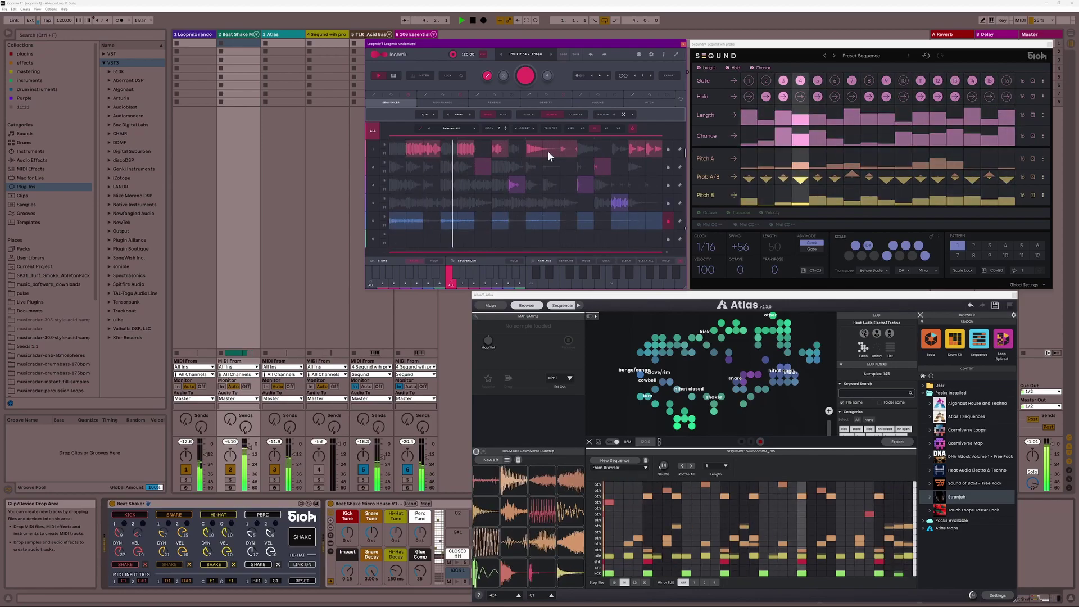
- Switch Loopmix to the next preset after IDM Kit 04
click(551, 53)
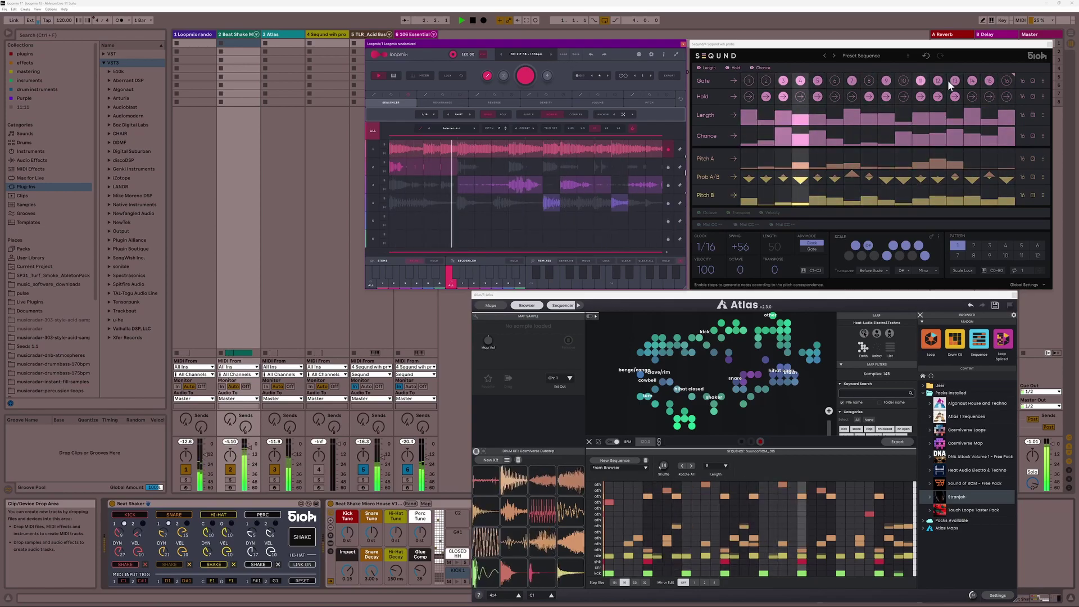
- Randomize Seqund's Gate, Hold, Length, Chance, Pitch A, Prob A/B and Pitch B lanes
click(1033, 81)
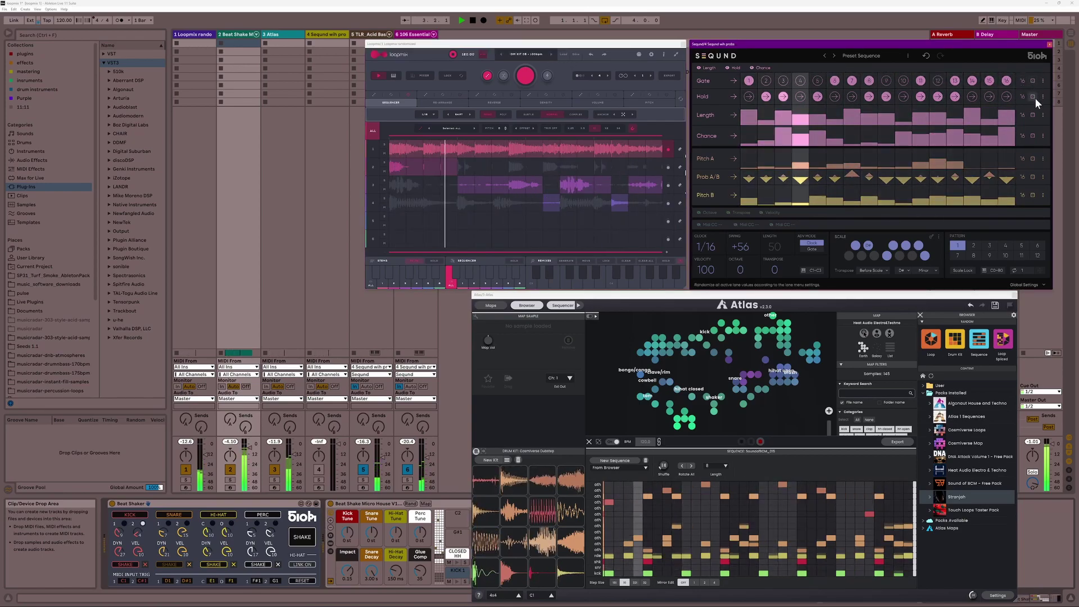
click(1033, 115)
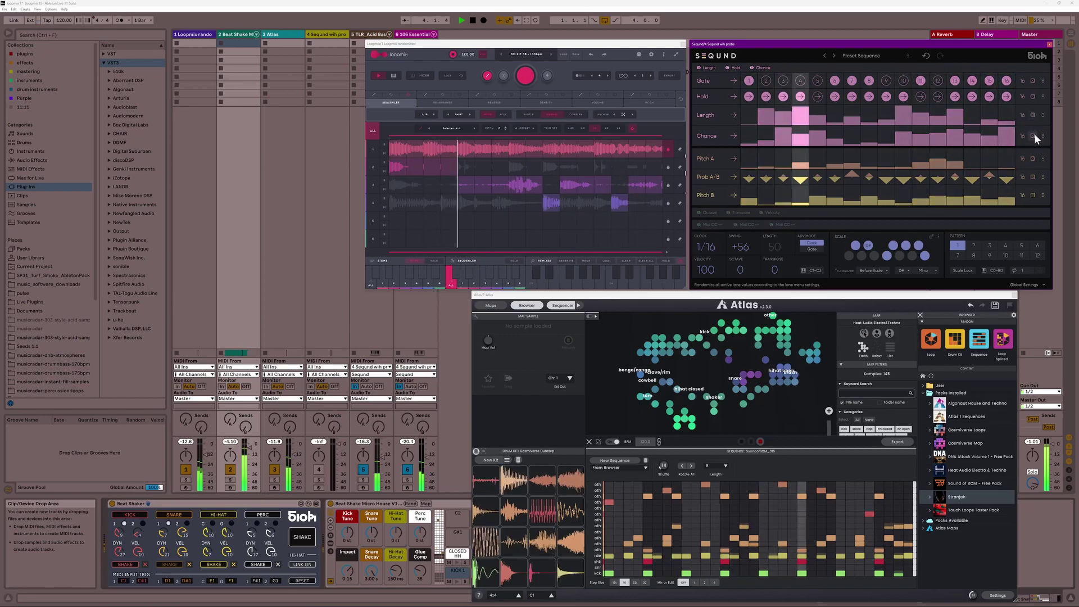
click(1034, 135)
click(1035, 159)
click(1034, 176)
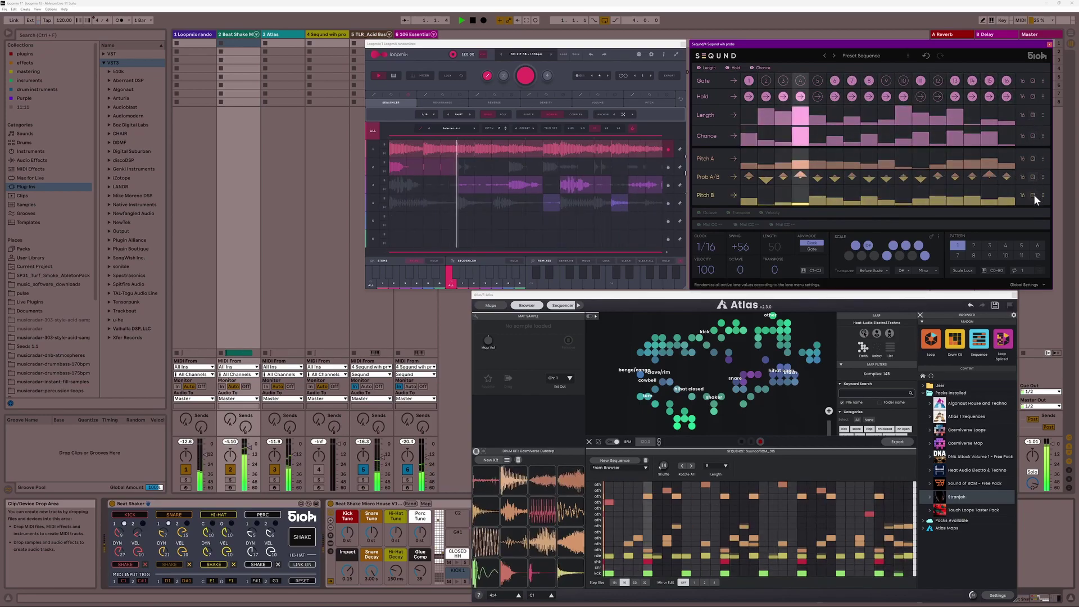
click(1034, 194)
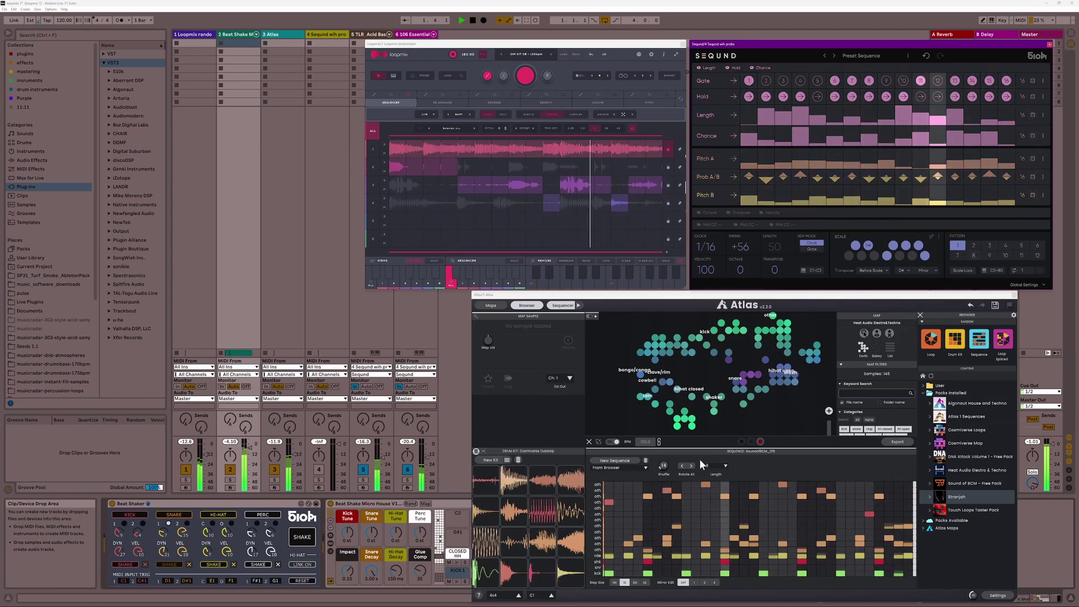
- Generate two new Atlas sequences, replace them with a random kit-and-sequence loop, and shake Beat Shaker
click(613, 462)
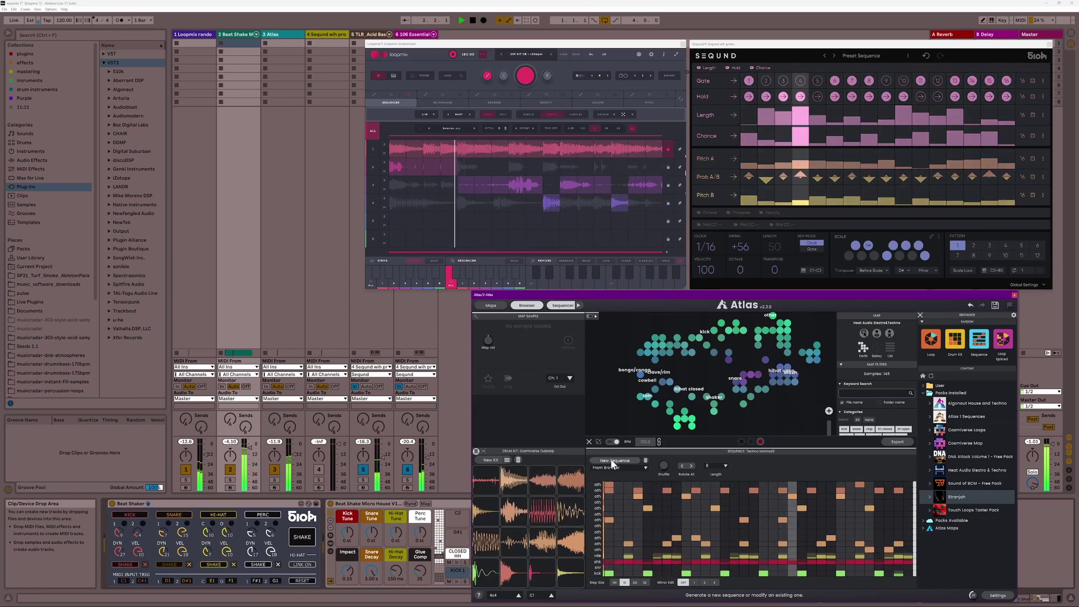
click(614, 461)
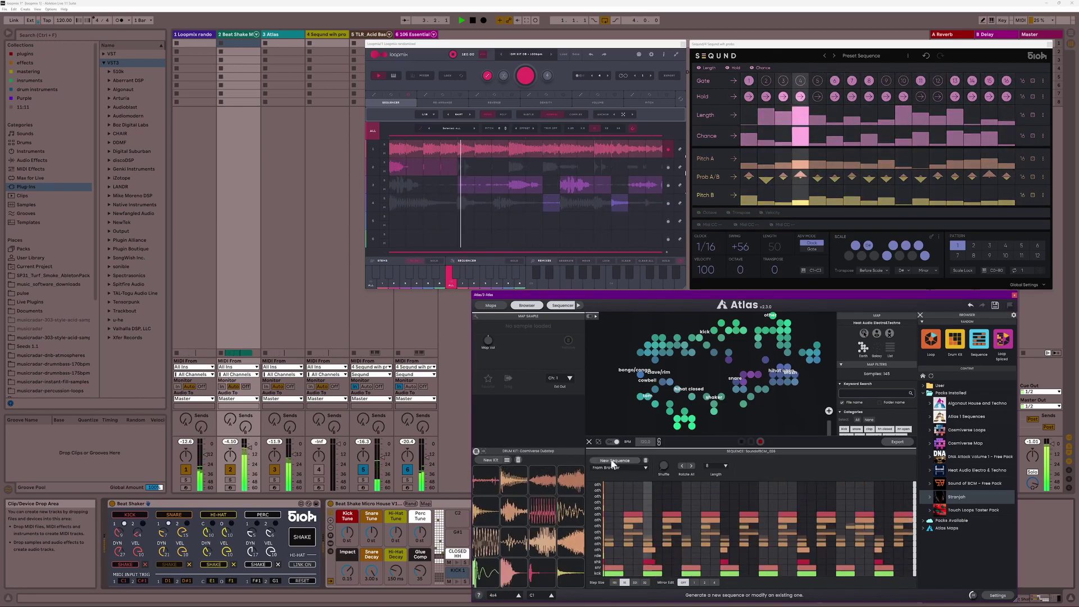
click(1005, 341)
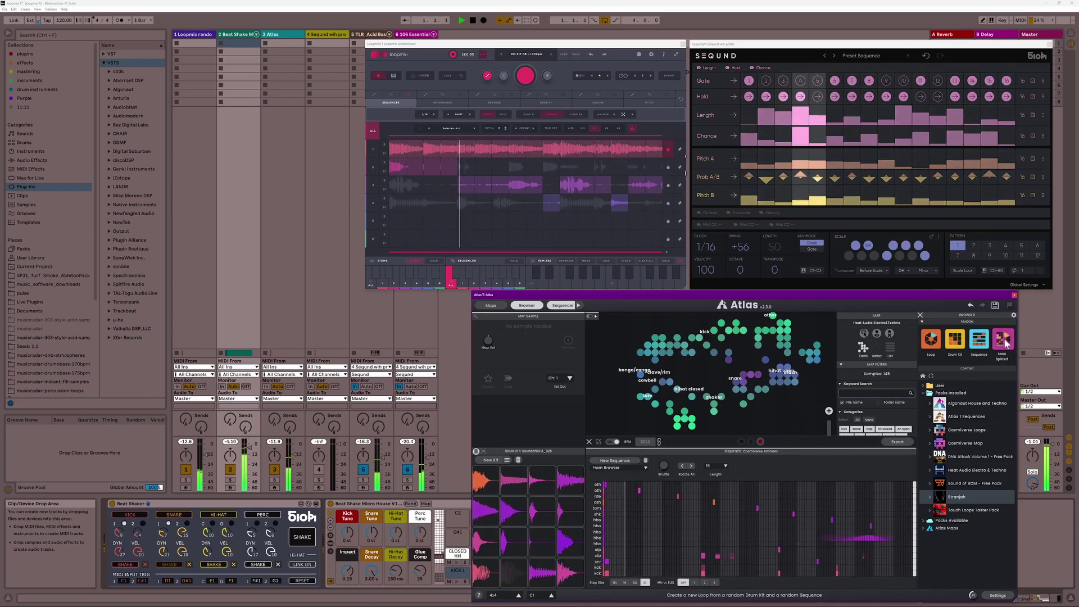
click(302, 538)
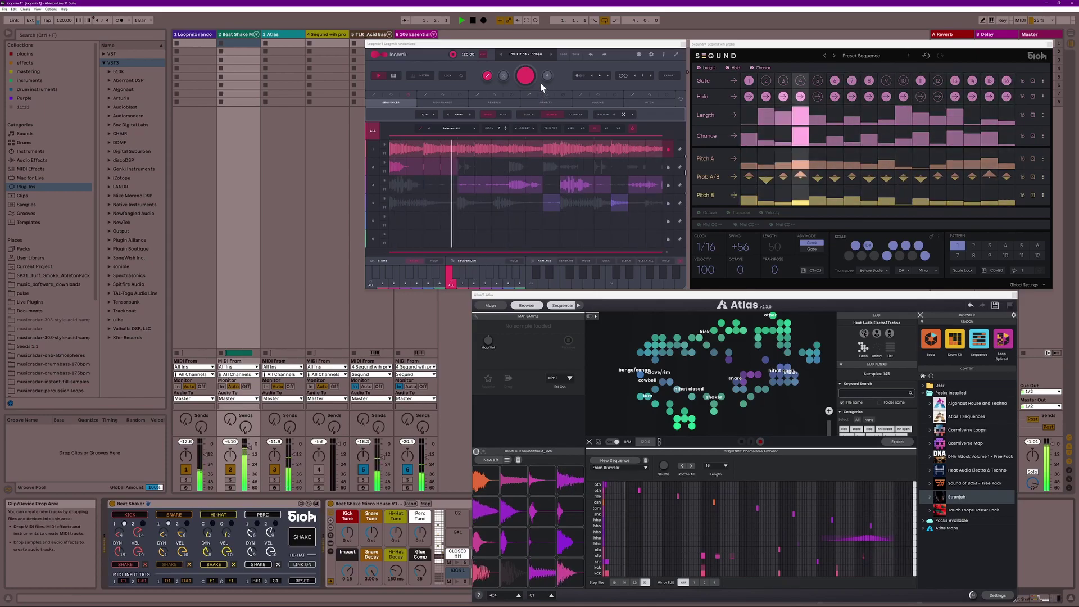
click(463, 93)
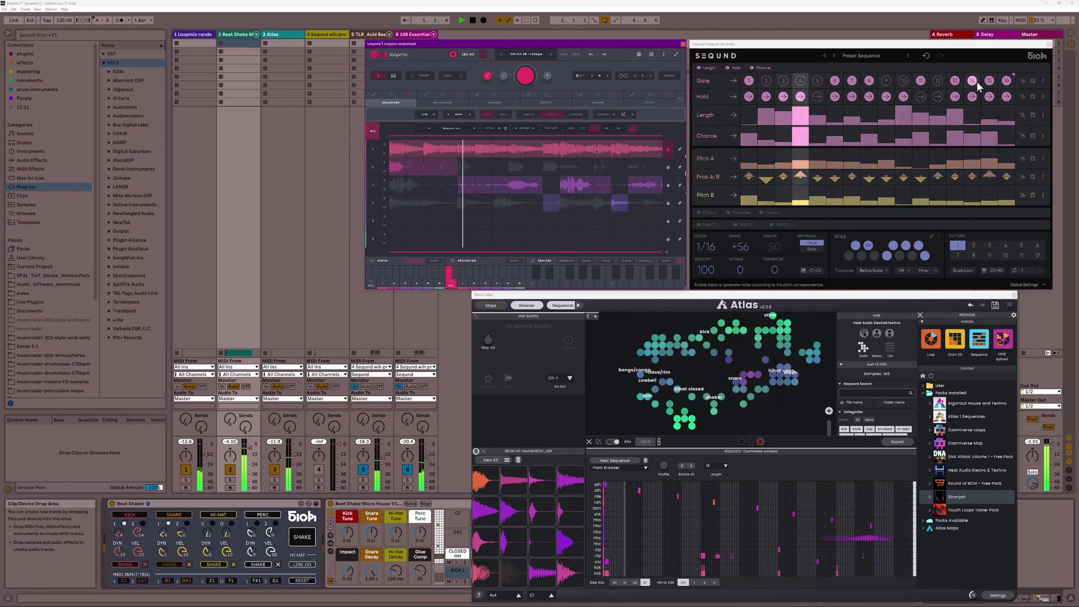
- Randomize all seven Seqund lanes again, from Gate down to Pitch B, for a new melodic pattern
click(1031, 80)
click(1031, 96)
click(1034, 115)
click(1033, 136)
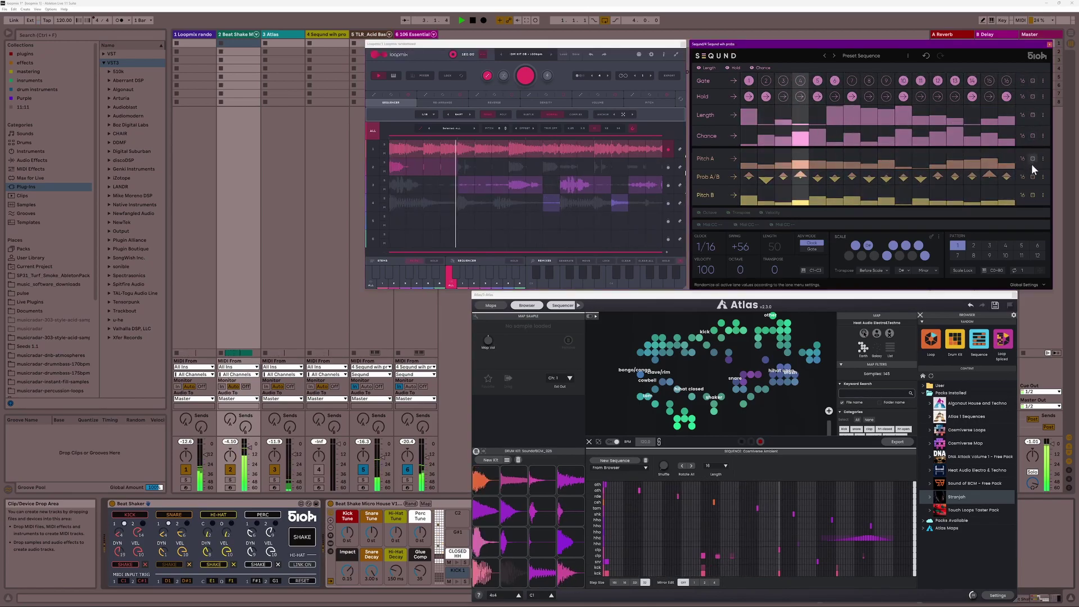
click(1034, 177)
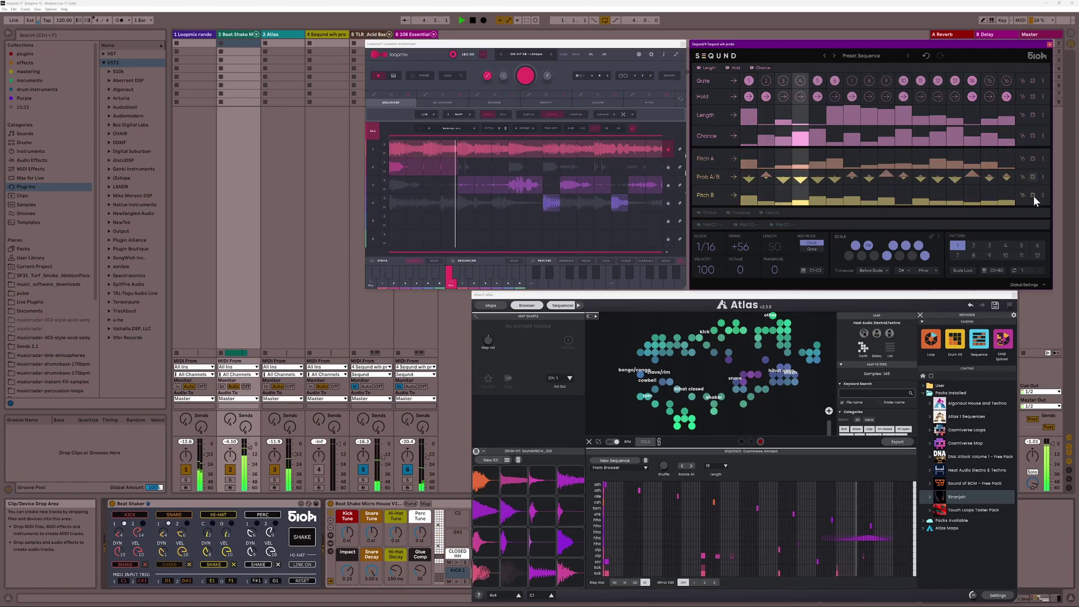
click(1033, 195)
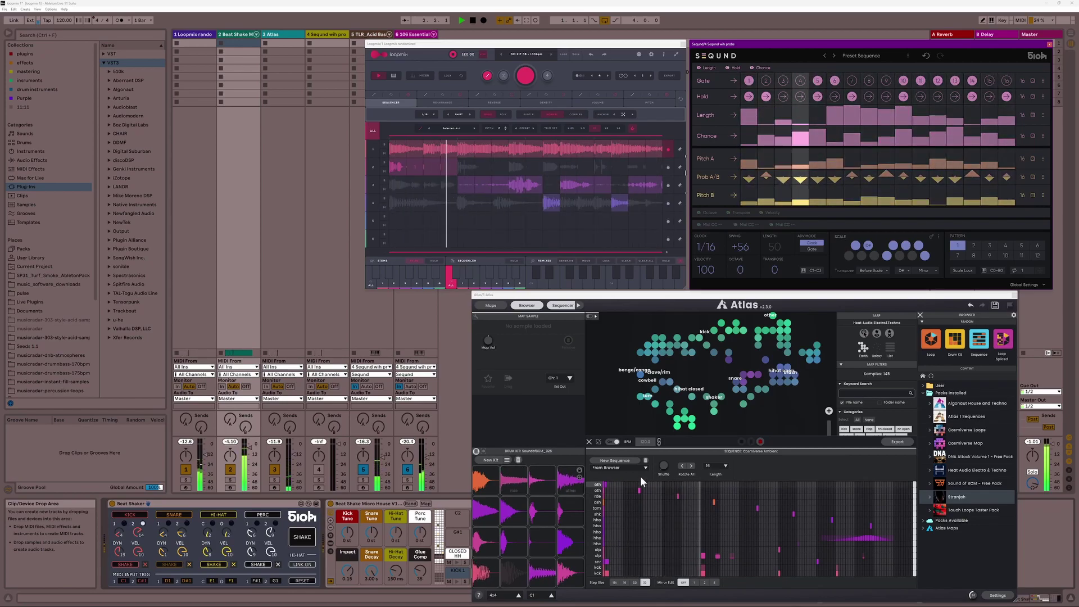
- Generate a new sequence for the current Atlas drum kit and shake Beat Shaker
click(607, 464)
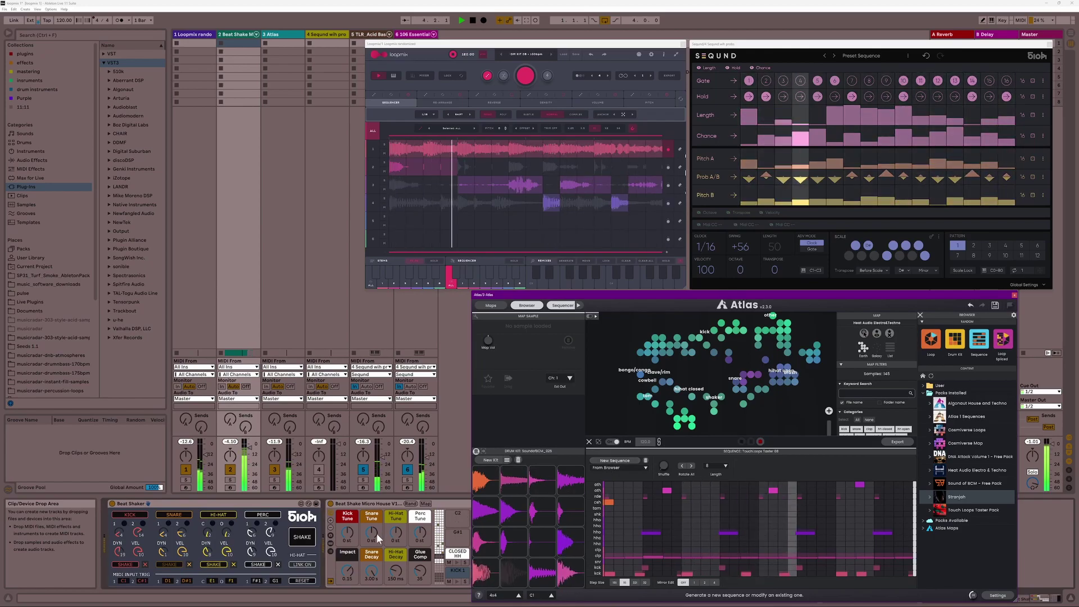
click(299, 535)
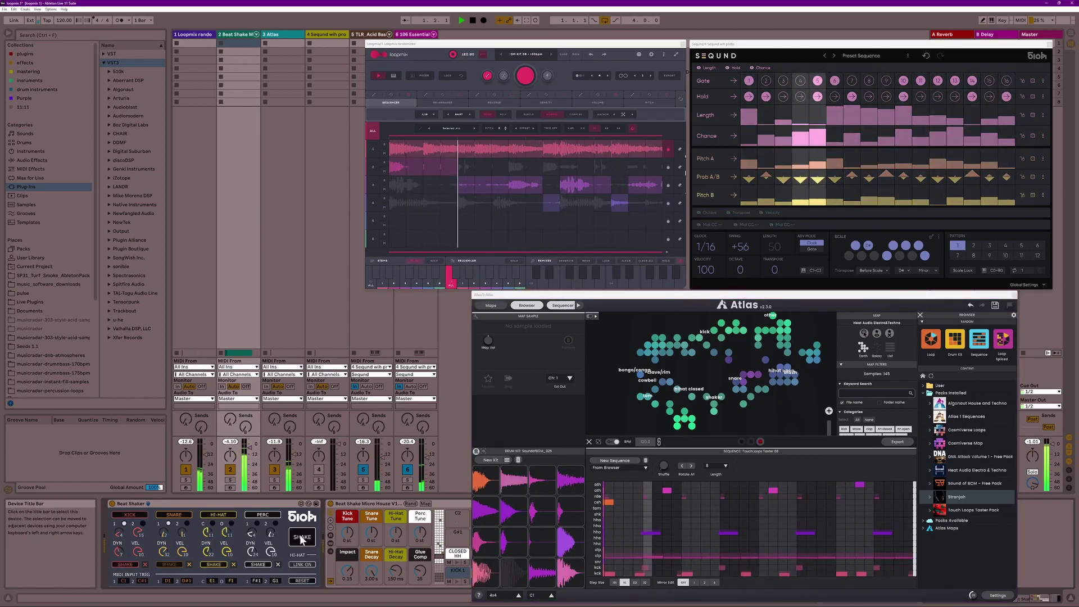
- Randomize Loopmix's slices and cut six gaps into the first (pink) track and three into the third (purple) track
click(524, 75)
click(436, 148)
click(512, 147)
click(483, 148)
click(571, 148)
click(609, 147)
click(633, 148)
click(470, 183)
click(528, 186)
click(635, 186)
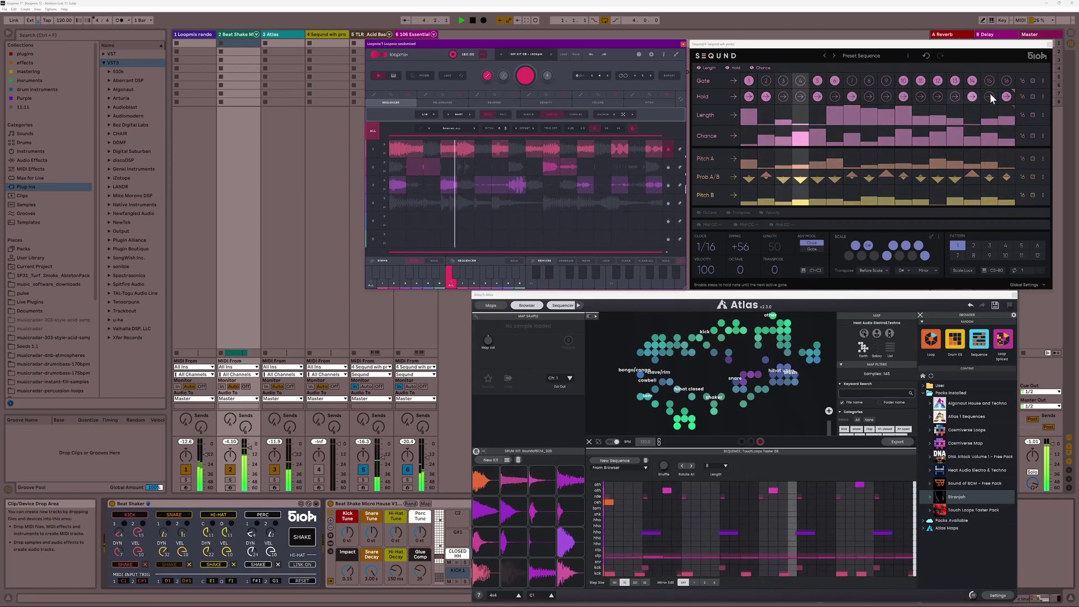
- Give Seqund another random pattern by re-rolling its gate, hold, length, chance, pitch and A/B probability lanes
click(1031, 81)
click(1033, 96)
click(1033, 114)
click(1032, 134)
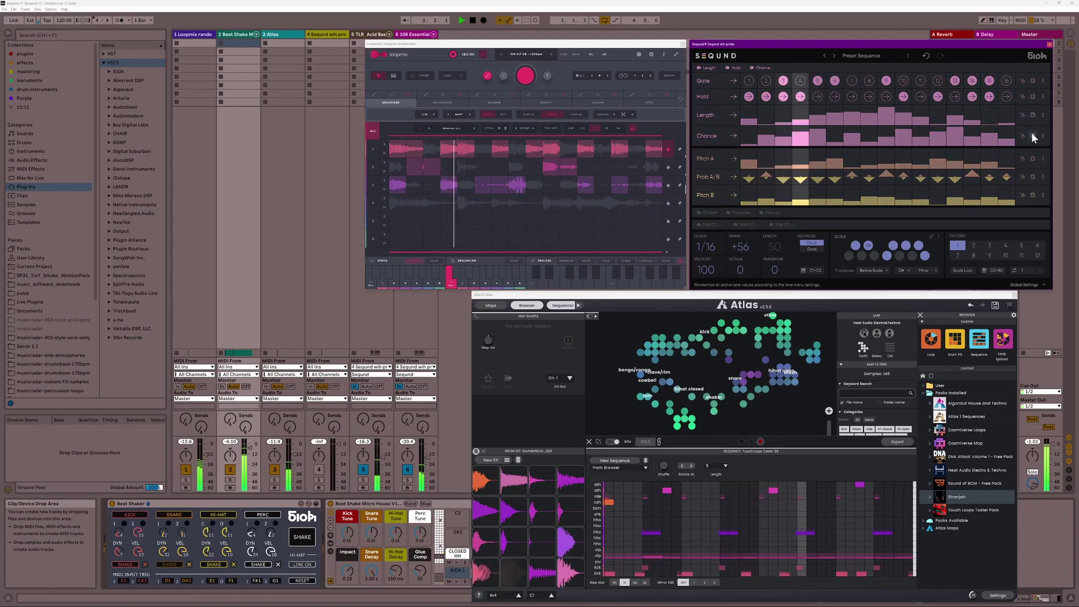
click(1028, 156)
click(1031, 177)
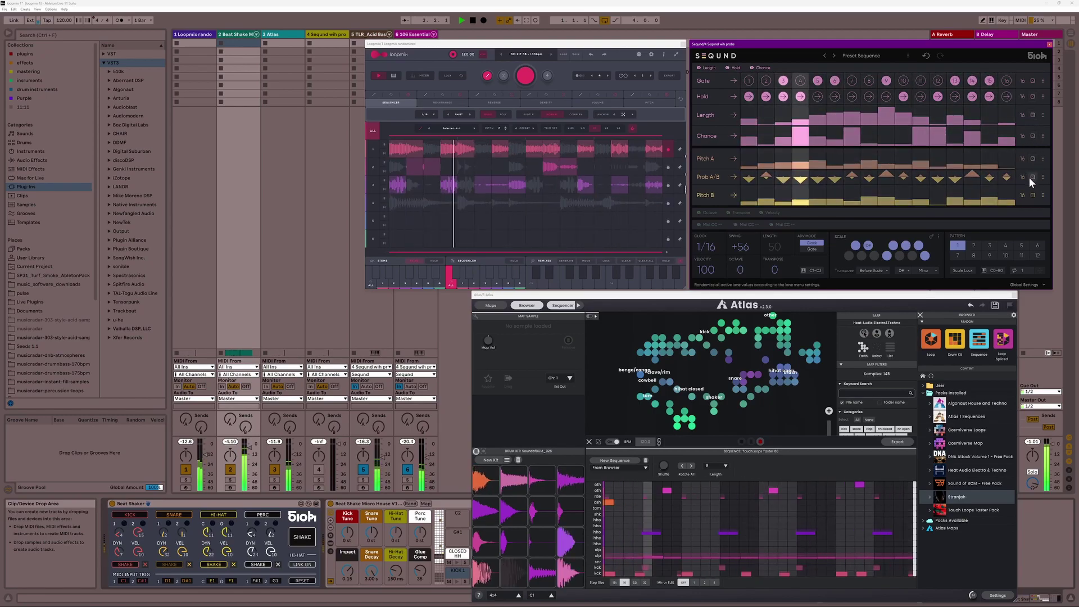
click(1033, 195)
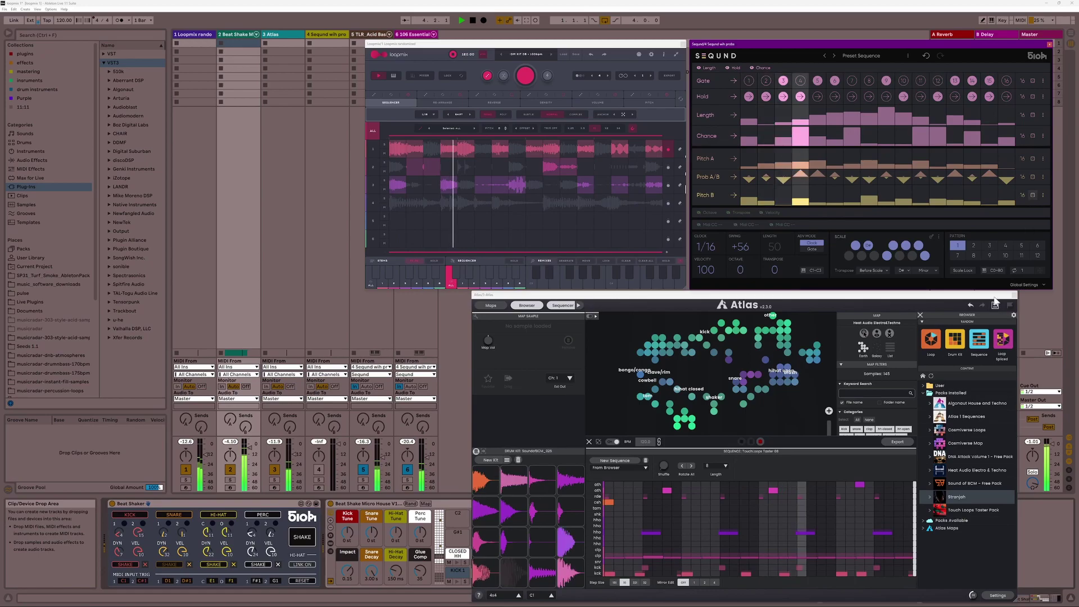
- Generate three new sequences in Atlas and replace them with a random loop using a new drum kit and sequence
click(625, 459)
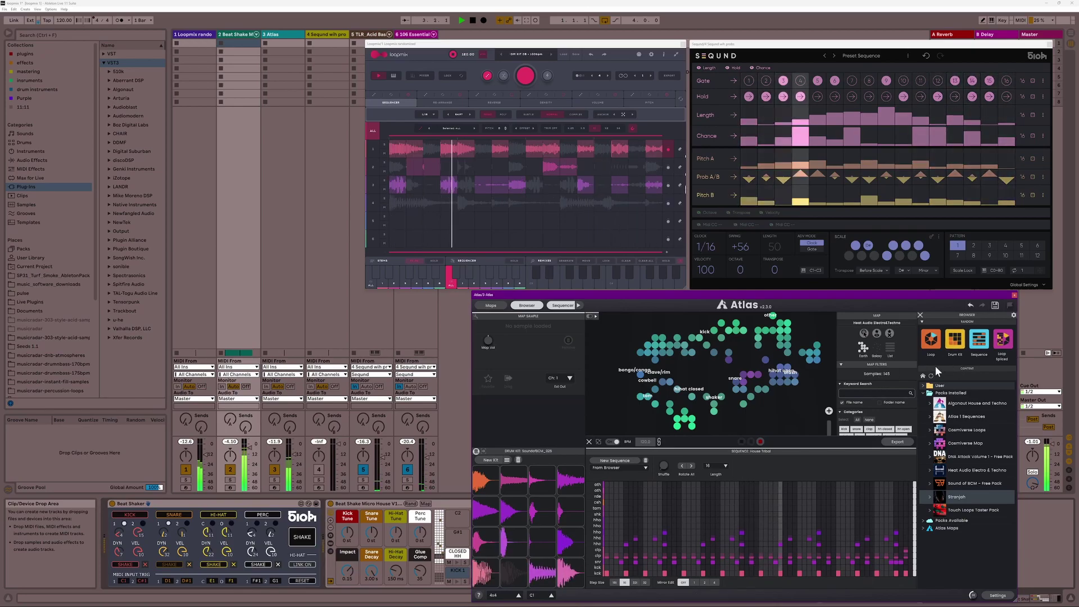
click(621, 462)
click(621, 460)
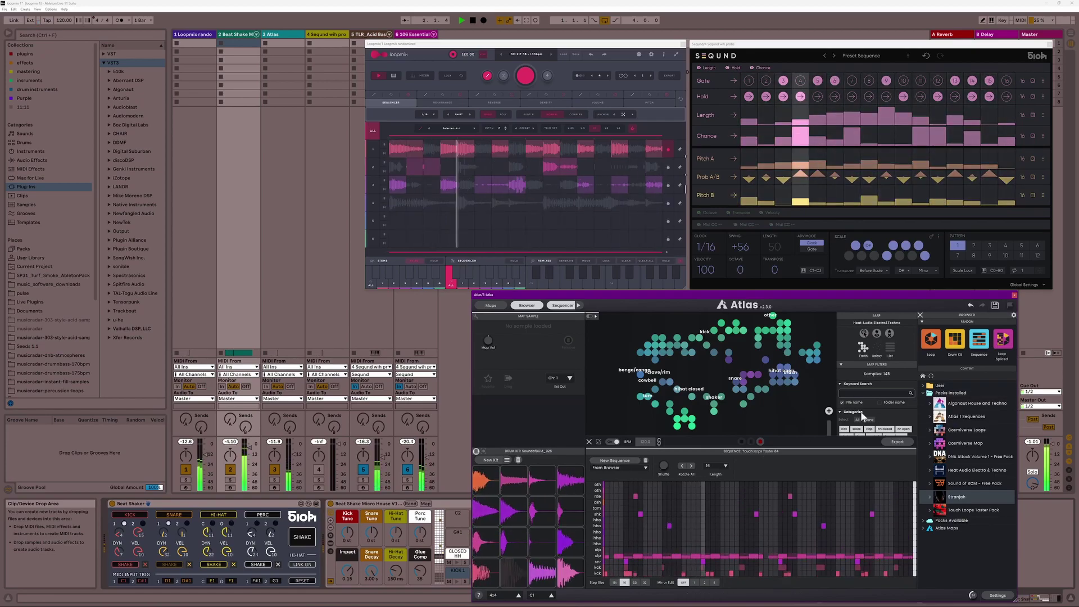
click(1004, 341)
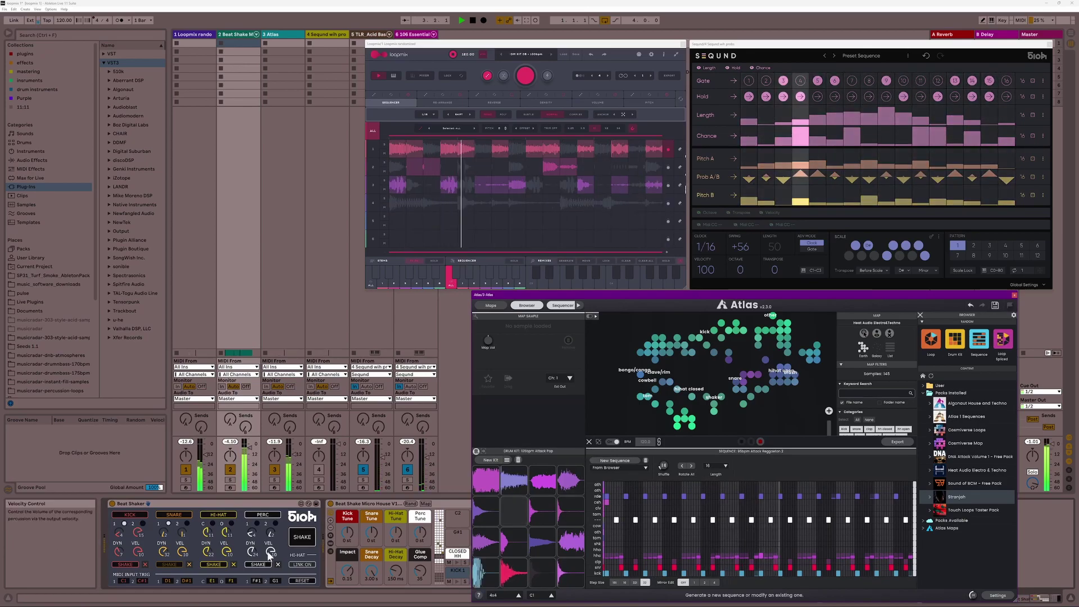
- Shake Beat Shaker and switch Loopmix to the next preset, IDM Kit 06
click(292, 536)
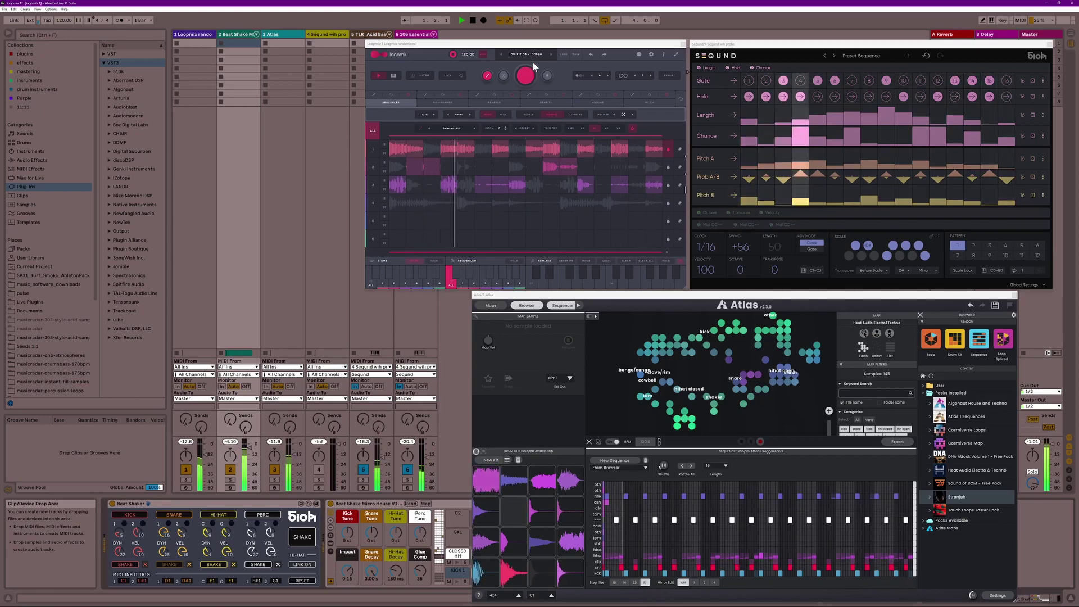
click(552, 53)
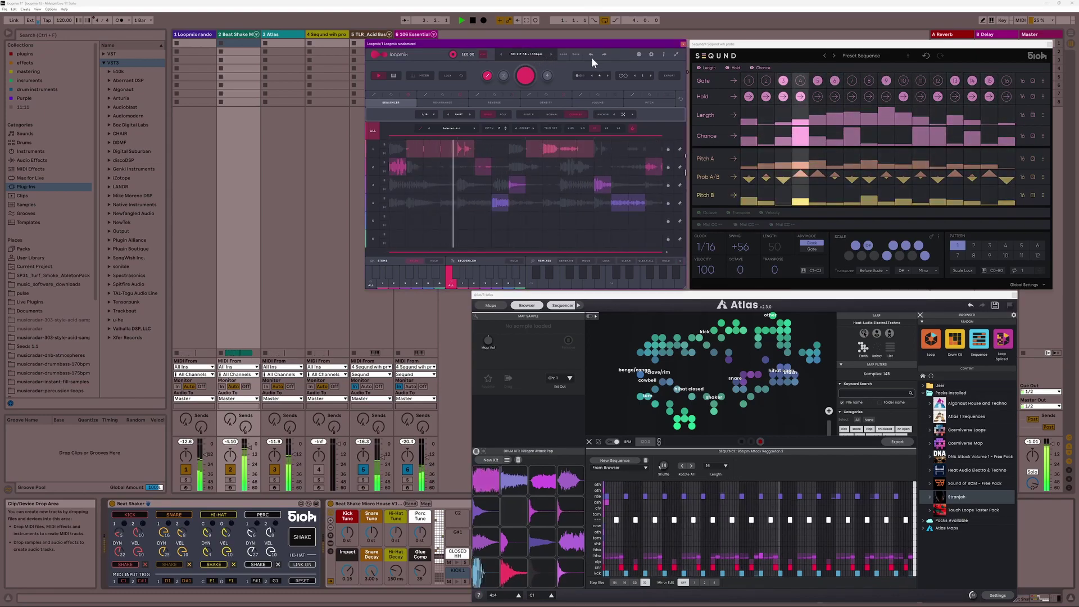
- Re-roll Seqund's note lanes, including Gate, Length and Chance, together with its Pitch A, Prob A/B and Pitch B lanes
click(1032, 81)
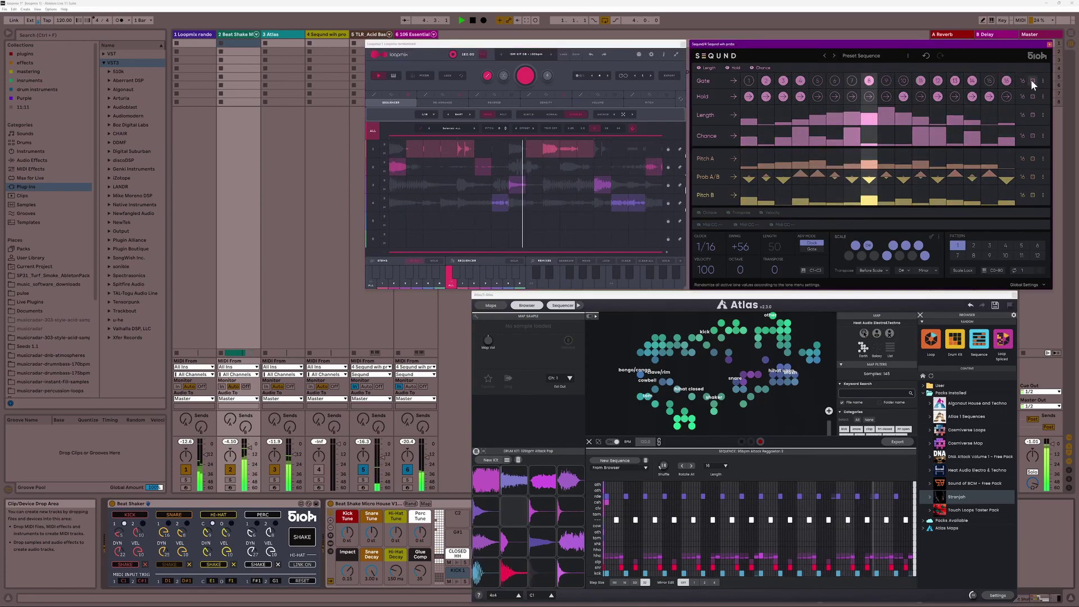
click(1033, 112)
click(1035, 132)
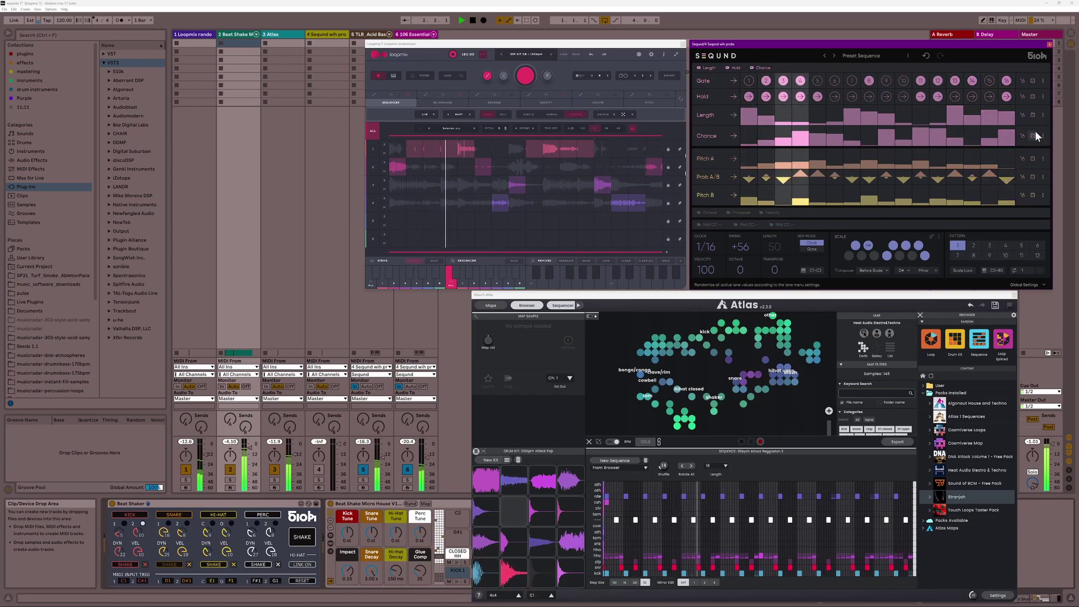
click(1032, 177)
click(1031, 194)
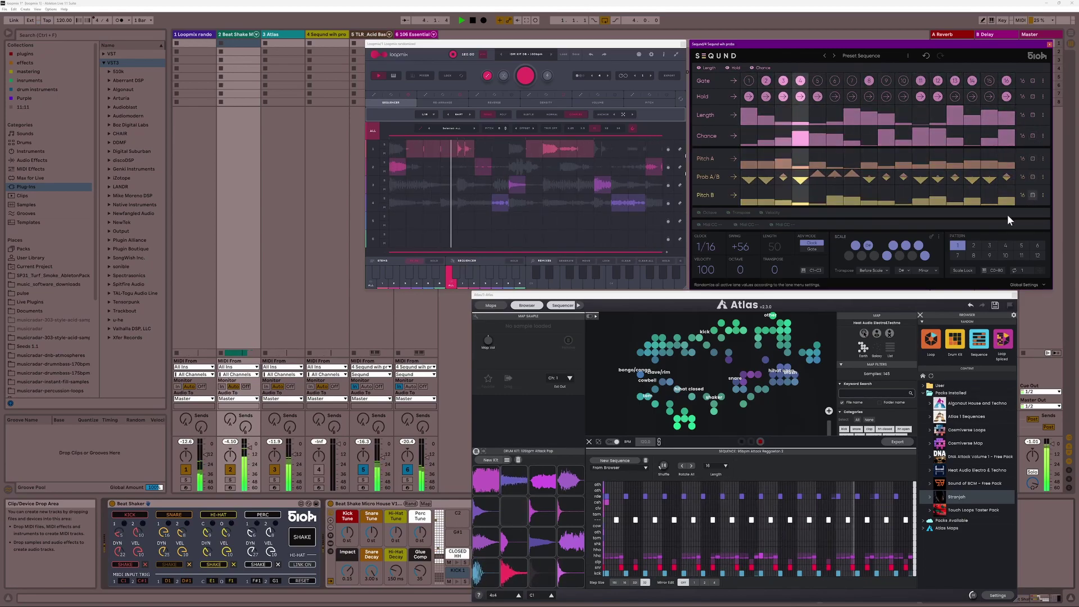
- Generate three new sequences in turn for the current Atlas kit and shake Beat Shaker
click(615, 460)
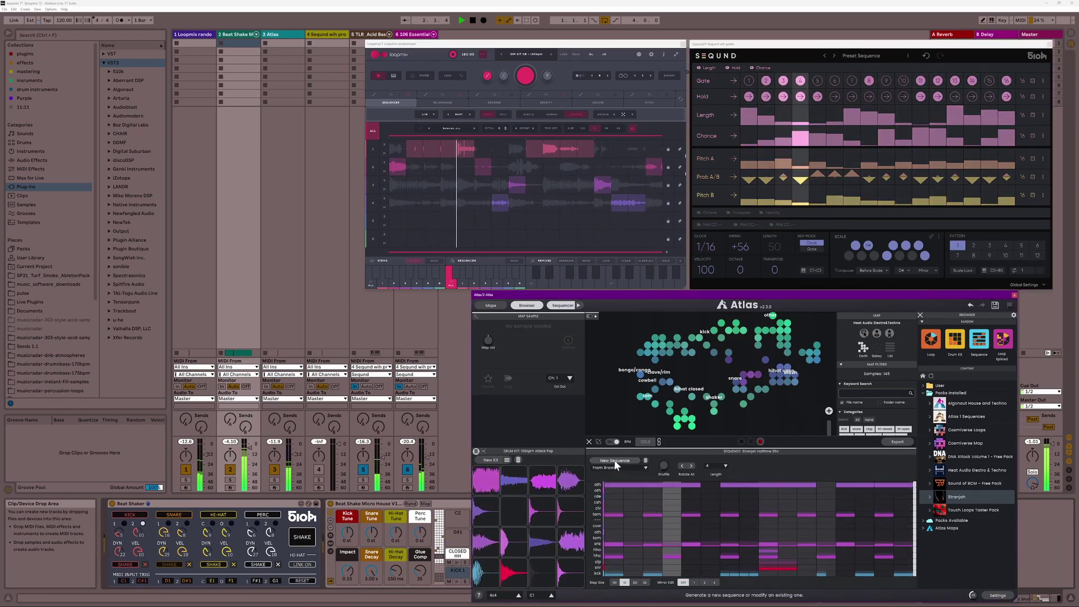
click(615, 461)
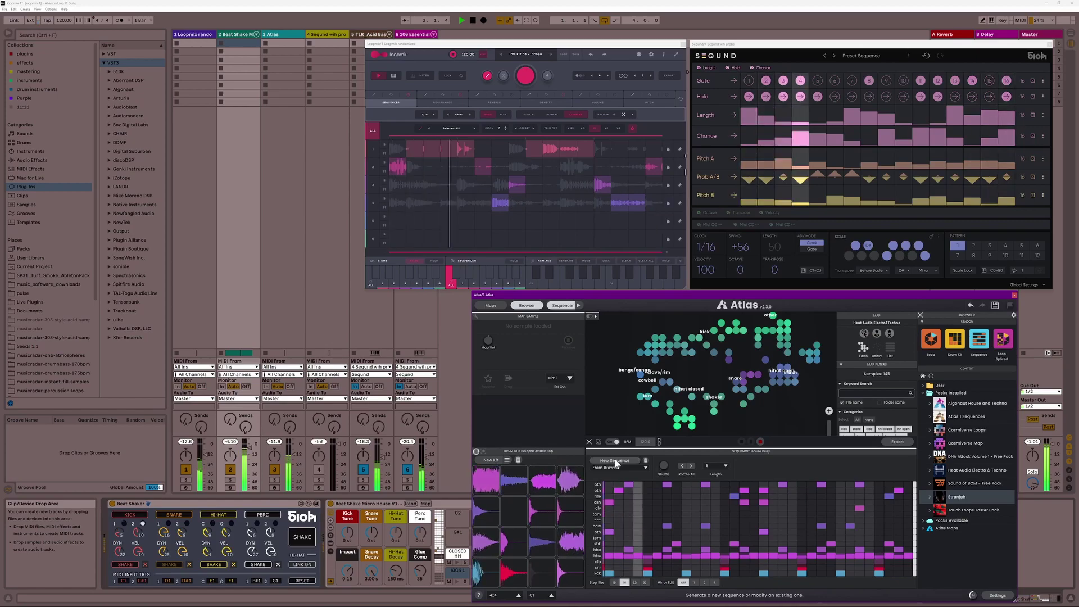
click(615, 461)
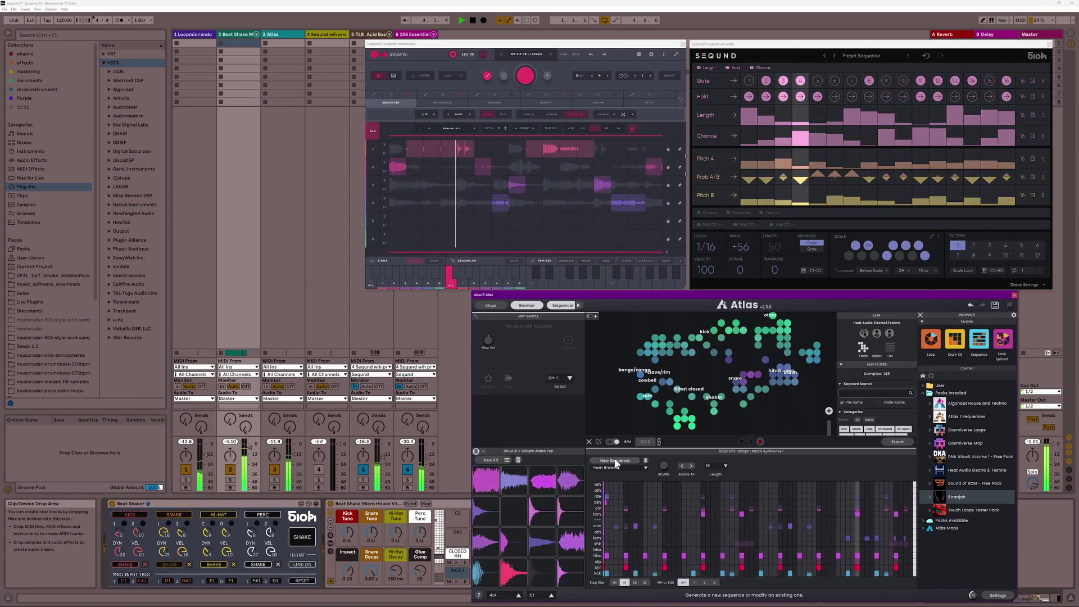
click(300, 538)
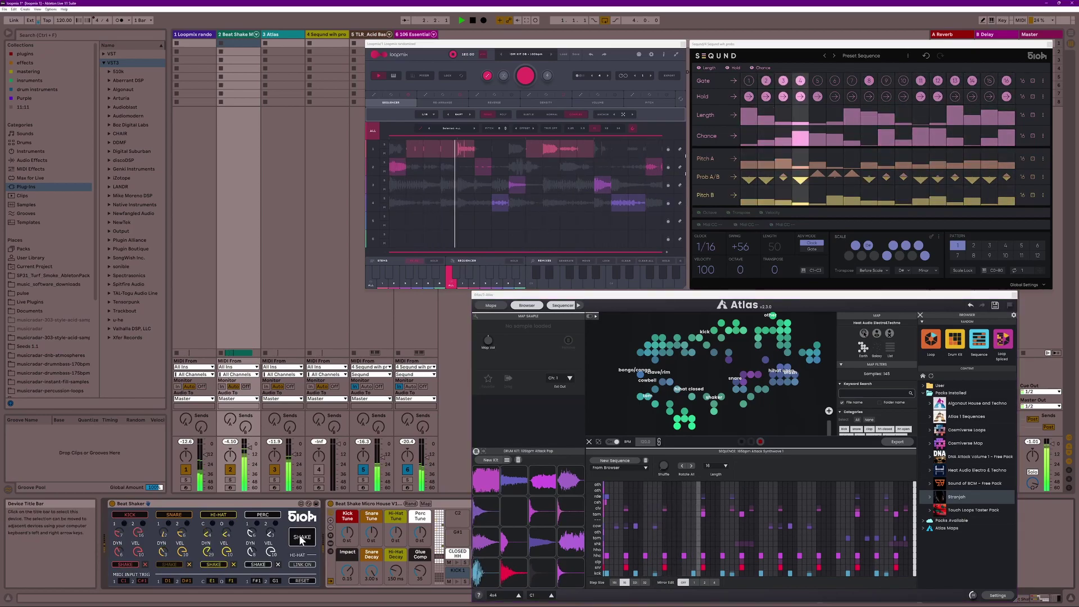
- Load the Late House 01 preset from Loopmix's preset browser
click(541, 52)
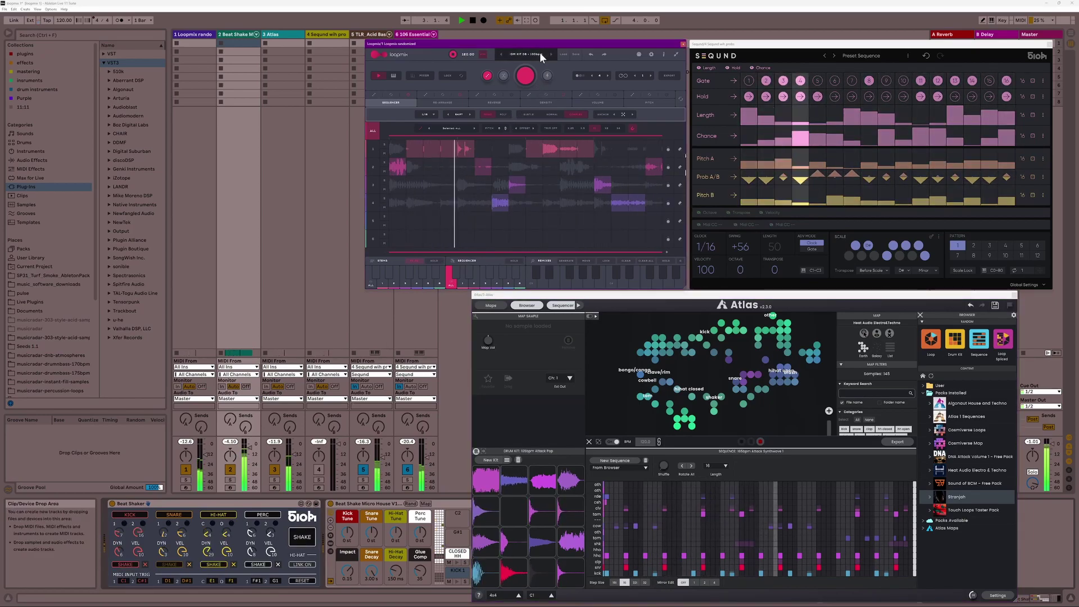
scroll(529, 159, down, 2)
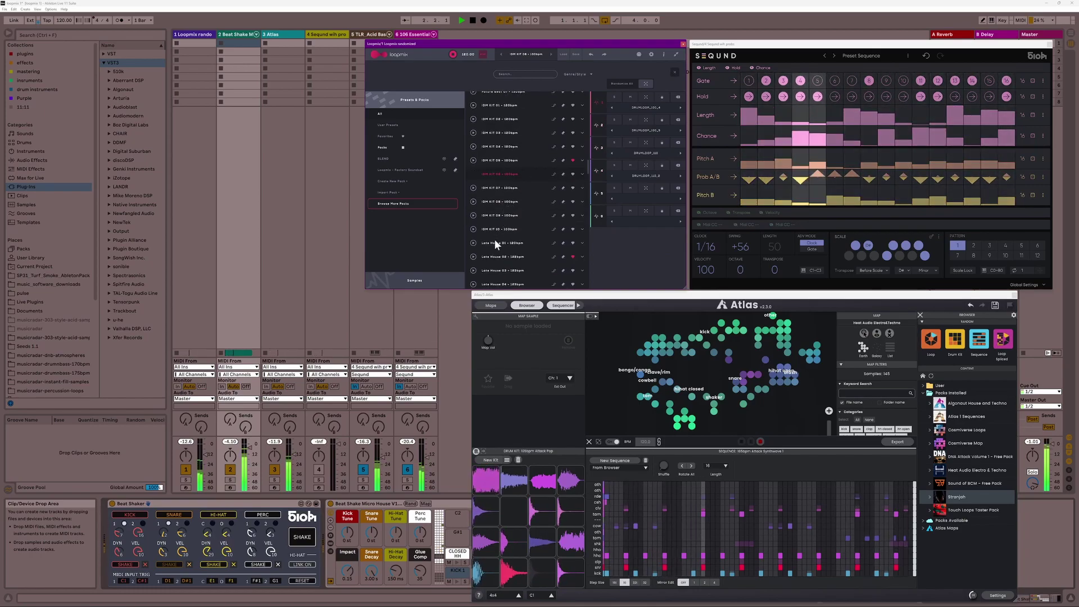
click(494, 239)
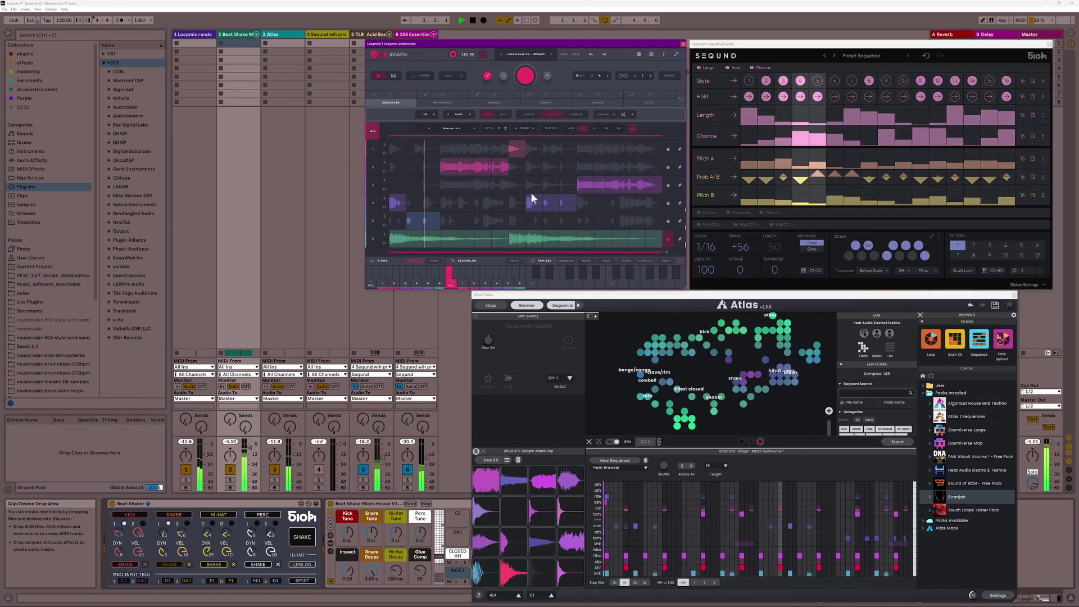
- Randomize Seqund's Gate, Hold, Length, Chance, Pitch A, Prob A/B and Pitch B lanes
click(1033, 80)
click(1032, 96)
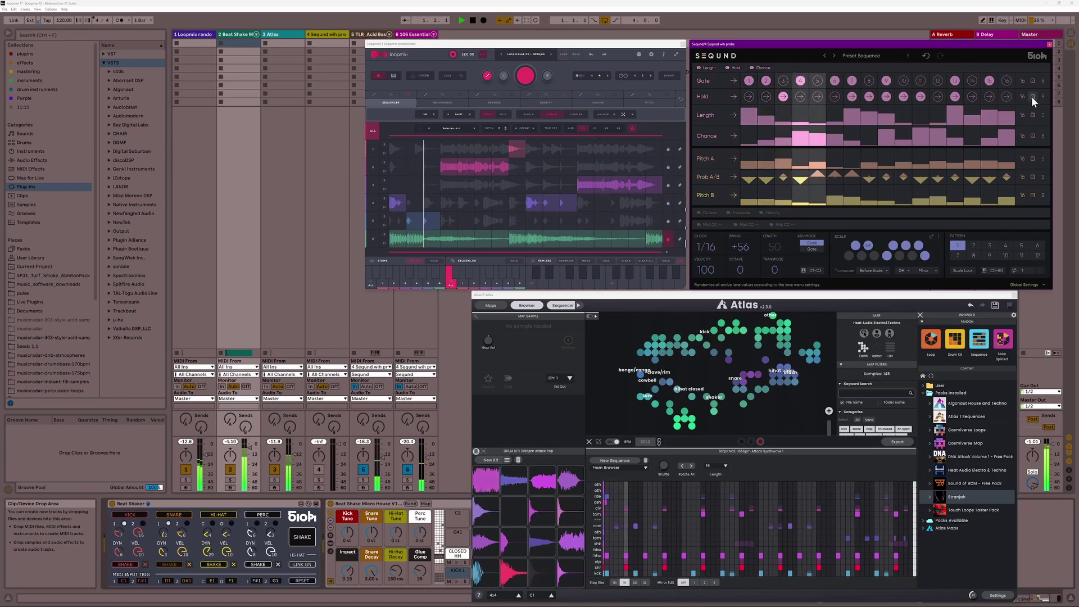
click(1033, 115)
click(1032, 134)
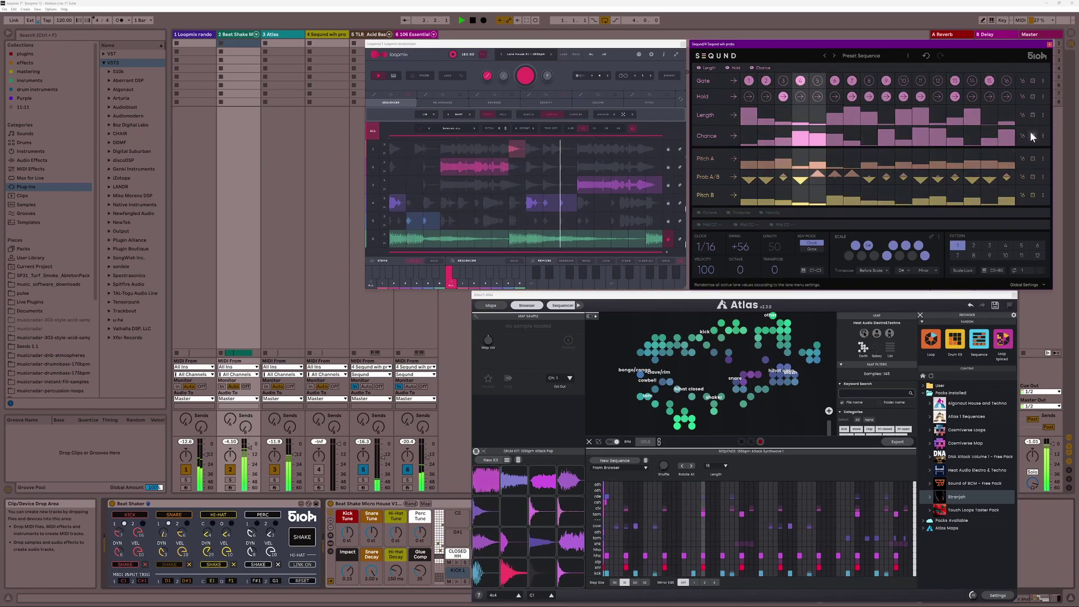
click(1032, 159)
click(1032, 176)
click(1033, 194)
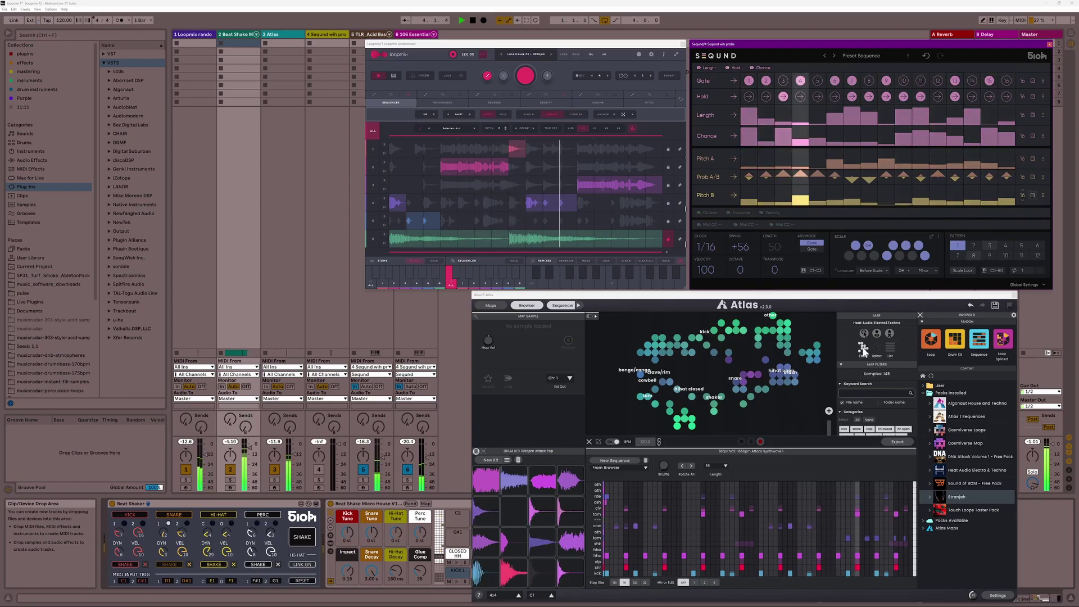
- Generate two new Atlas sequences in turn and load another random drum kit together with a sequence
click(625, 459)
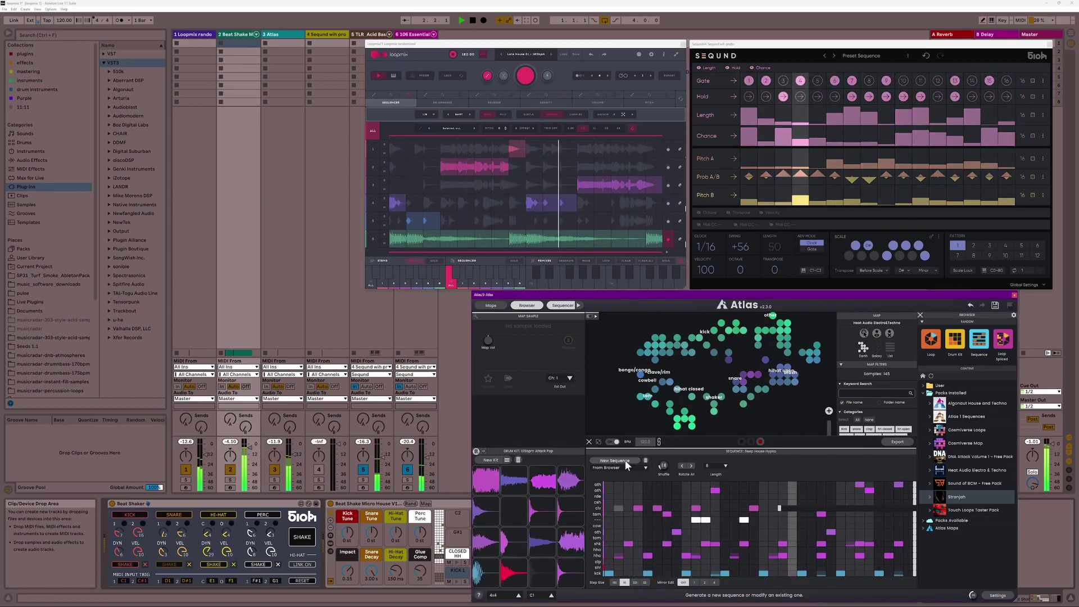
click(625, 460)
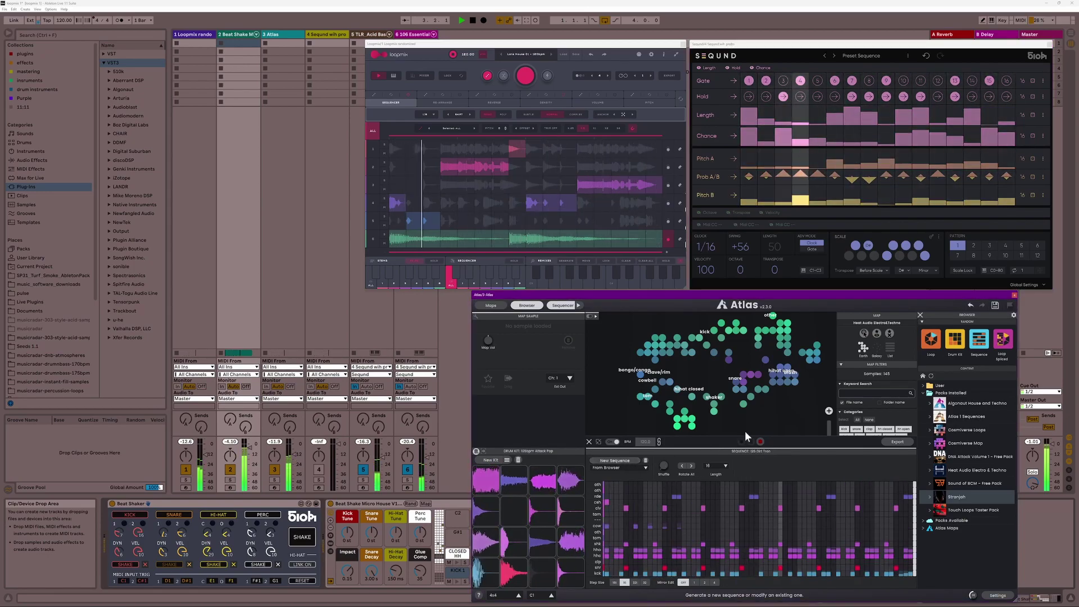
click(1006, 339)
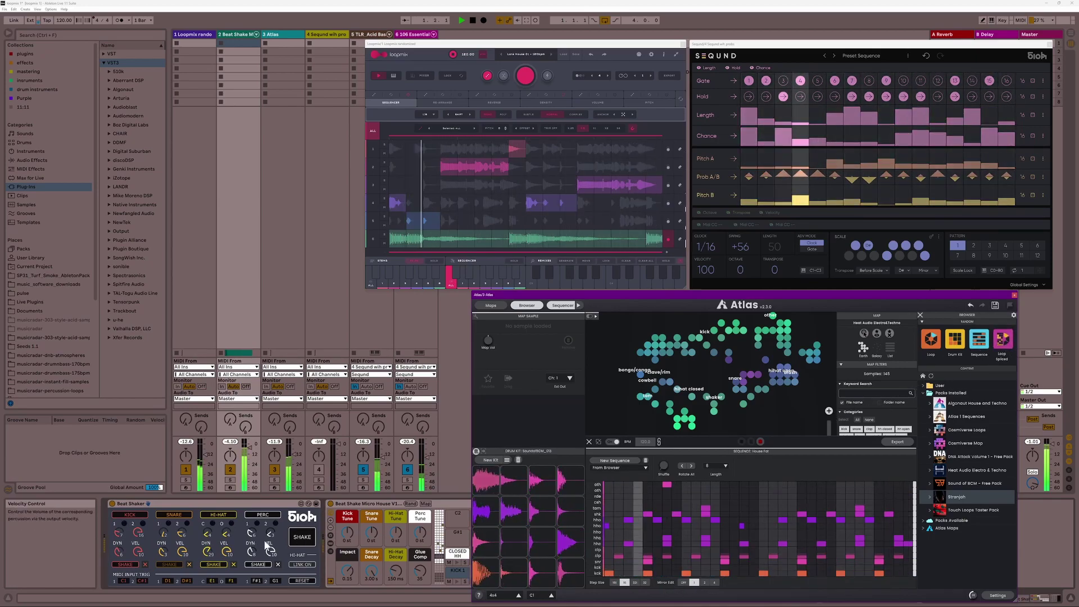
- Shake Beat Shaker three times to vary its kick, snare, hi-hat and perc pattern settings
click(310, 537)
click(310, 537)
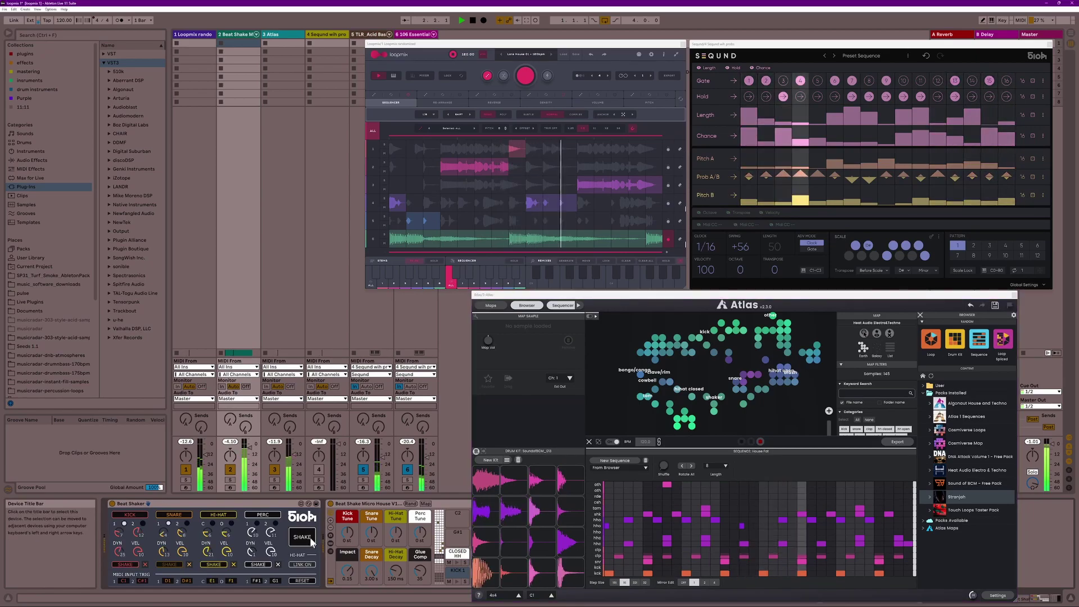
click(310, 538)
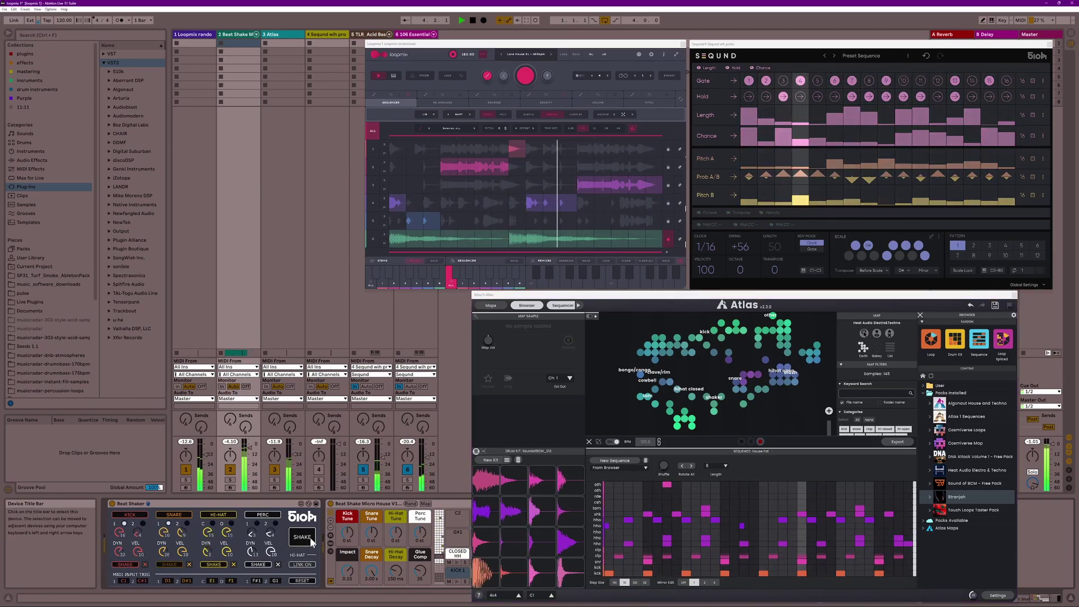
- Randomize Loopmix's sequencer pattern and advance two presets to Late House 03
click(525, 76)
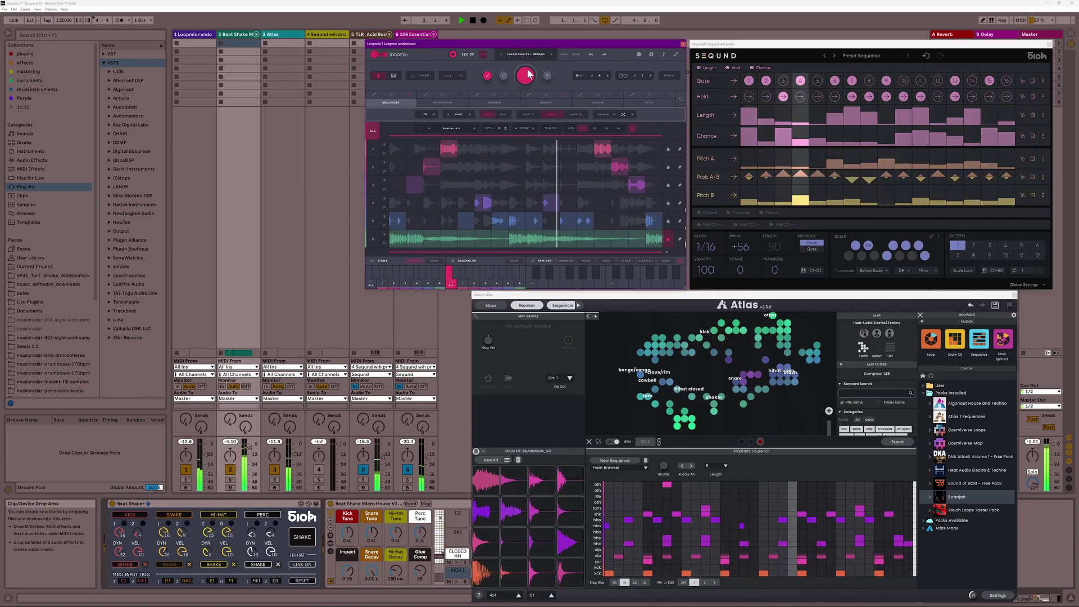
click(553, 53)
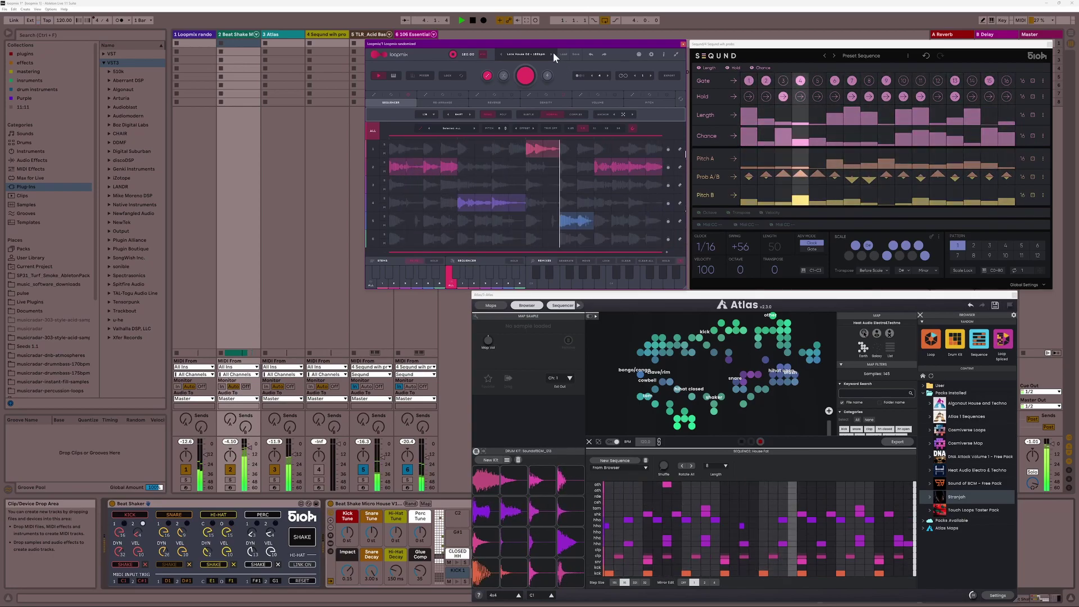
click(553, 52)
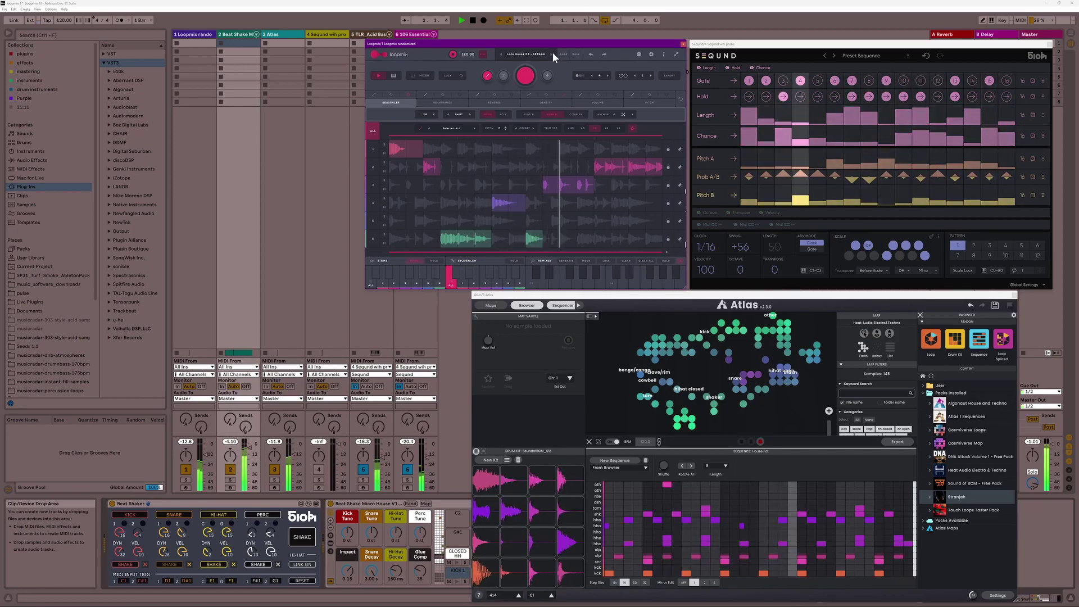
- Re-roll Seqund's Gate, Length, Chance, Pitch A, Prob A/B and Pitch B lanes
click(1032, 80)
click(1032, 113)
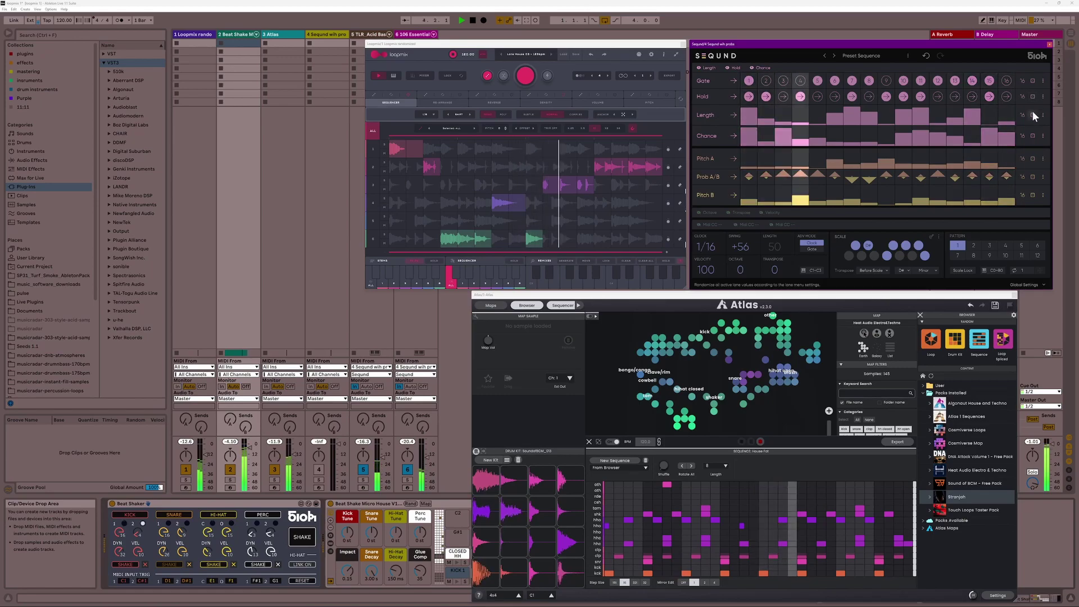
click(1031, 136)
click(1033, 158)
click(1033, 176)
click(1033, 195)
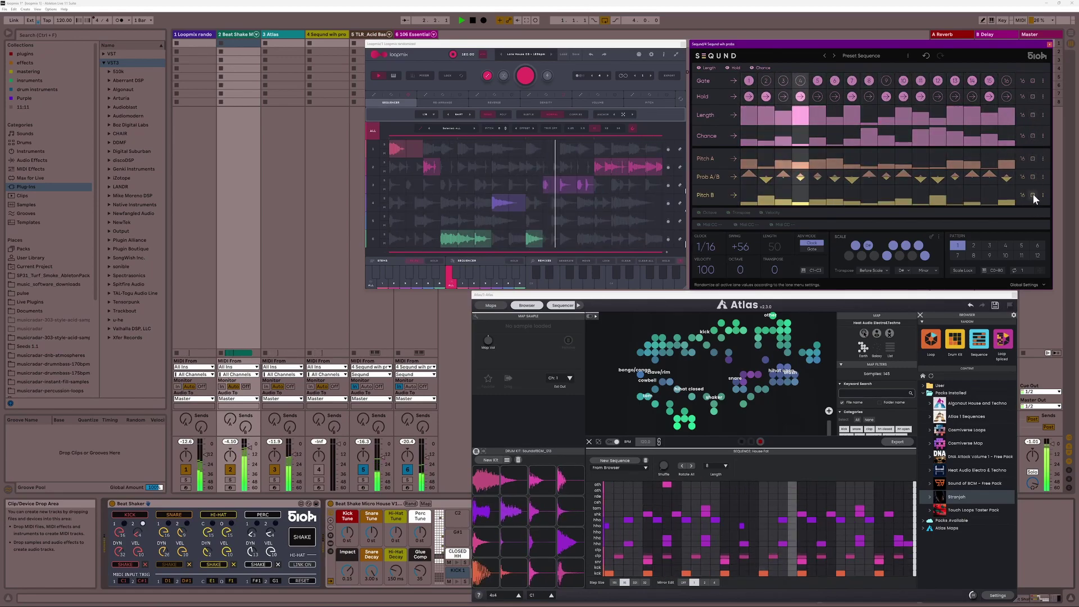
- Generate a new sequence for the current Atlas kit and shake Beat Shaker twice
click(604, 460)
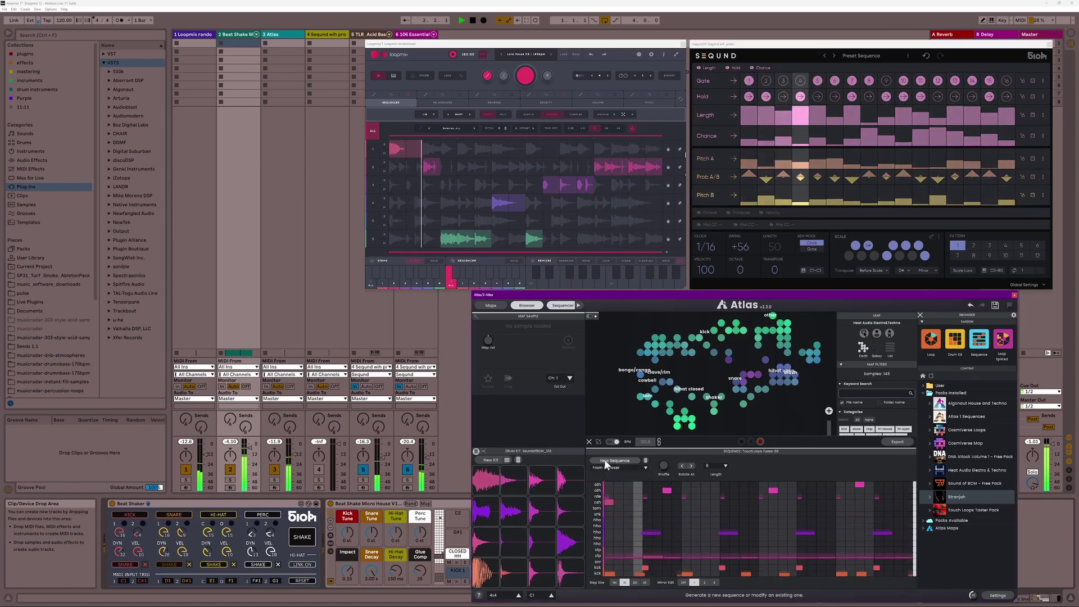
click(303, 539)
click(304, 538)
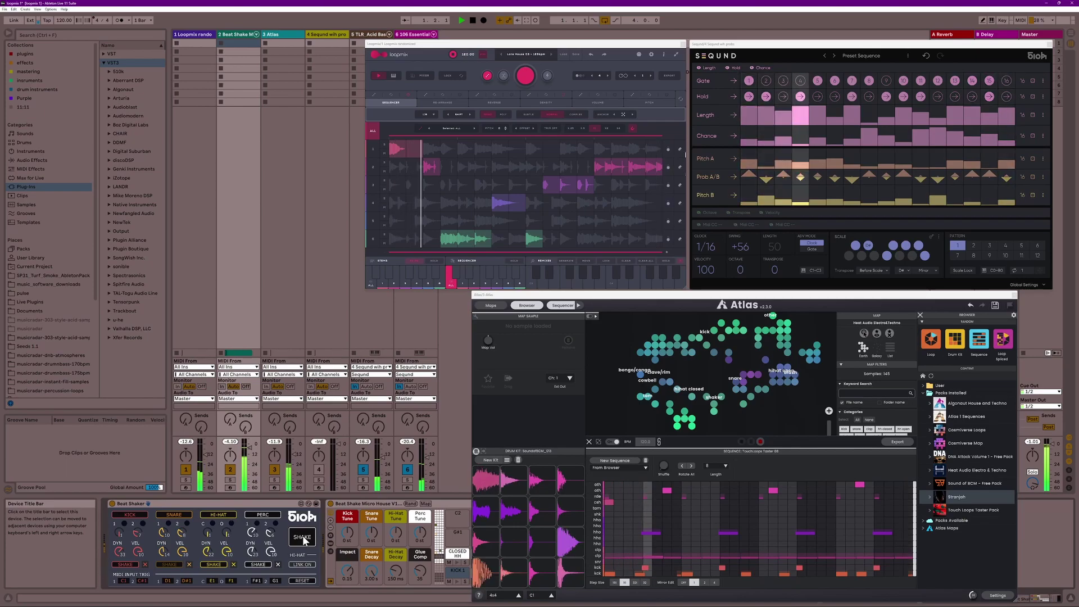
- Try the Late House 05 preset from Loopmix's preset browser and replace it with Late House 02
click(522, 56)
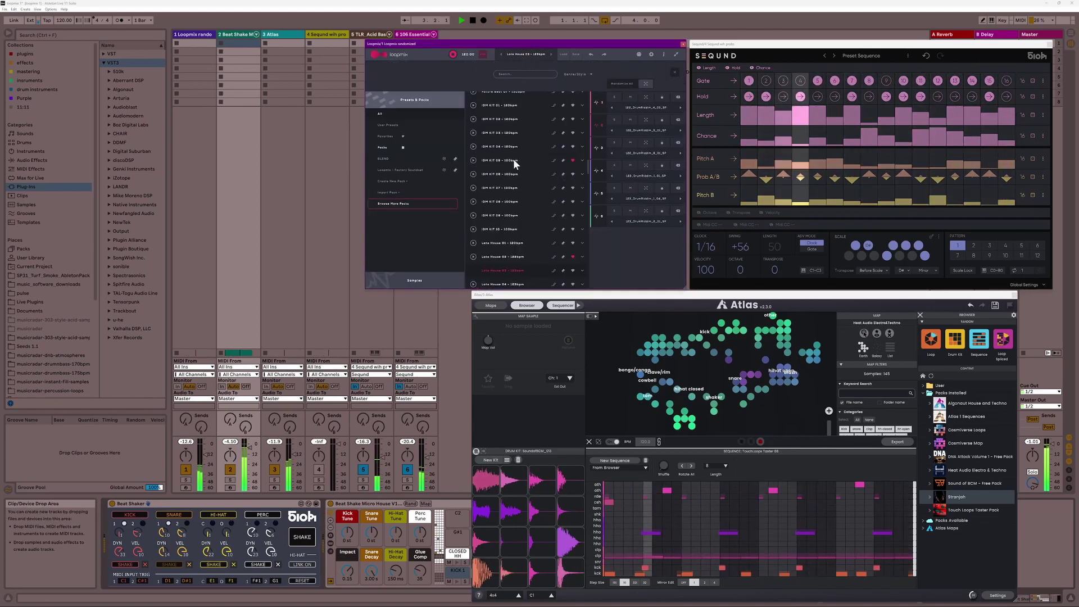
scroll(512, 163, down, 3)
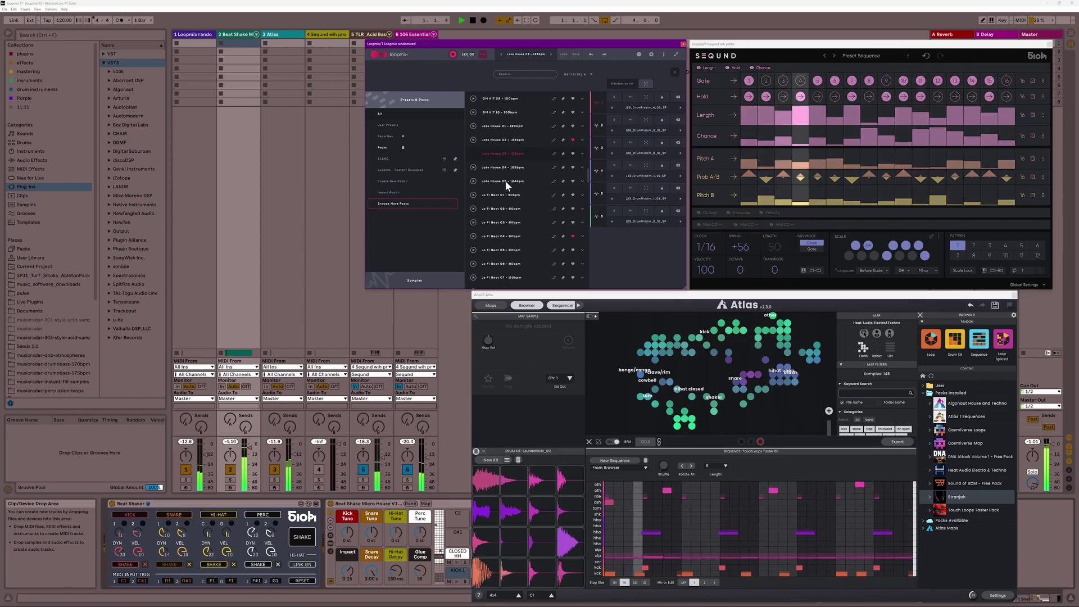
click(505, 180)
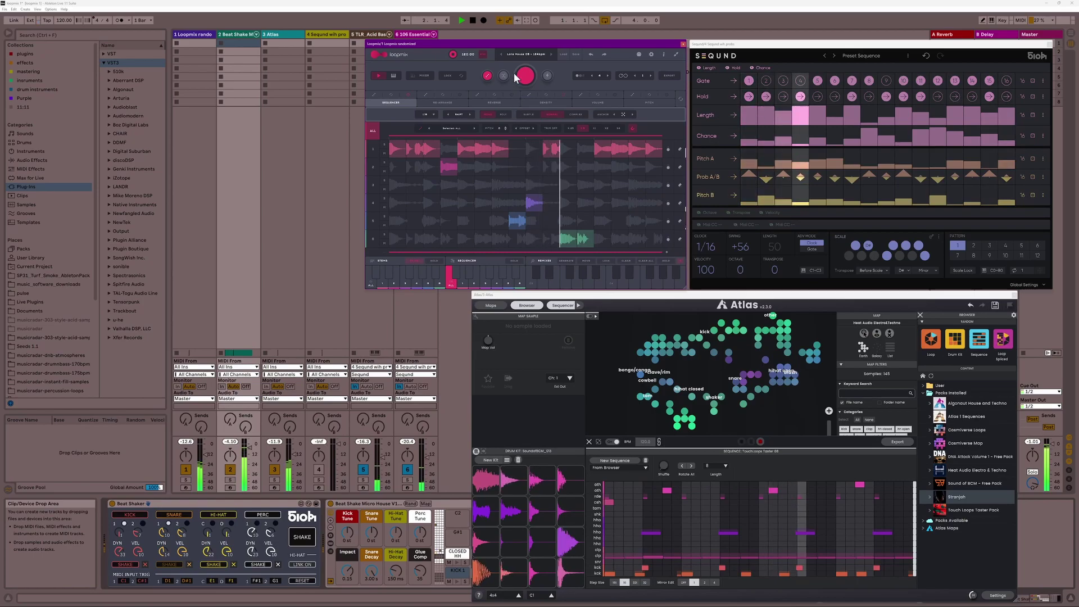
click(518, 51)
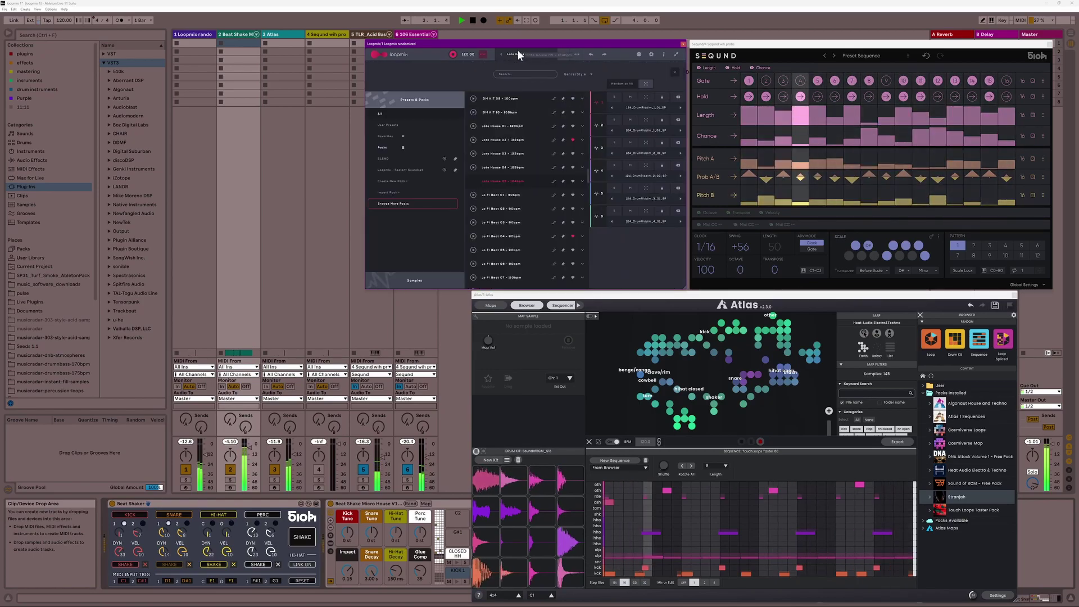
click(528, 139)
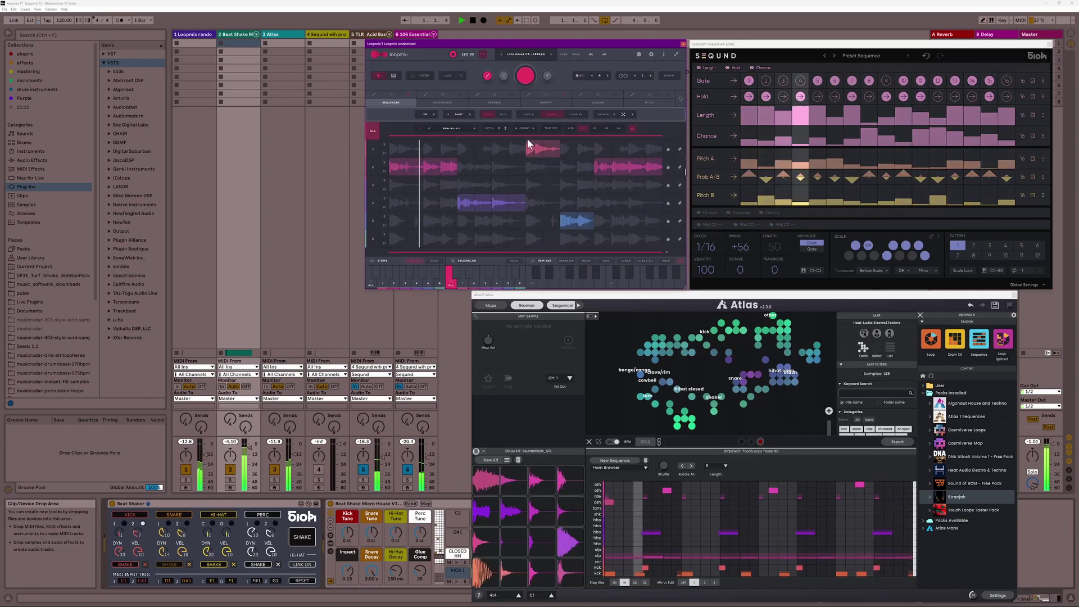
- Randomize all seven Seqund lanes from Gate to Pitch B and generate a new Atlas sequence
click(1030, 80)
click(1033, 98)
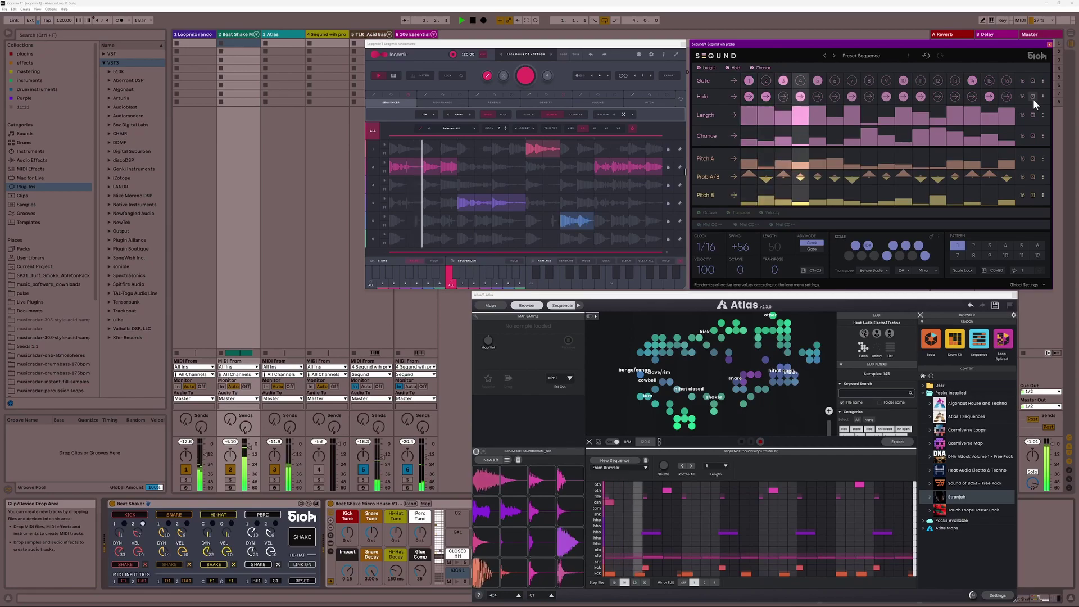
click(1035, 116)
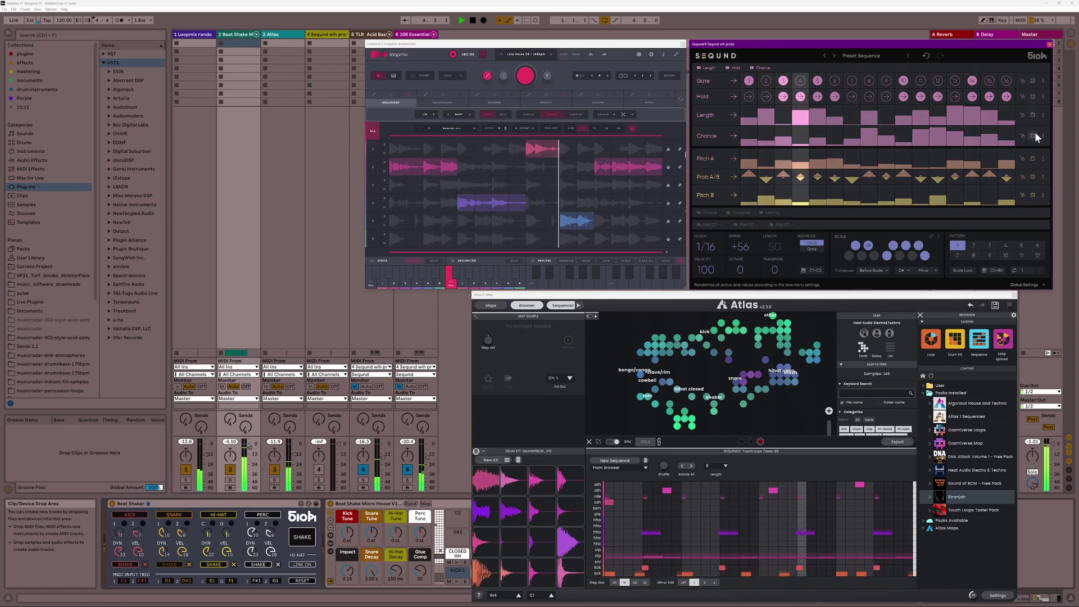
click(1034, 135)
click(1034, 159)
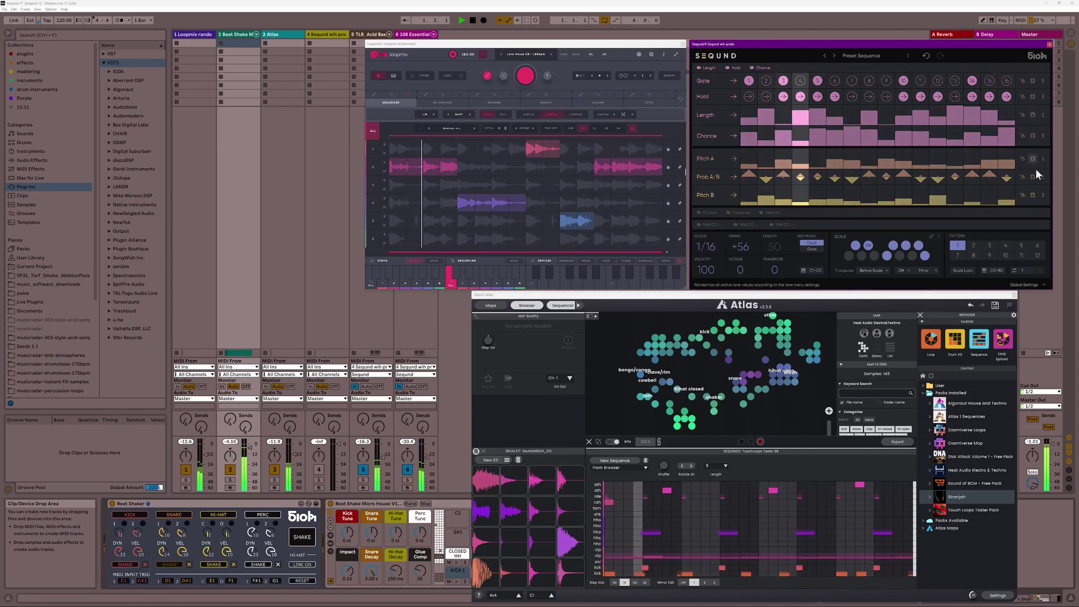
click(1035, 176)
click(1033, 195)
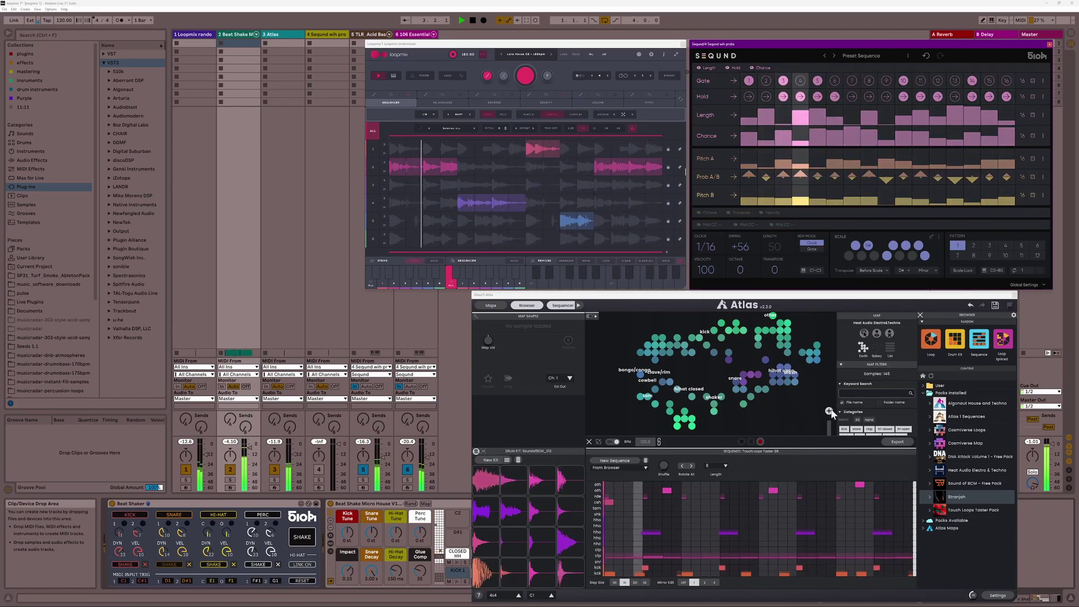
click(619, 461)
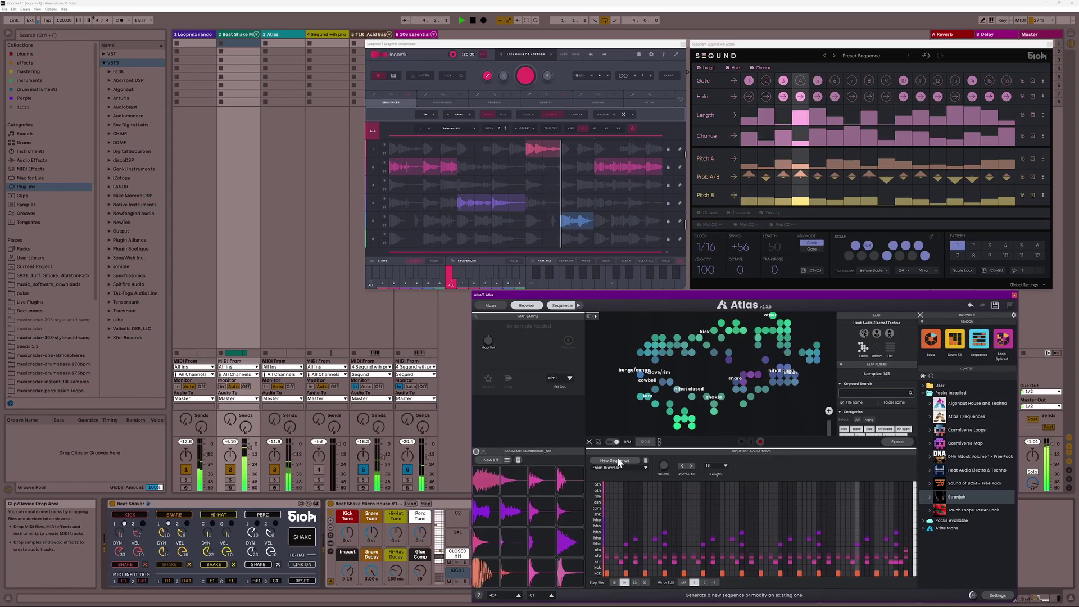
- Shake Beat Shaker and load the Late House 05 preset in Loopmix
click(300, 538)
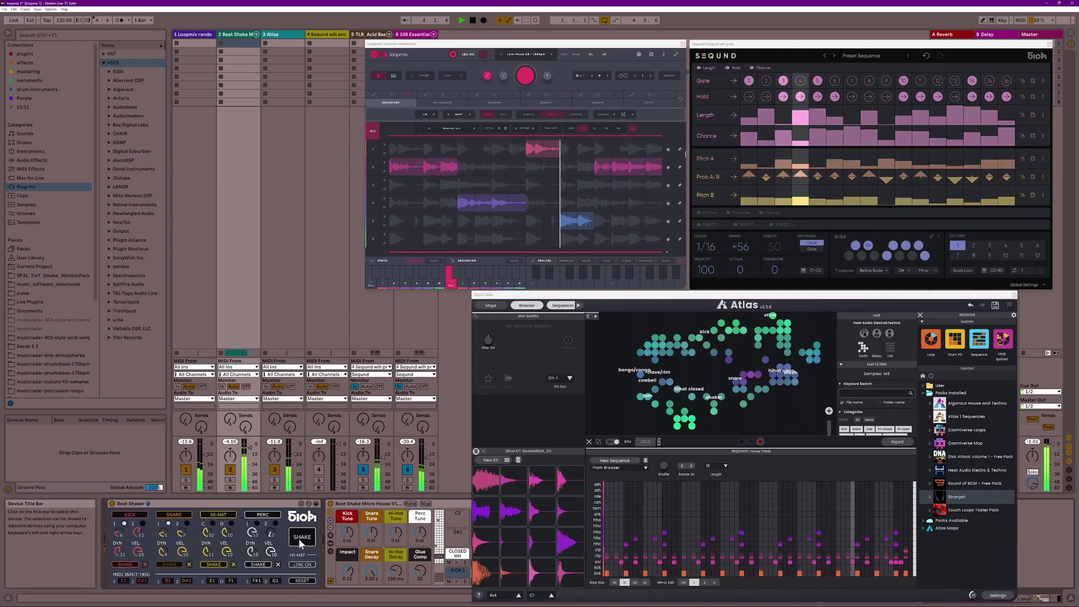
click(533, 56)
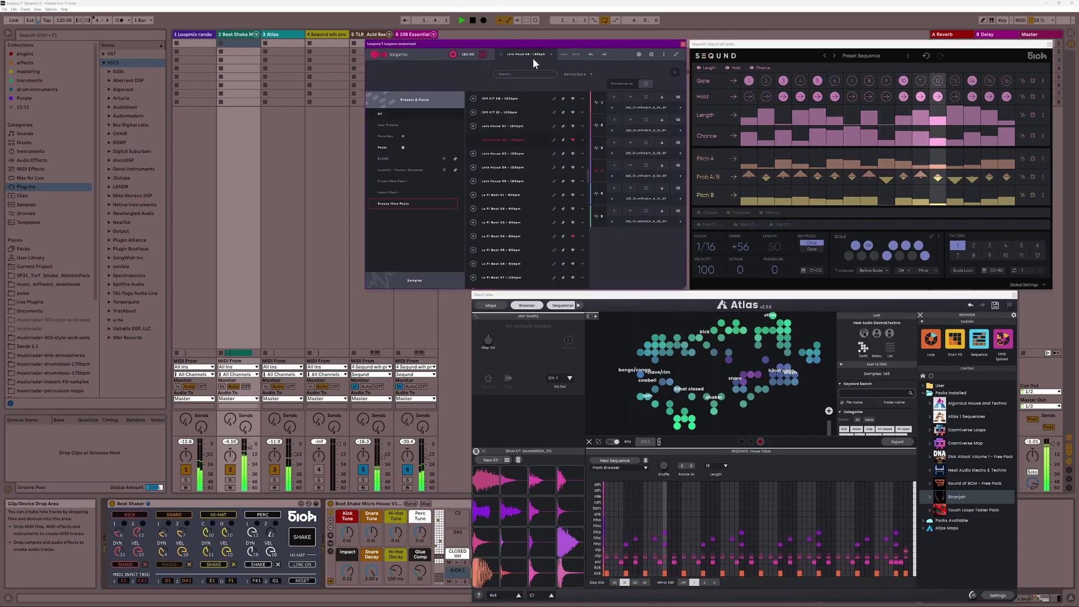
click(505, 180)
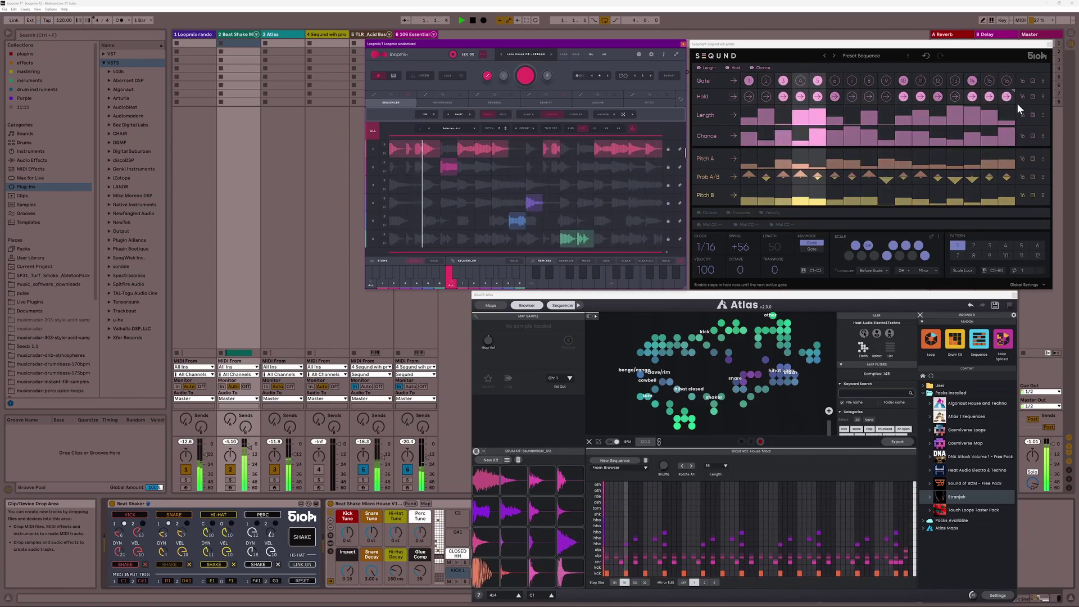
- Re-roll every Seqund lane, Gate through Pitch B, and generate another sequence for the current Atlas kit
click(1032, 79)
click(1034, 96)
click(1032, 115)
click(1032, 135)
click(1034, 156)
click(1034, 178)
click(1034, 194)
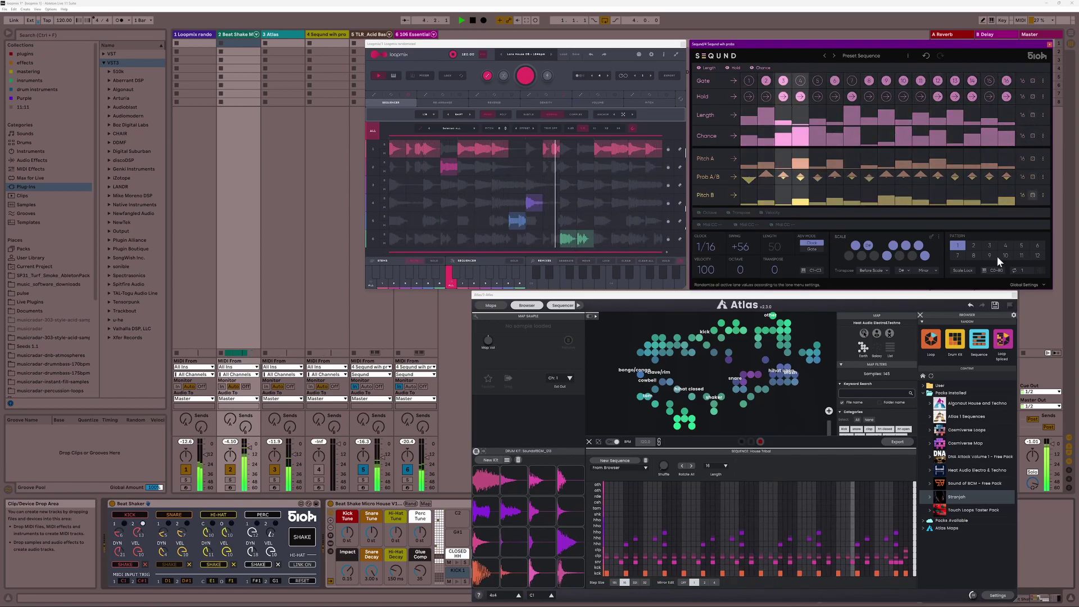
click(616, 460)
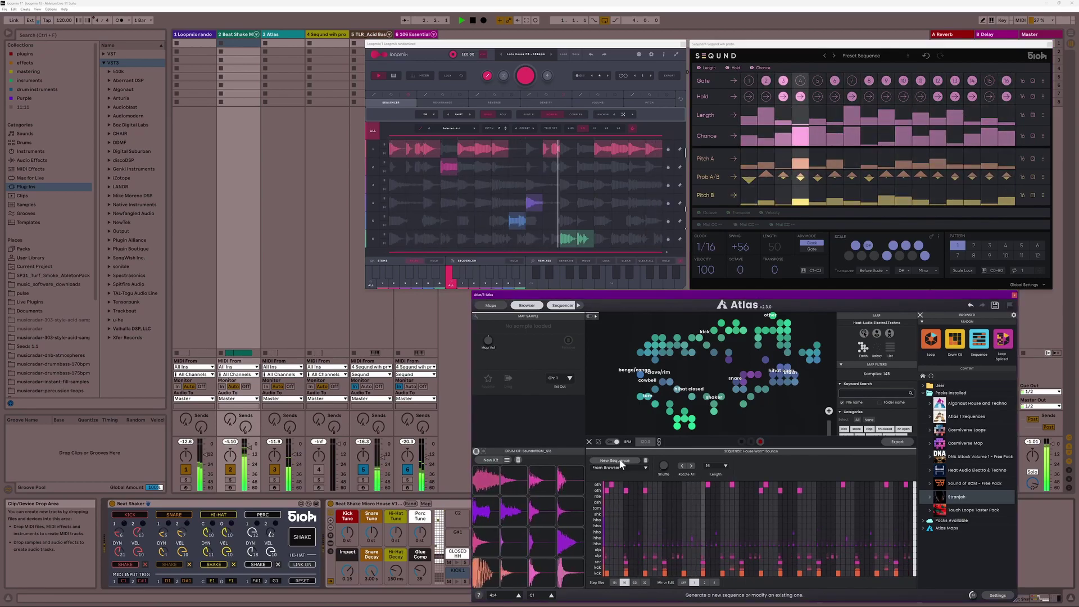
- Shake Beat Shaker and load the Lo Fi Beat 01 preset in Loopmix
click(306, 540)
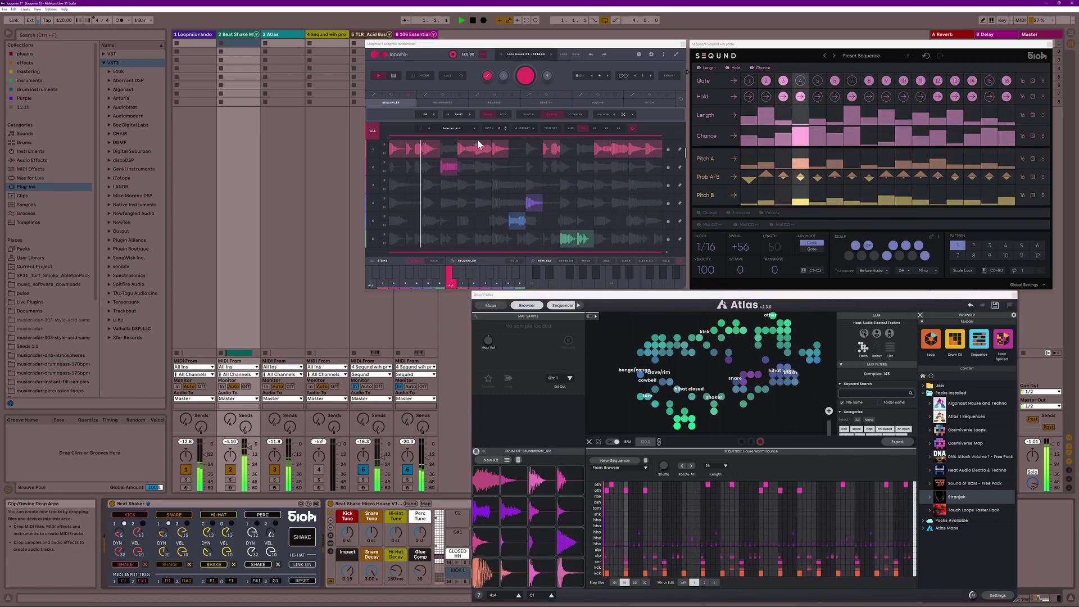
click(524, 52)
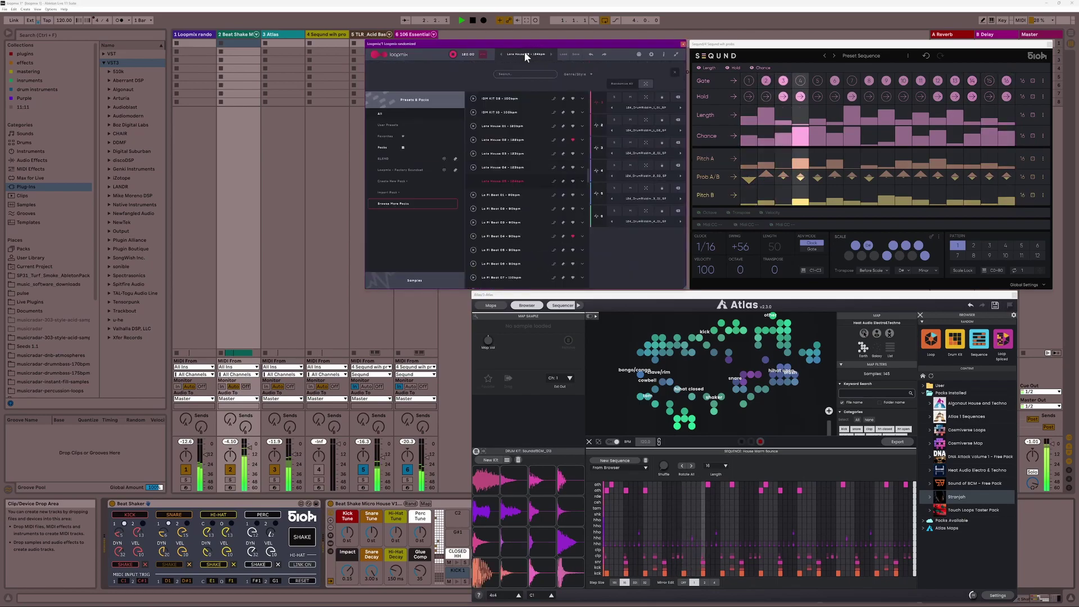
click(515, 193)
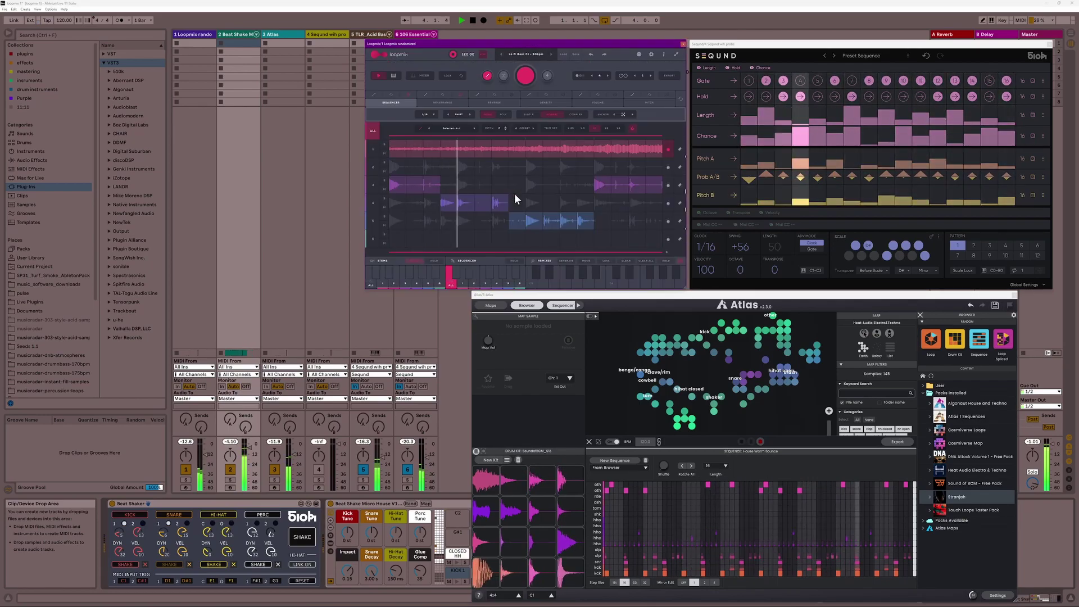
- Randomize the Seqund lanes from Gate to Pitch B and generate two new Atlas sequences in a row
click(1033, 82)
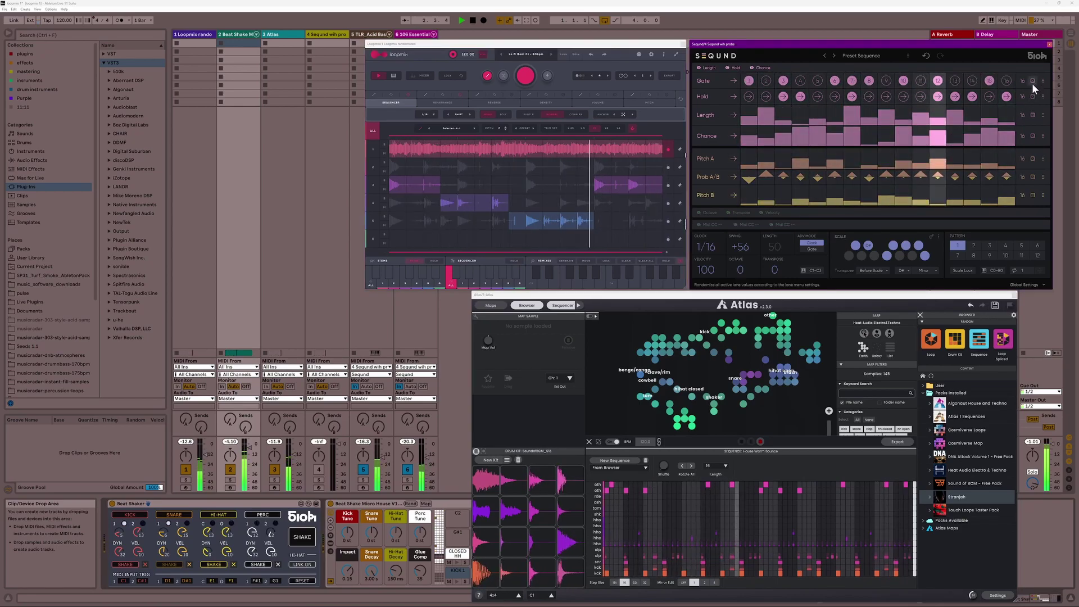
click(1033, 113)
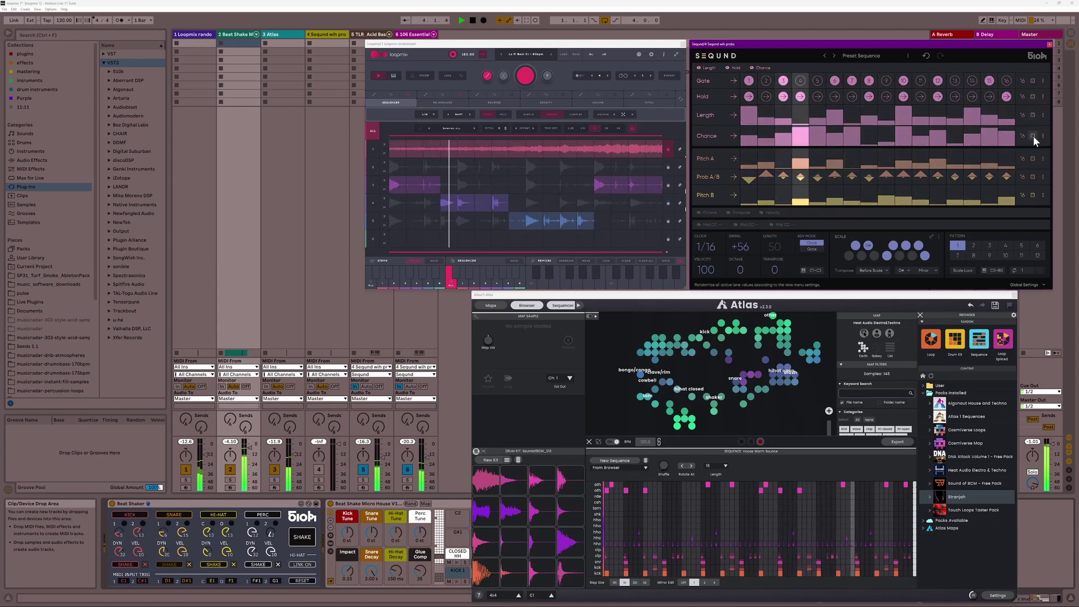
click(1032, 175)
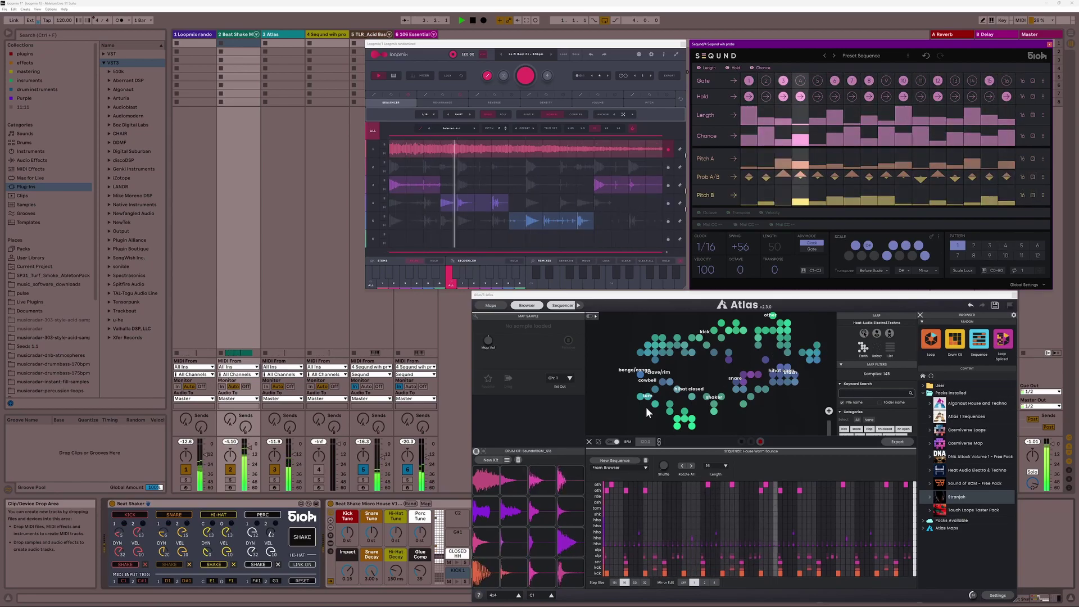
click(612, 461)
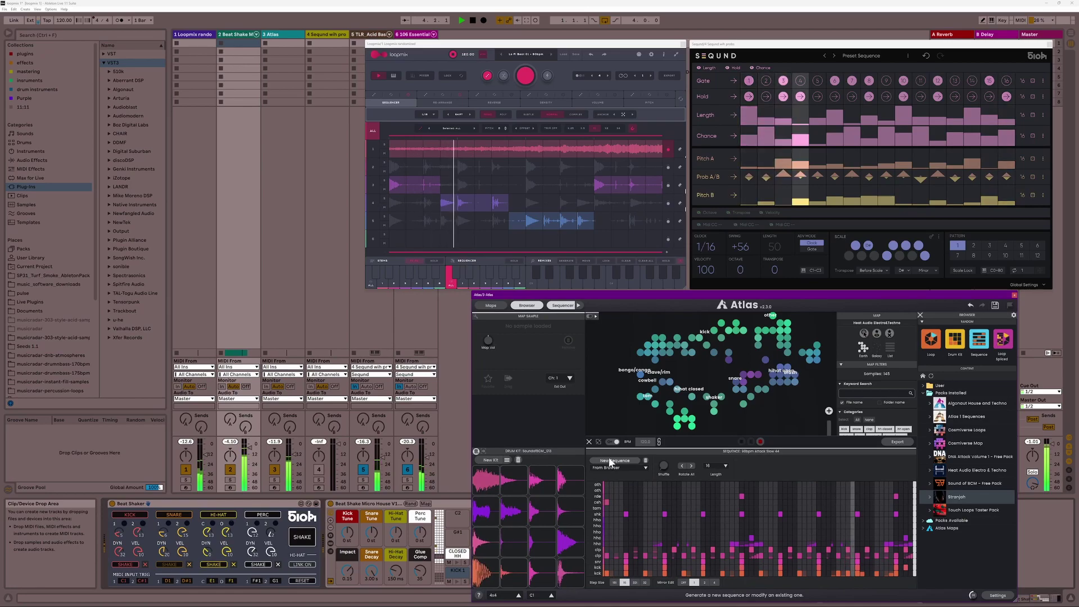
click(611, 461)
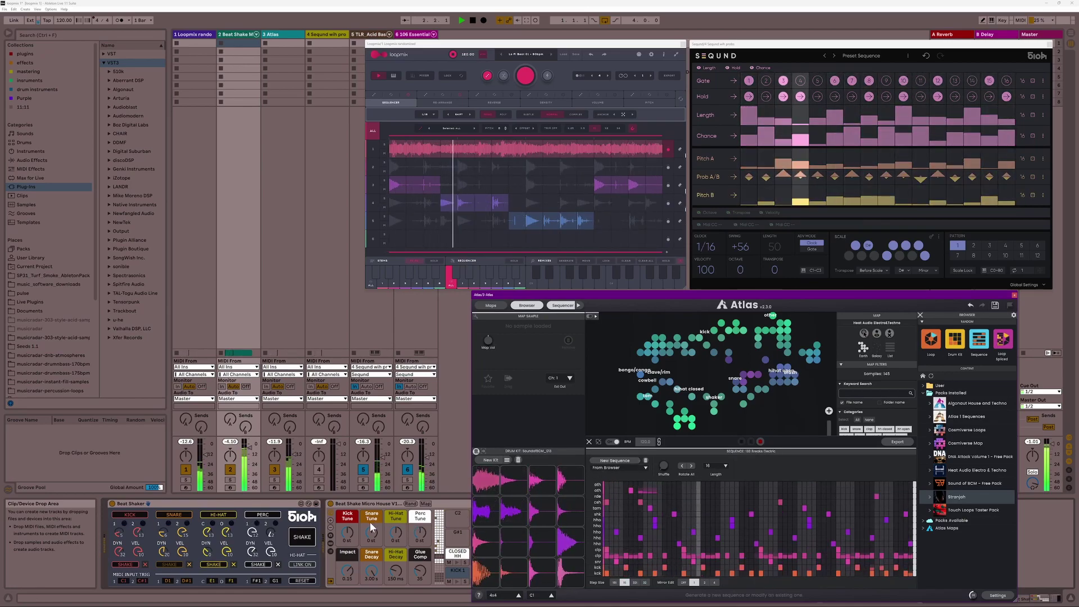
- Shake all Beat Shaker parts and randomize the Loopmix sequence within the current preset
click(461, 337)
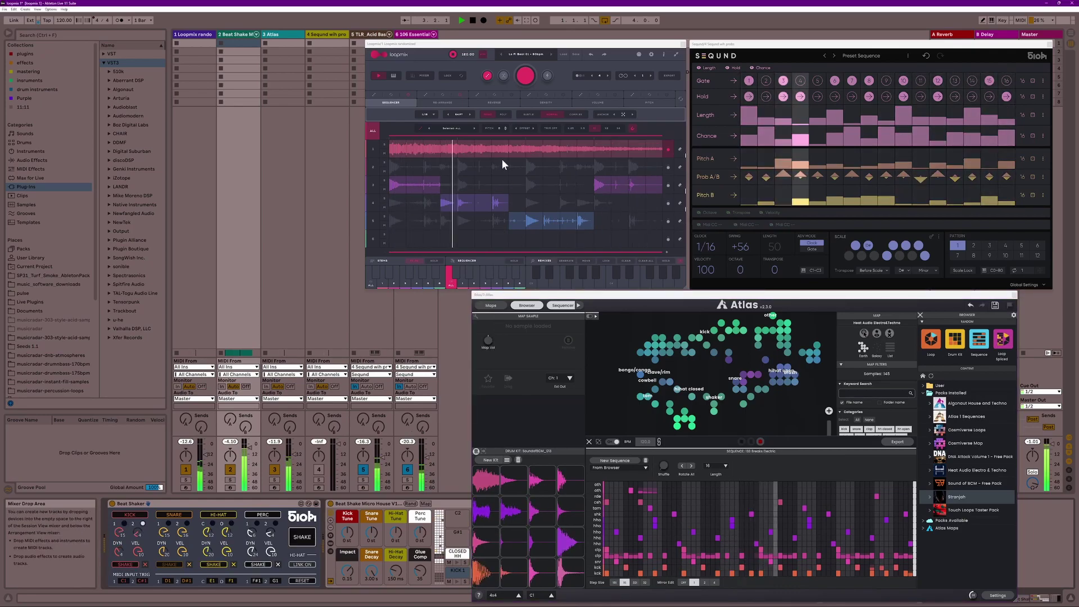
click(515, 94)
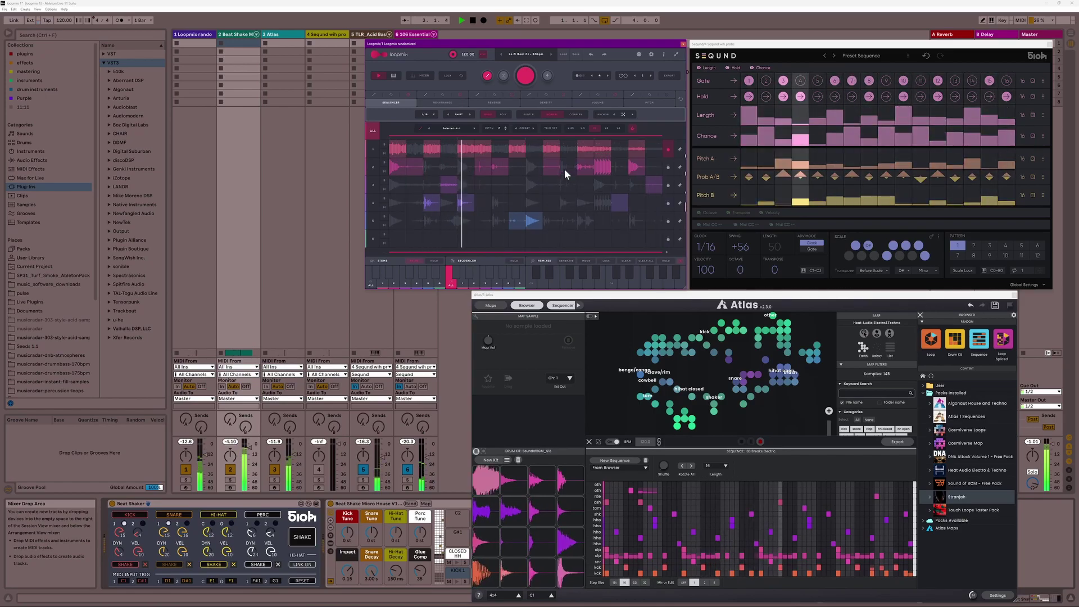
- Re-roll the Seqund lanes from Gate to Pitch B and pick a random TouchLoops drum kit and sequence in Atlas
click(1032, 81)
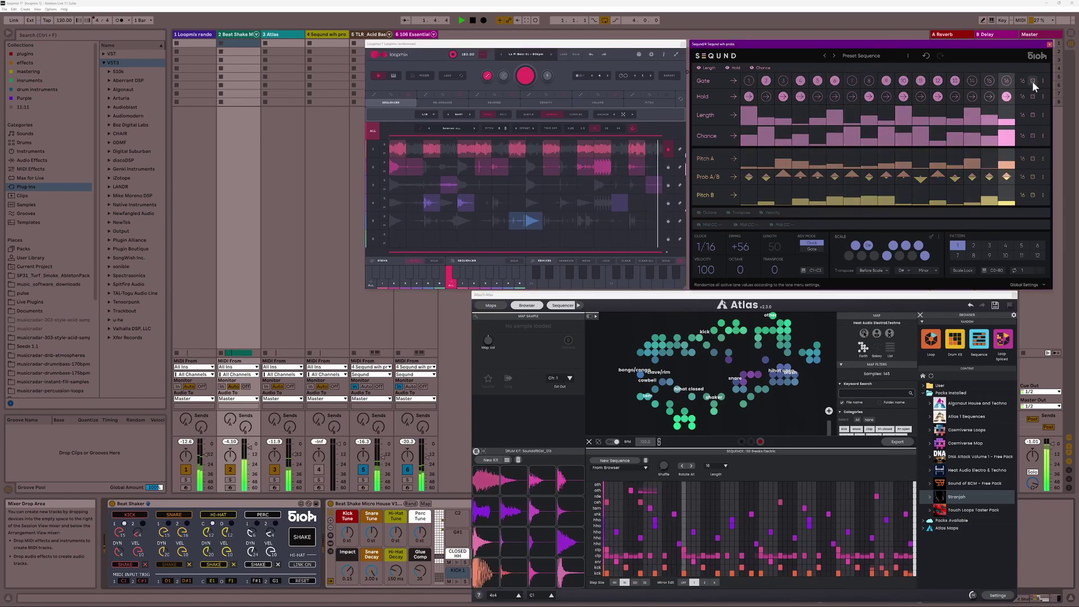
click(1033, 115)
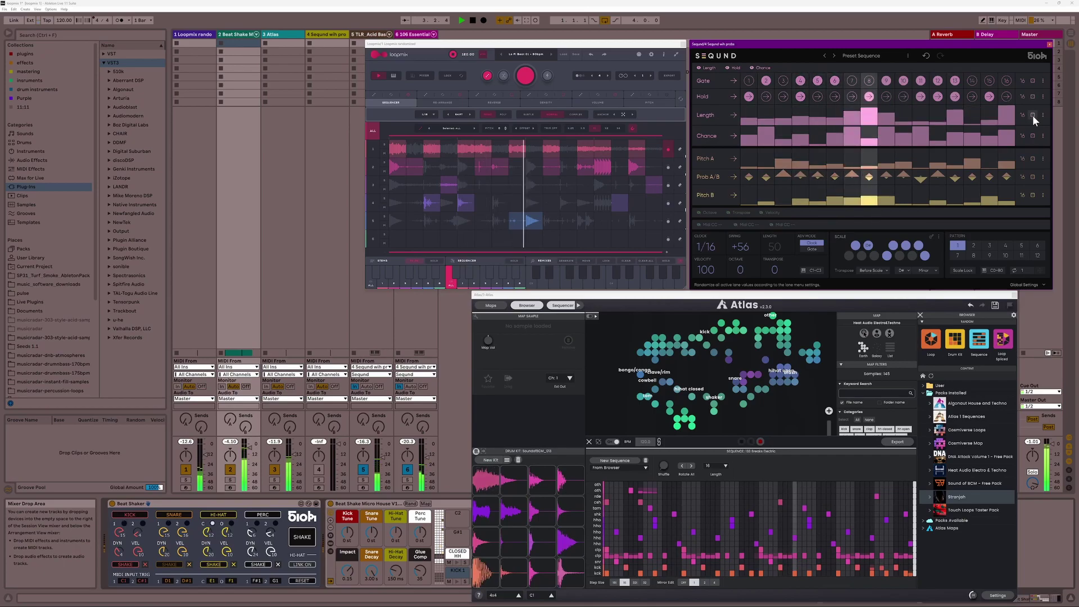
click(1033, 158)
click(1033, 175)
click(1032, 195)
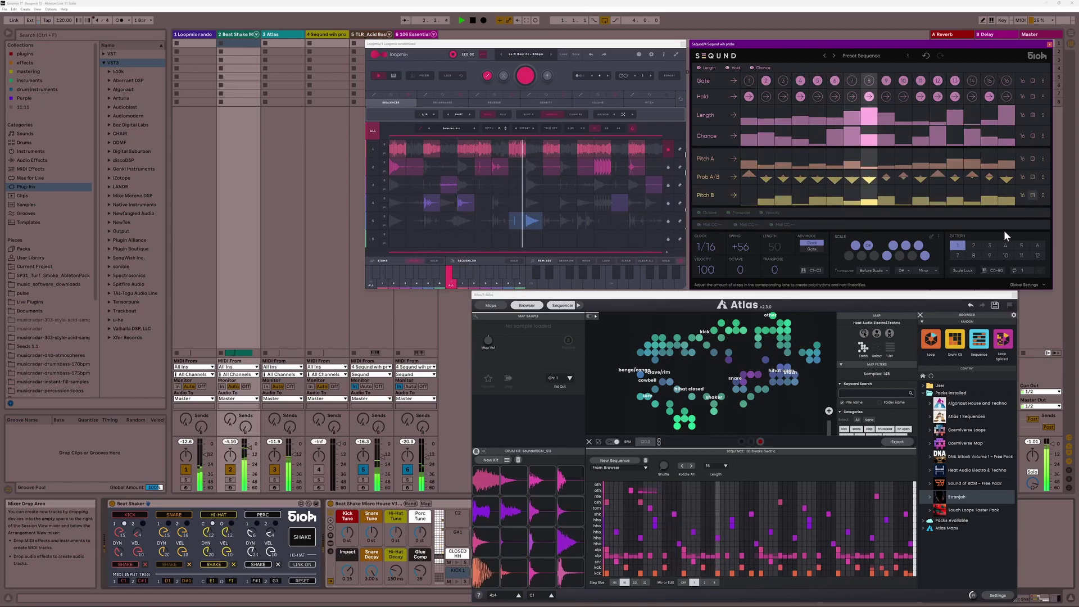
click(617, 460)
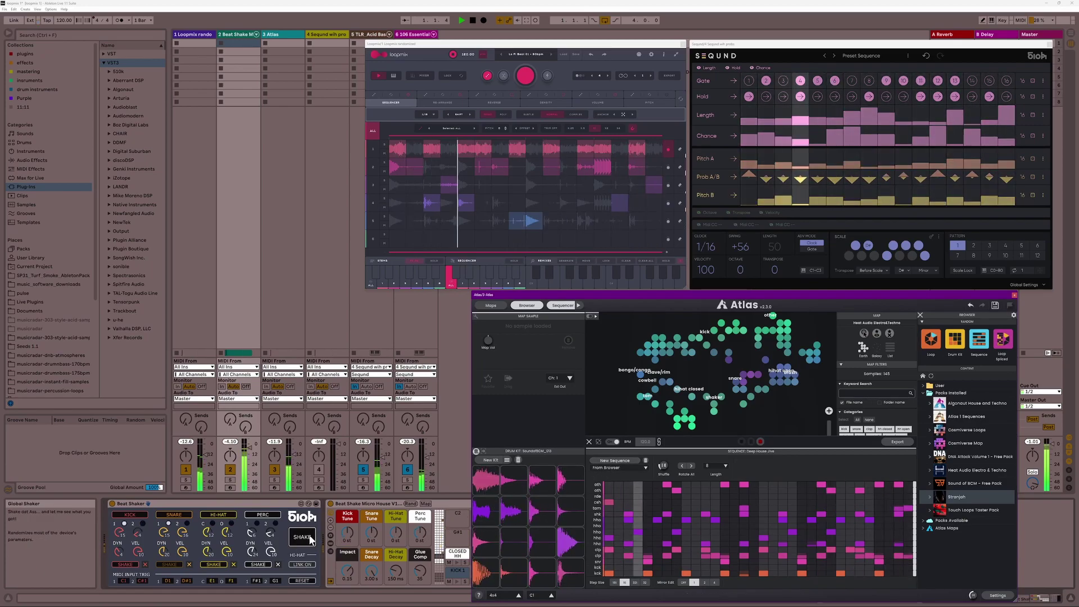
click(980, 353)
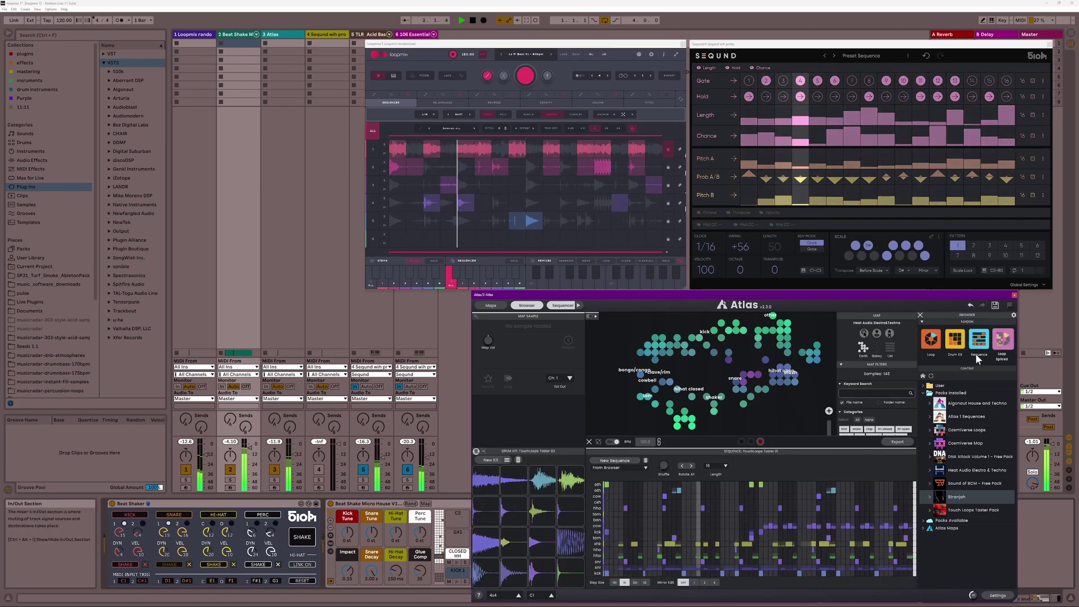
- Shake Beat Shaker, randomize the Loopmix sequence and advance Loopmix to its next Lo Fi Beat preset
click(300, 539)
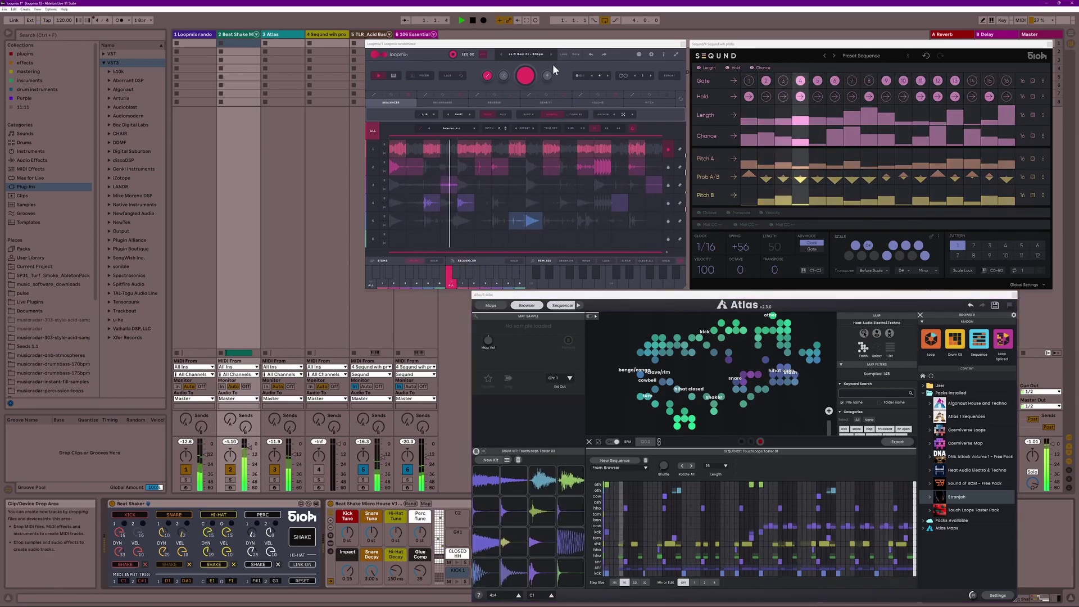
click(530, 81)
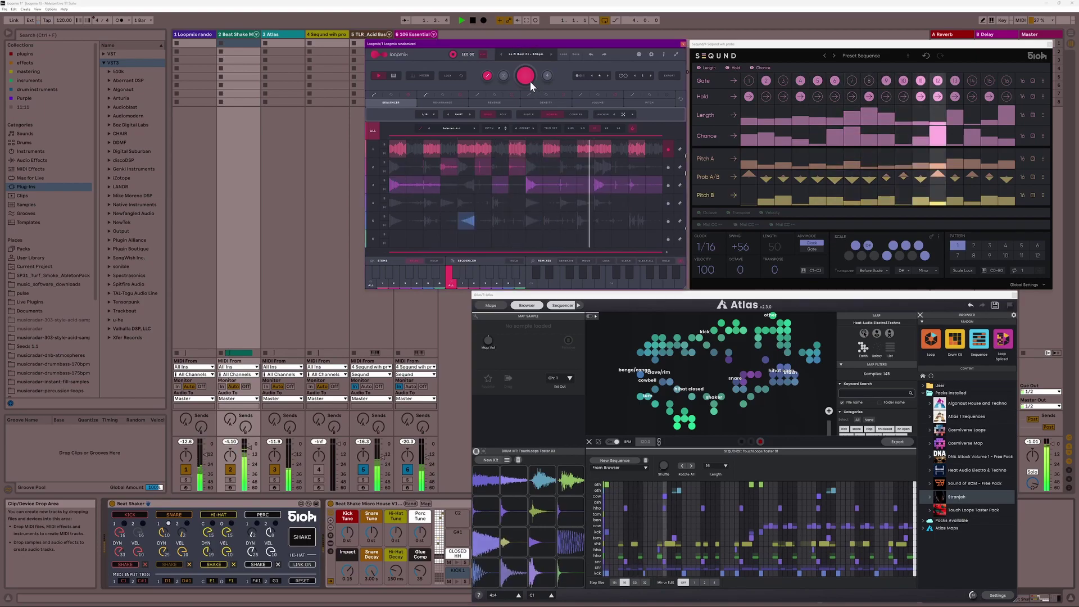
click(551, 54)
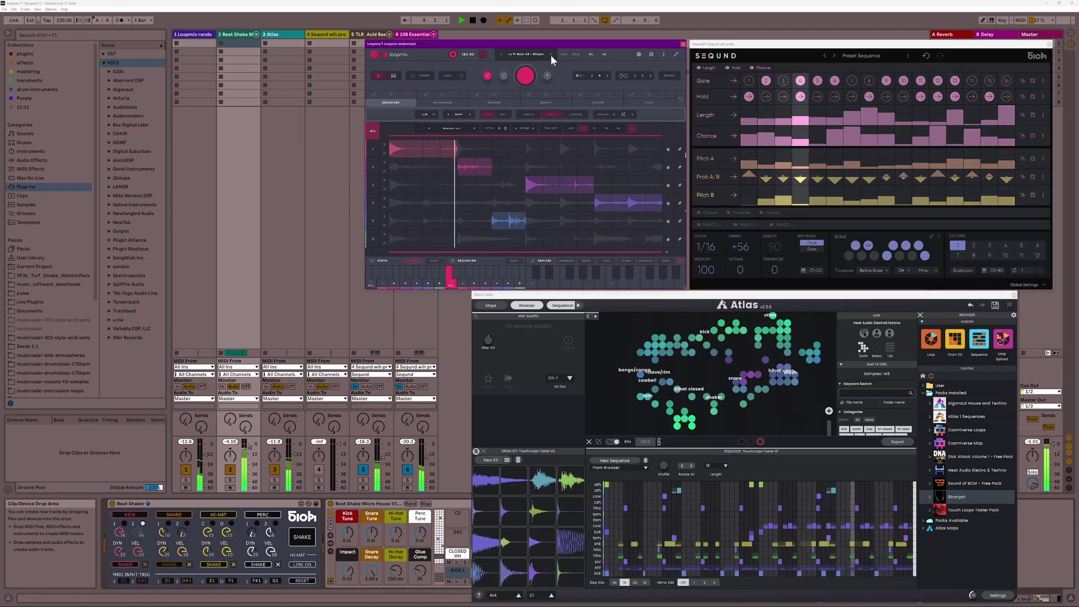
- Randomize the Seqund Gate, Hold, Length, Chance, Pitch A, Prob A/B and Pitch B lanes
click(1033, 80)
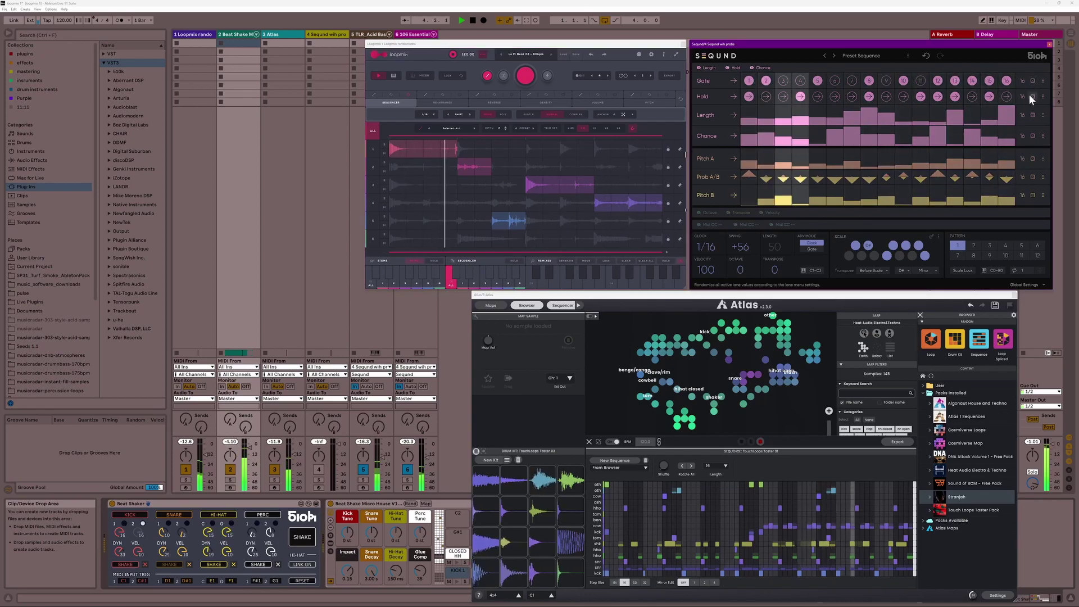
click(1031, 111)
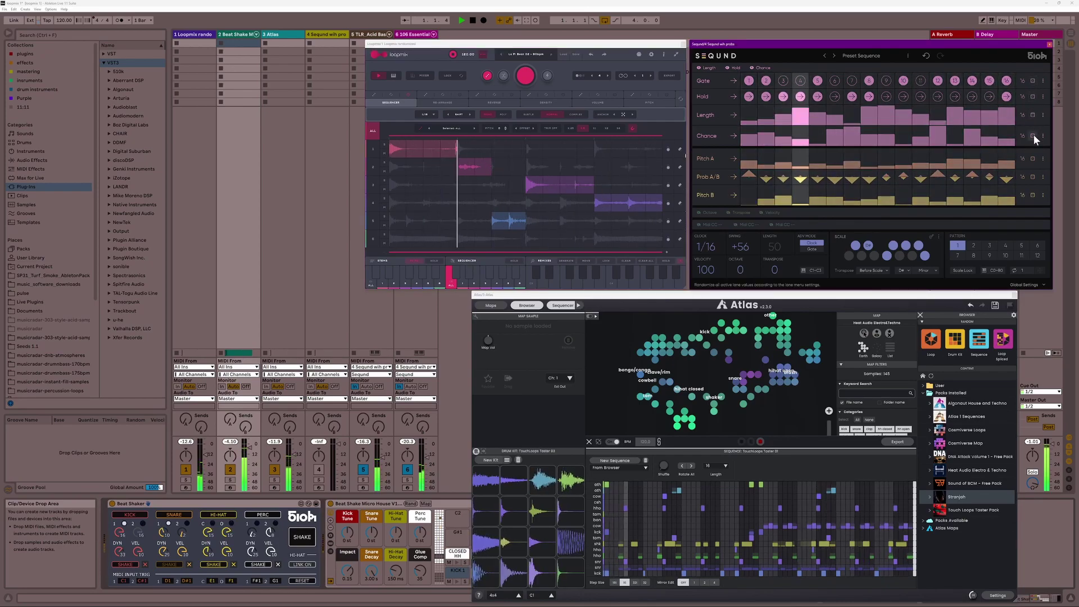
click(1034, 134)
click(1033, 159)
click(1034, 177)
click(1034, 195)
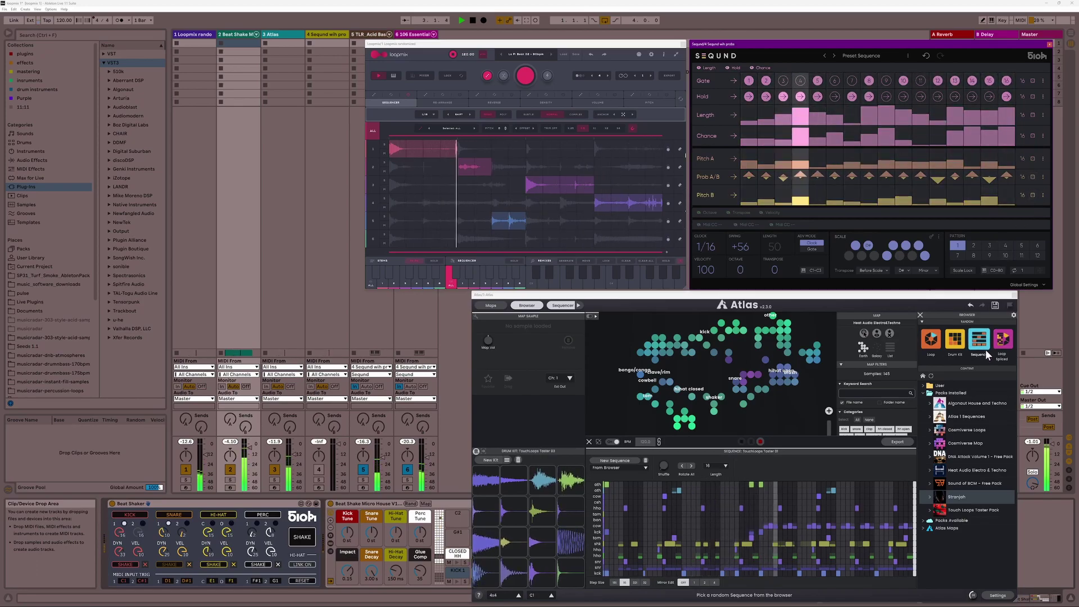
- Generate three new Atlas sequences in a row for the TouchLoops kit, settling on the Polymeter sequence
click(613, 462)
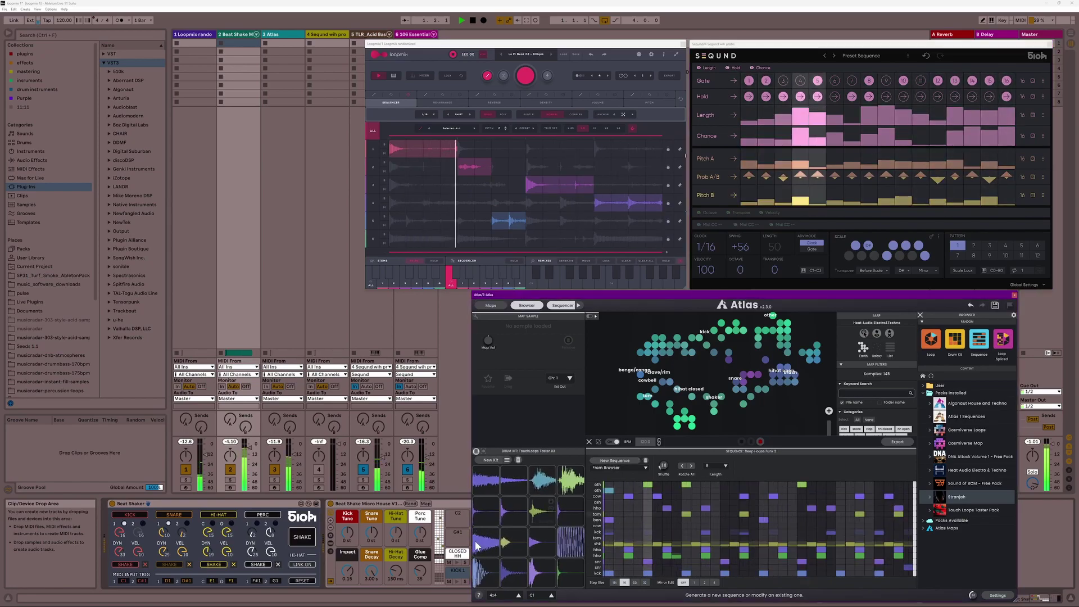
click(609, 462)
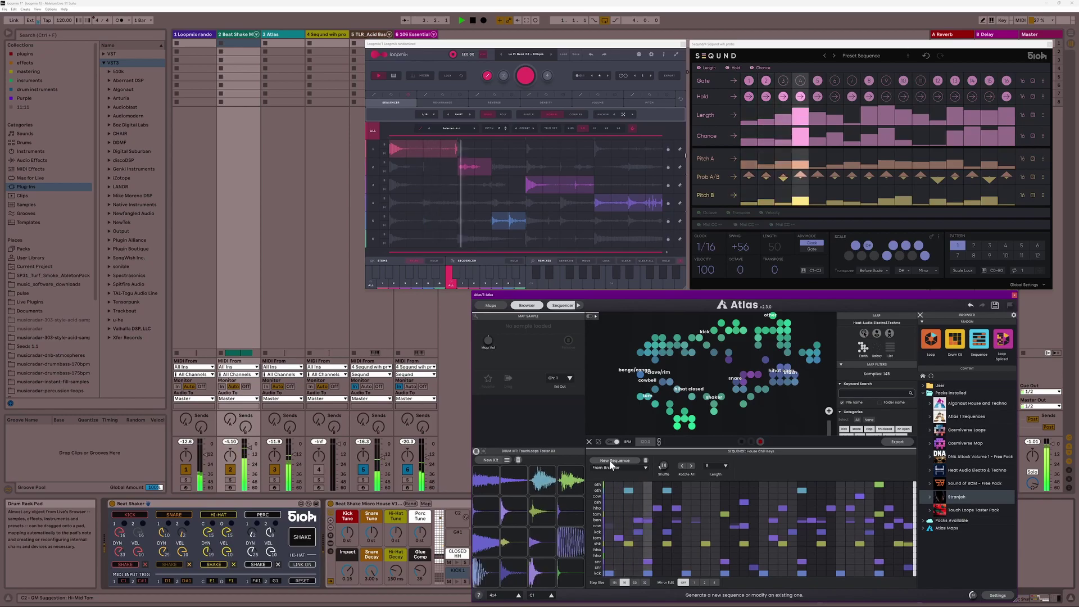
click(611, 462)
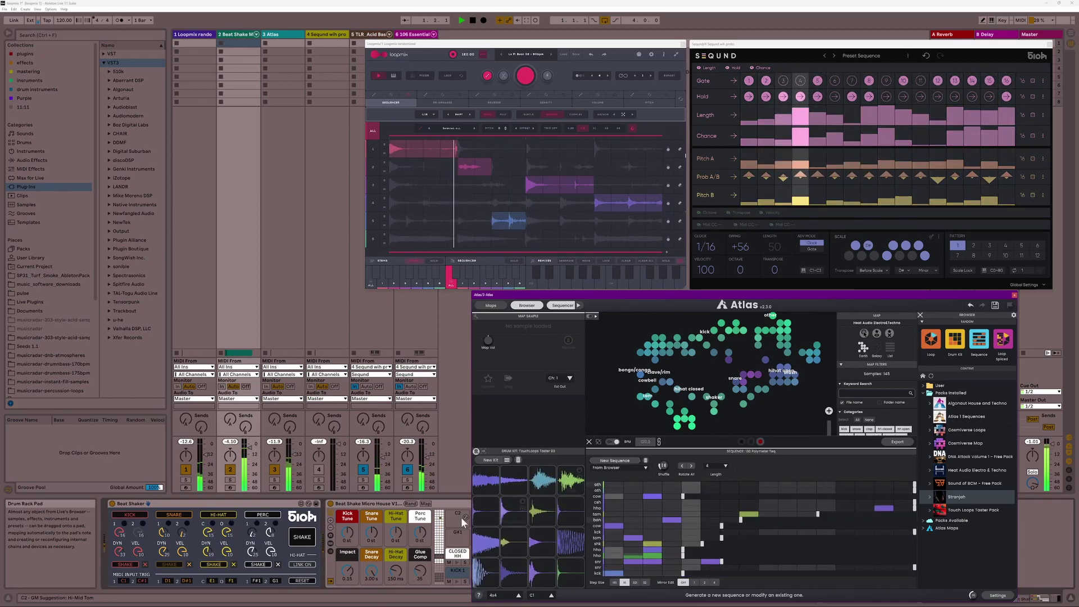
- Shake Beat Shaker again, re-roll the Loopmix sequence and move Loopmix on to the following preset
click(319, 533)
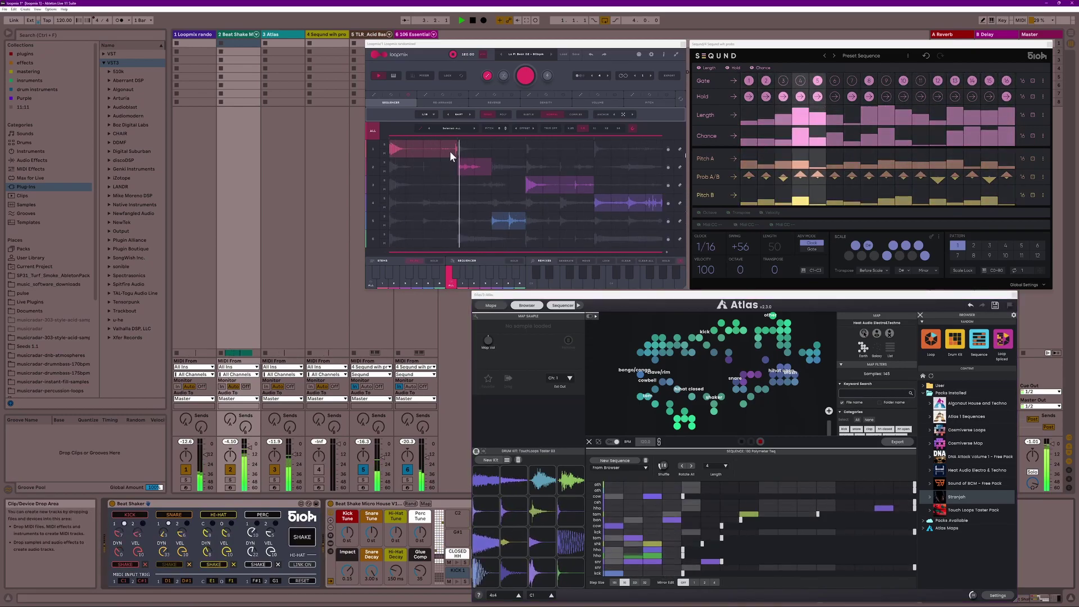
click(525, 76)
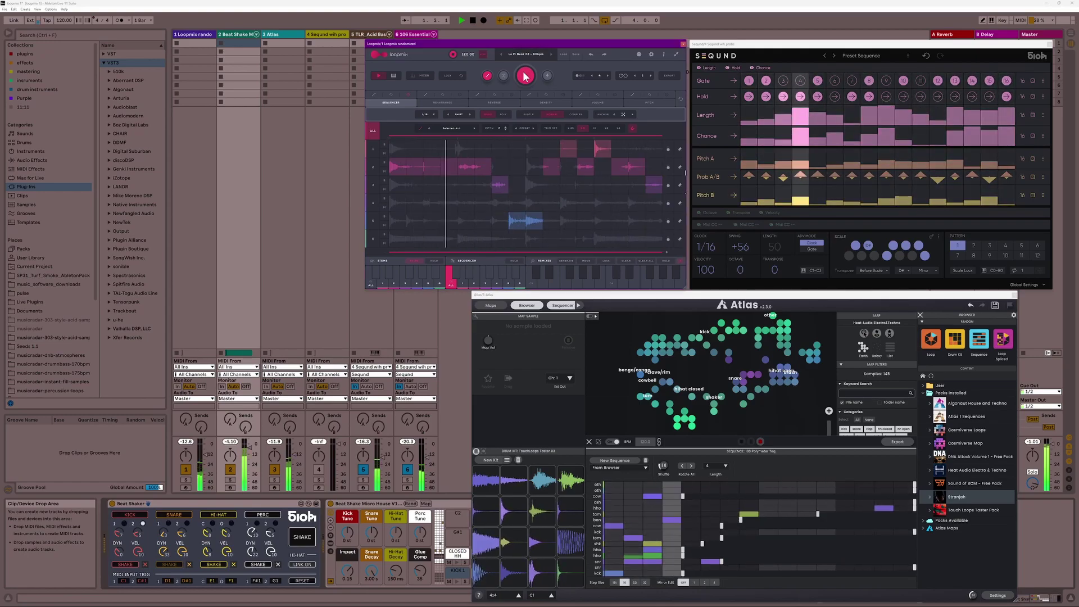
click(554, 54)
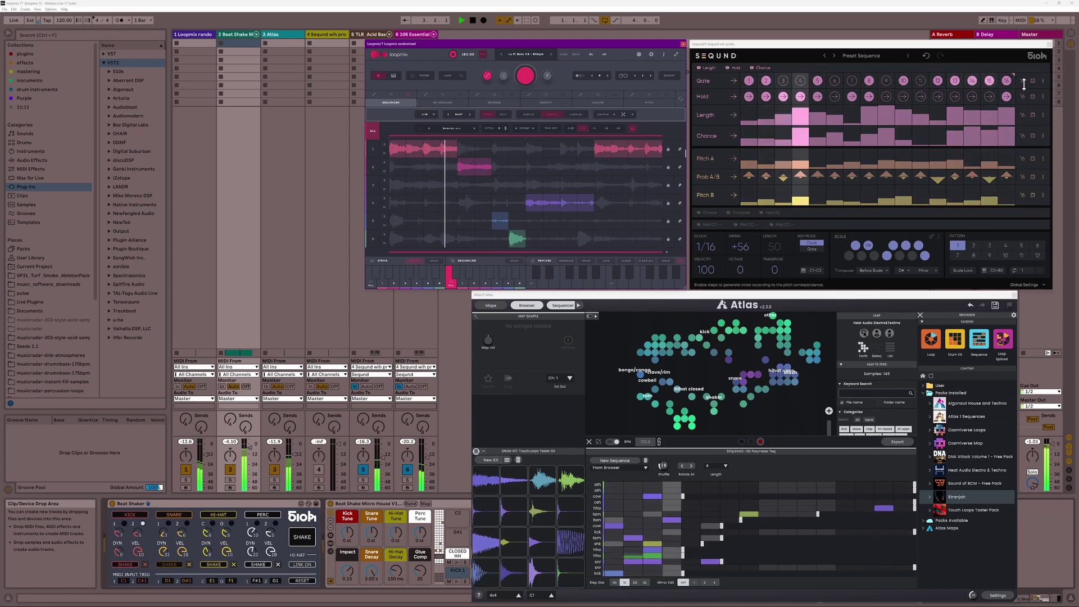
- Randomize all Seqund lanes from Gate to Pitch B and generate a new sequence for the Atlas TouchLoops kit
click(1033, 81)
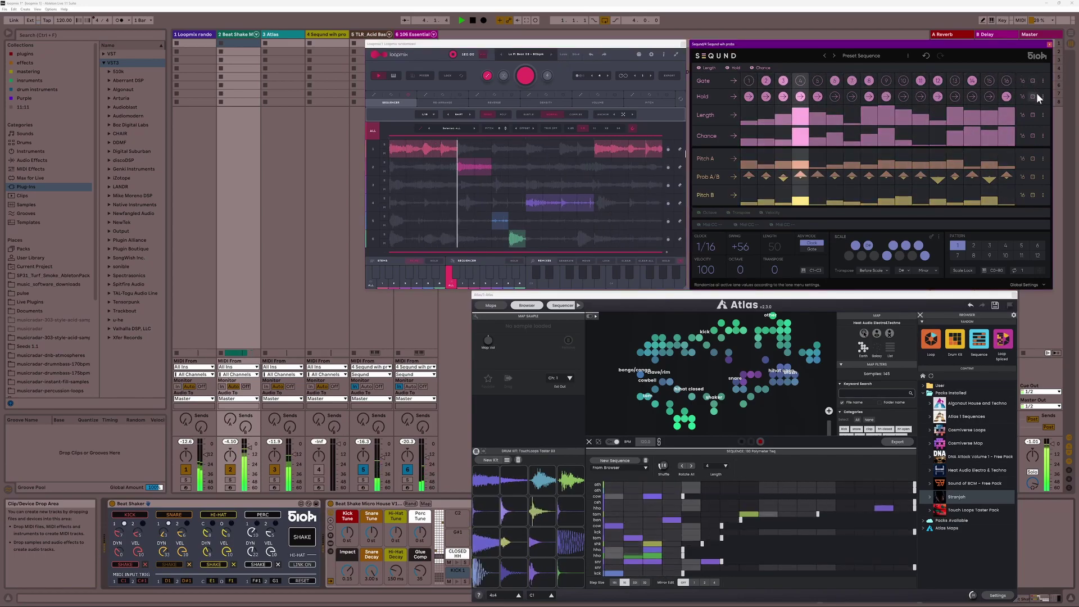
click(1034, 114)
click(1033, 135)
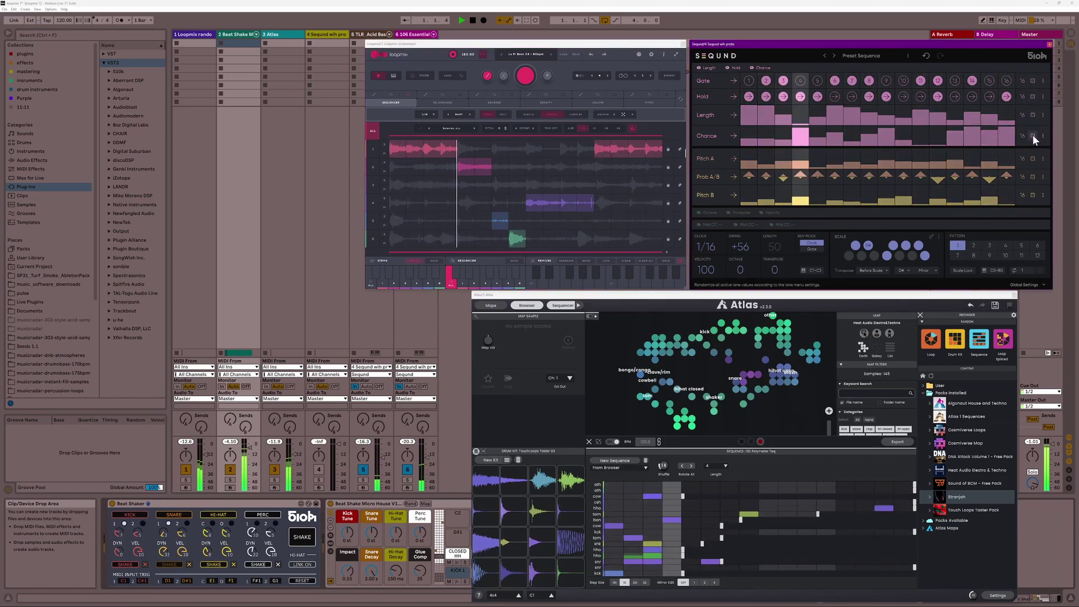
click(1033, 177)
click(1033, 195)
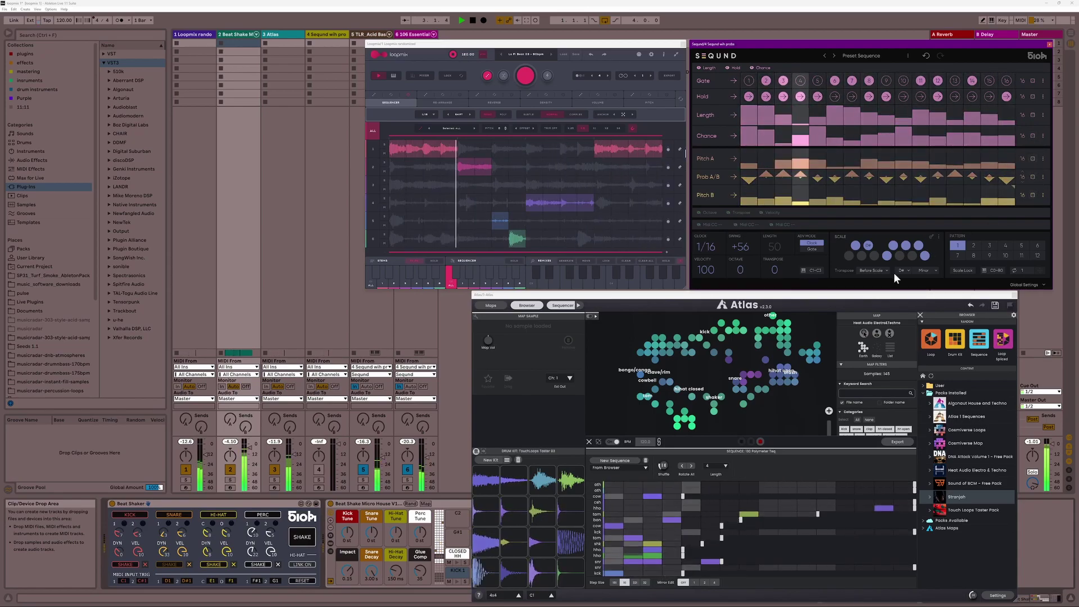
click(610, 461)
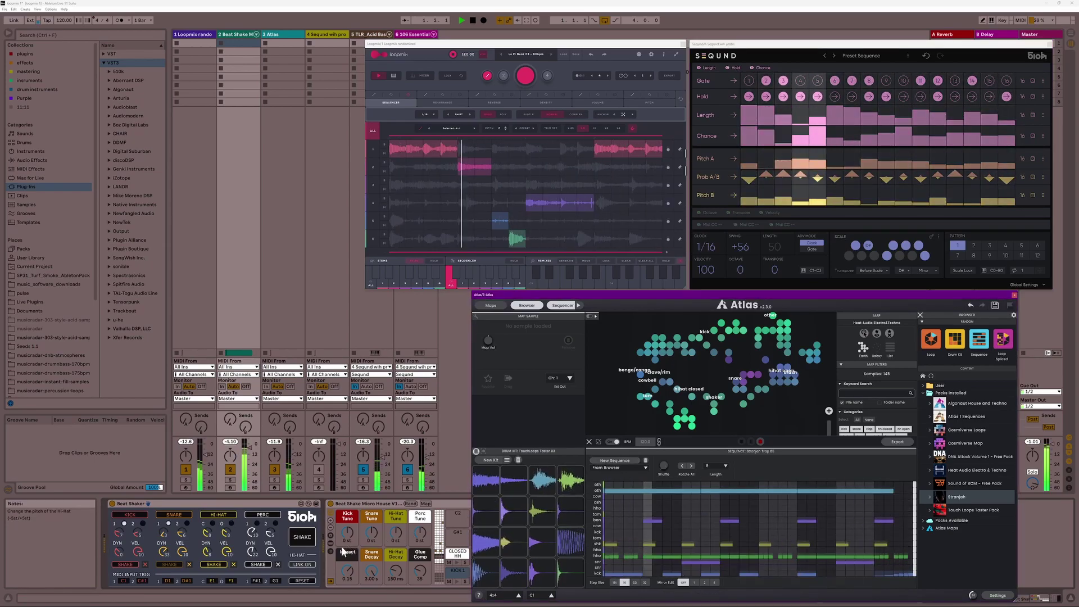
- Shake Beat Shaker and randomize the Loopmix sequence
click(302, 539)
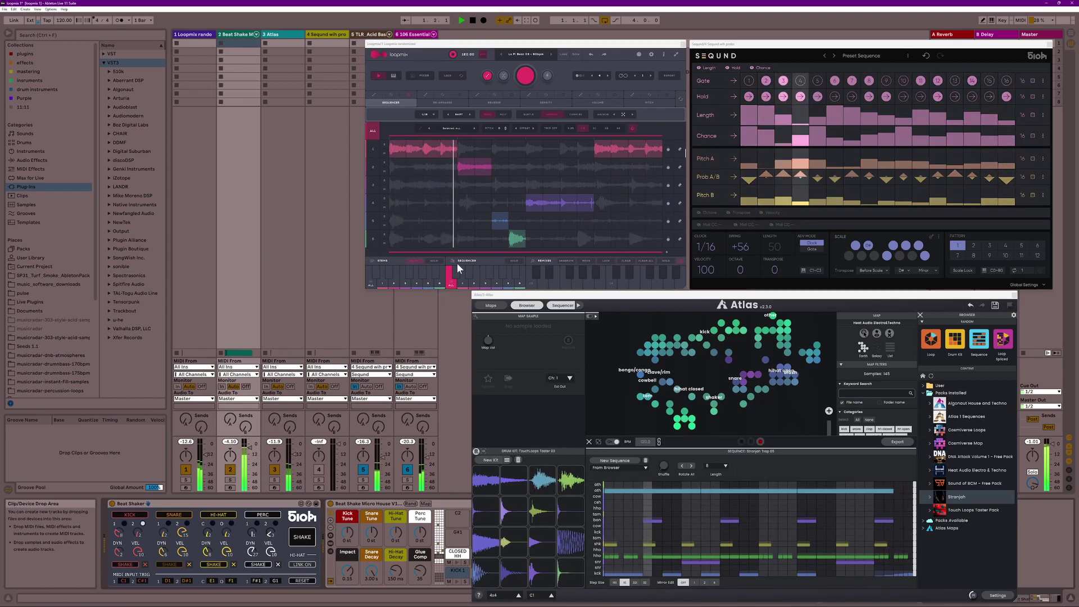
click(534, 70)
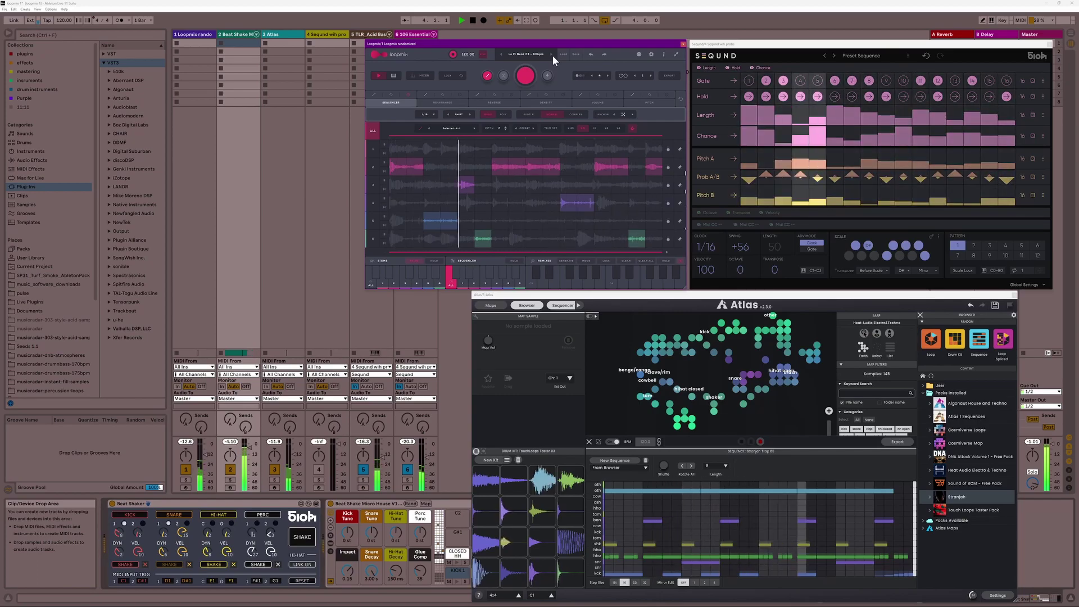
- Re-roll every Seqund lane, Gate through Pitch B, and generate another Atlas sequence with the current kit
click(1032, 81)
click(1034, 94)
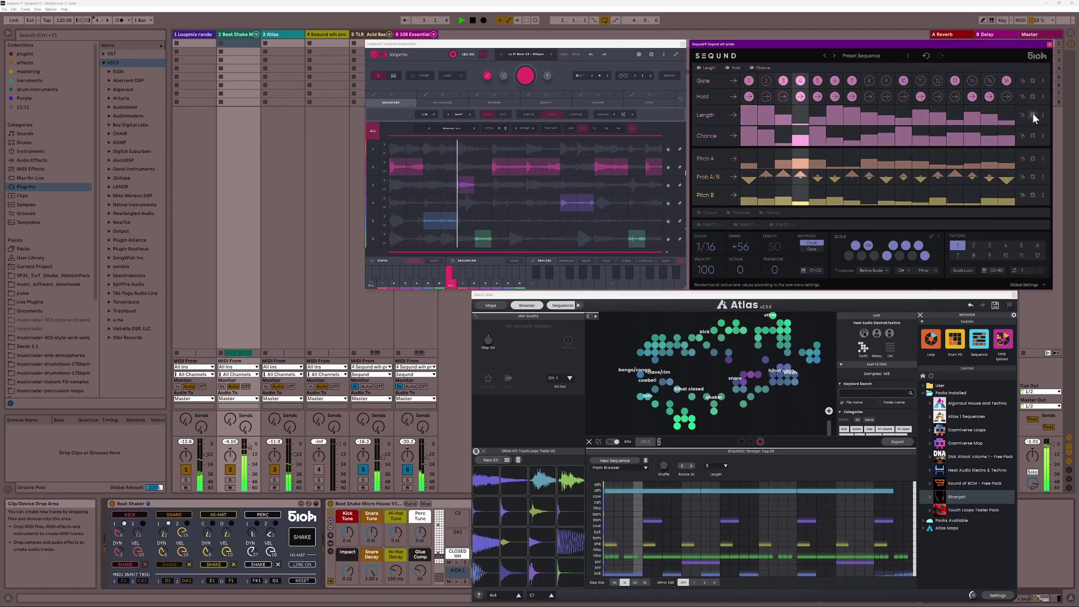
click(1034, 113)
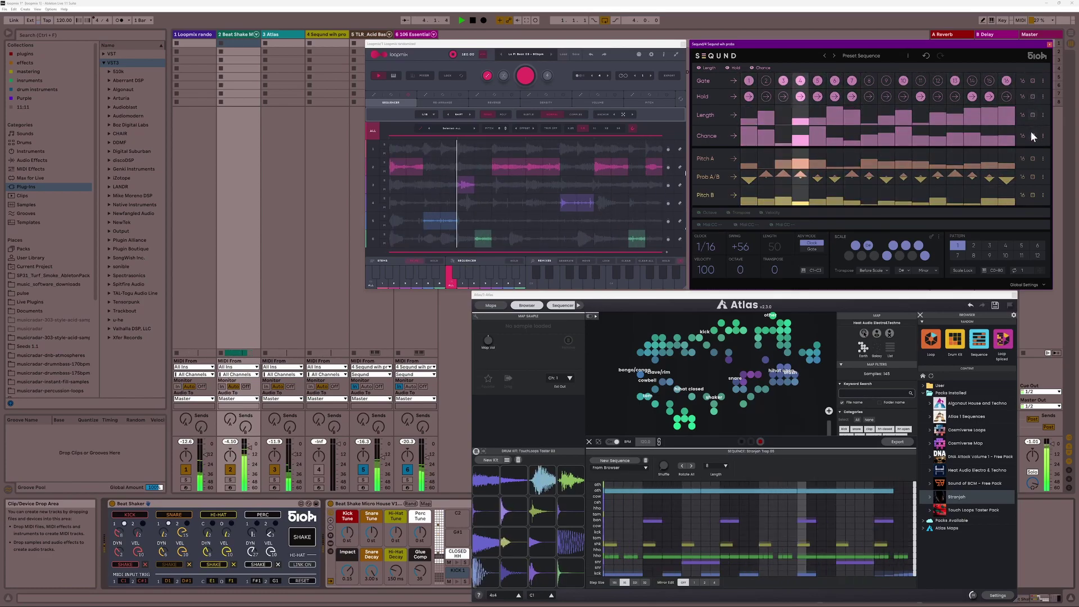
click(1033, 159)
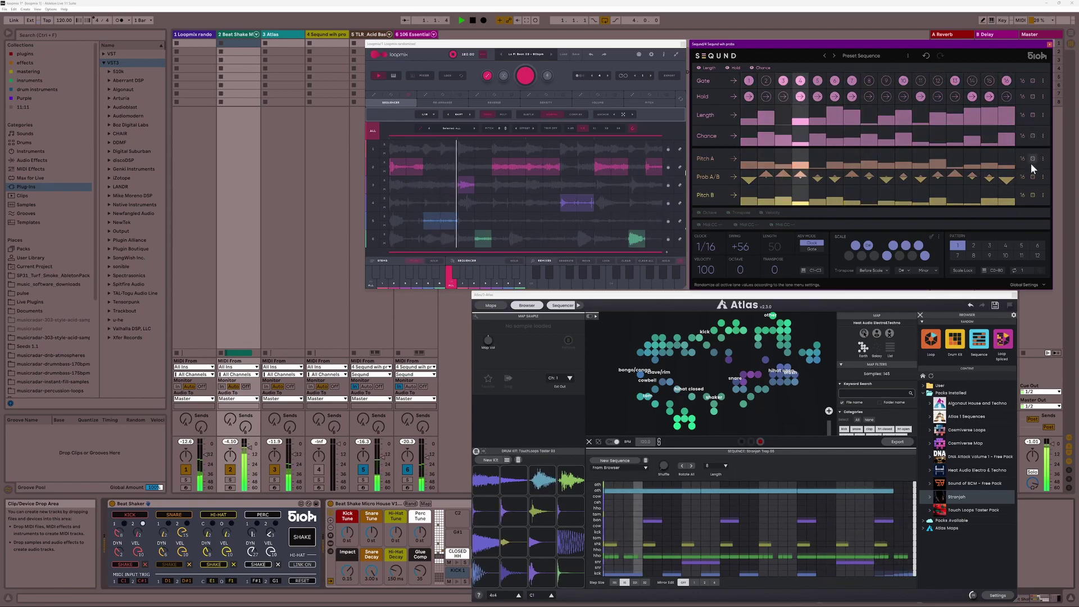
click(1033, 177)
click(1034, 195)
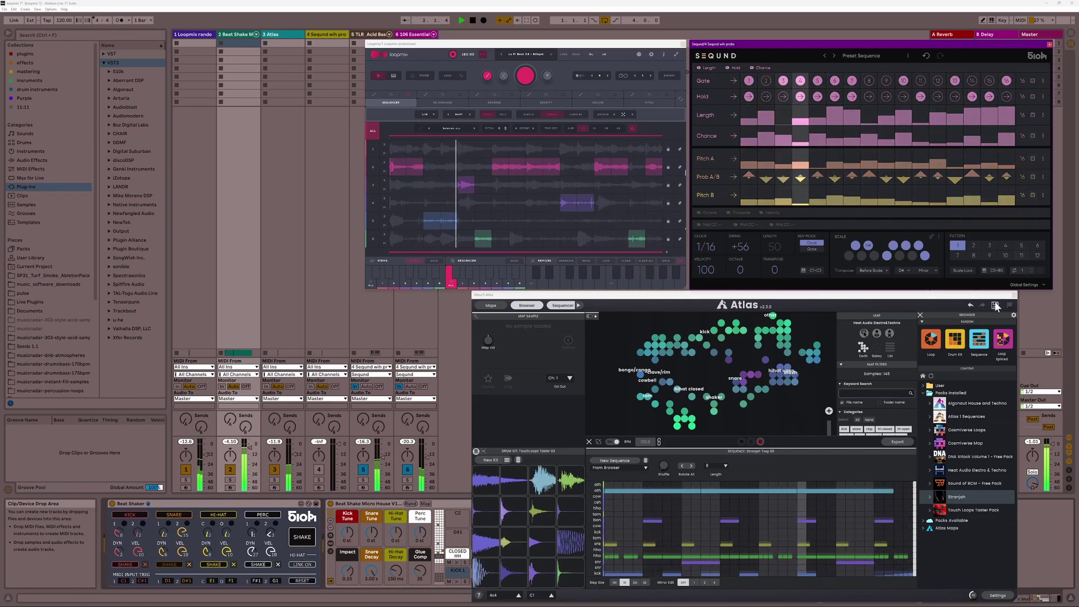
click(615, 461)
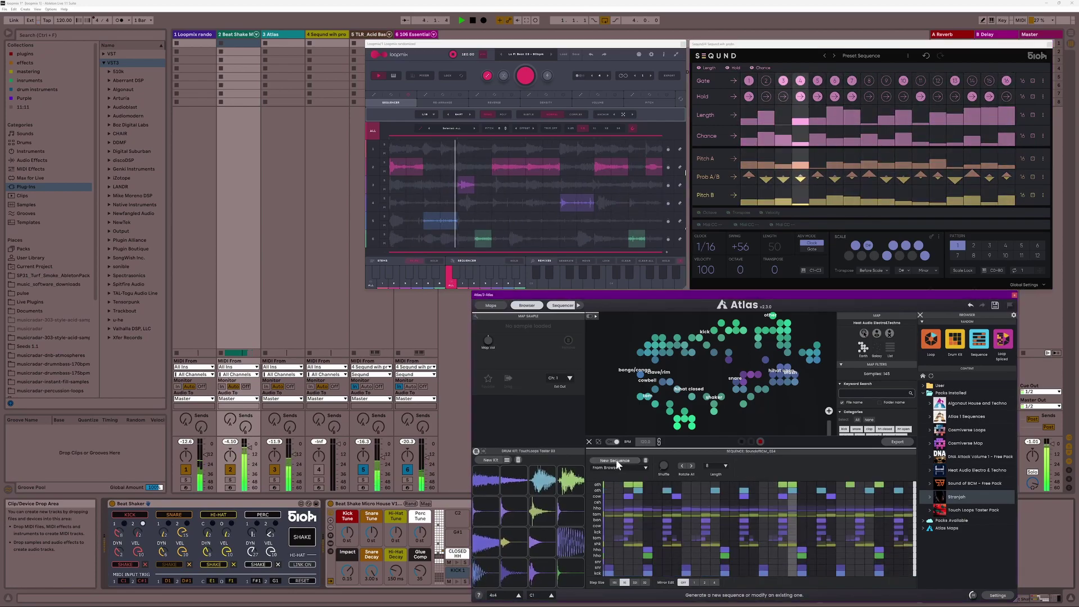
- Generate new Atlas sequences for the current kit, then create a new Atlas loop from a random drum kit and random sequence
click(616, 461)
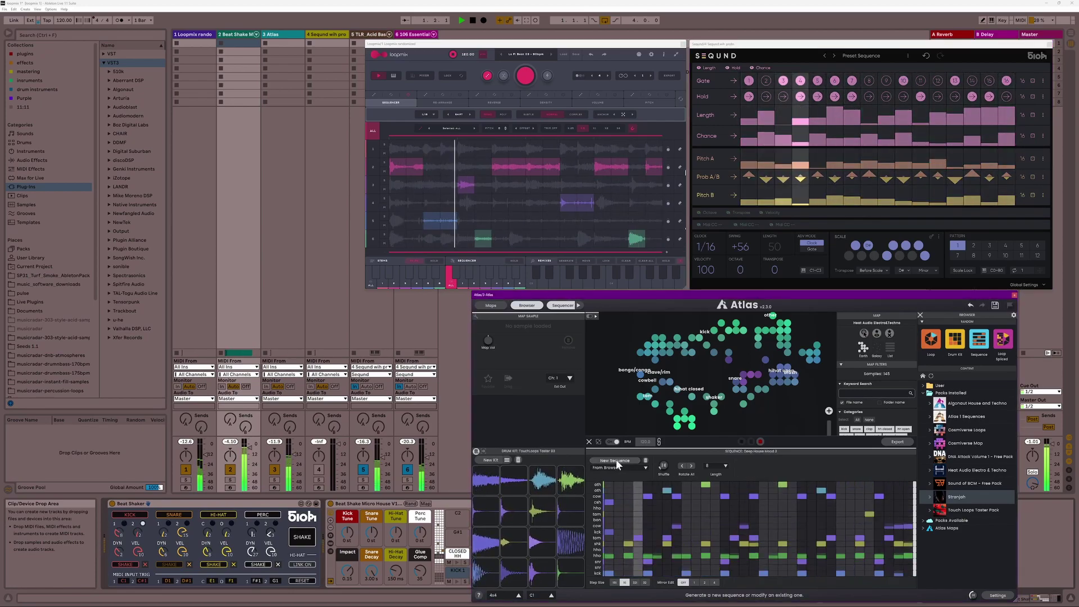
click(616, 461)
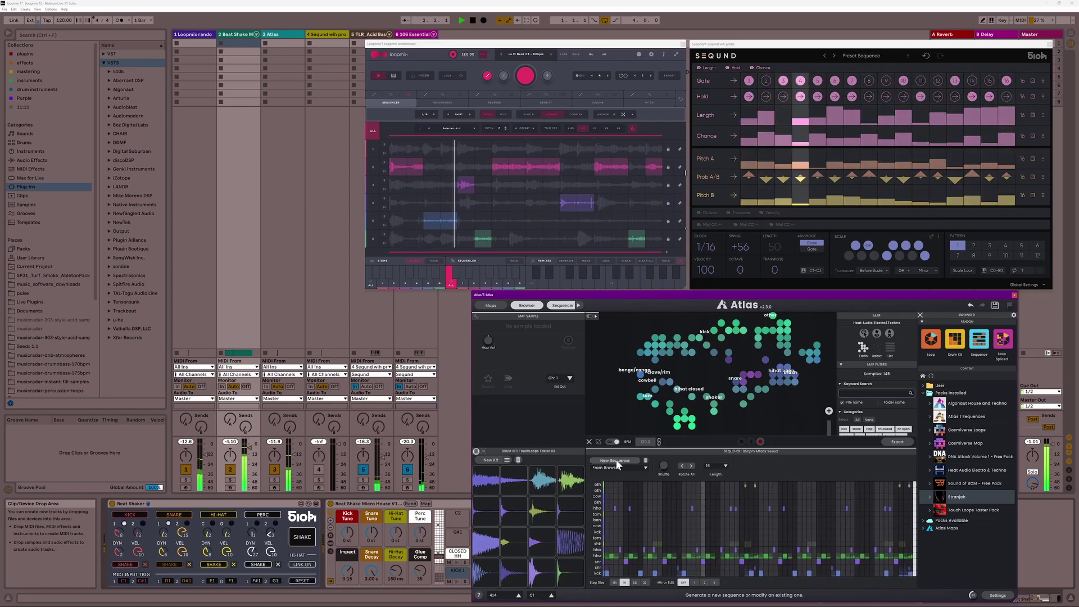
click(1002, 340)
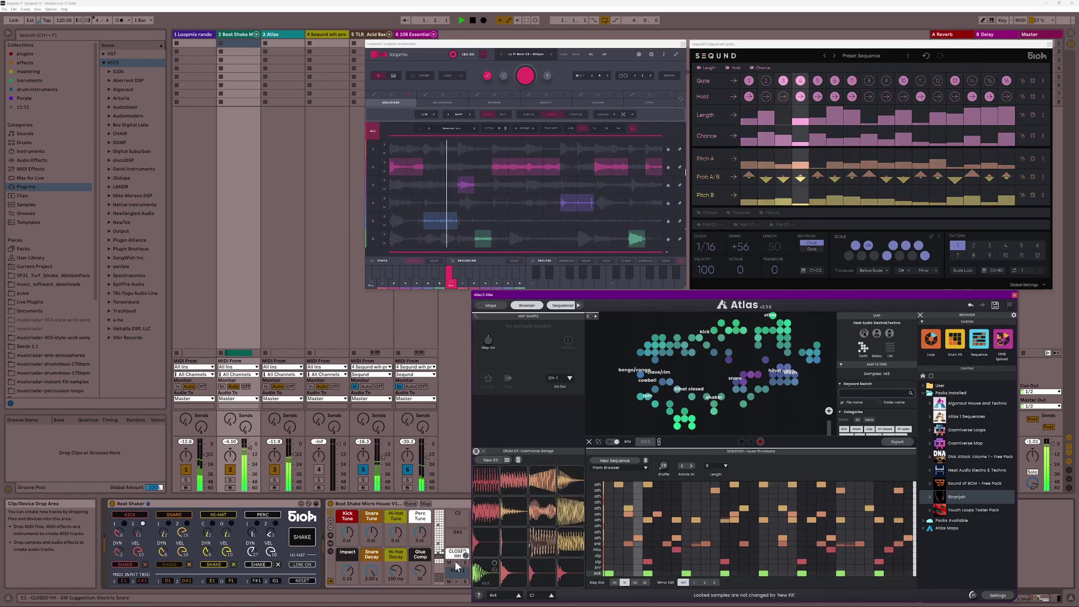
- Shake Beat Shaker's drum sounds and move Loopmix on to the following preset
click(304, 539)
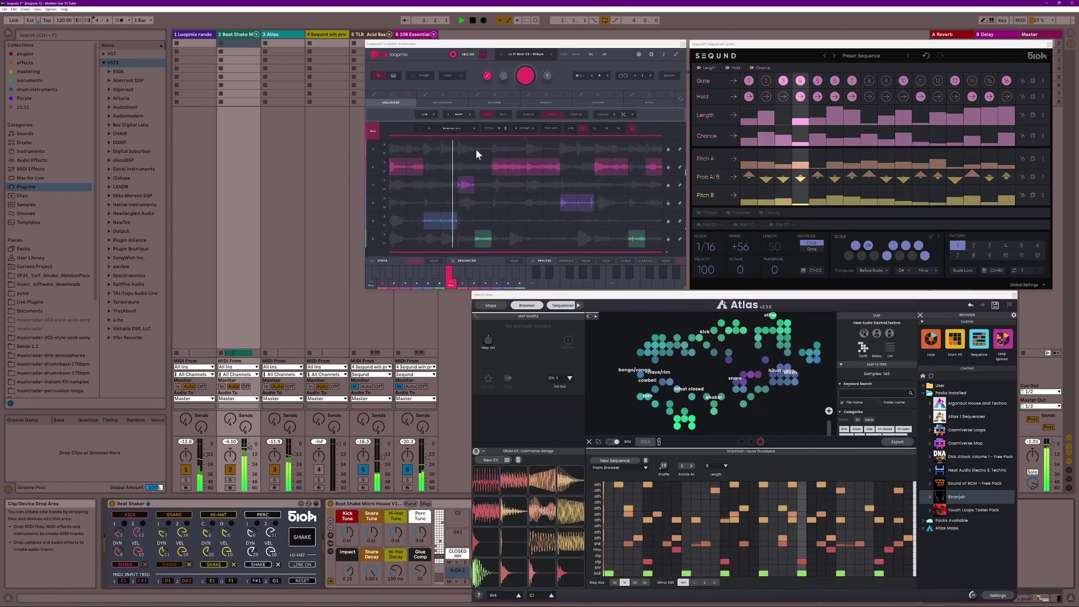
click(550, 54)
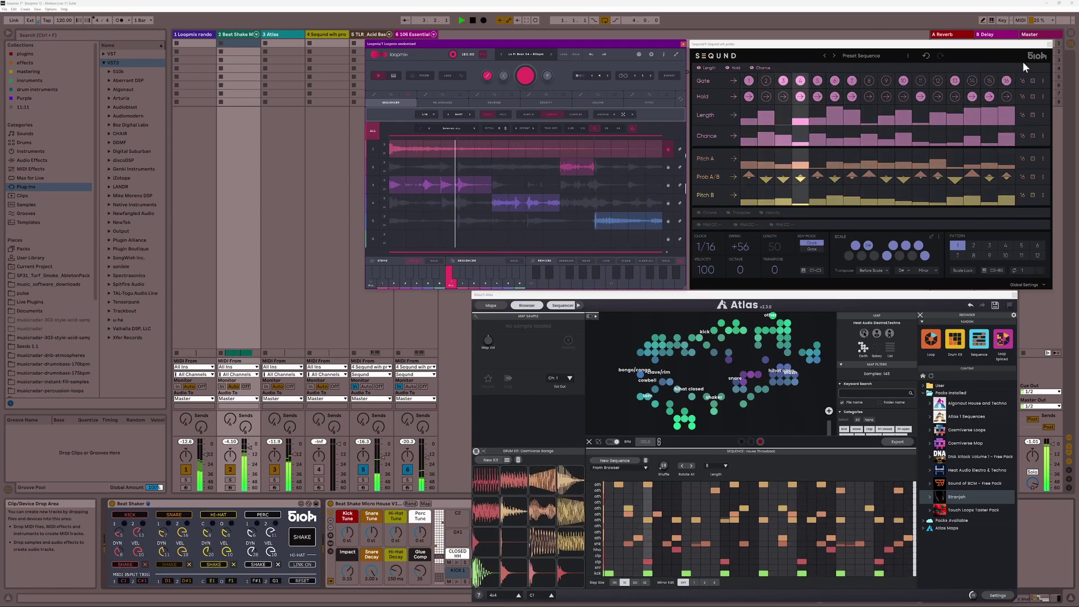
- Randomize the Seqund lanes from Gate to Pitch B and generate a new sequence for the current Atlas kit
click(1033, 80)
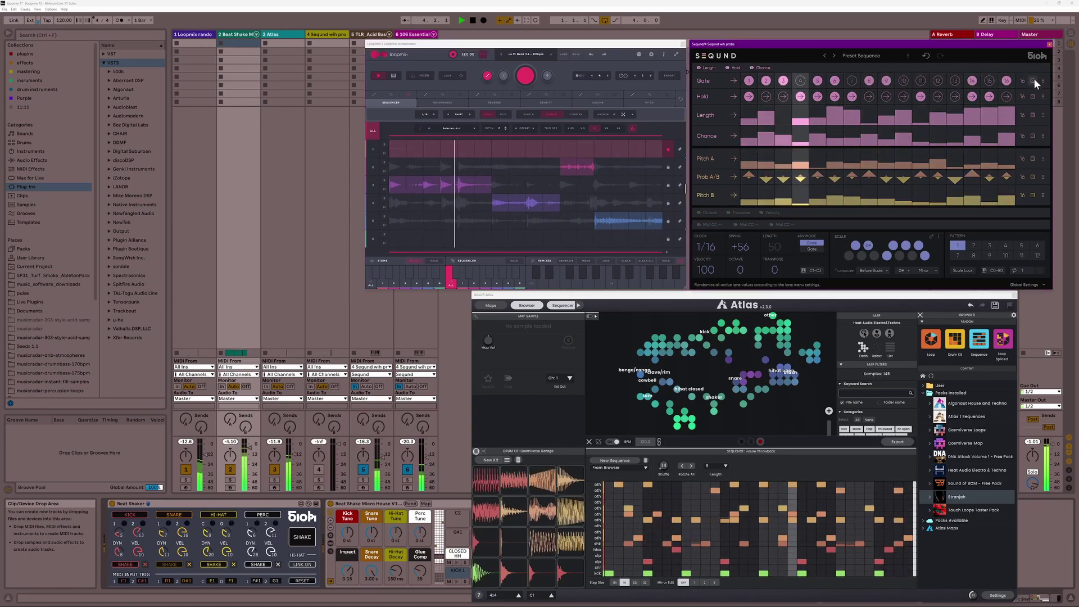
click(1031, 97)
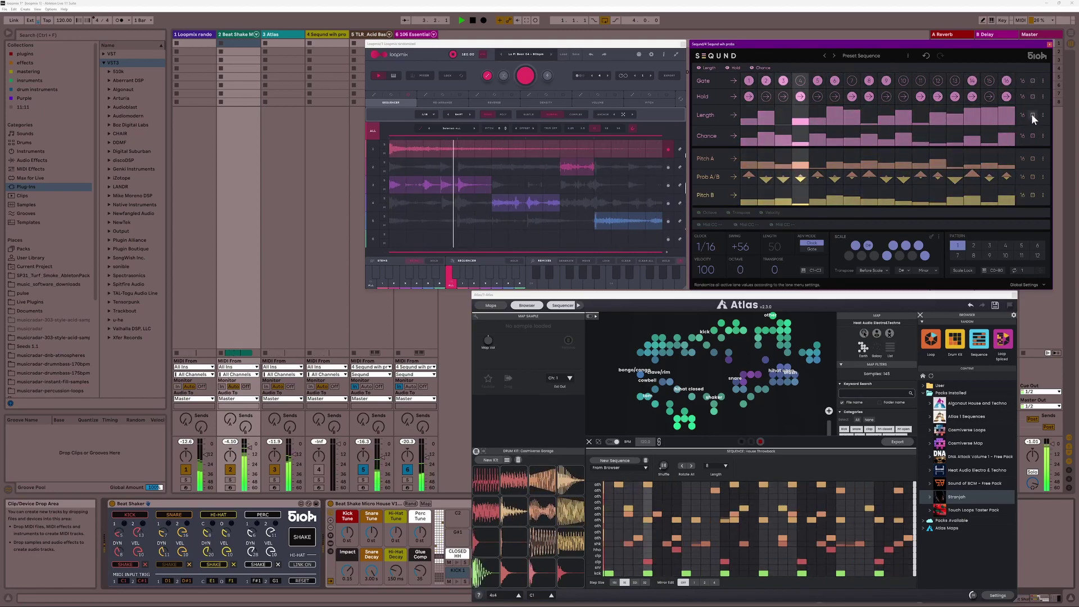
click(1031, 113)
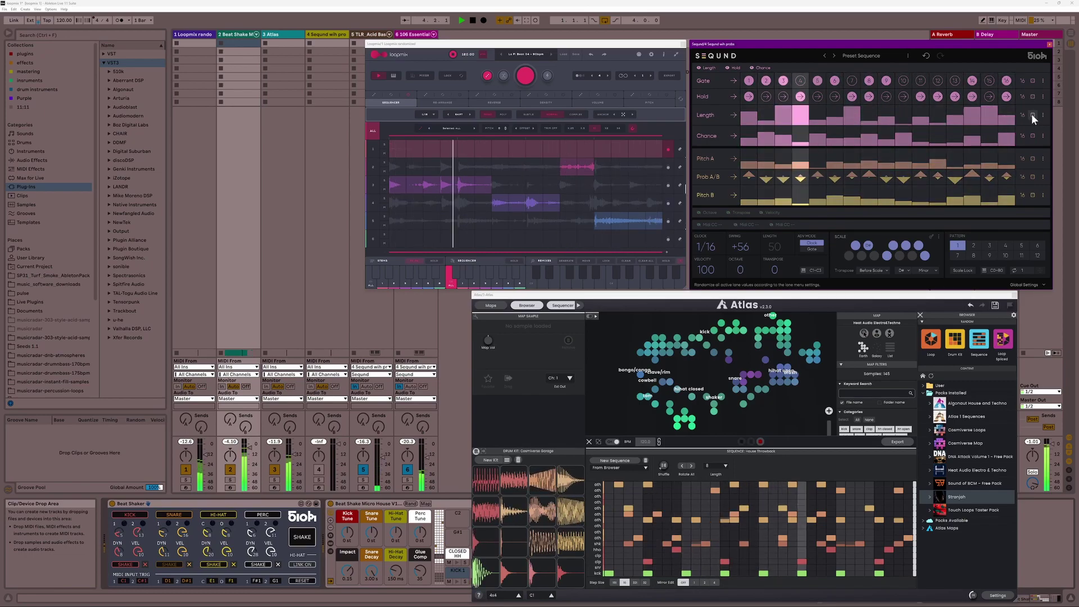
click(1031, 137)
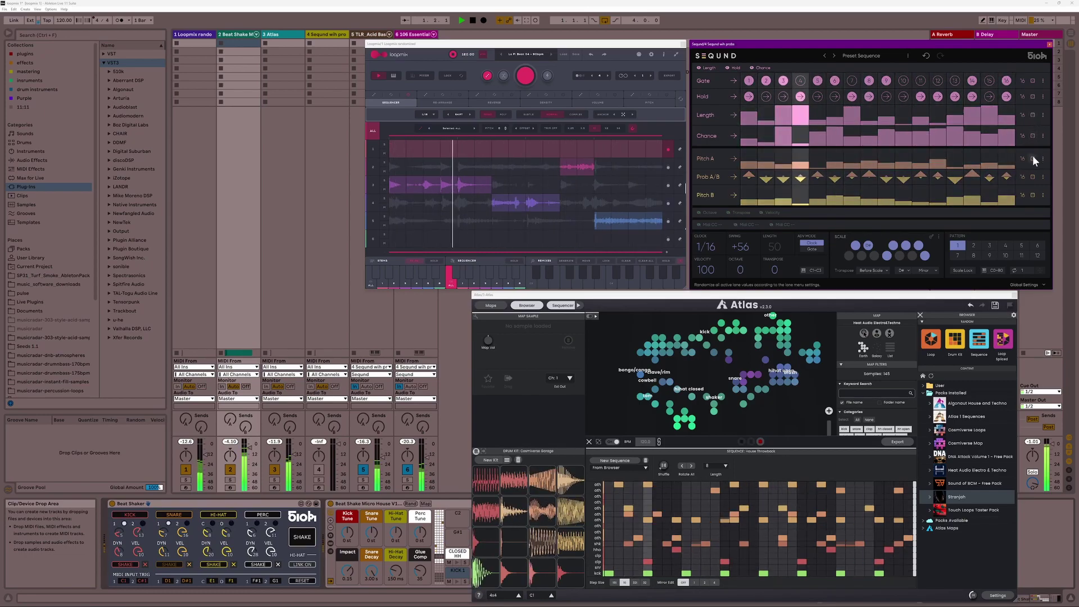
click(1033, 176)
click(1032, 191)
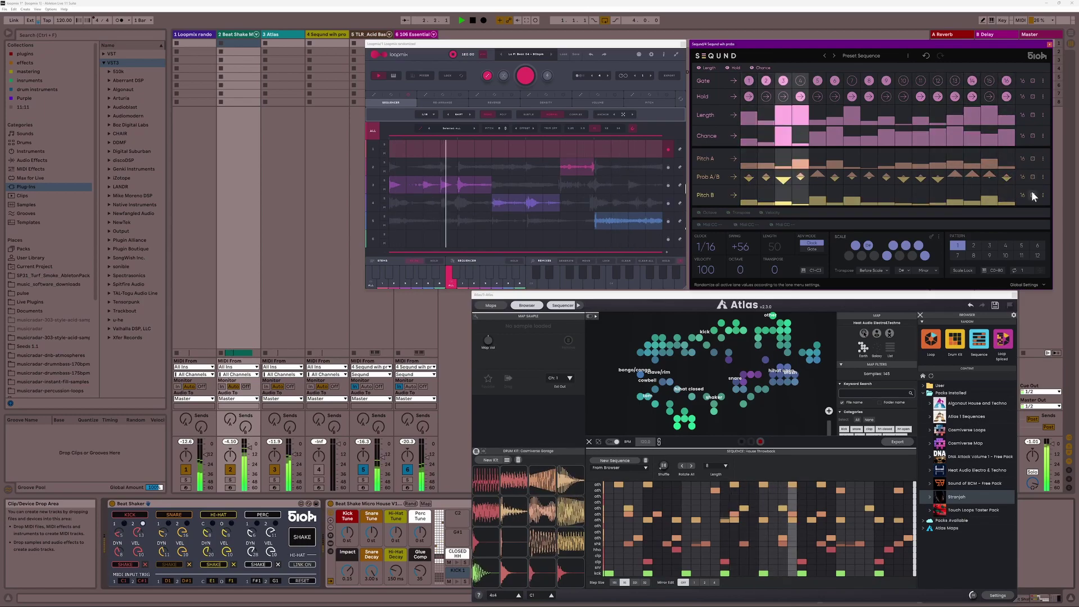
click(620, 460)
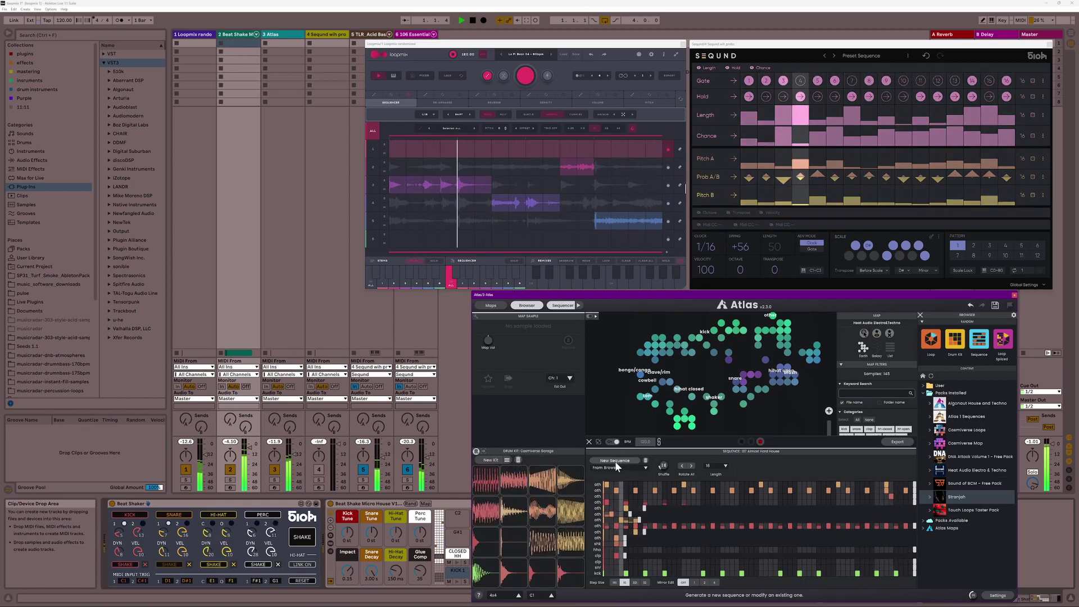
- Shake Beat Shaker again and advance Loopmix to its next preset
click(306, 538)
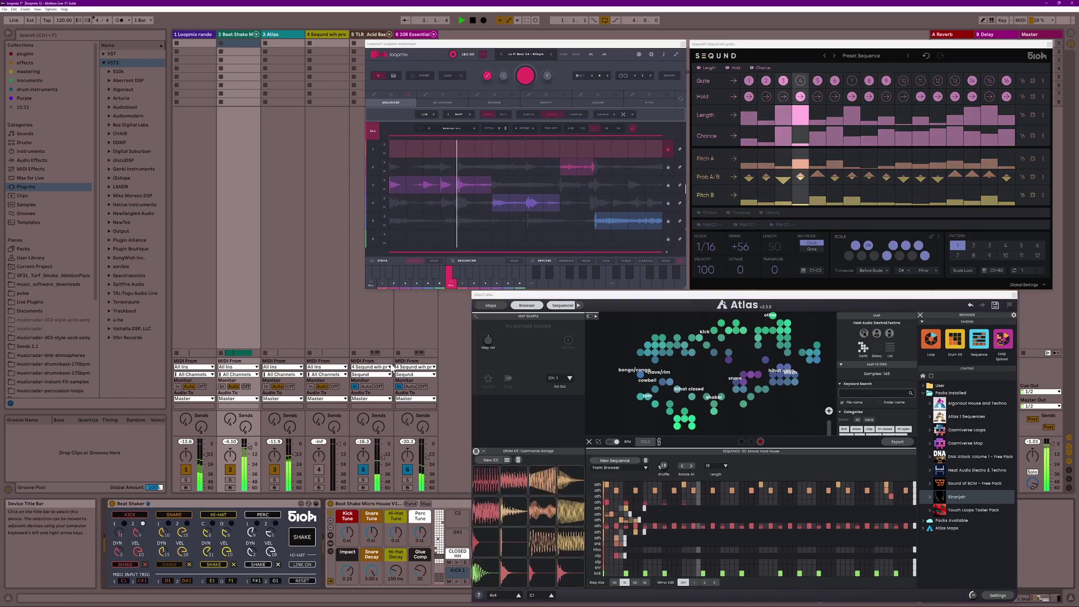
click(553, 54)
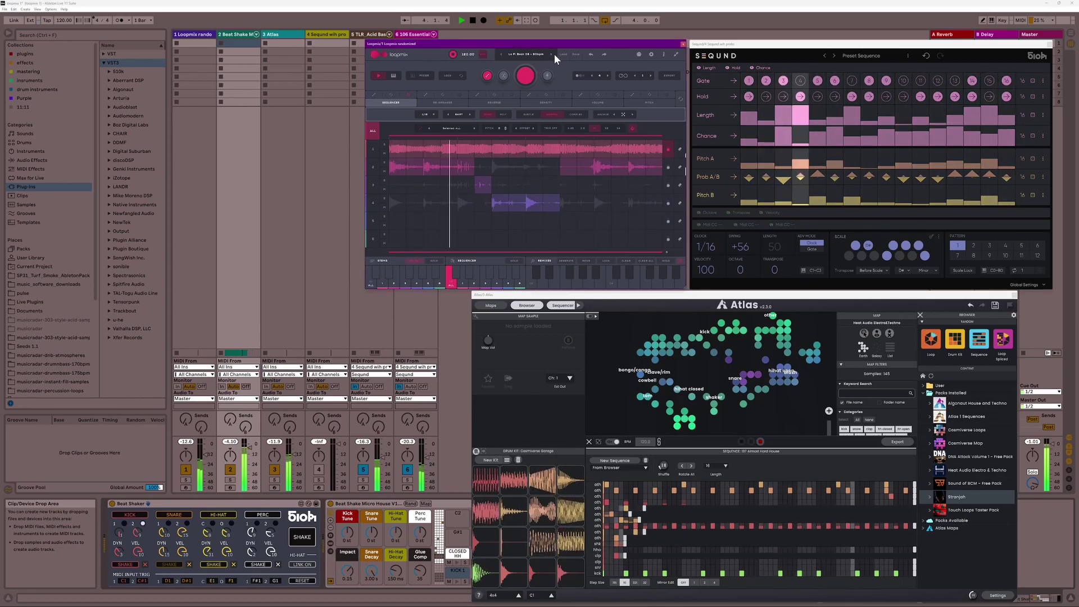
- Re-roll the Seqund lanes, Gate through Pitch B, for a new melodic pattern
click(1031, 77)
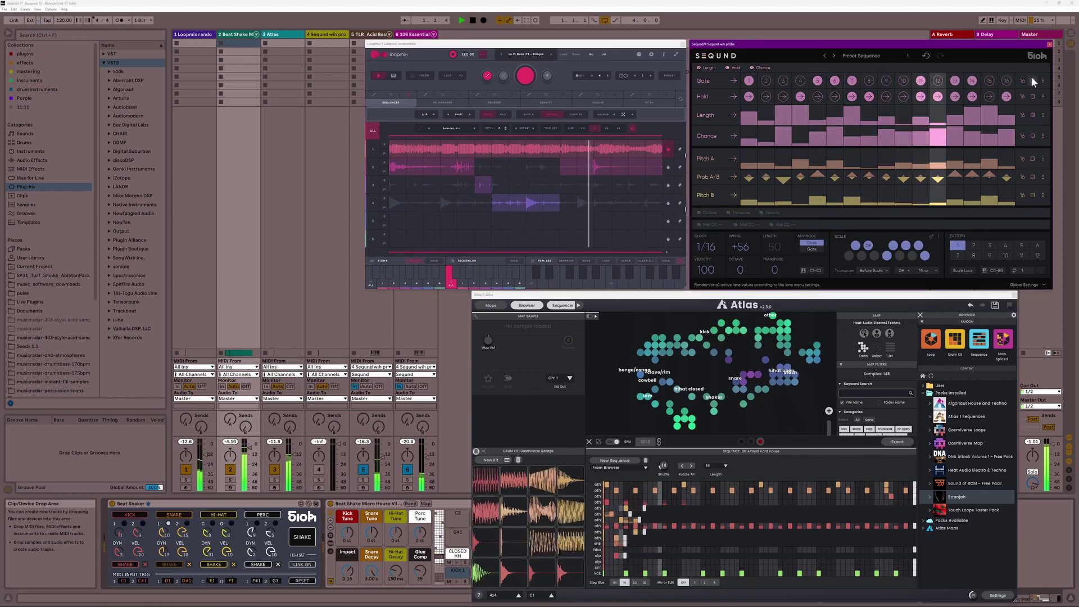
click(1033, 115)
click(1033, 135)
click(1033, 159)
click(1034, 176)
click(1033, 195)
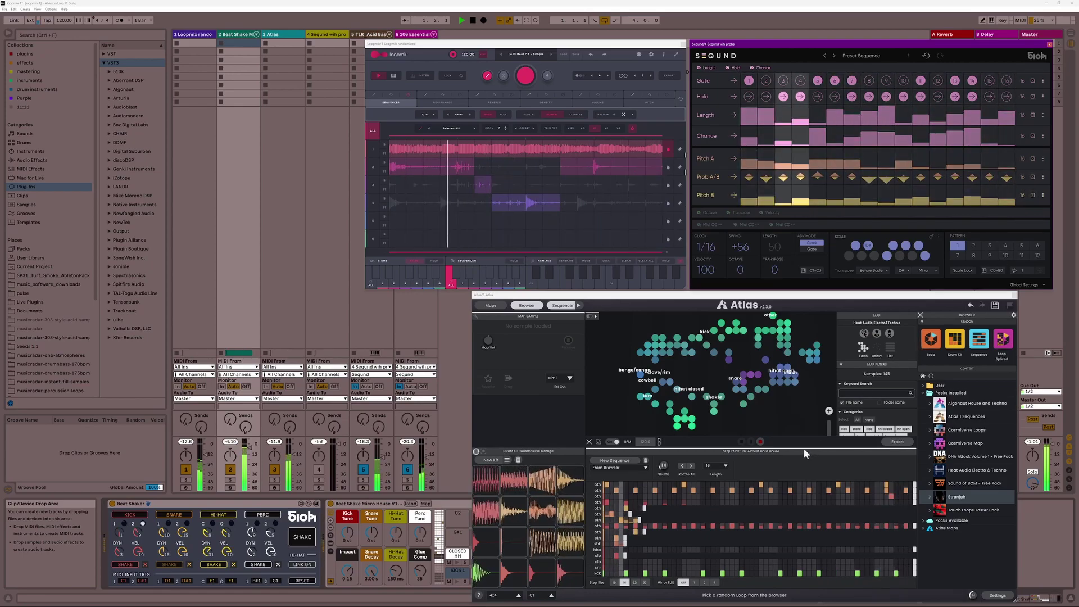
- Generate several new Atlas sequences in a row while keeping the current drum kit
click(624, 461)
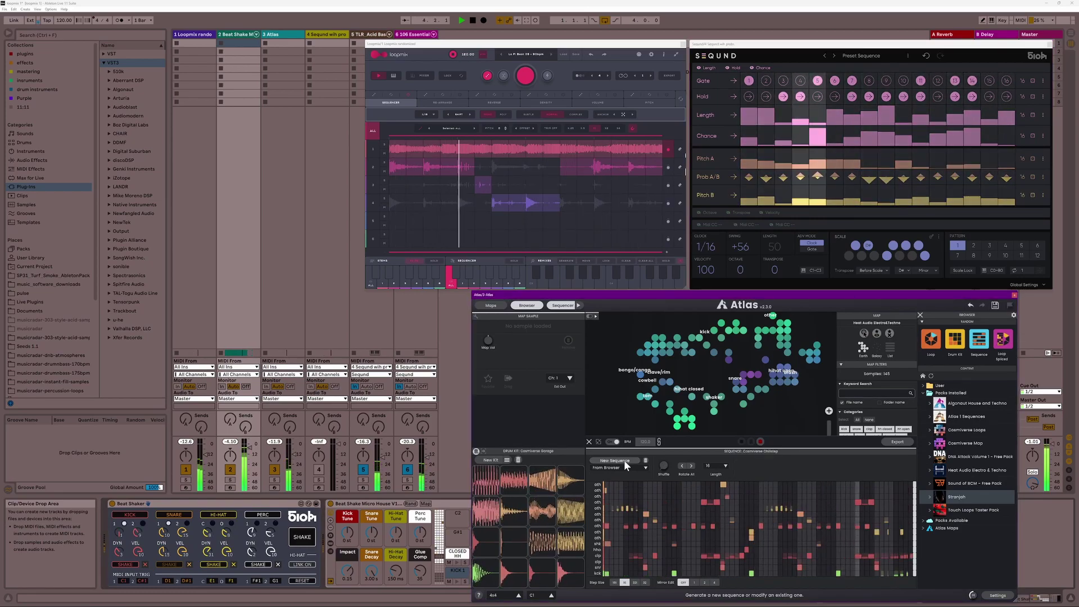
click(624, 460)
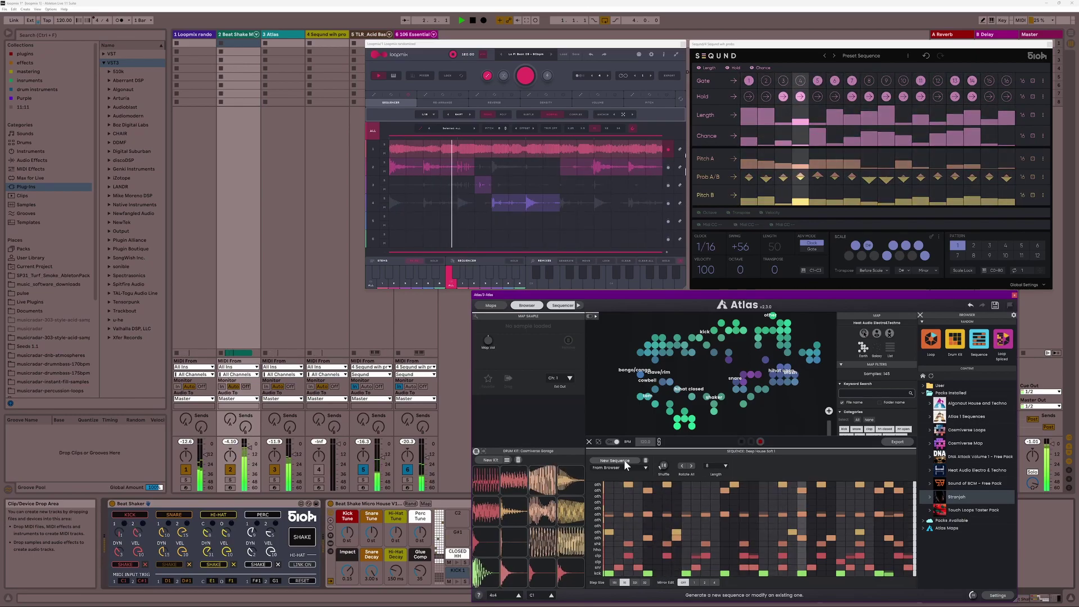
click(624, 460)
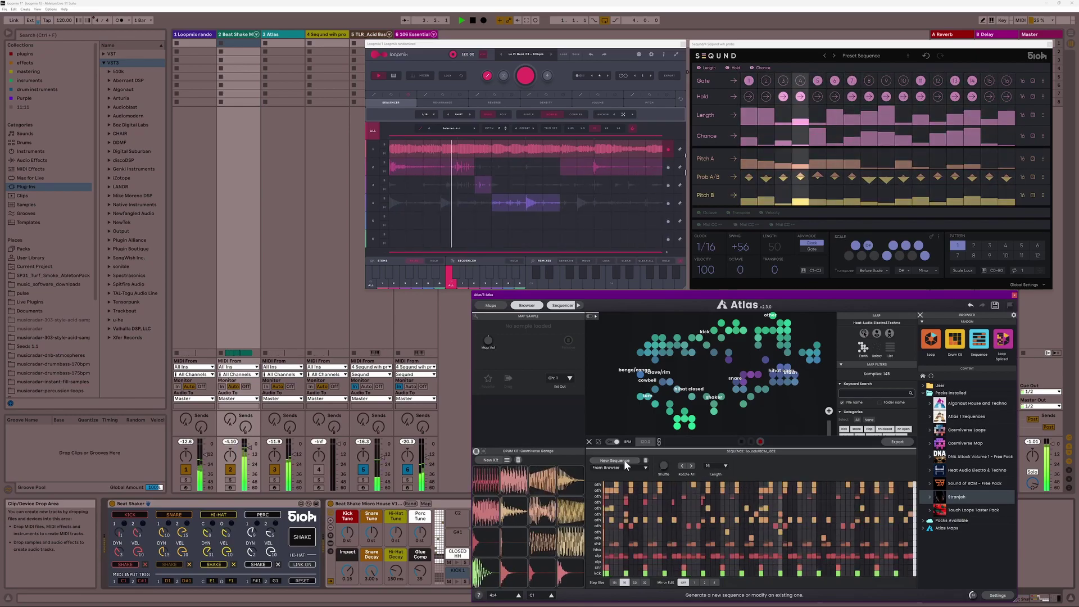
- Create new Atlas loops from random drum kits and sequences, re-rolling the sequence alone once in between
click(1001, 341)
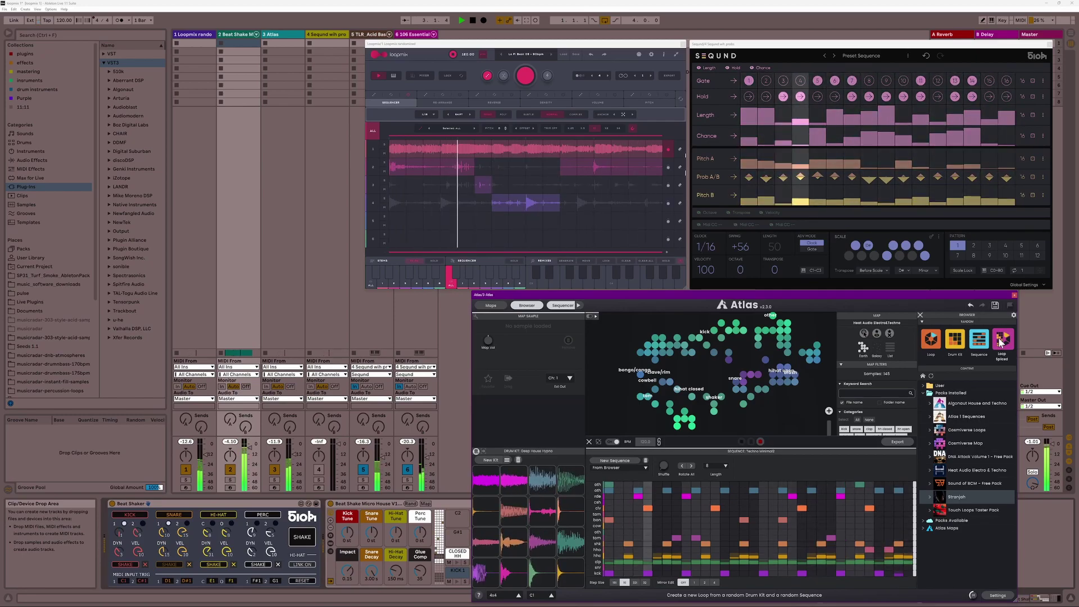
click(1000, 340)
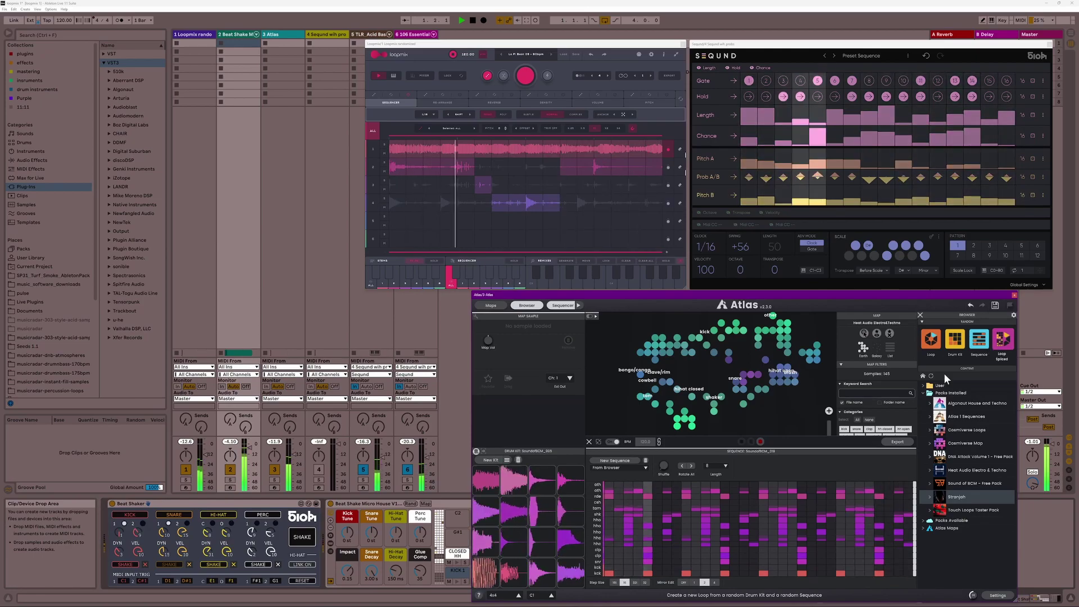
click(618, 461)
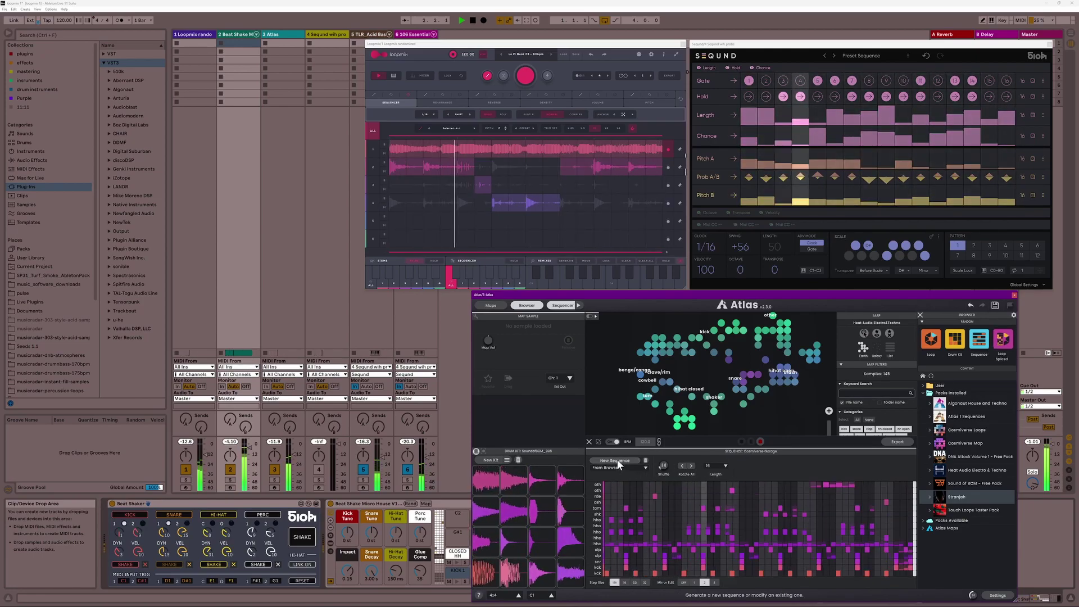
click(1004, 342)
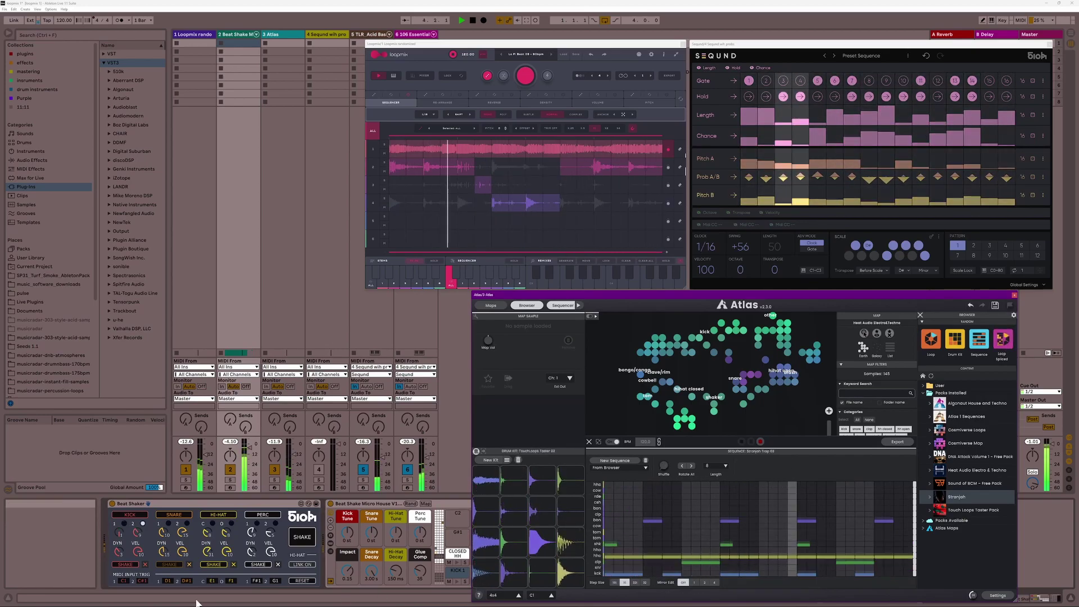
- Shake Beat Shaker and switch Loopmix to a new preset with a randomized sequence
click(511, 187)
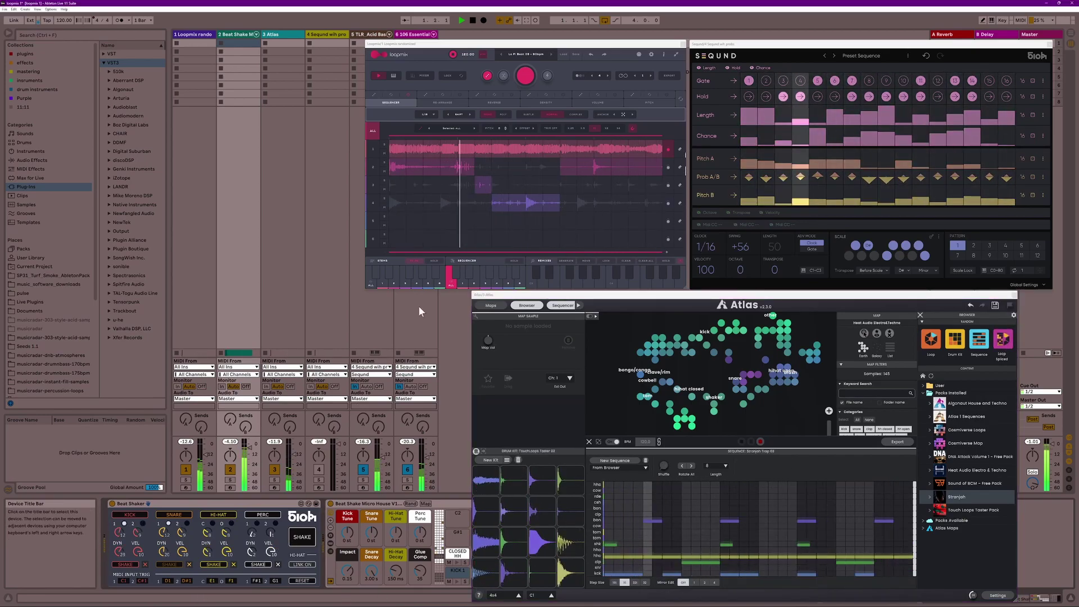
click(522, 76)
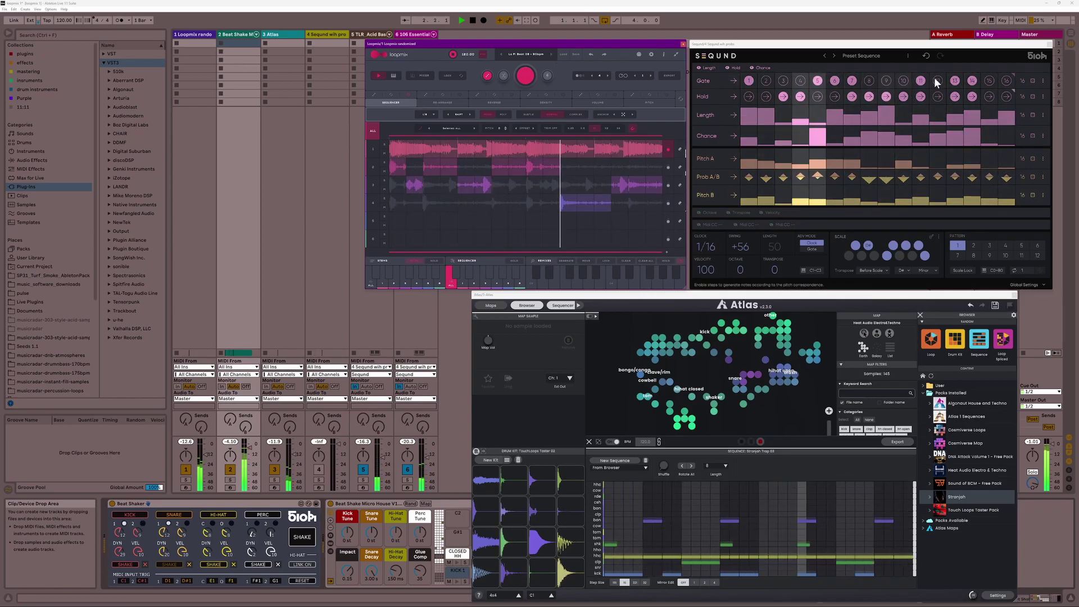
- Randomize the Seqund lanes again from Gate to Pitch B and generate another Atlas sequence with the current kit
click(1032, 81)
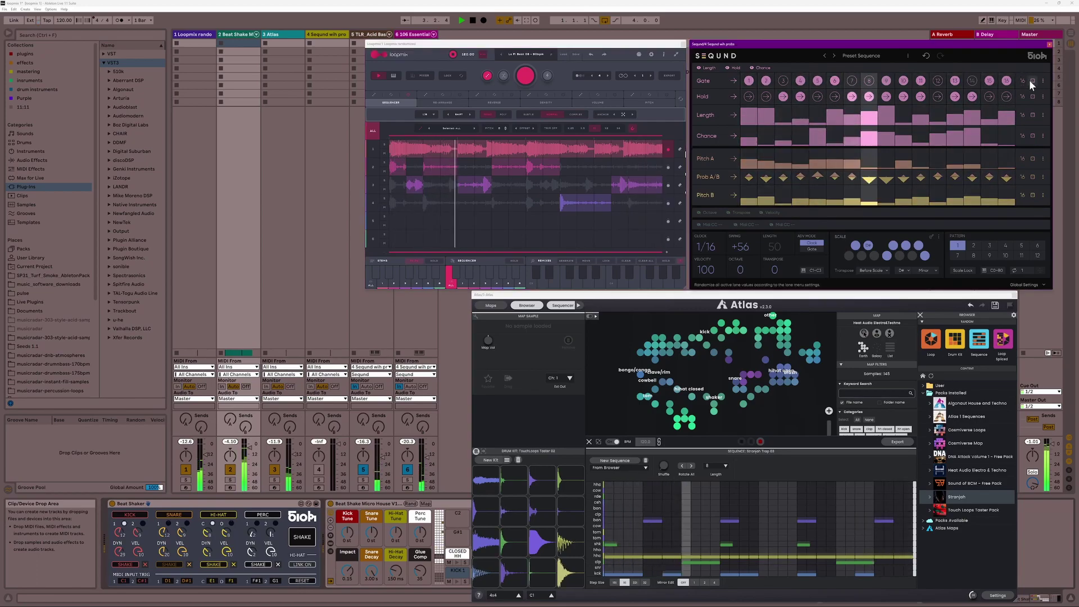
click(1035, 116)
click(1035, 135)
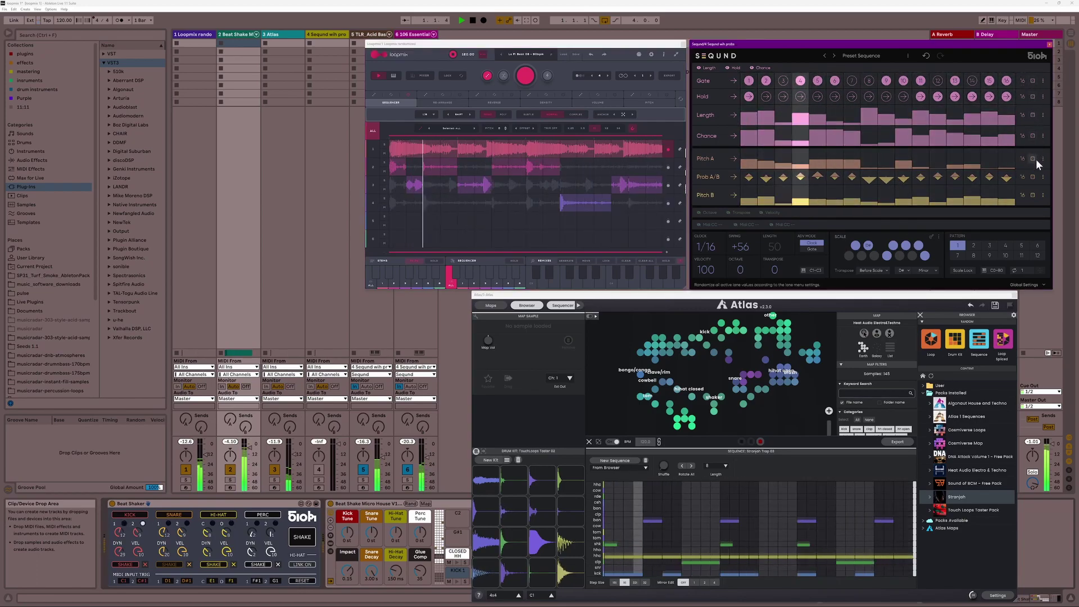
click(1033, 159)
click(1035, 176)
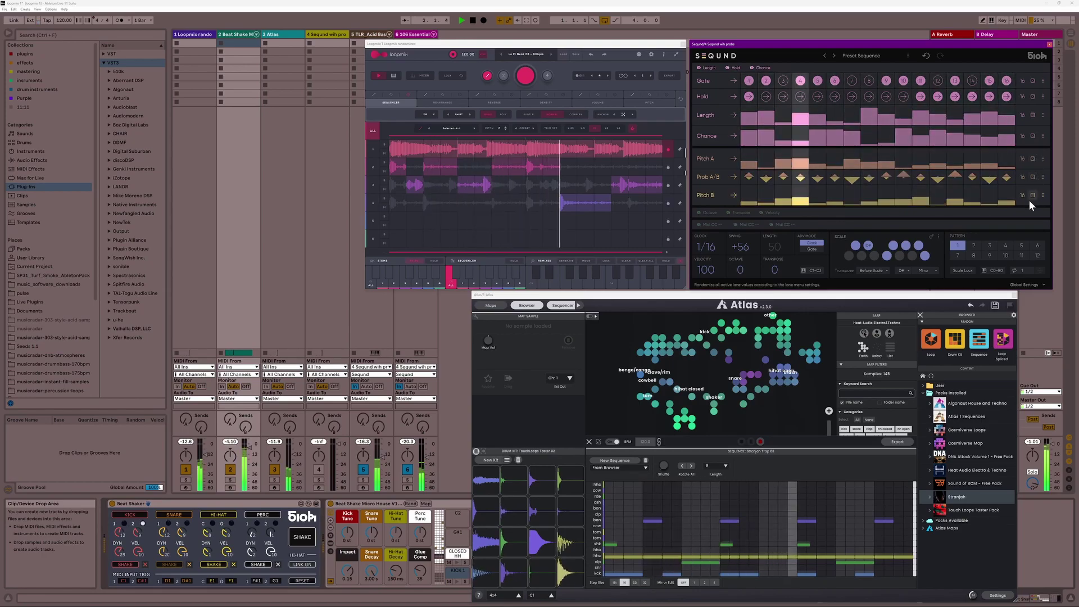
click(615, 460)
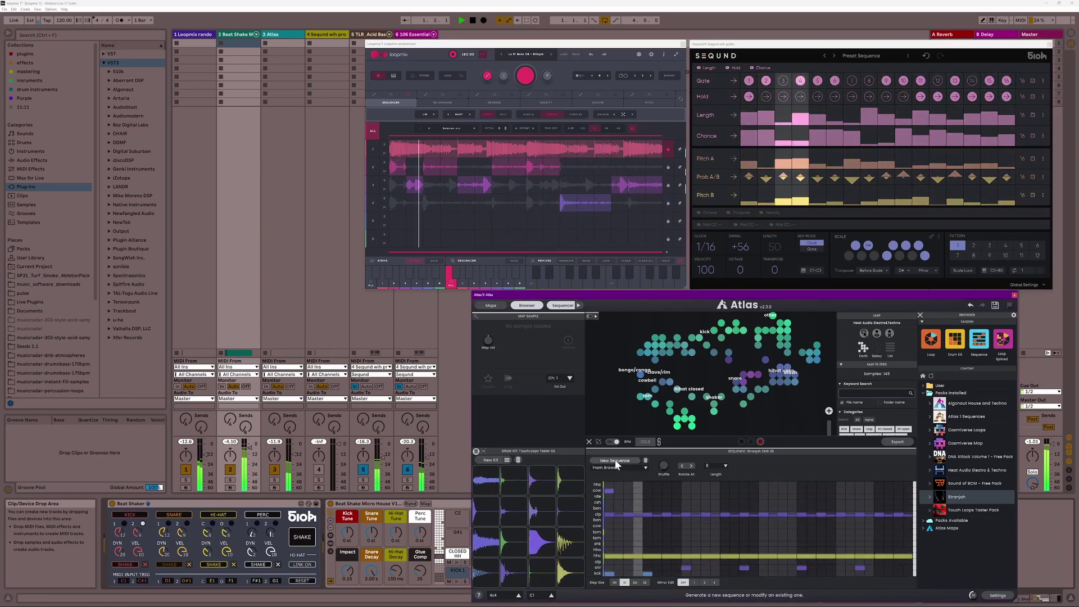
- Shake Beat Shaker and randomize the Loopmix sequence with the current loops
click(309, 538)
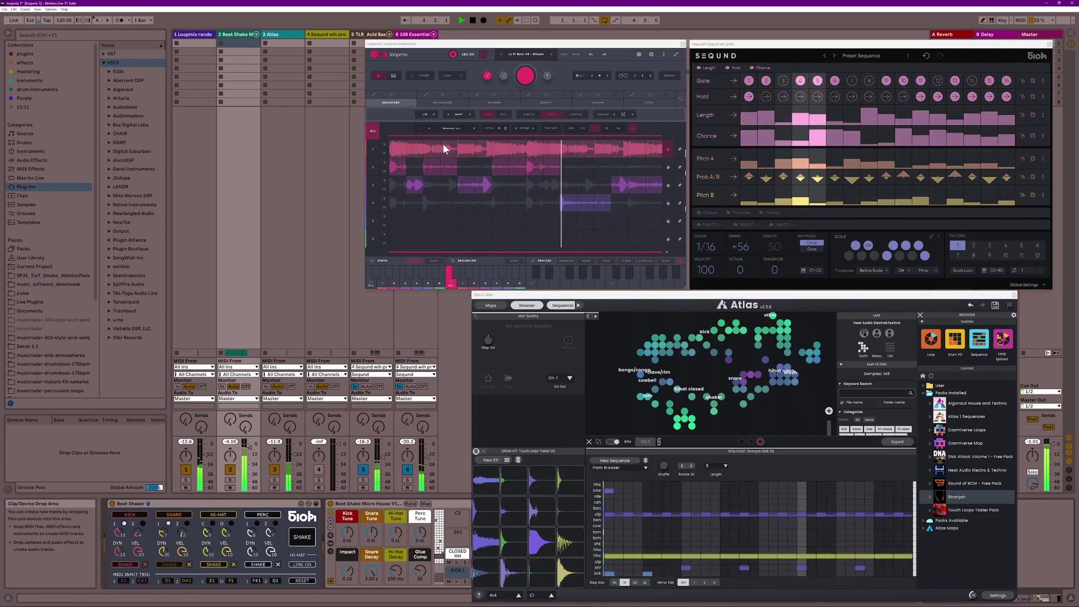
click(467, 94)
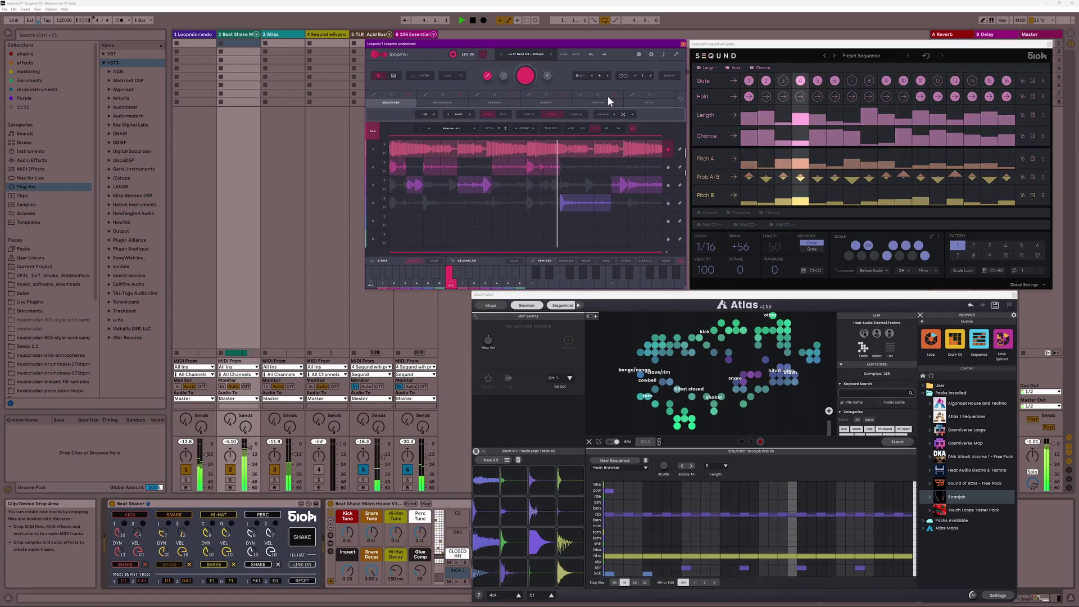
click(527, 76)
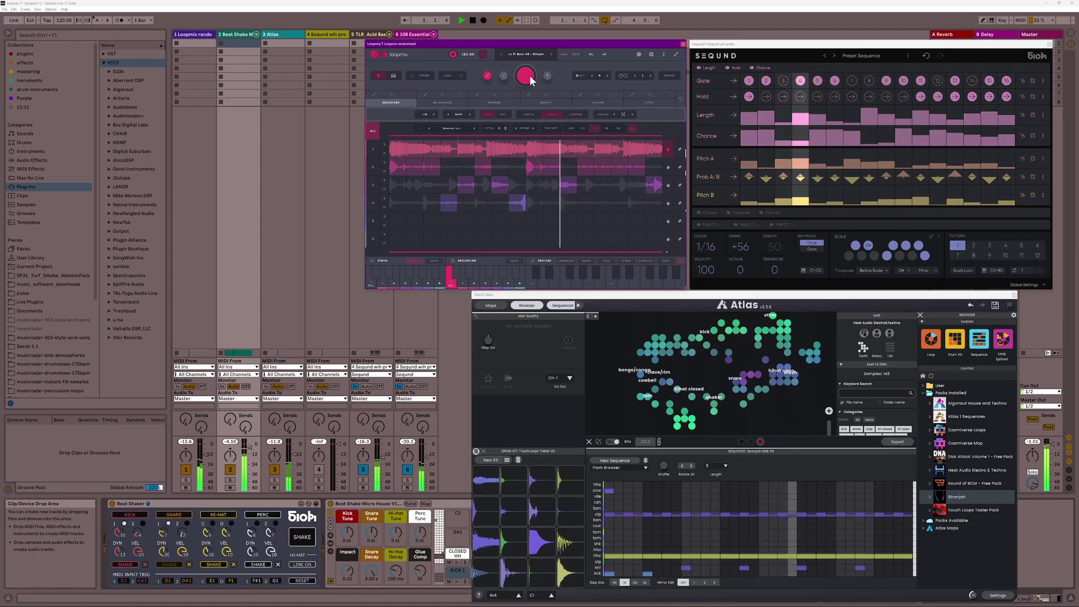
- Switch off several segments along Loopmix's first track to leave gaps in its loop
click(421, 147)
click(470, 147)
click(555, 148)
click(606, 146)
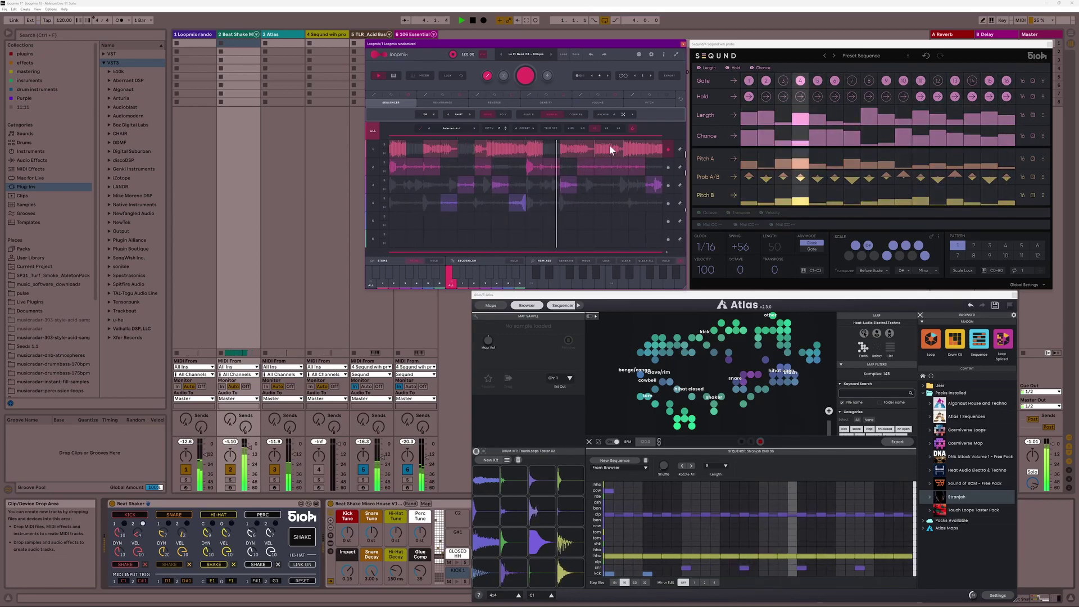
click(635, 146)
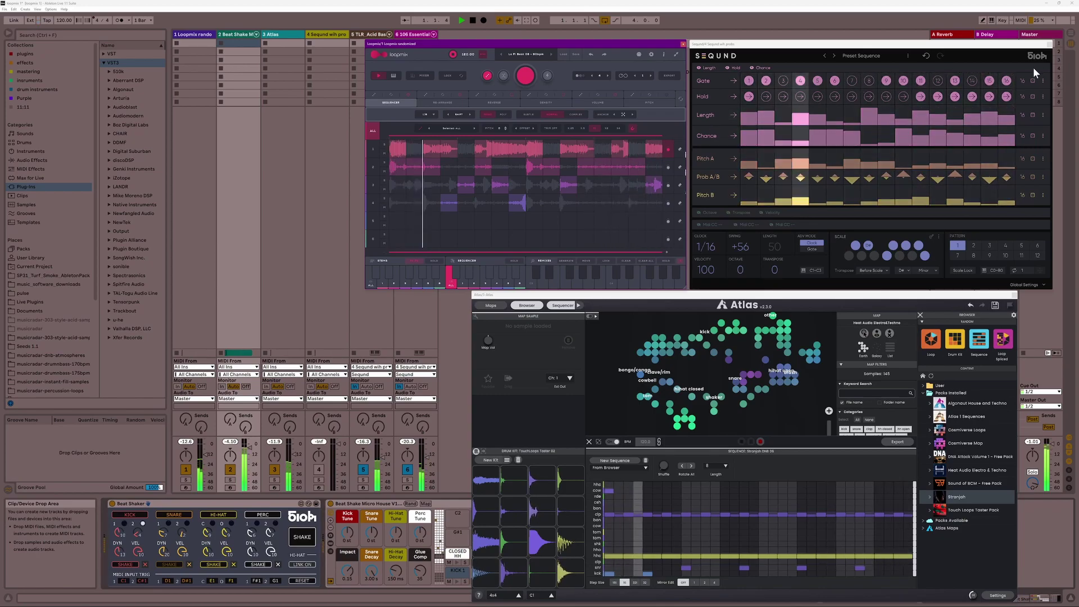
- Randomize the Seqund lanes Gate, Hold, Length, Chance, Pitch A and Prob A/B
click(1035, 81)
click(1034, 97)
click(1032, 115)
click(1035, 136)
click(1034, 159)
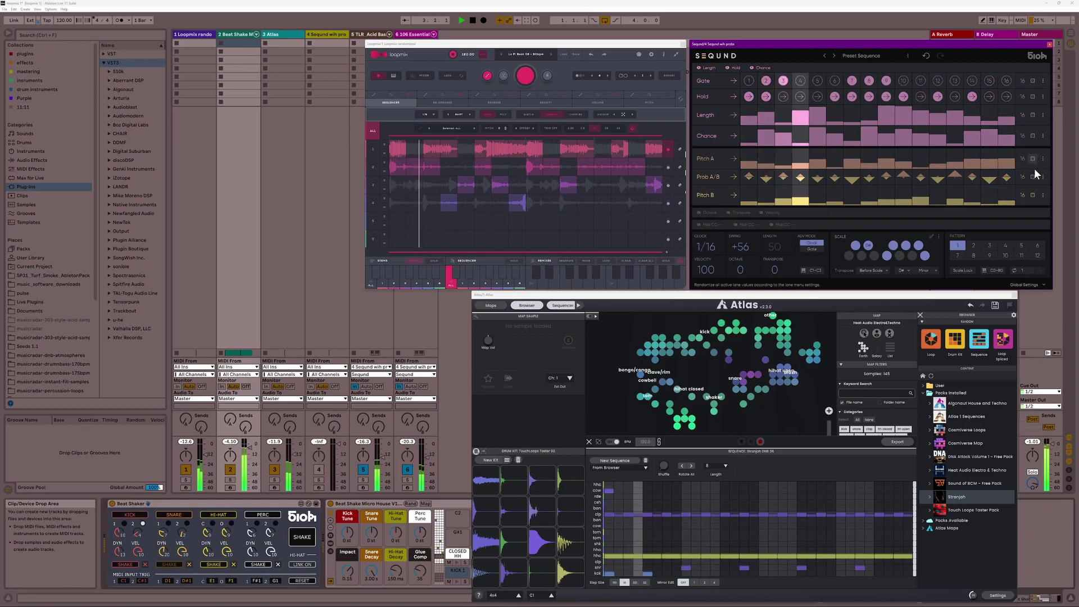
click(1034, 176)
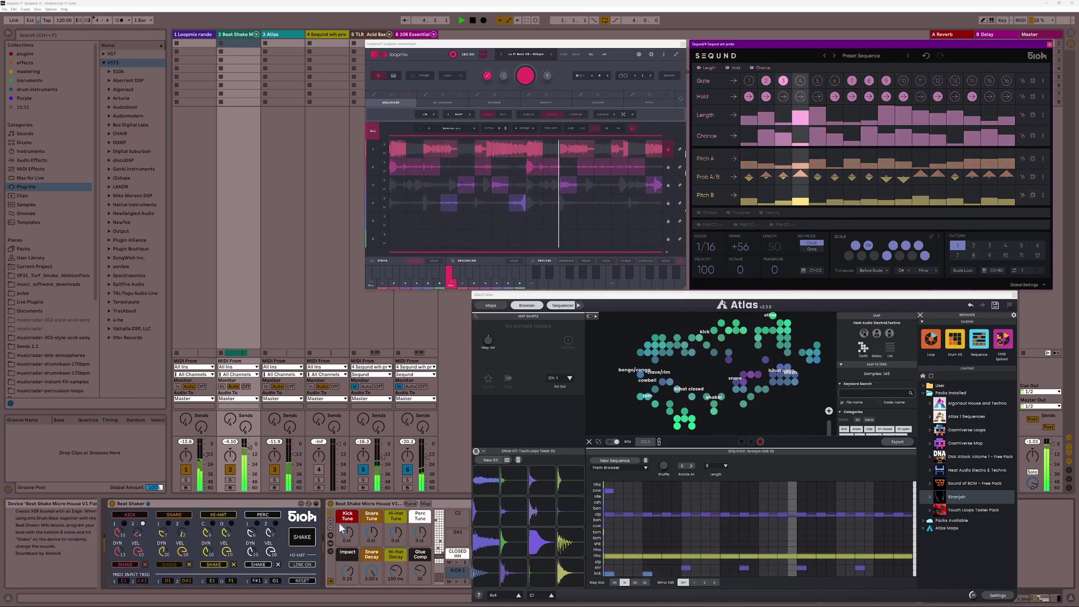
- Shake Beat Shaker, then generate several new Atlas sequences with the current kit, raising the shuffle amount along the way
click(302, 539)
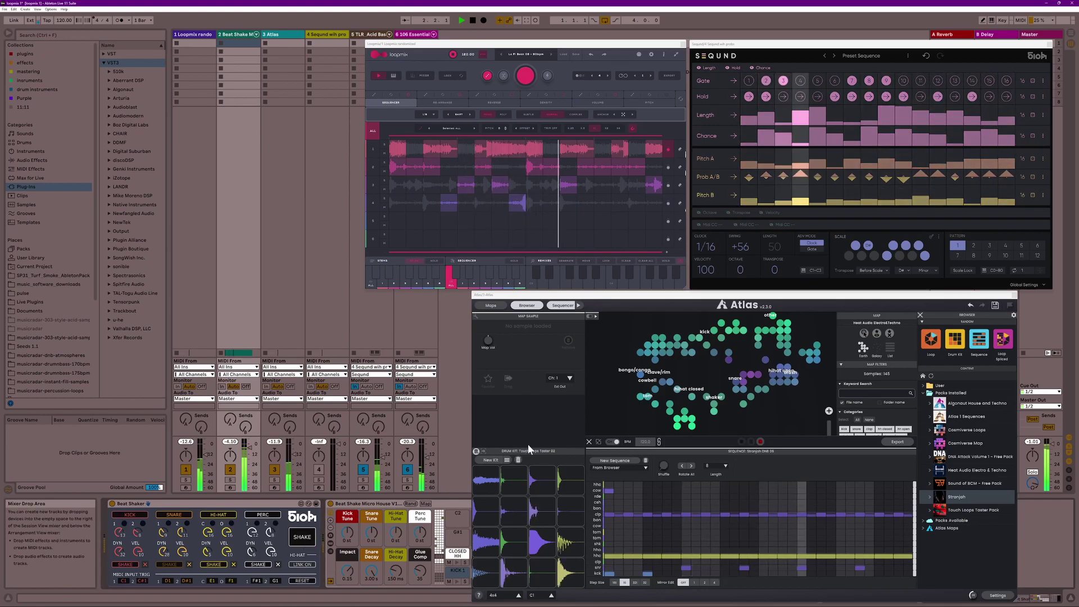
click(612, 461)
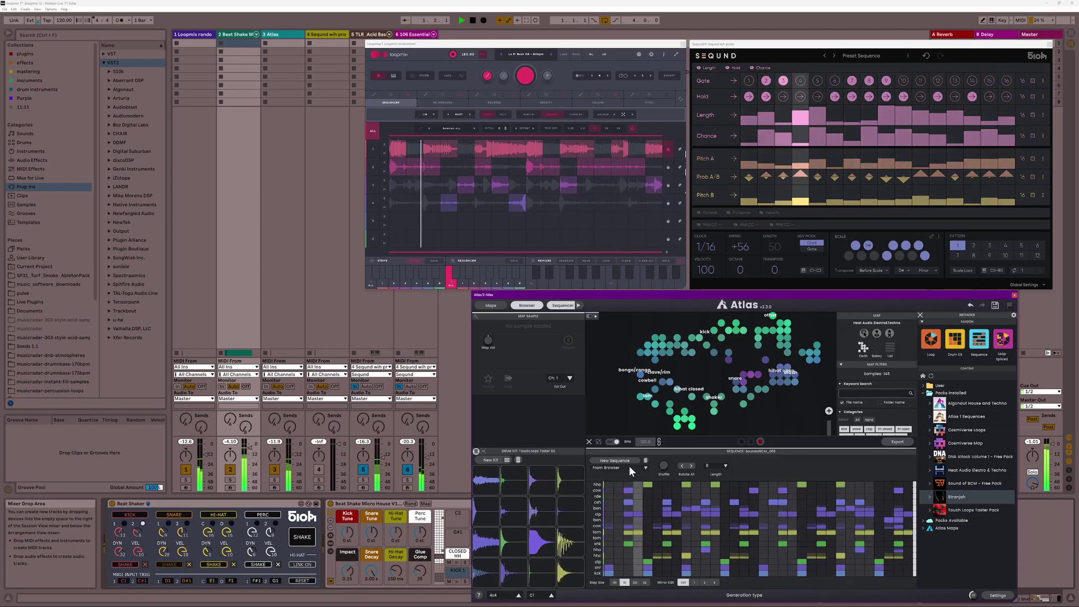
drag(663, 466, 657, 417)
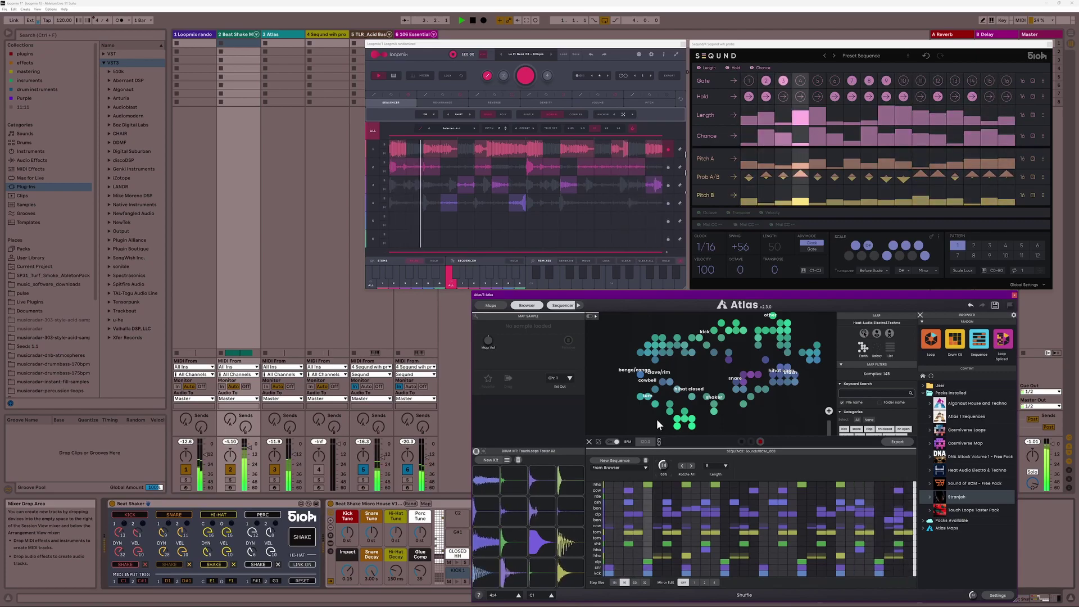
click(624, 460)
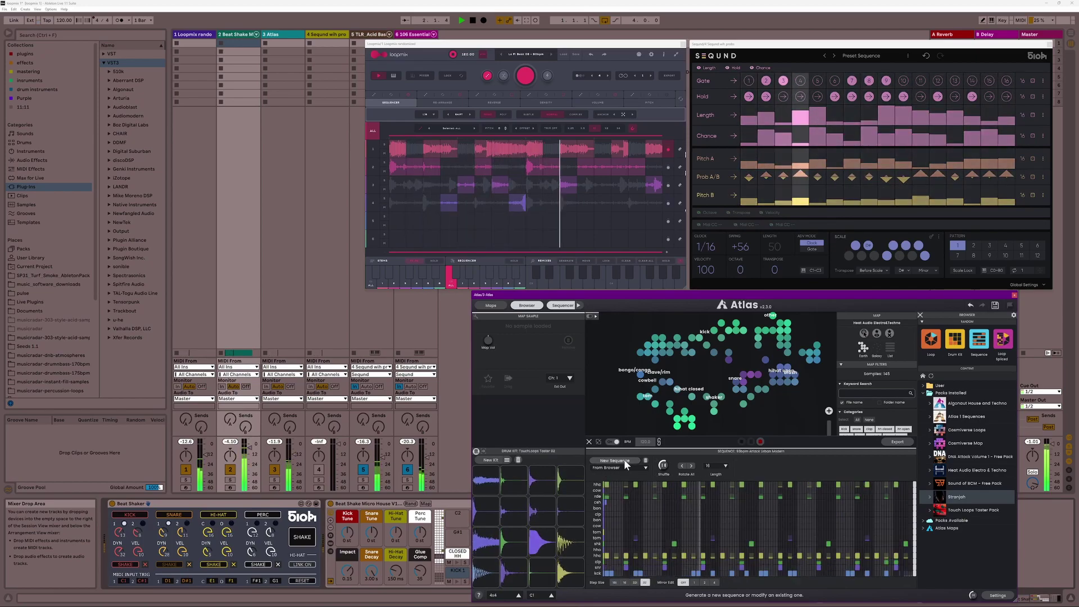
click(624, 460)
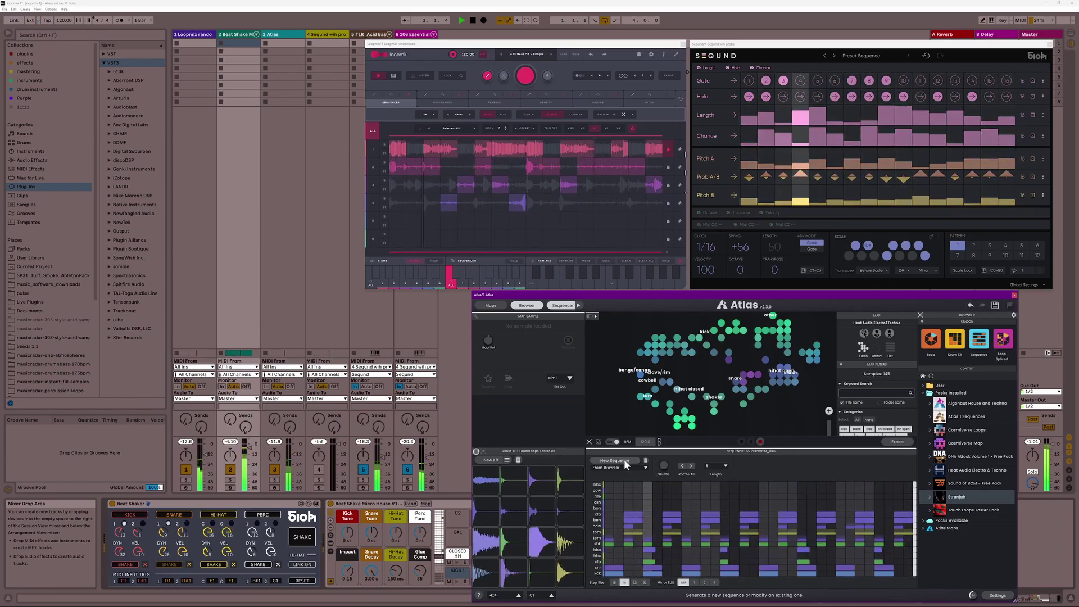
click(624, 460)
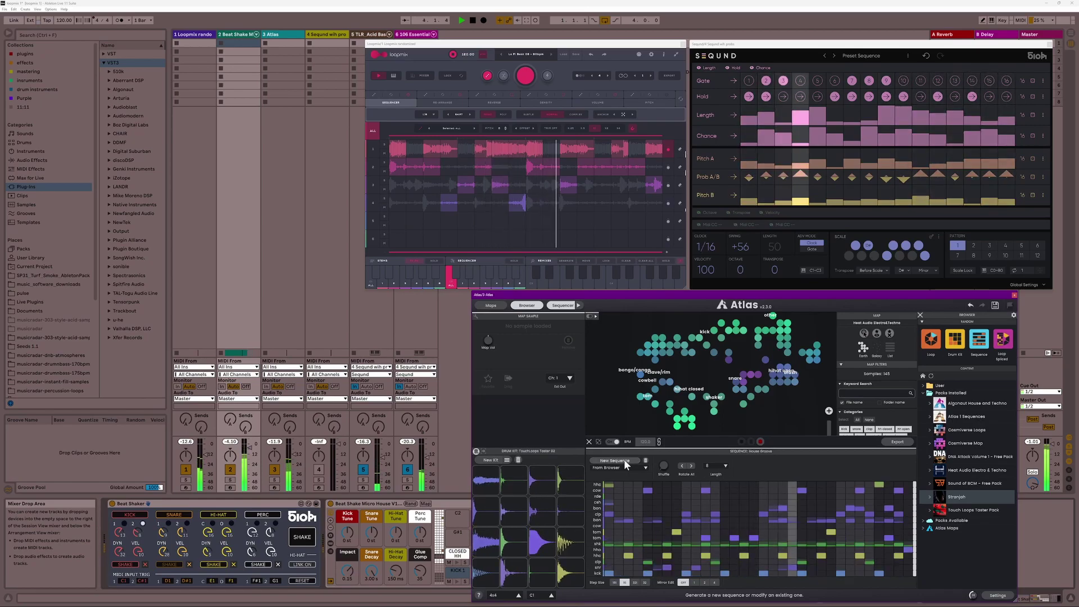
- Load a random new drum kit and sequence in Atlas and shake Beat Shaker
click(1001, 349)
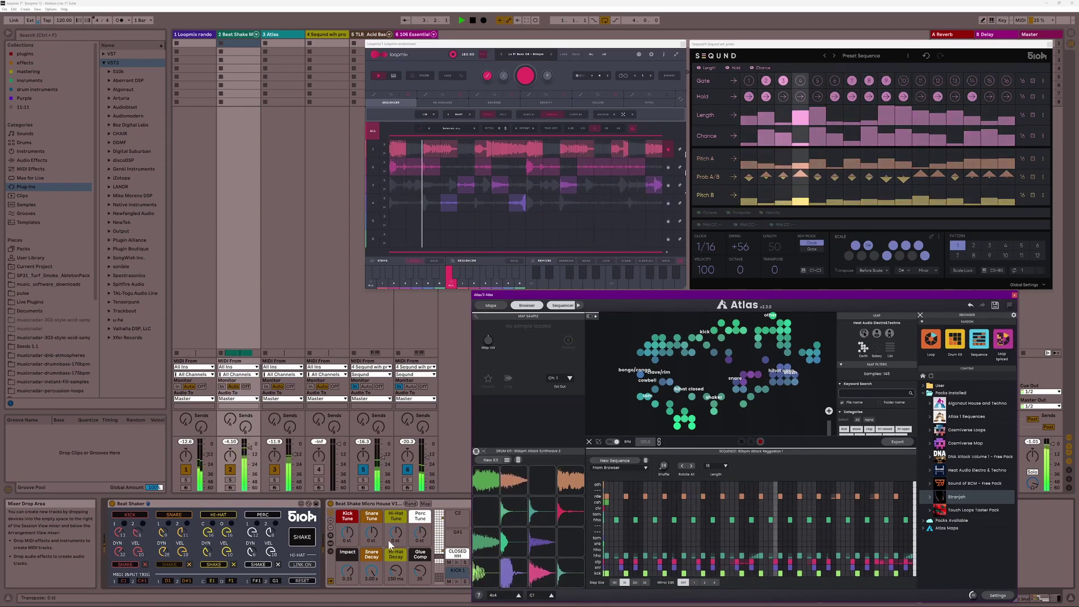
click(302, 538)
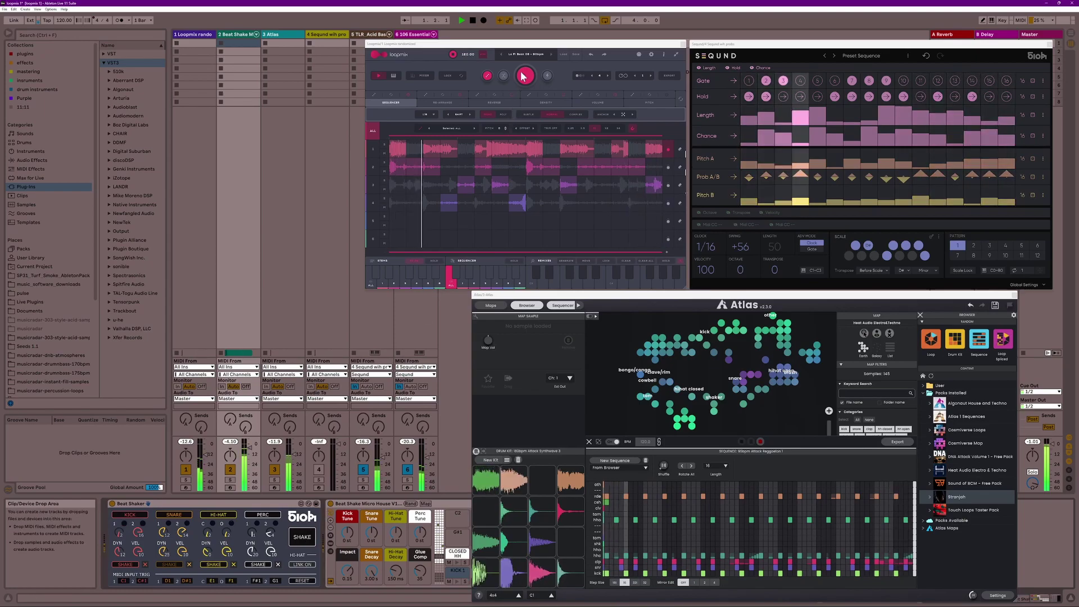
- Switch Loopmix to the next preset and randomize the Seqund lanes from Gate to Pitch B
click(551, 54)
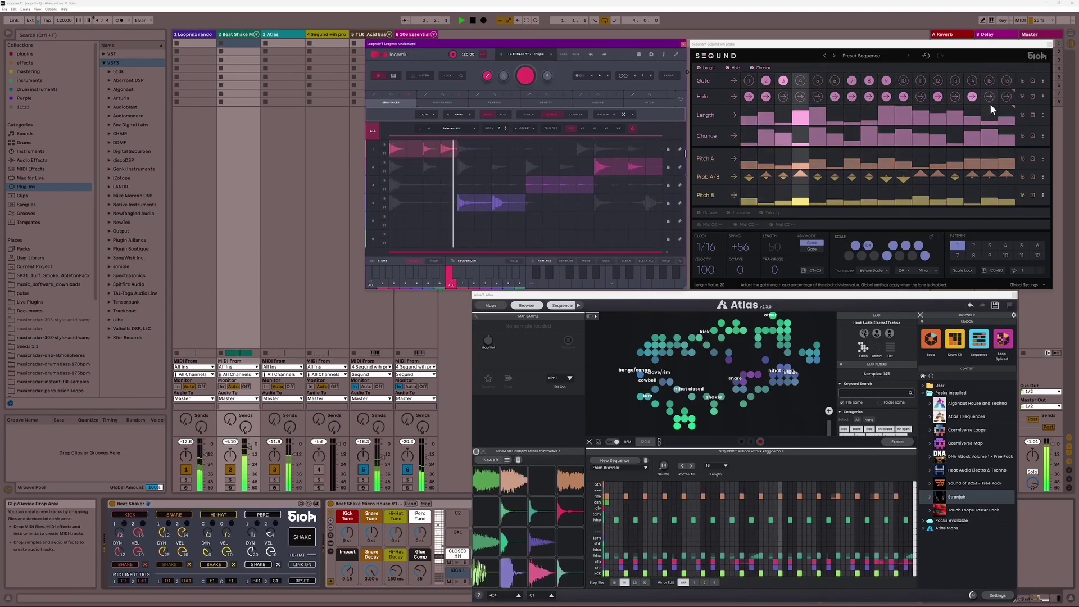
click(1031, 81)
click(1032, 96)
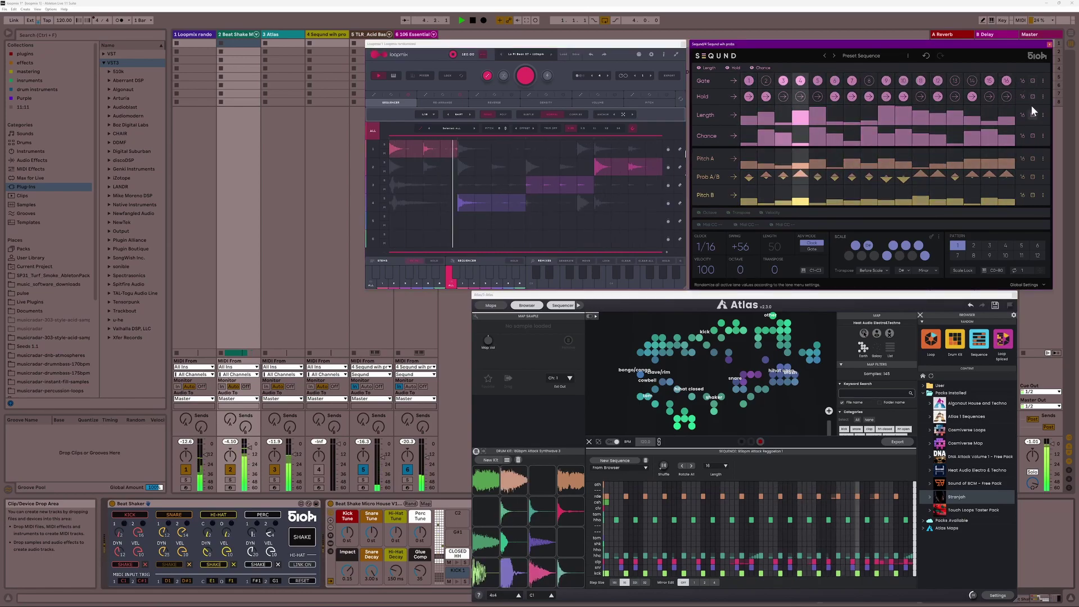
click(1032, 115)
click(1032, 138)
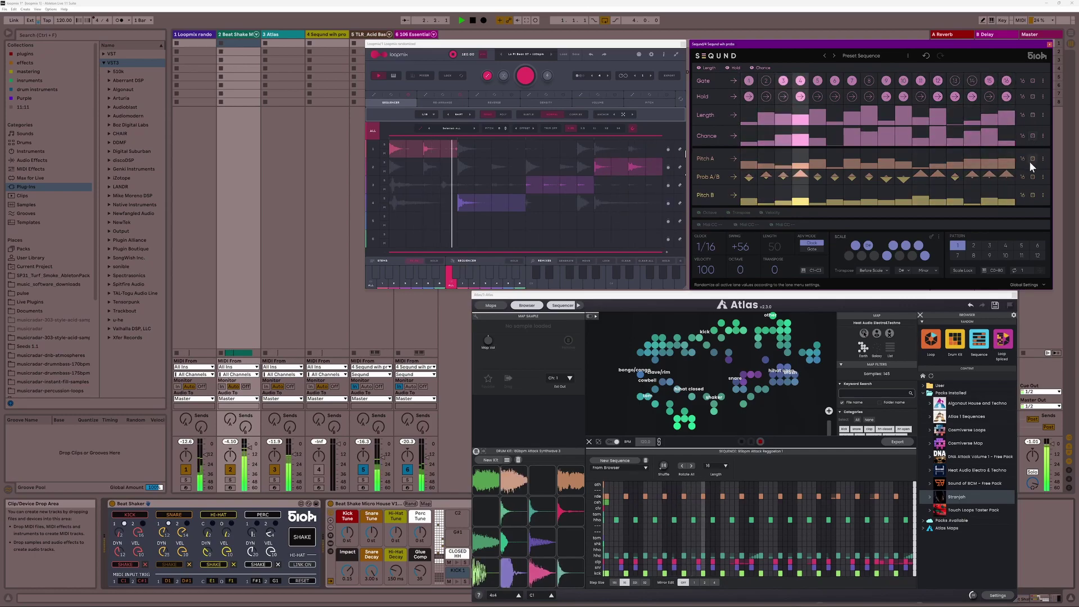
click(1033, 177)
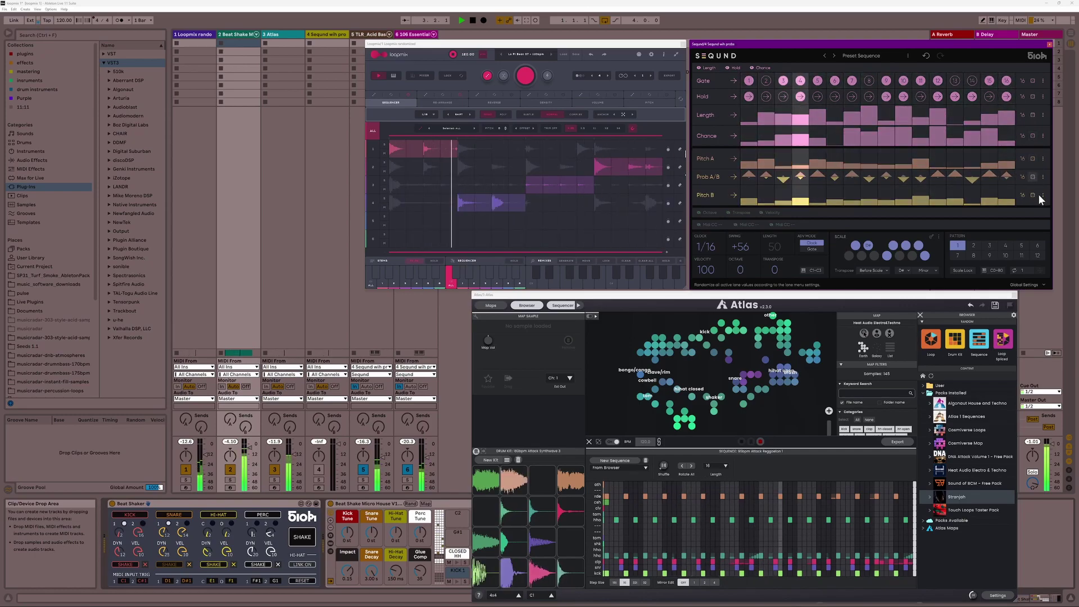
click(1035, 196)
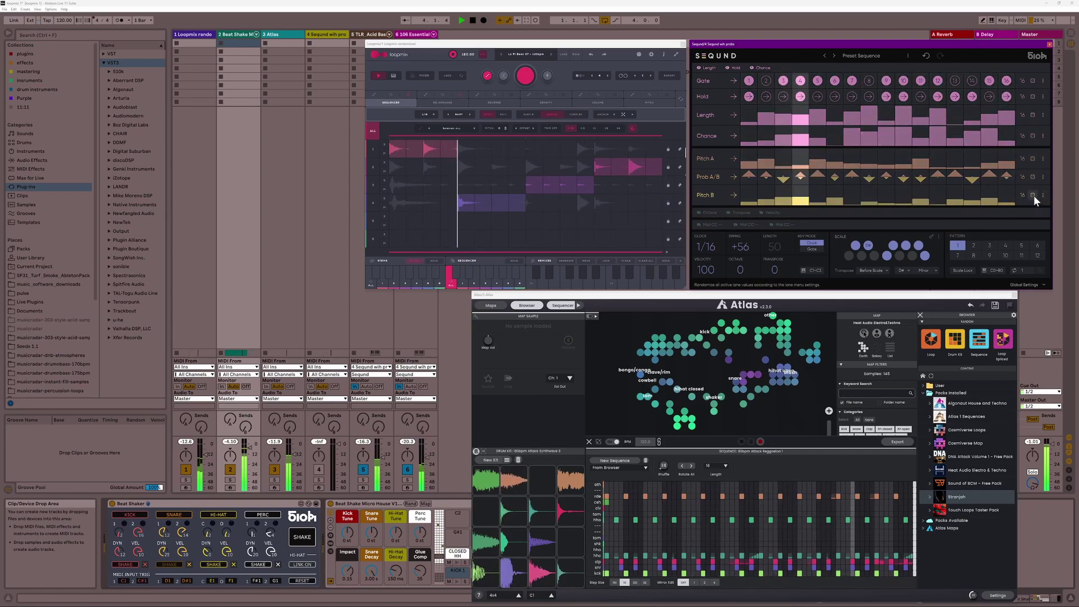
- Generate a new Atlas sequence for the current kit and shake Beat Shaker again
click(606, 462)
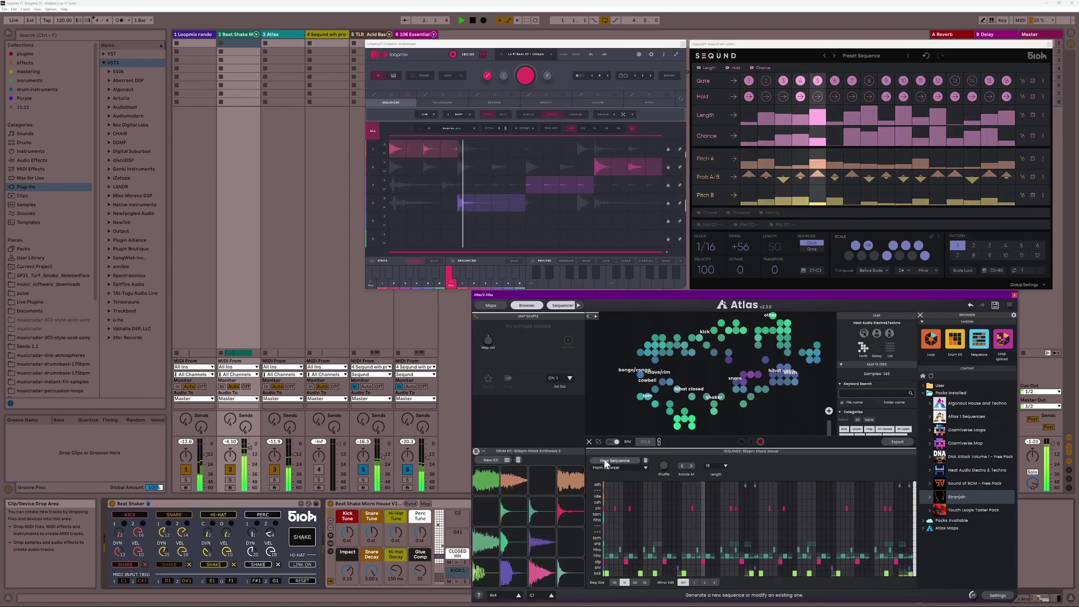
click(307, 540)
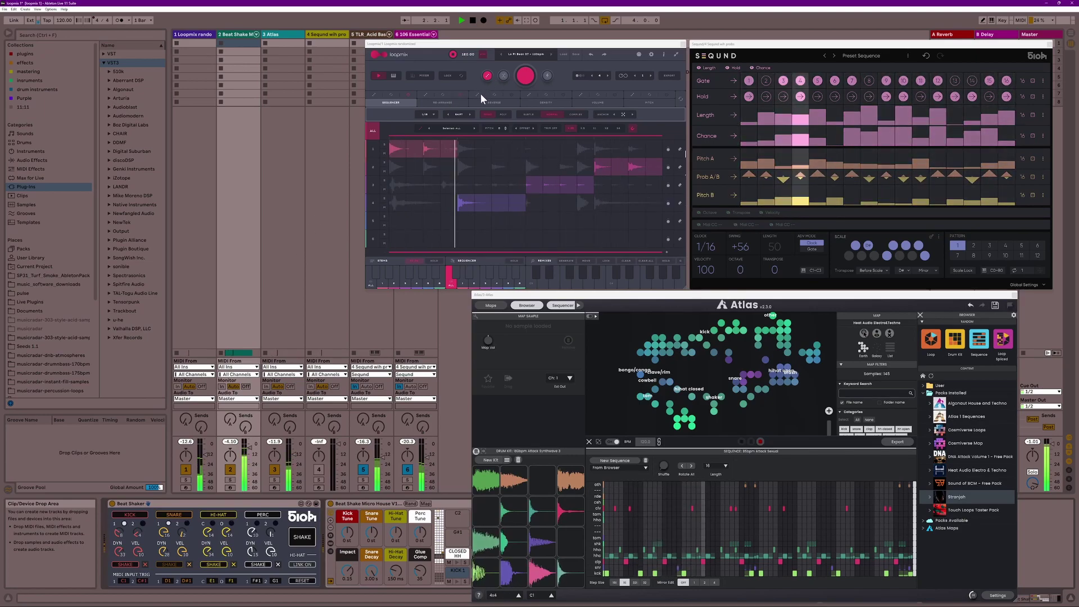
- Randomize the Loopmix sequence with its current loops and move on to the next Loopmix preset
click(518, 95)
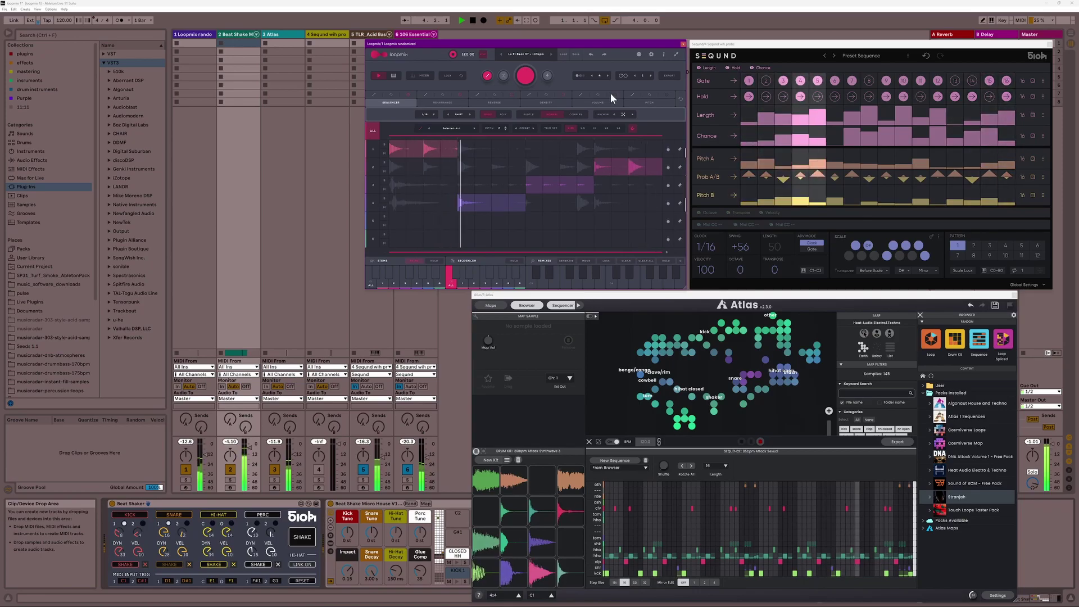
click(529, 75)
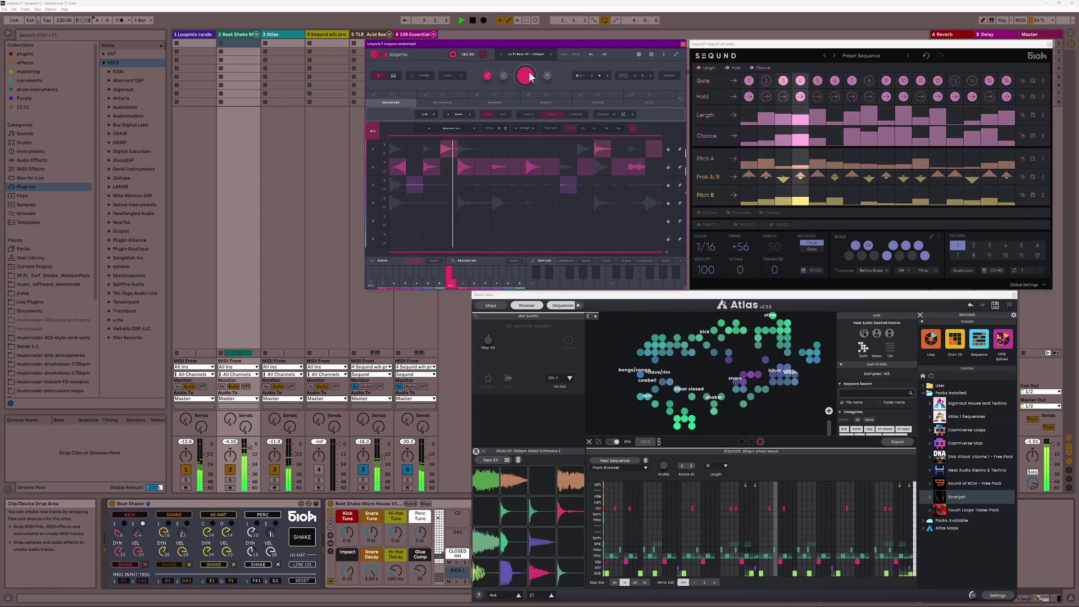
click(552, 51)
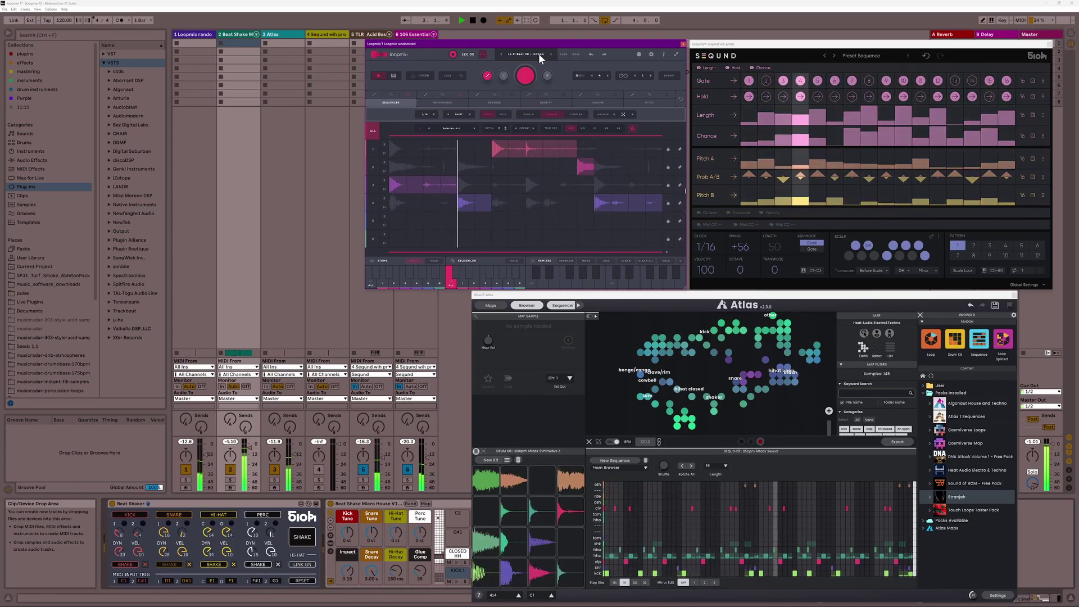
- Load a different Lo Fi Beat preset from the Loopmix preset library
click(539, 53)
scroll(528, 163, down, 3)
scroll(528, 161, down, 1)
scroll(515, 177, up, 1)
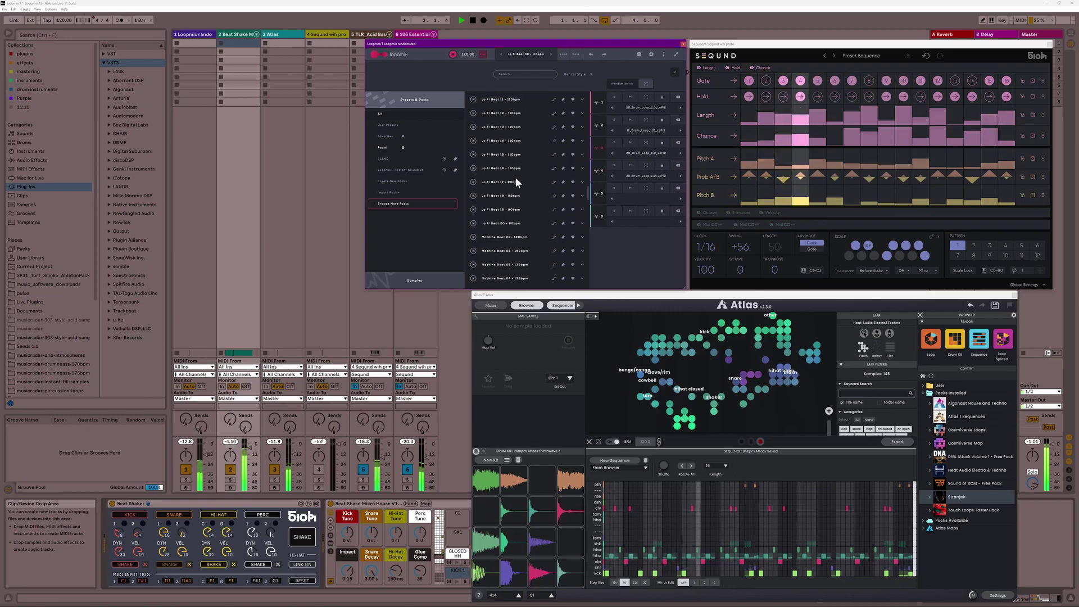
click(508, 163)
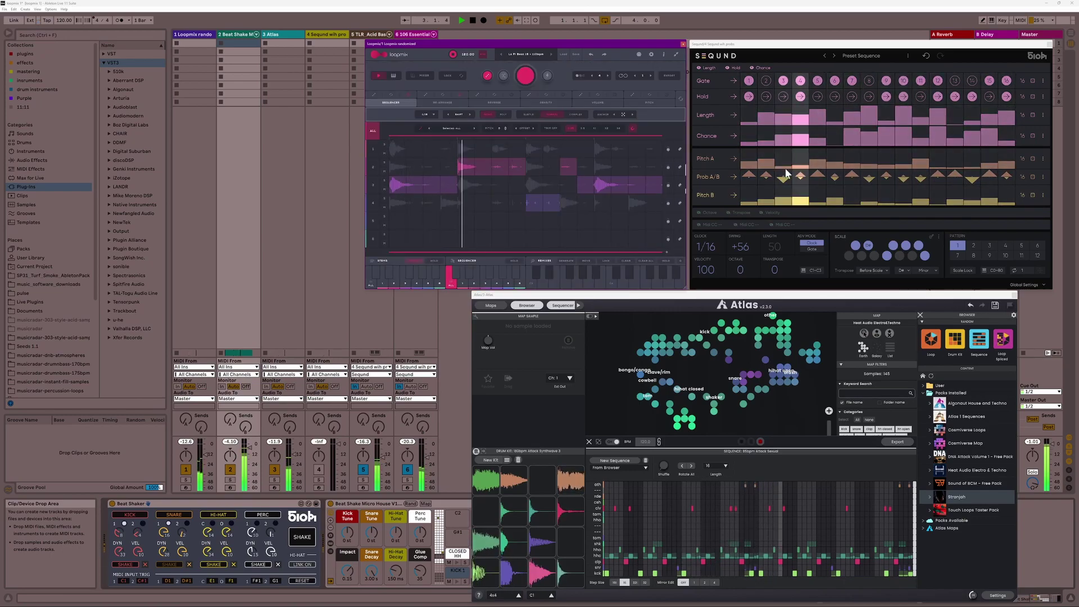
- Randomize the Seqund lanes again, including Gate, Length, Chance, Prob A/B and Pitch B
click(1032, 80)
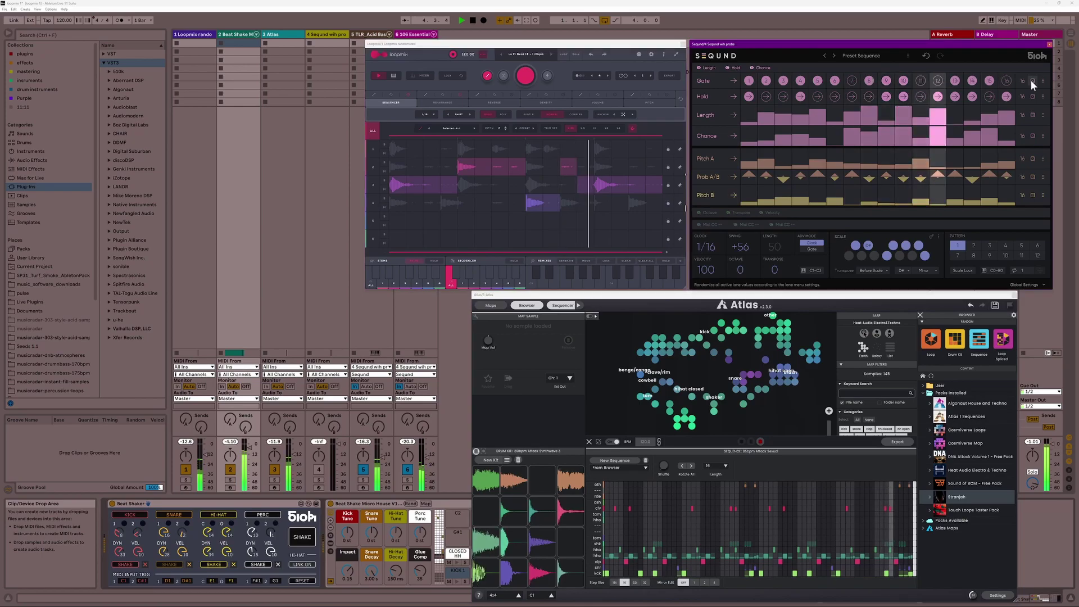
click(1033, 114)
click(1033, 138)
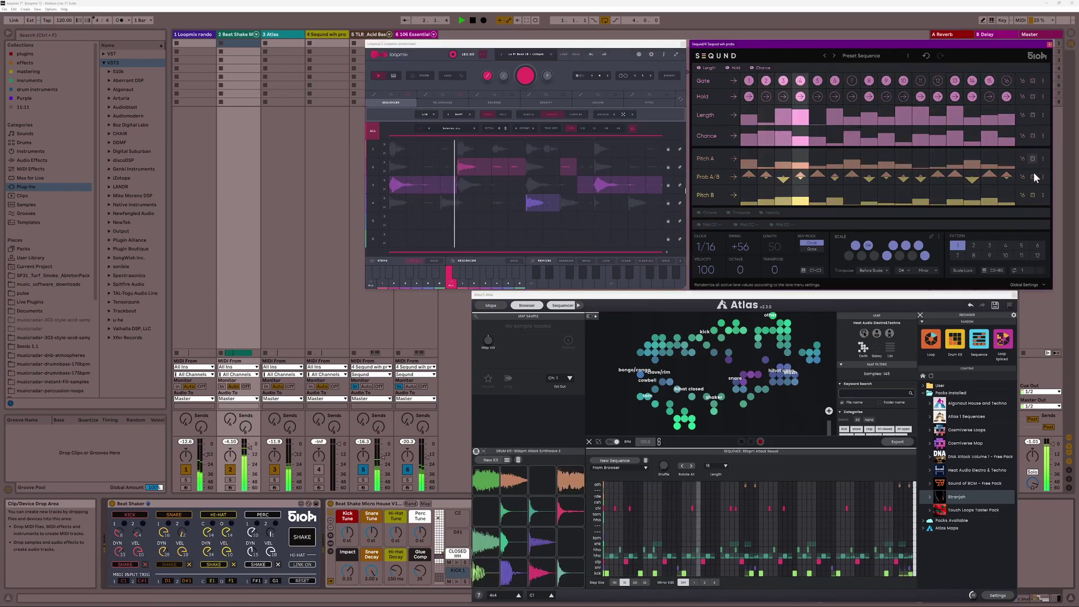
click(1033, 178)
click(1033, 195)
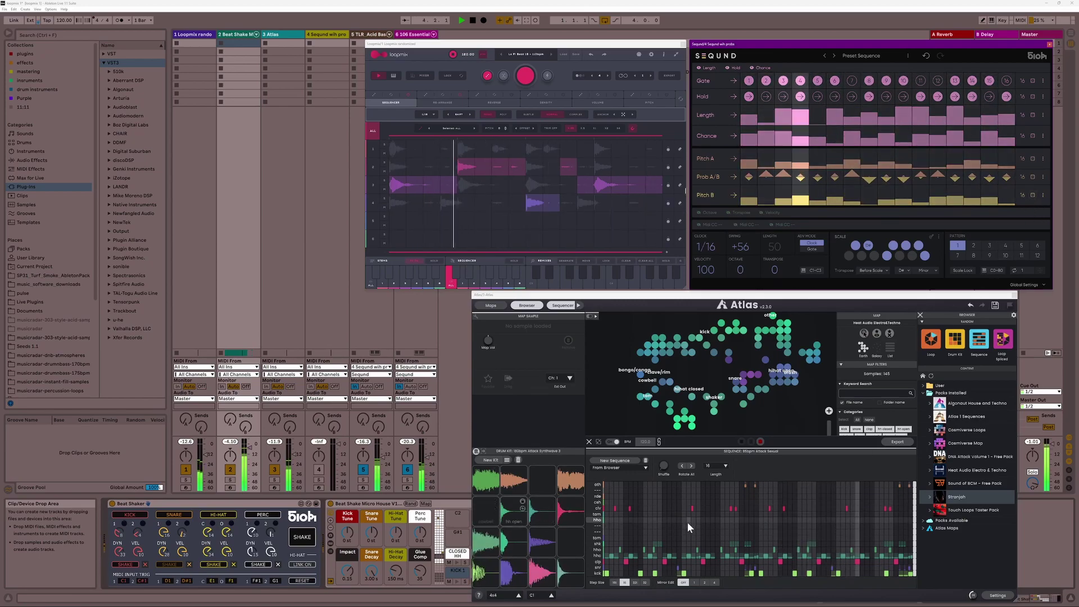
- Generate two more Atlas sequences with the current kit and shake Beat Shaker
click(622, 460)
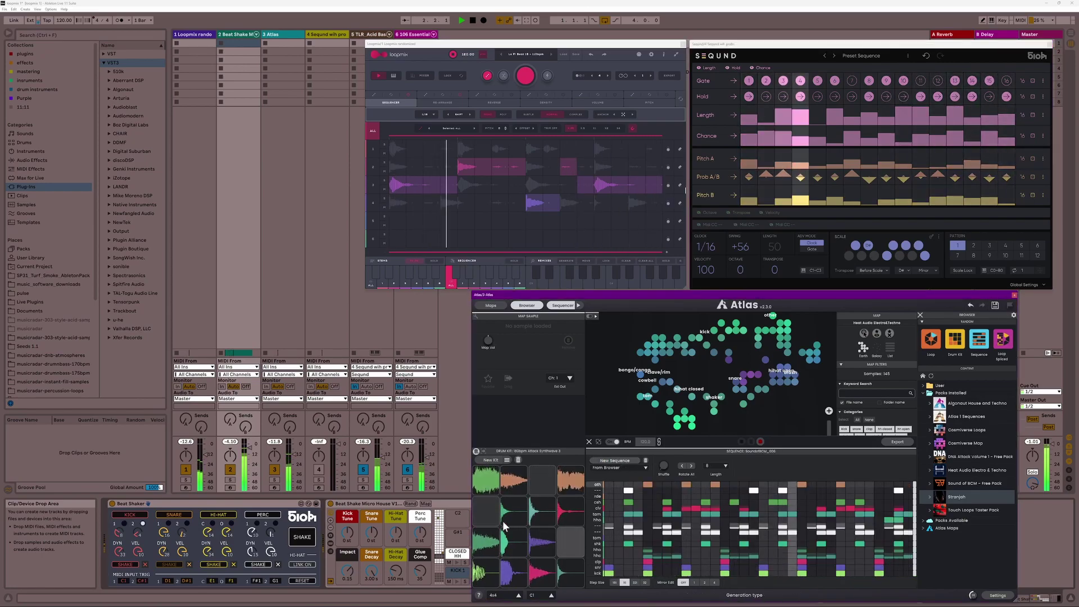
click(620, 461)
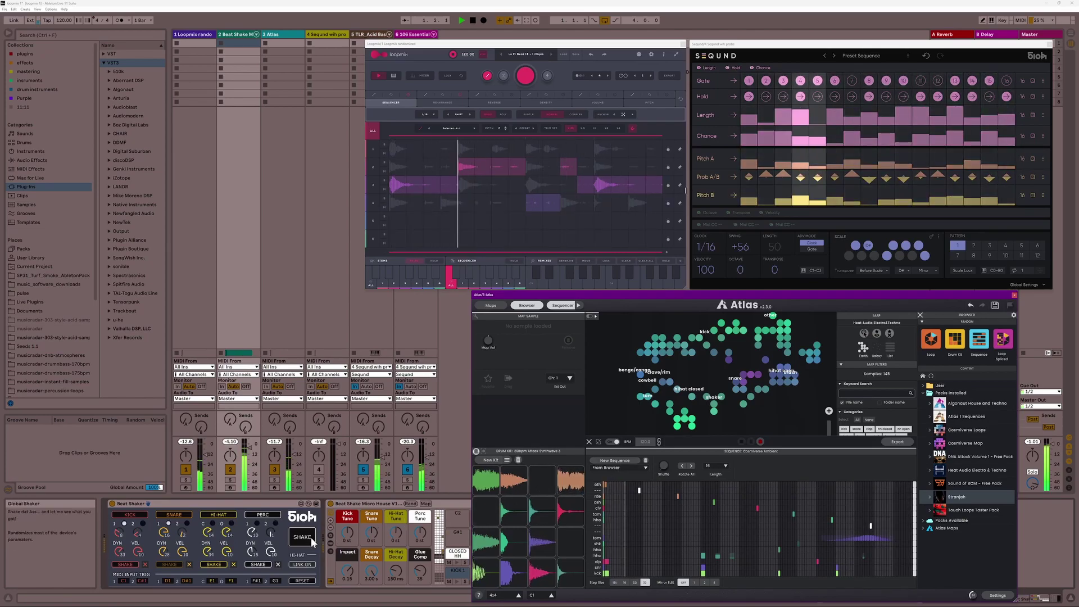
click(447, 315)
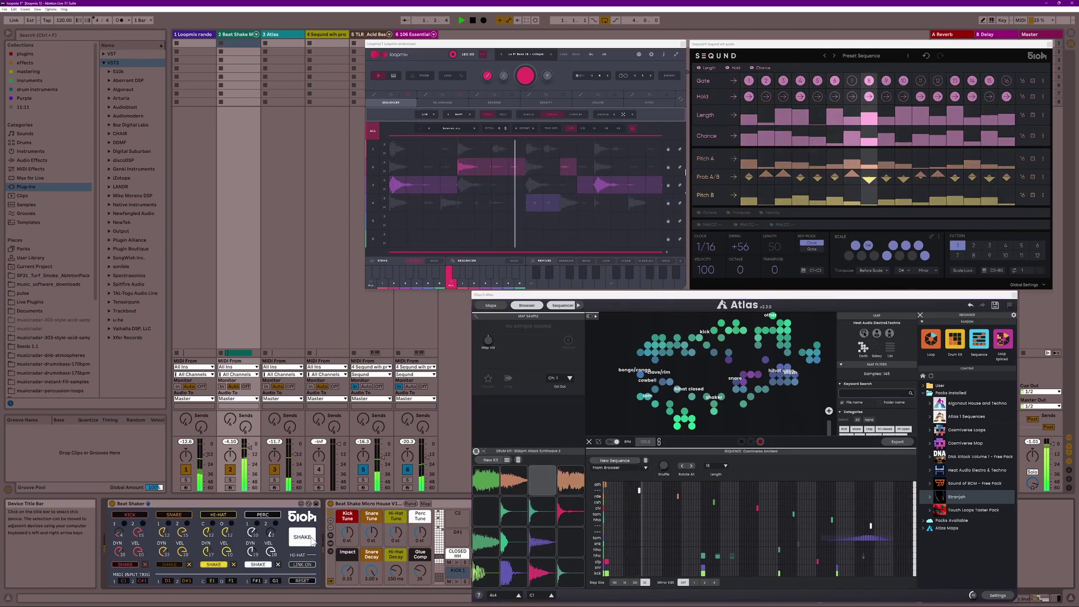
- Browse the Loopmix preset library past the DnB kits and load a Dub Kit preset
click(524, 53)
scroll(530, 154, down, 5)
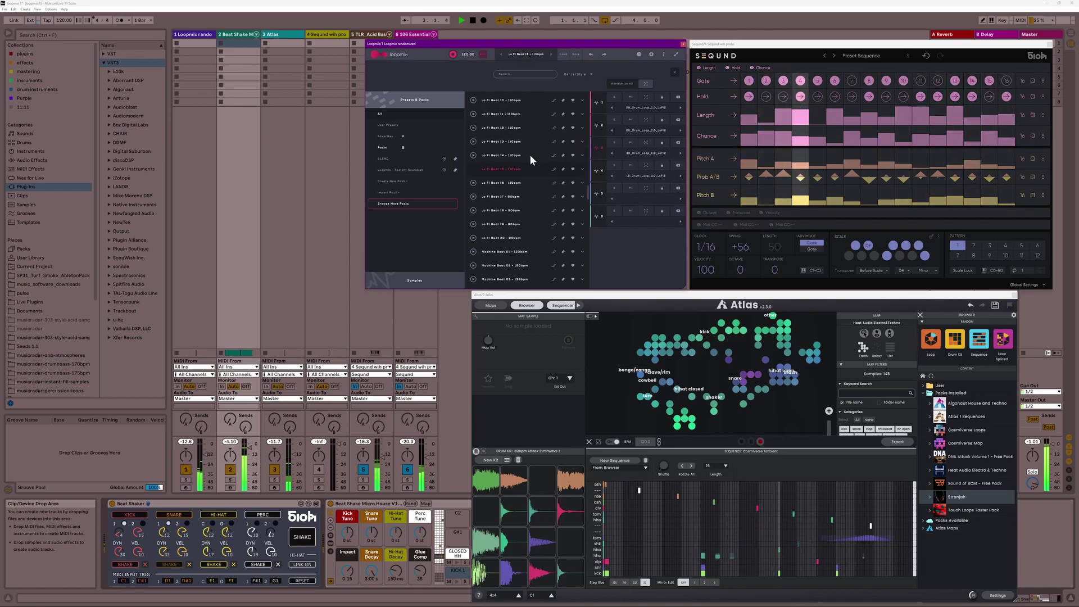
scroll(532, 150, down, 5)
scroll(534, 148, down, 5)
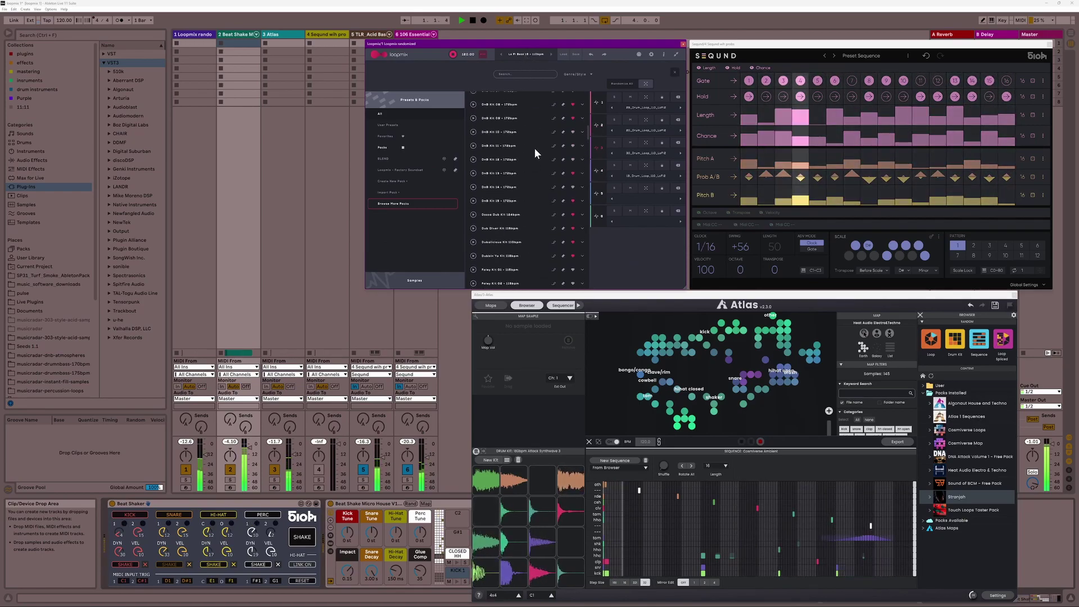
scroll(535, 148, down, 3)
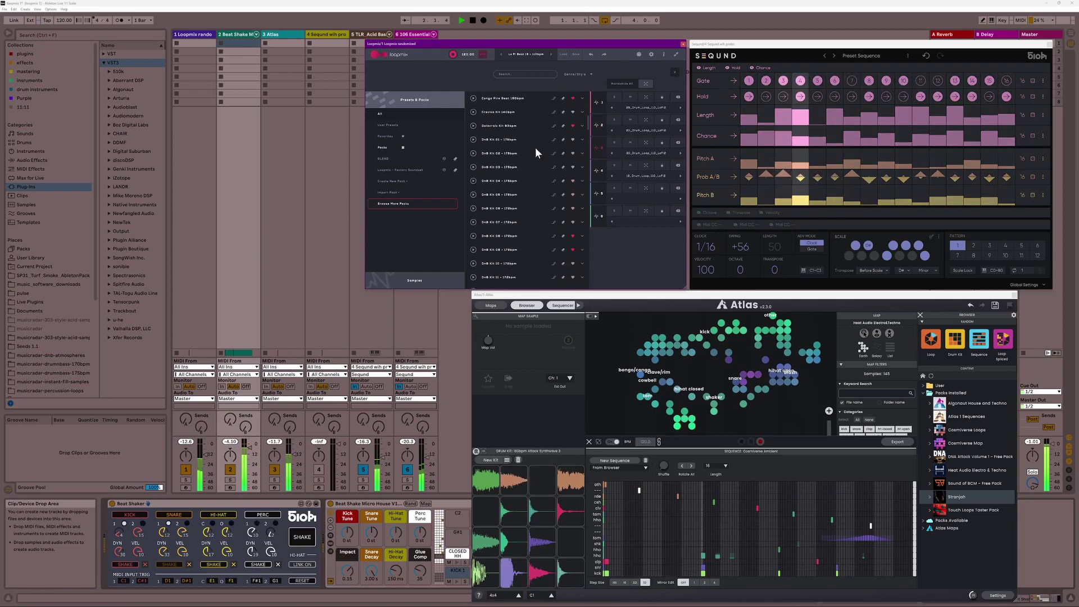
scroll(535, 147, down, 2)
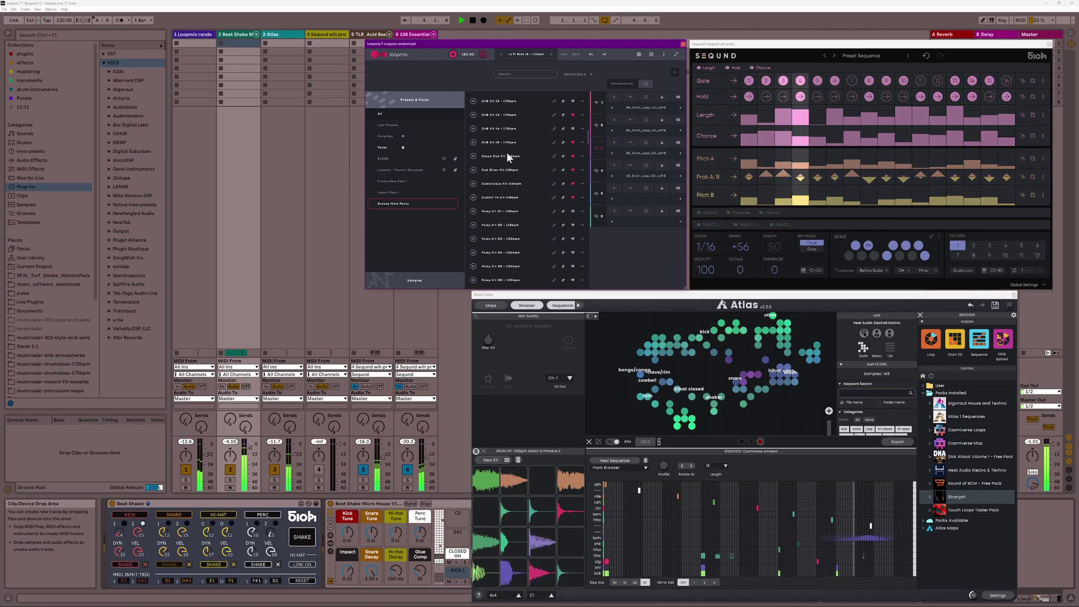
click(503, 154)
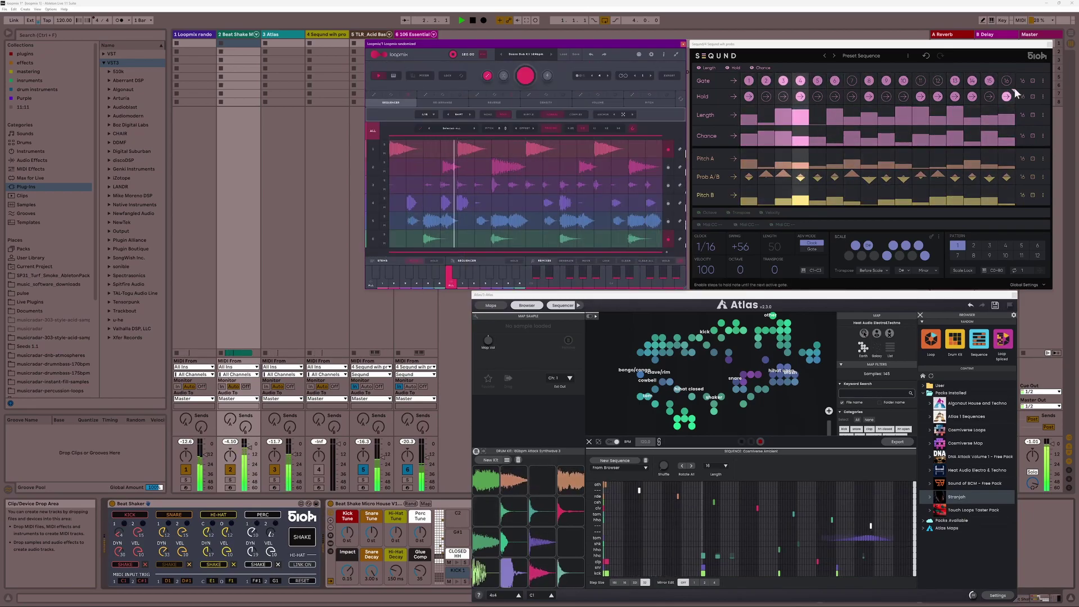
- Randomize the seven Seqund lanes Gate, Hold, Length, Chance, Pitch A, Prob A/B and Pitch B
click(1033, 80)
click(1034, 96)
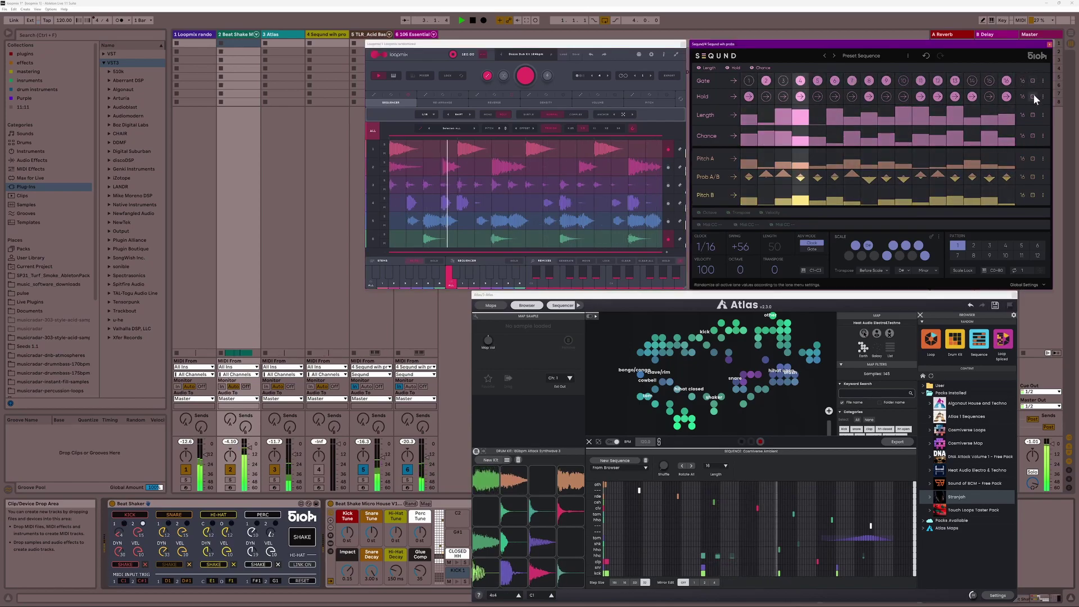
click(1034, 115)
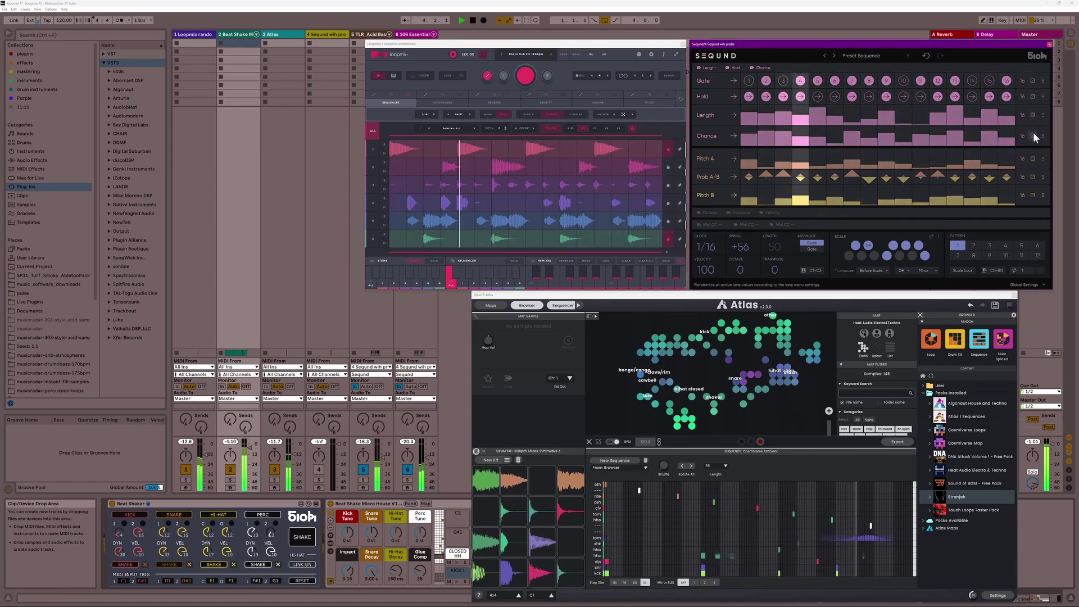
click(1033, 135)
click(1034, 158)
click(1035, 177)
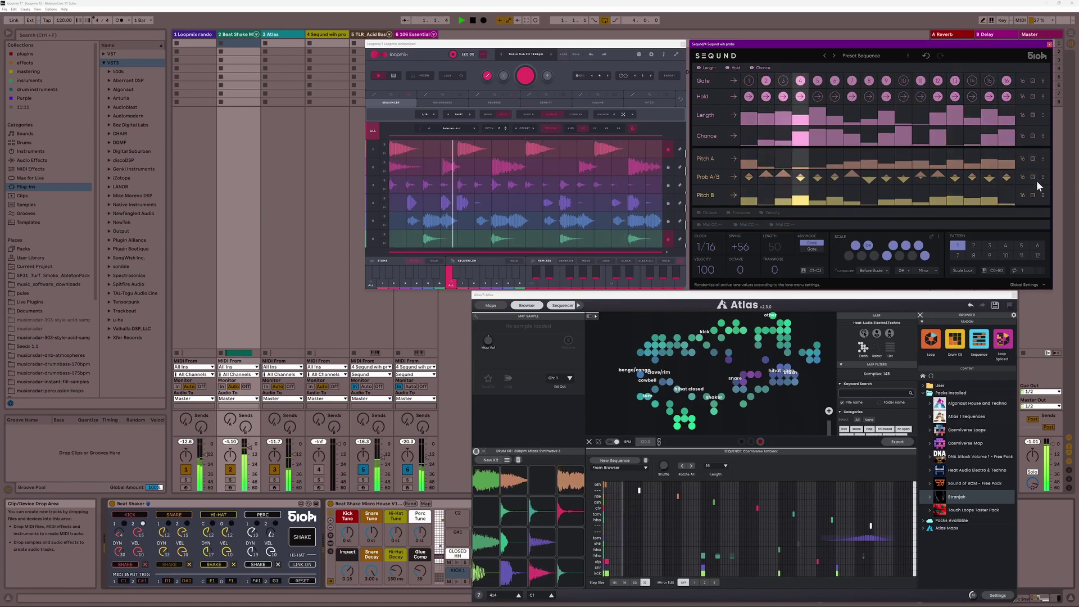
click(1035, 195)
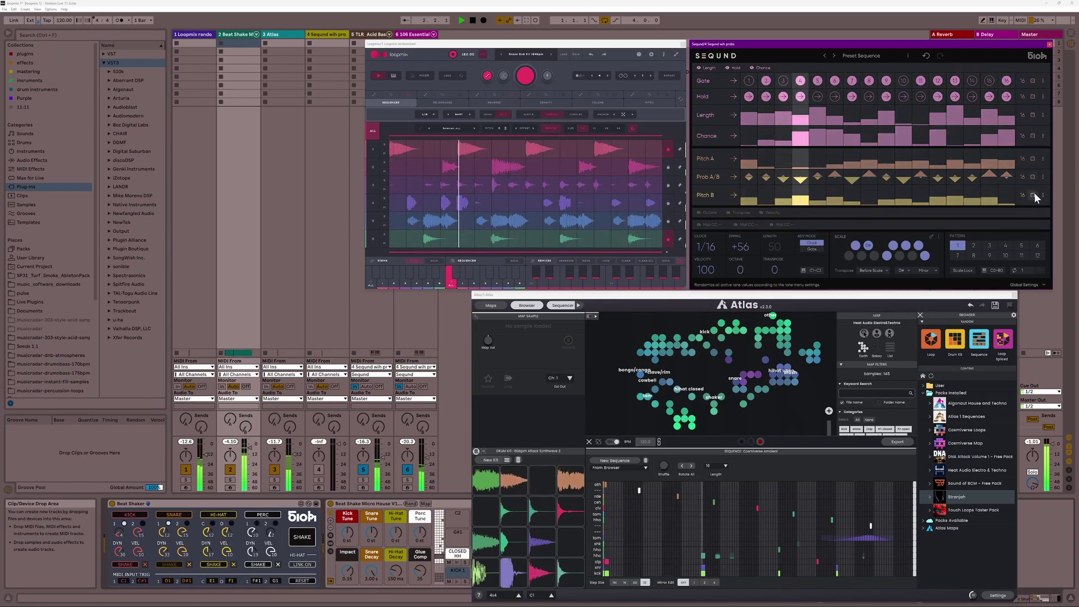
- Generate two new Atlas sequences, then create a new Atlas loop from a random drum kit and random sequence
click(596, 459)
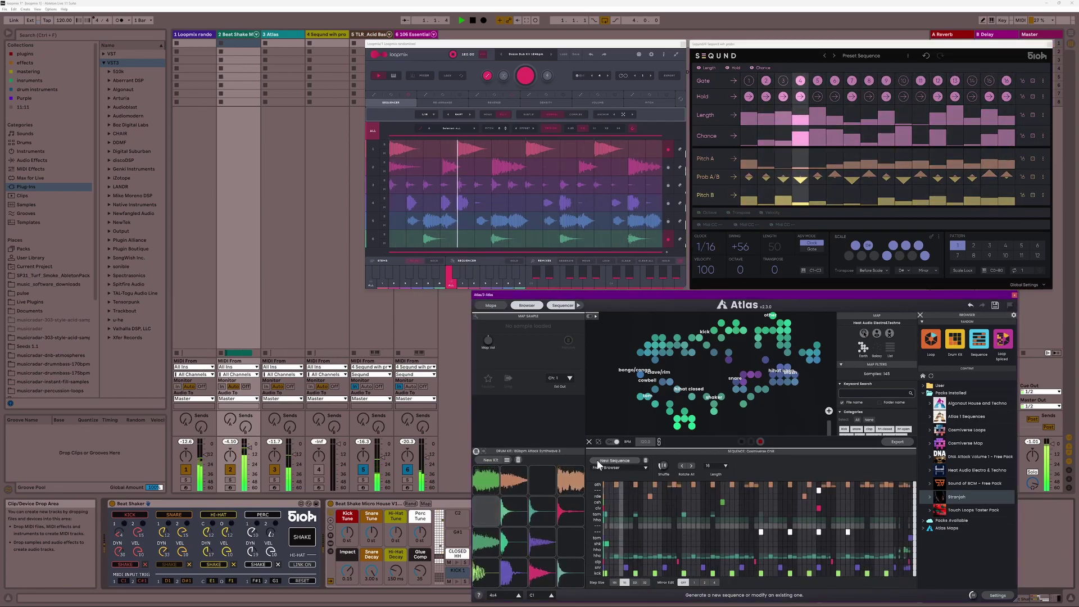
click(596, 460)
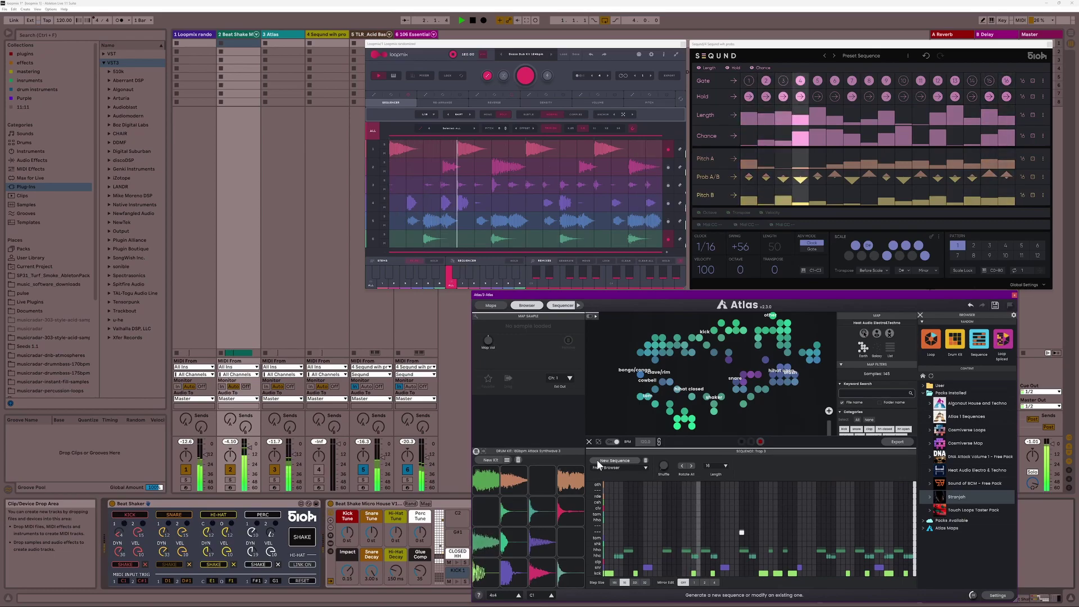
click(1000, 341)
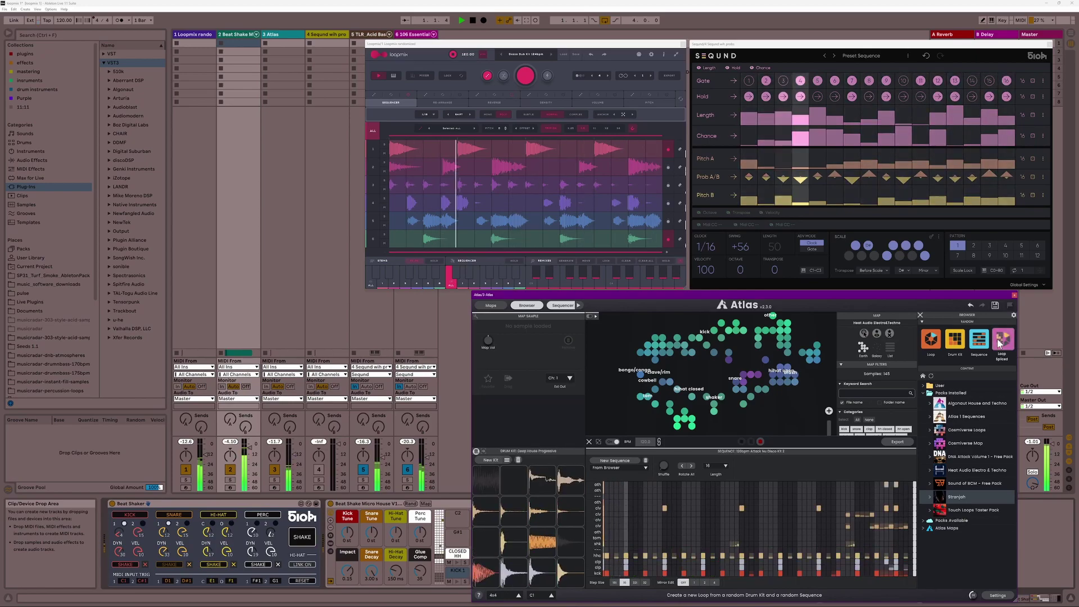
- Shake the Beat Shaker pattern and randomize the Loopmix sequence twice
click(302, 539)
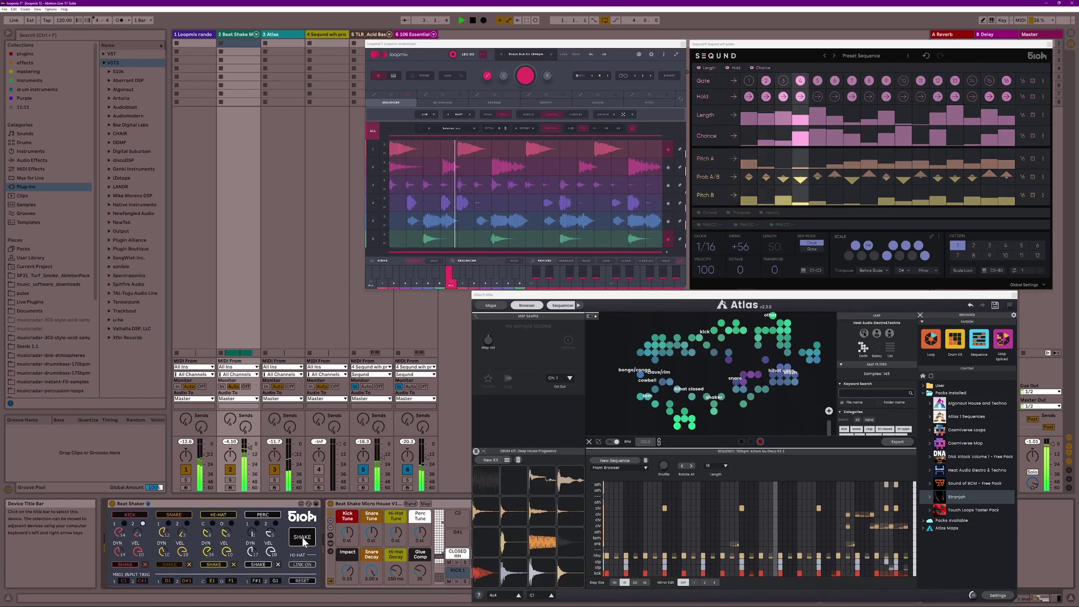
click(526, 74)
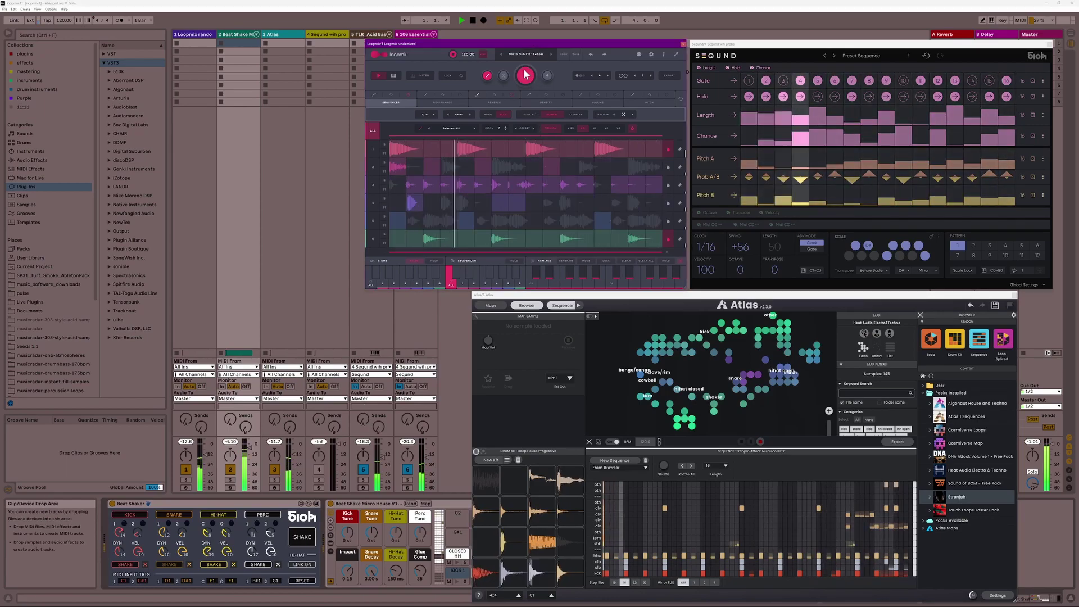
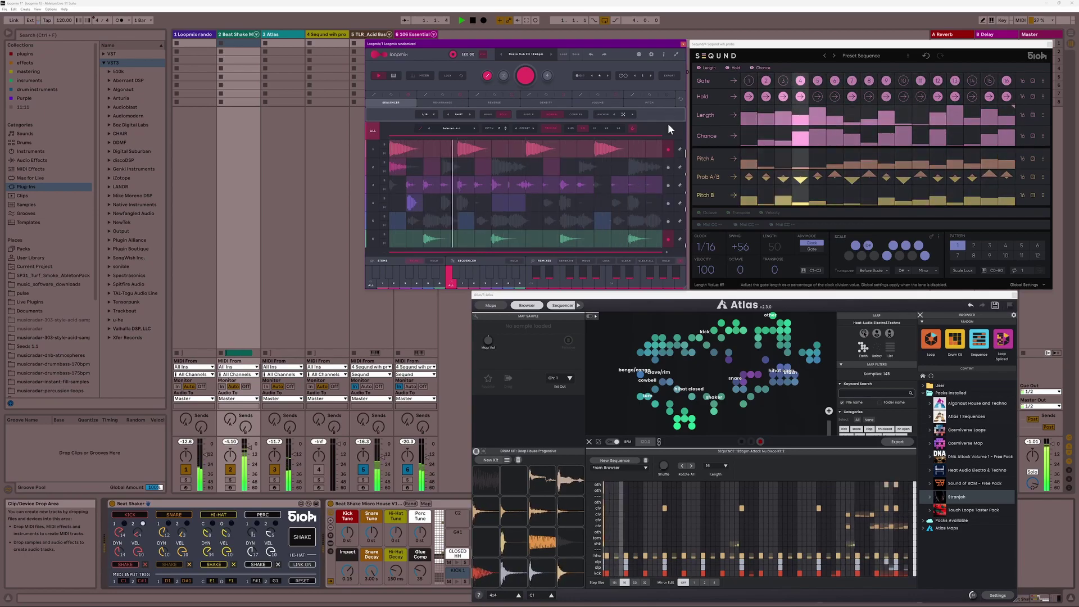
click(523, 79)
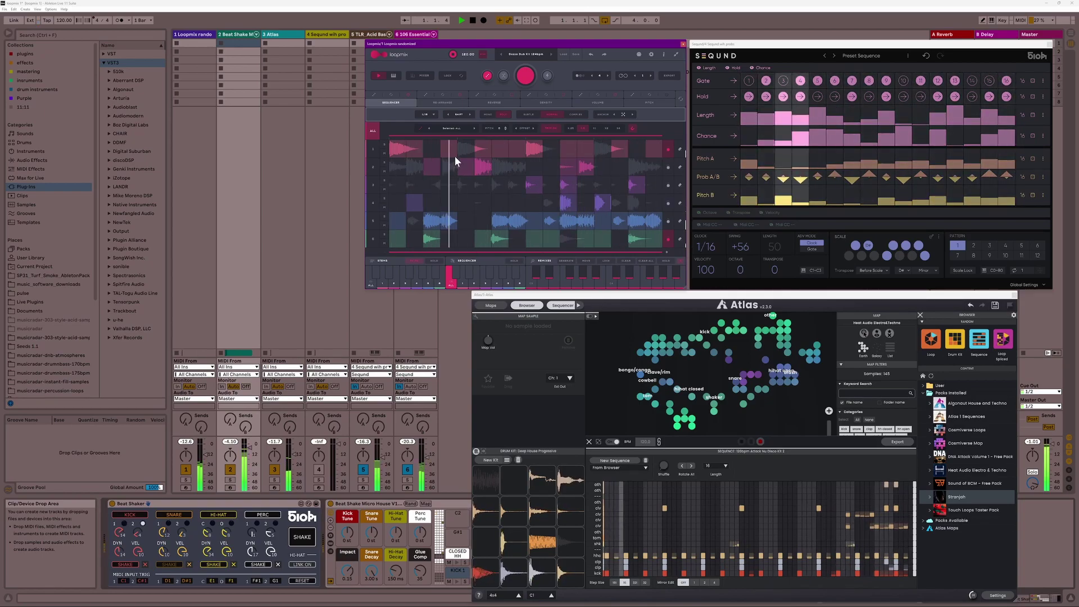
- Randomize all seven Seqund lanes: Gate, Hold, Length, Chance, Pitch A, Prob A/B and Pitch B
click(1036, 79)
click(1033, 96)
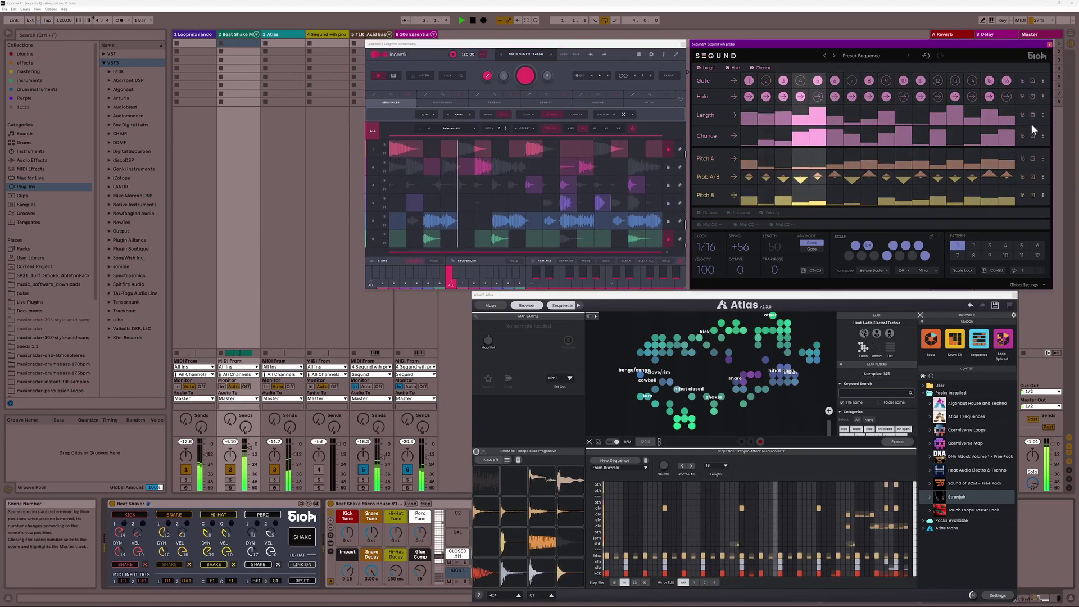
click(1031, 117)
click(1031, 135)
click(1033, 159)
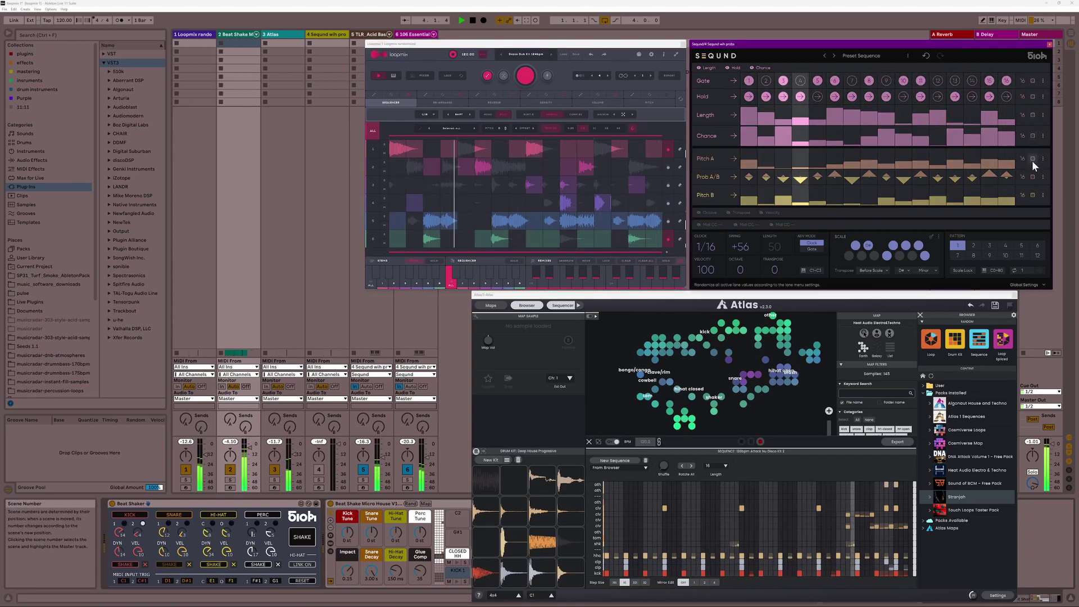
click(1031, 177)
click(1032, 194)
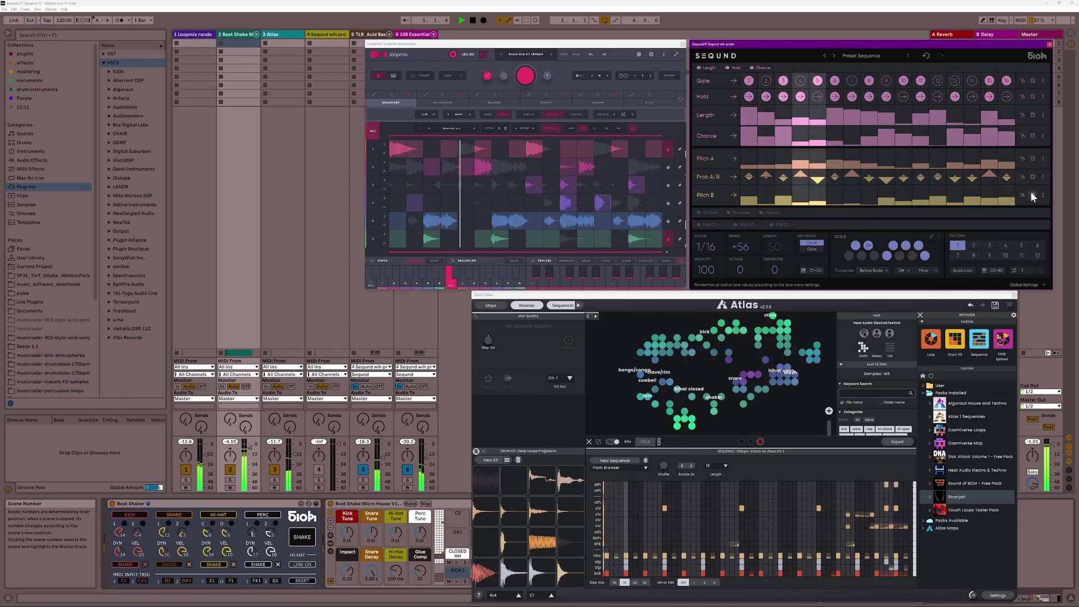
- Generate one new Atlas sequence with the current drum kit and shake the Beat Shaker pattern
click(611, 463)
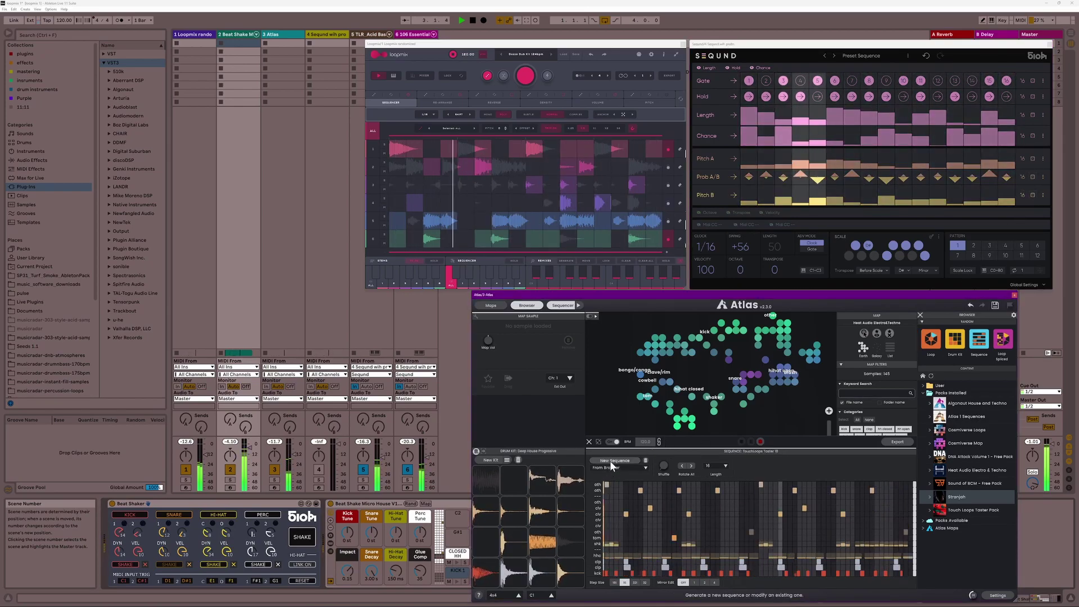
click(310, 540)
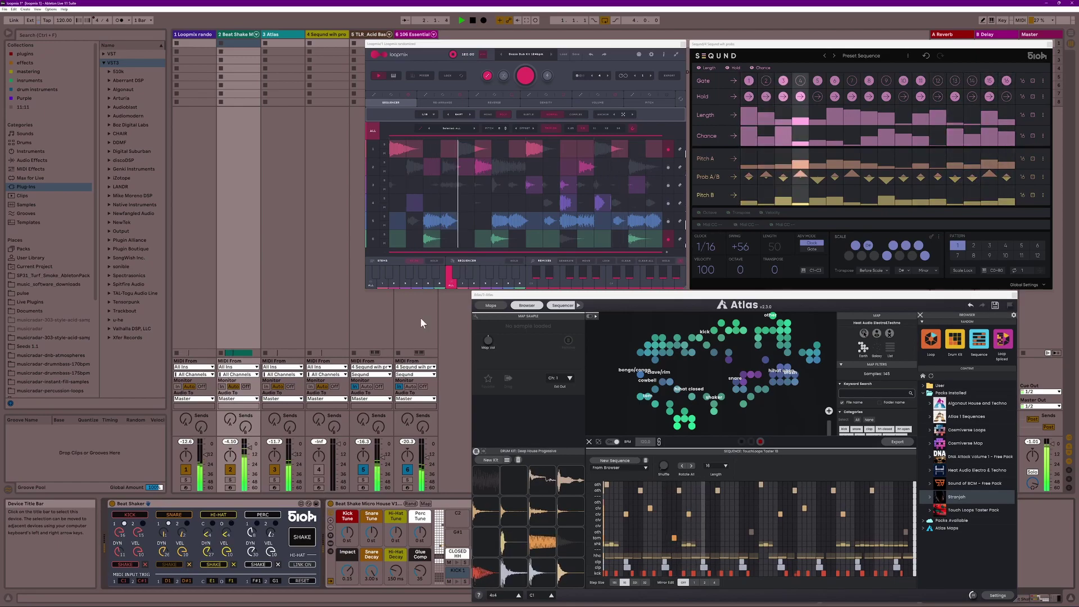
- Load the Sub Diver Kit preset from the Loopmix preset library
click(532, 55)
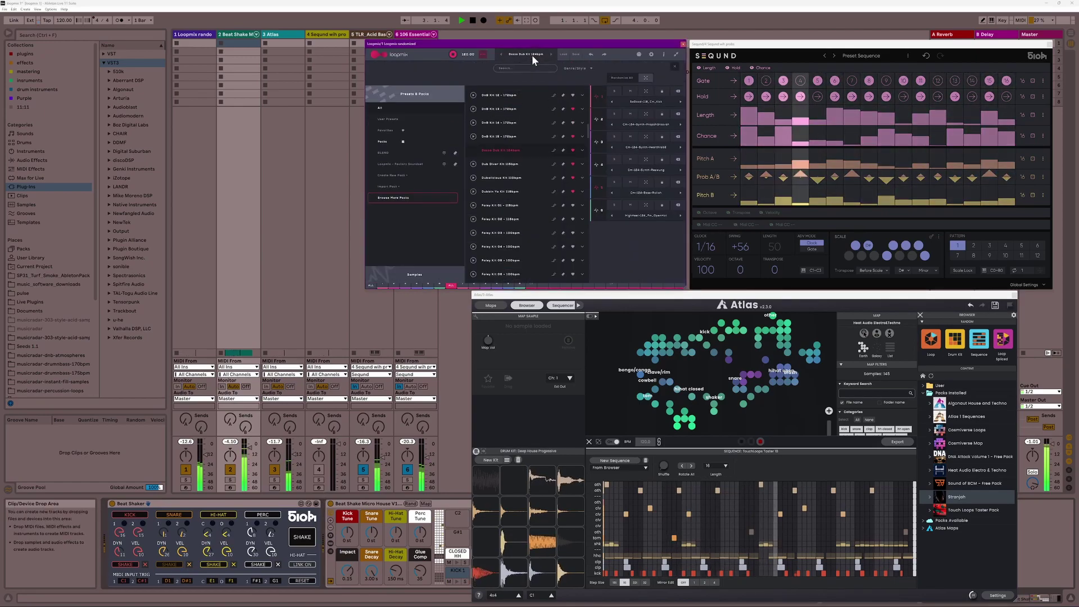
click(514, 168)
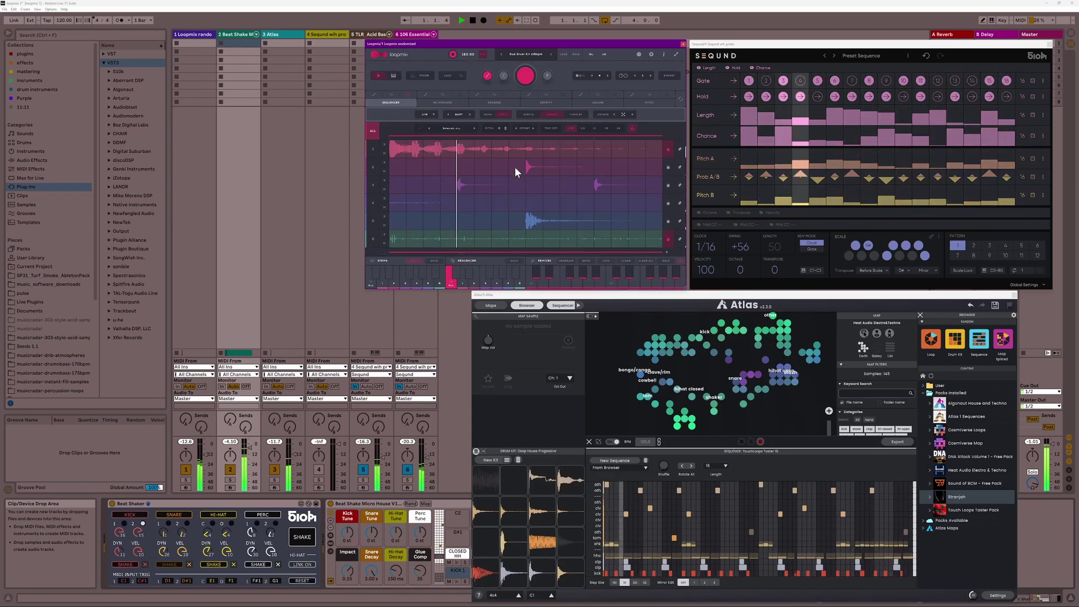
- Randomize the Seqund lanes once more, from Gate, Hold, Length and Chance through Pitch A, Prob A/B and Pitch B
click(1034, 79)
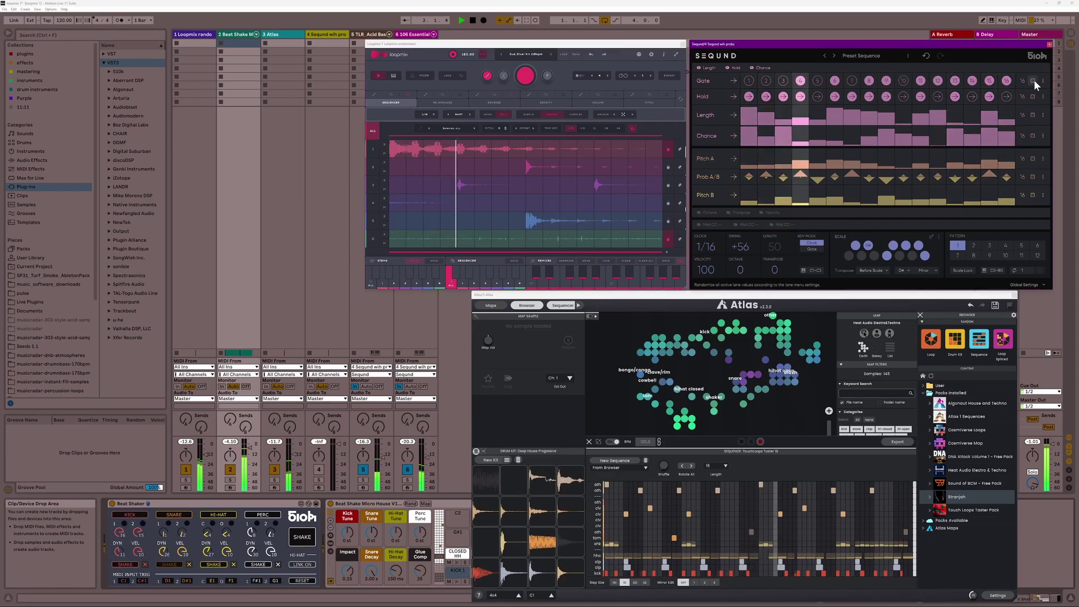
click(1031, 97)
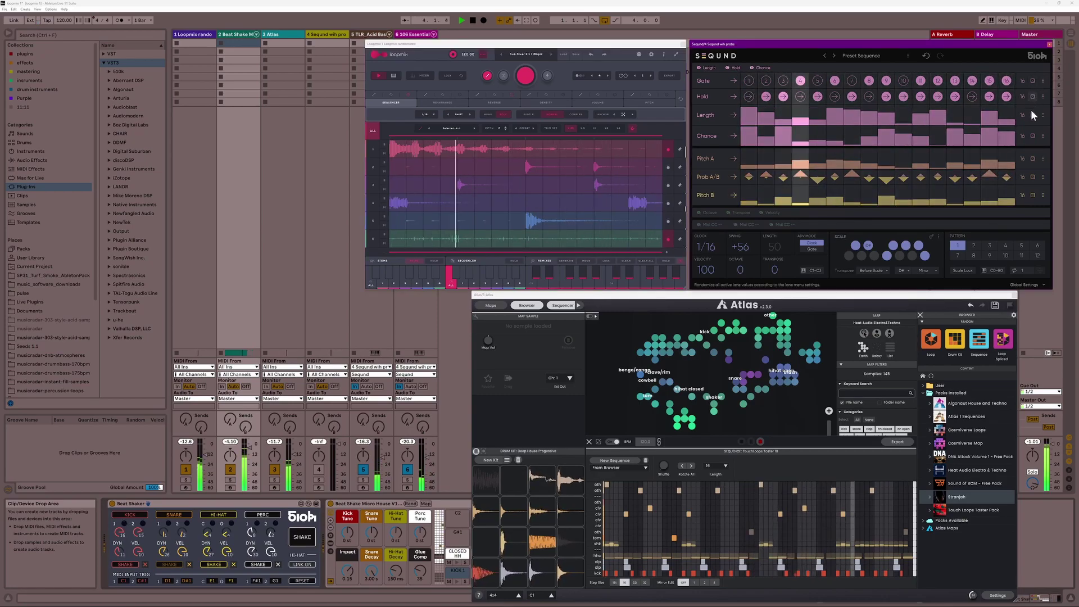
click(1032, 115)
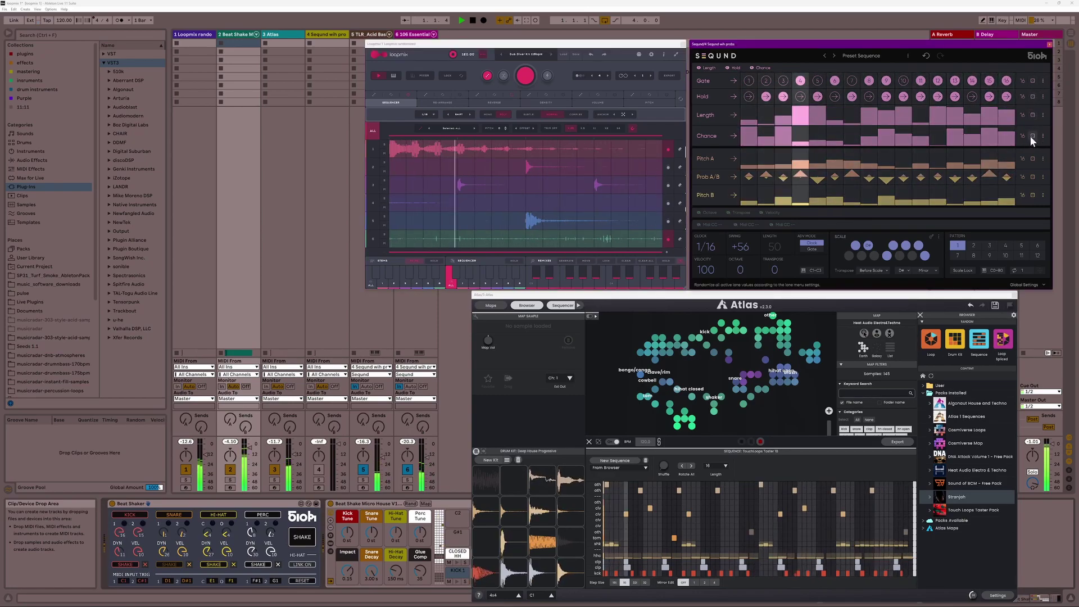
click(1032, 136)
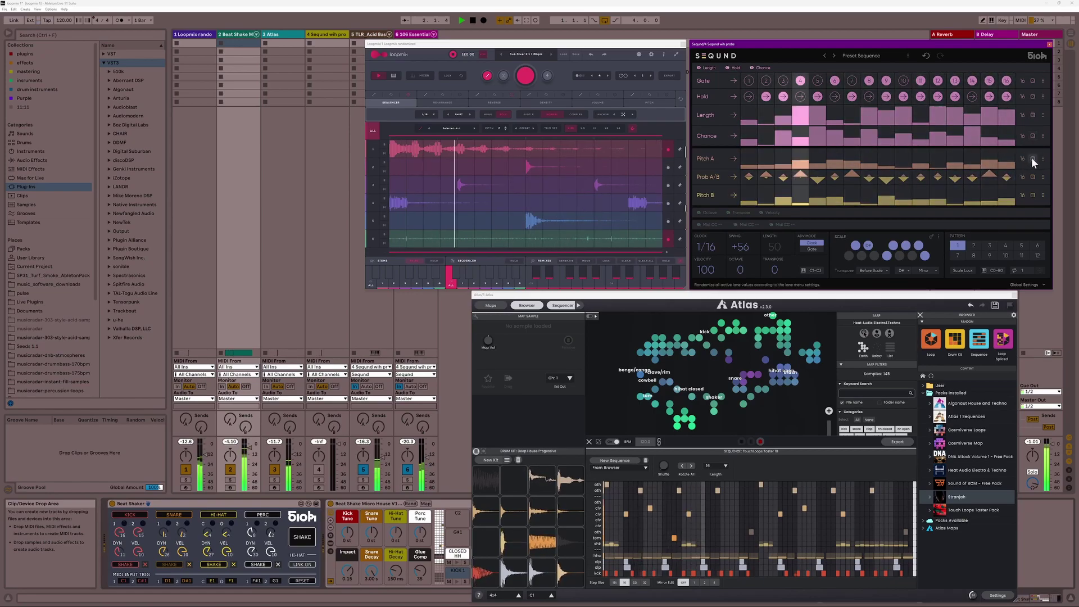
click(1031, 158)
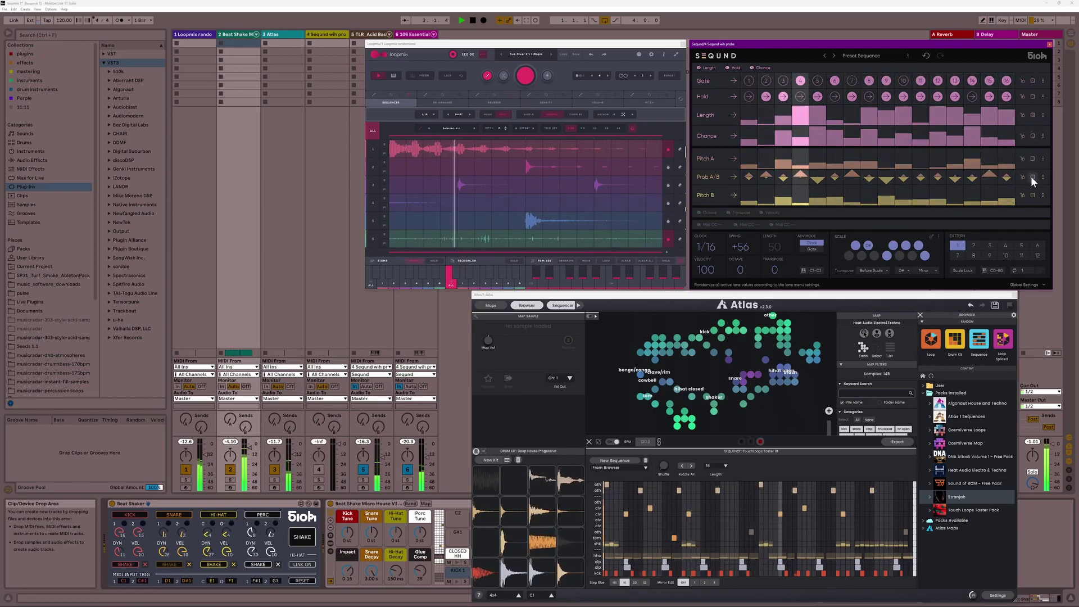
click(1031, 177)
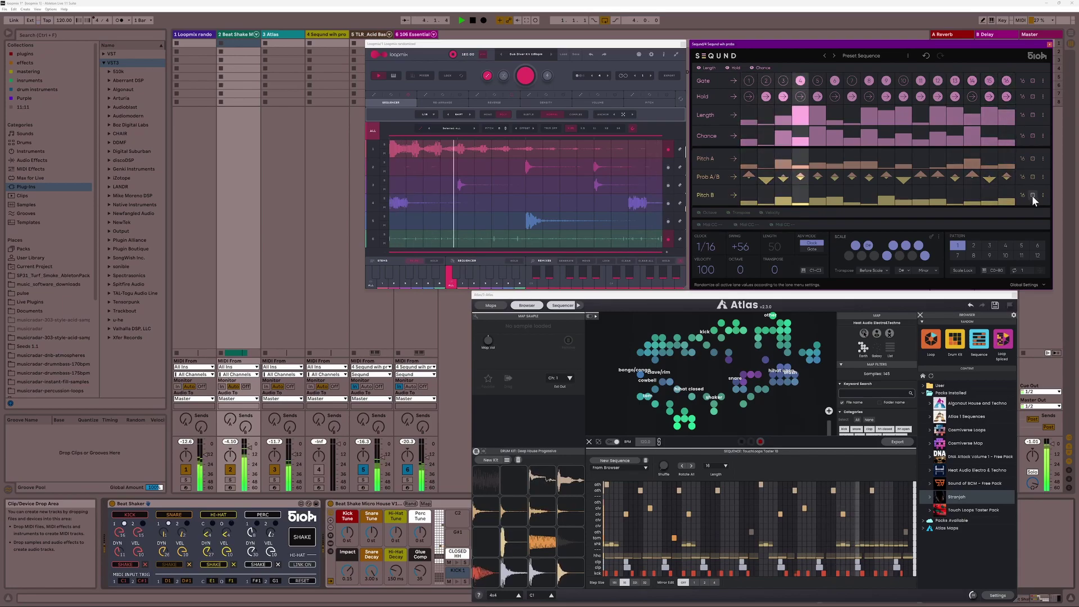
click(1032, 195)
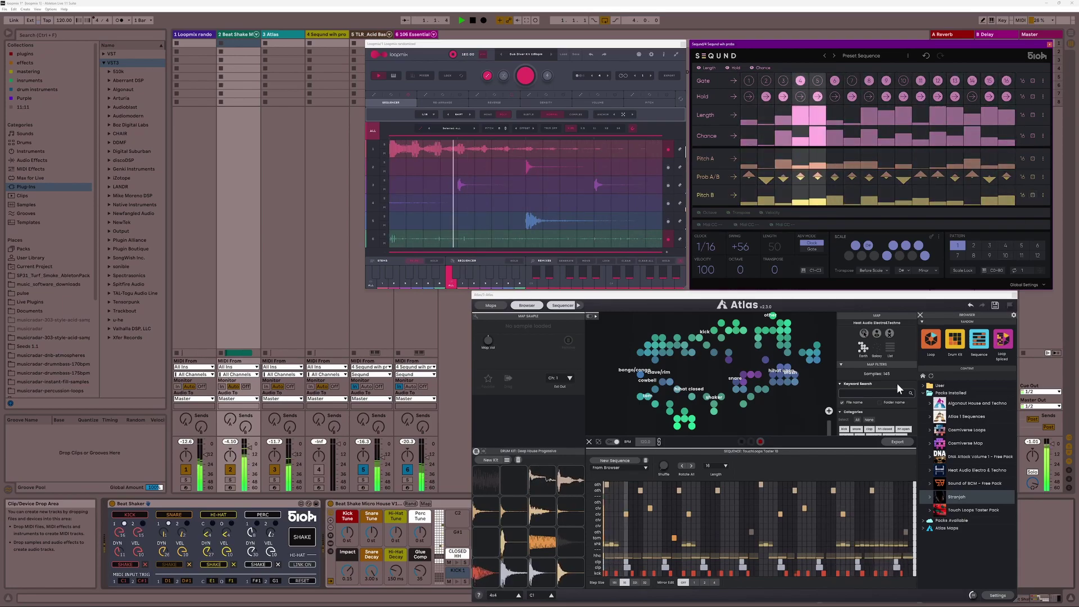
- Create three random Atlas loops, generating two new sequences for the first and one for each of the other two
click(1000, 344)
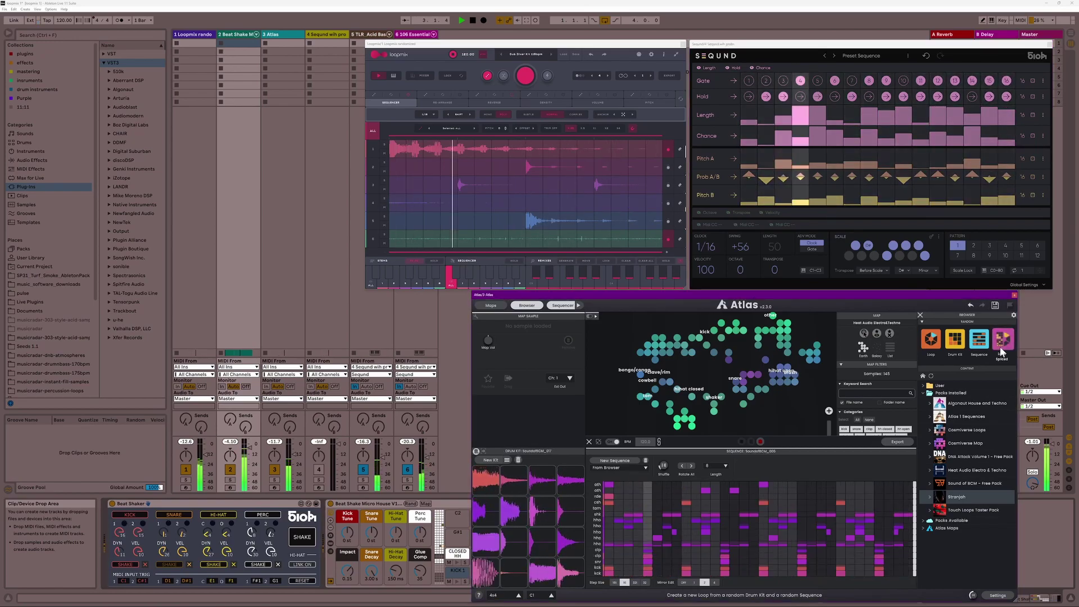
click(624, 459)
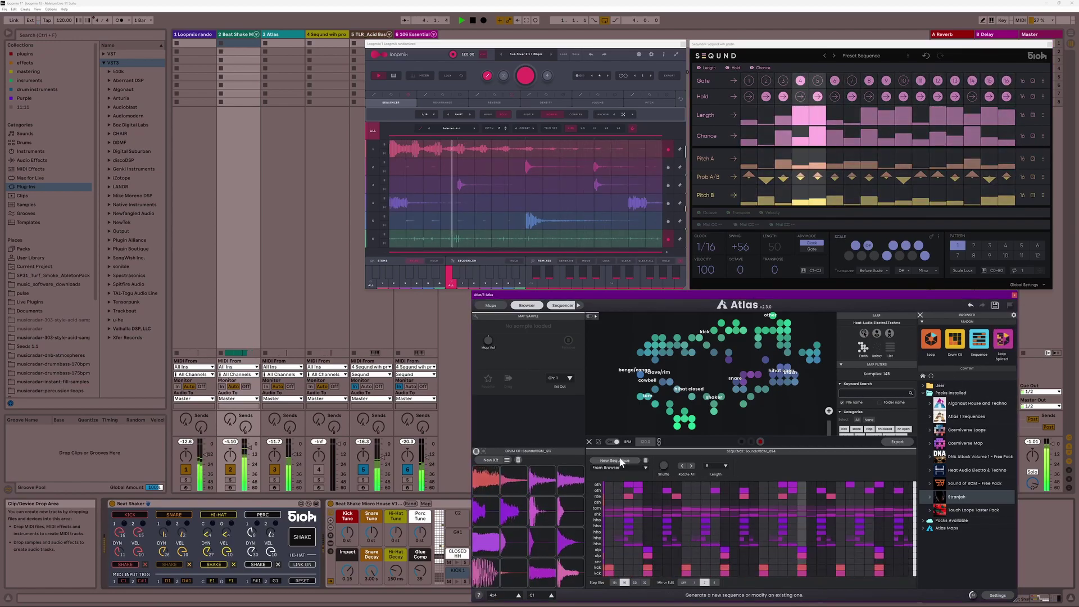
click(624, 457)
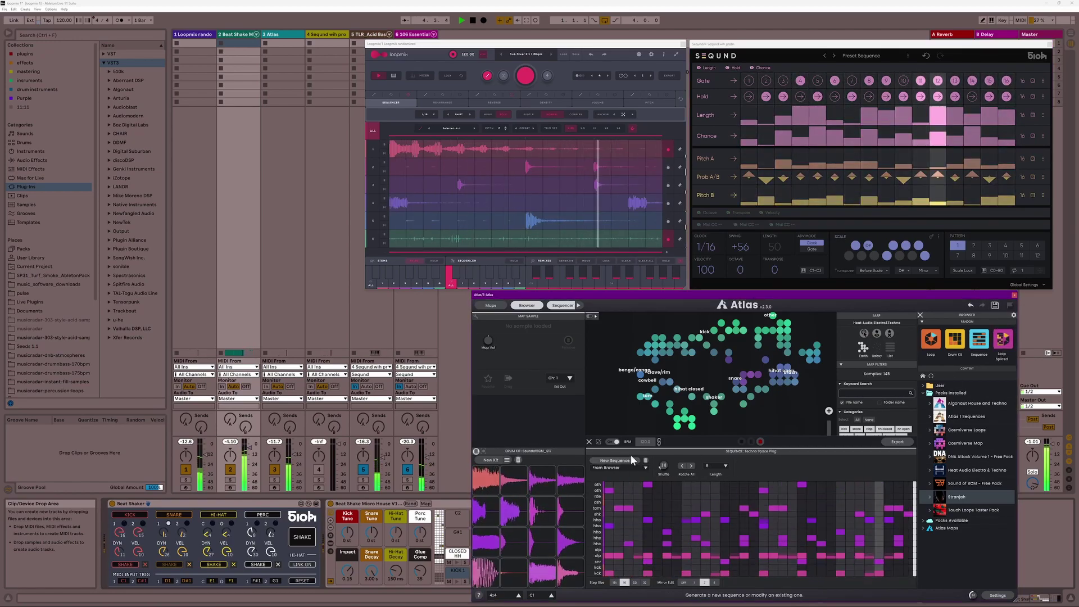
click(1000, 344)
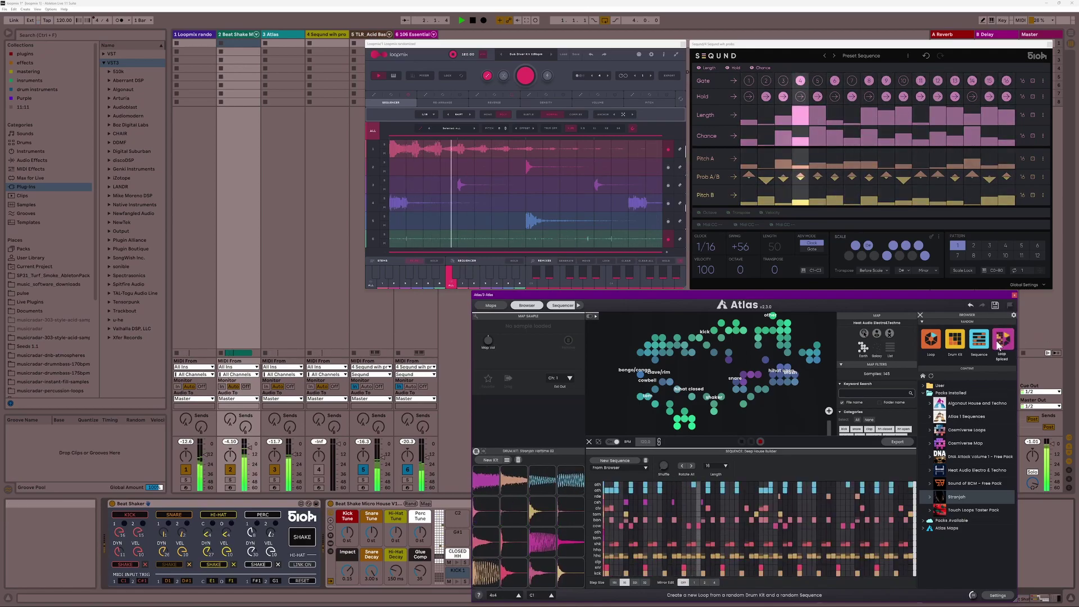
click(612, 461)
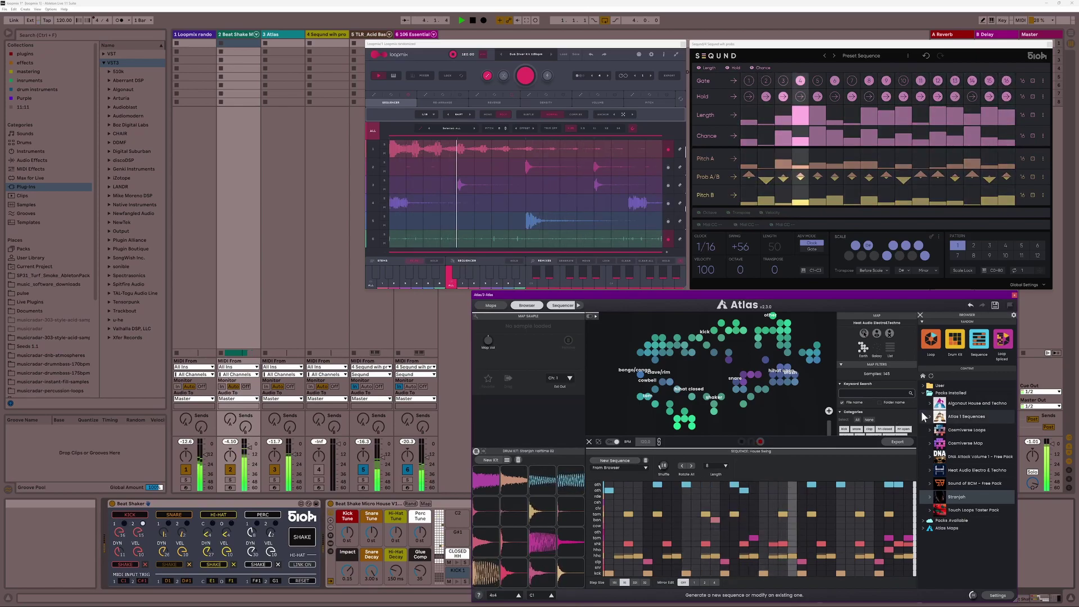
click(1001, 344)
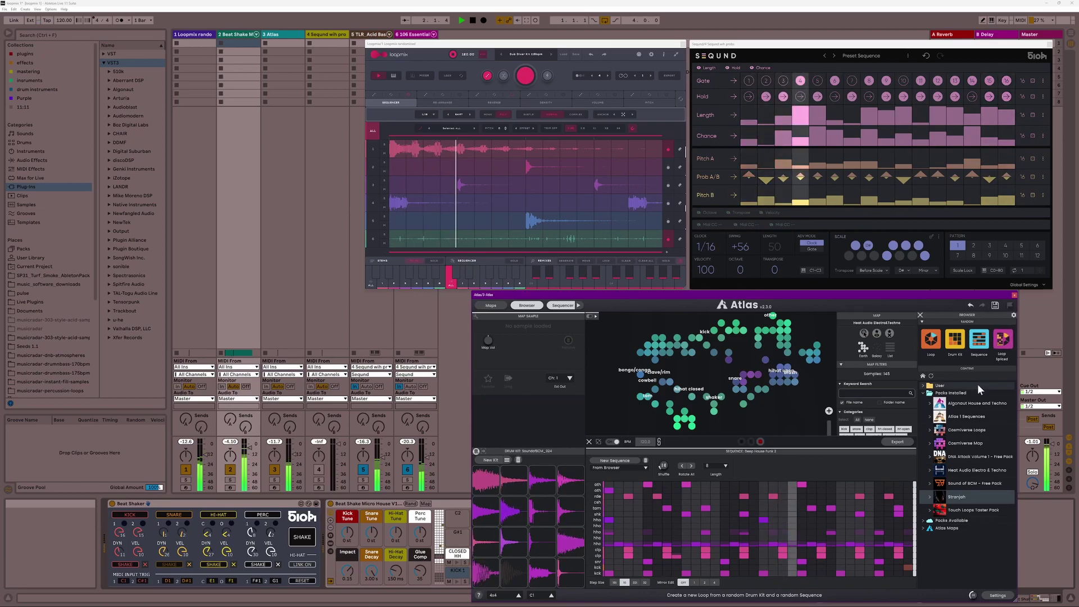
click(607, 461)
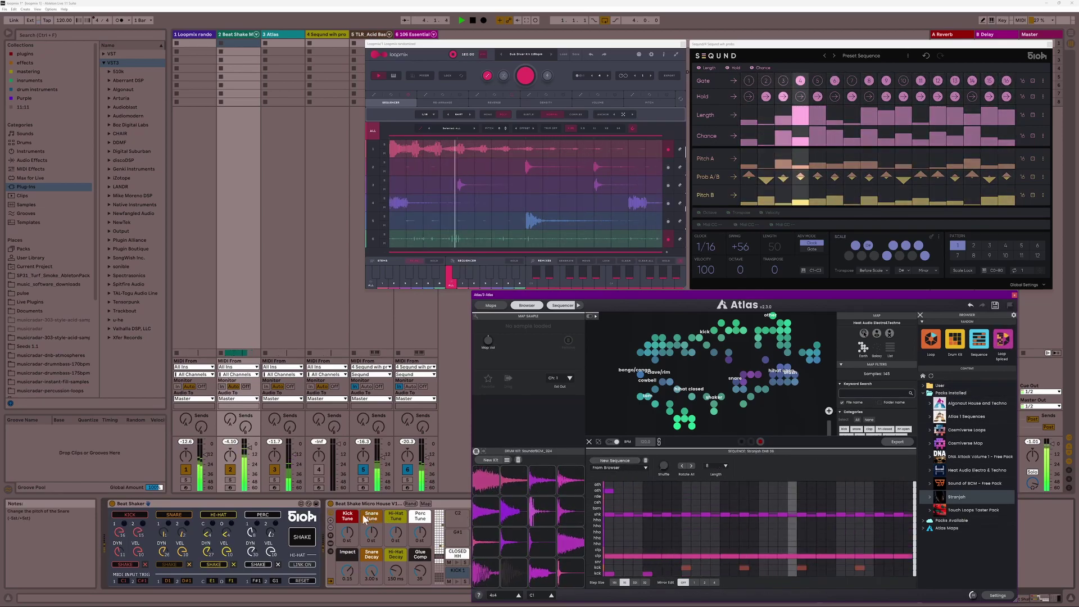
- Shake Beat Shaker, then randomize the Loopmix sequence and change the steps on its sixth (green) track
click(318, 523)
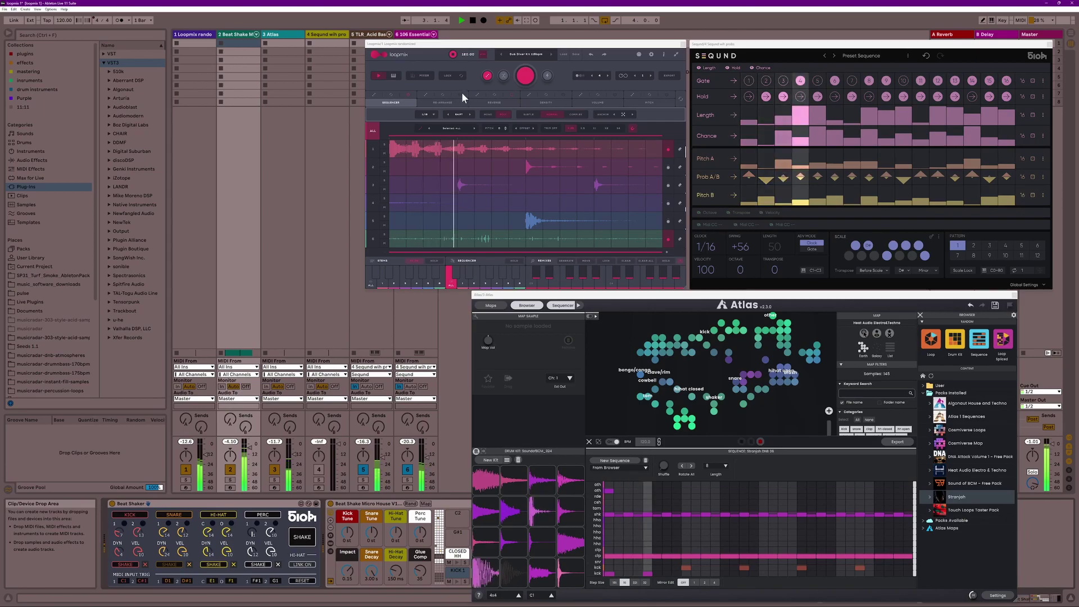
click(487, 93)
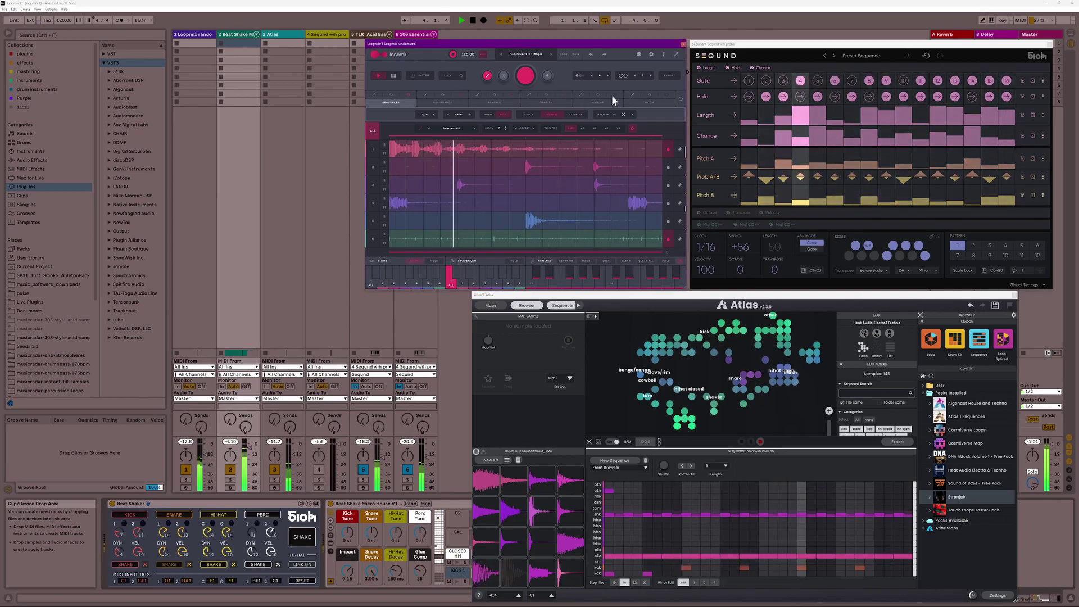
click(527, 74)
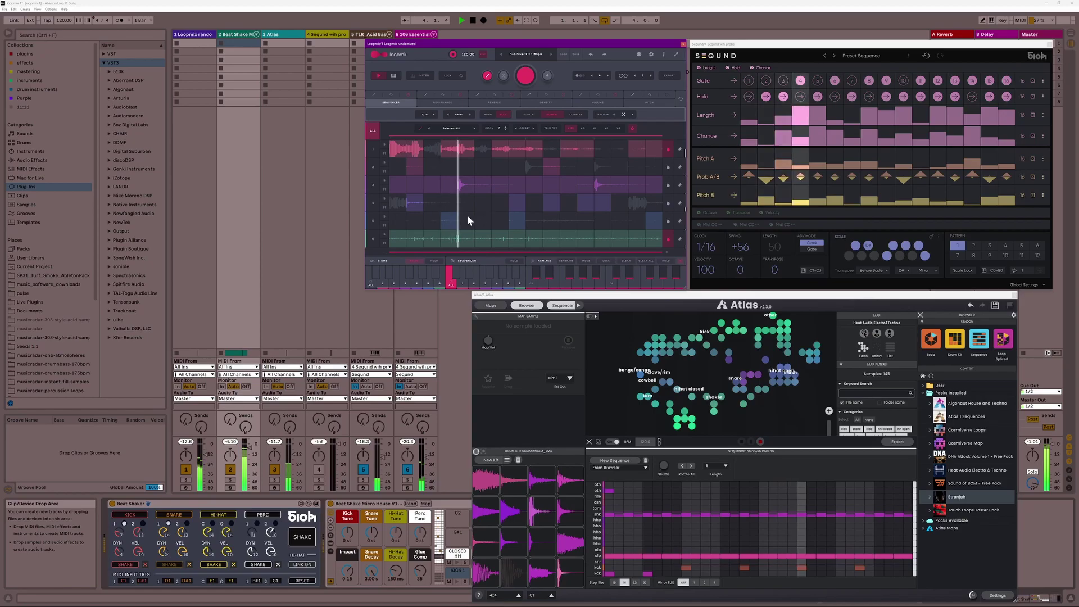
click(416, 236)
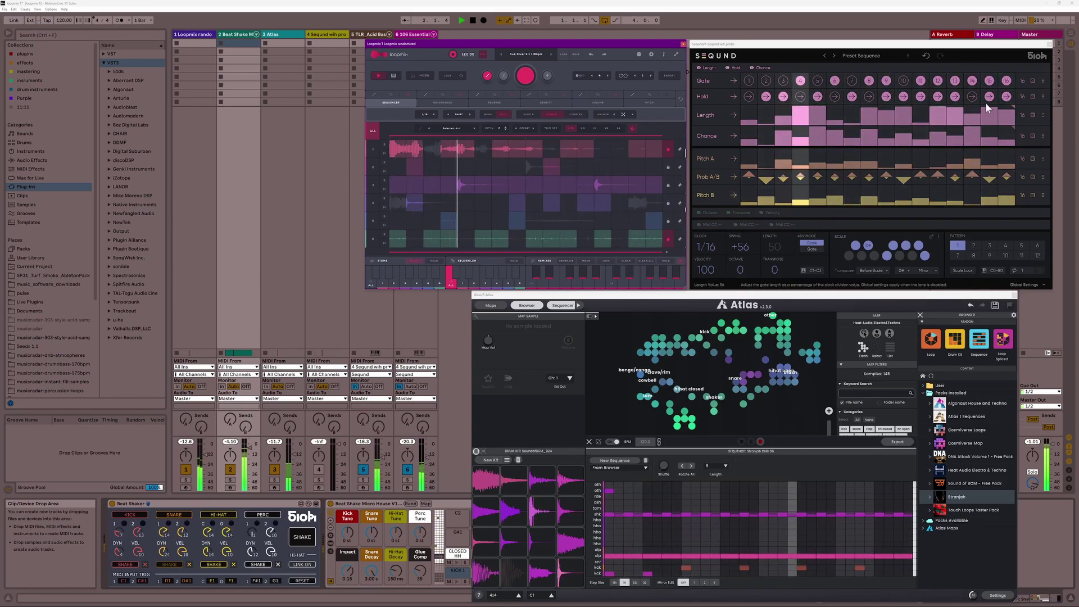
- Randomize the Seqund lanes Gate, Hold, Length, Chance, Pitch A, Prob A/B and Pitch B, and generate a new Atlas sequence
click(1034, 80)
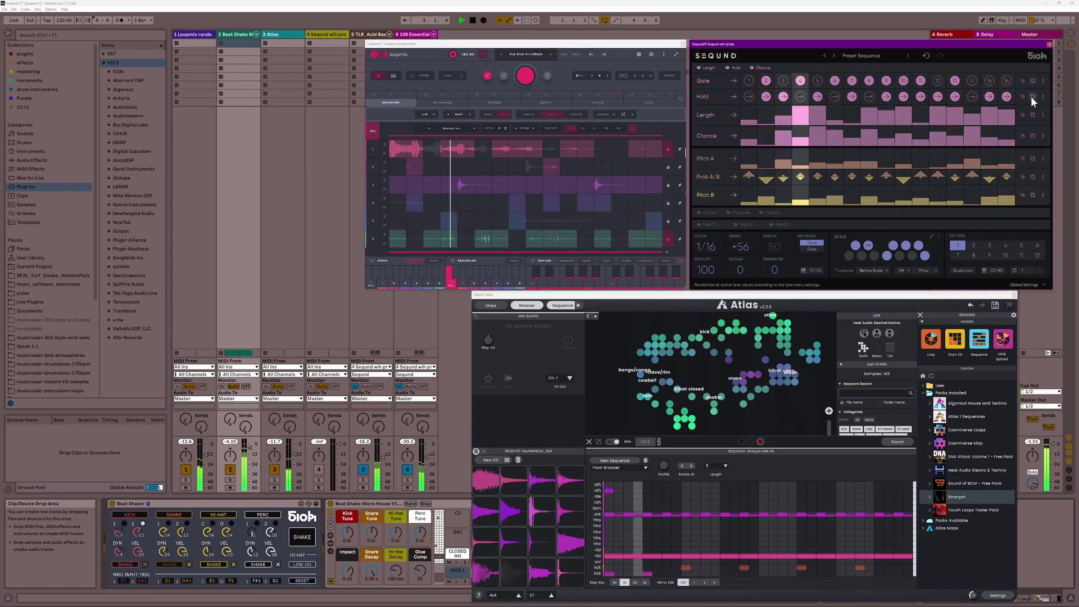
click(1032, 96)
click(1032, 115)
click(1032, 137)
click(1030, 159)
click(1033, 195)
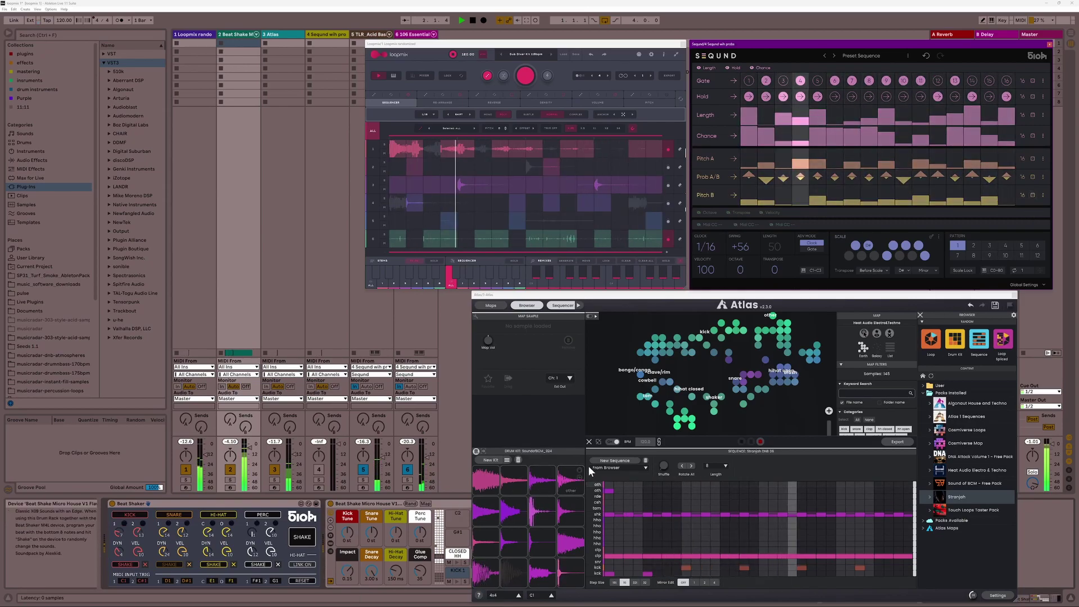
click(616, 462)
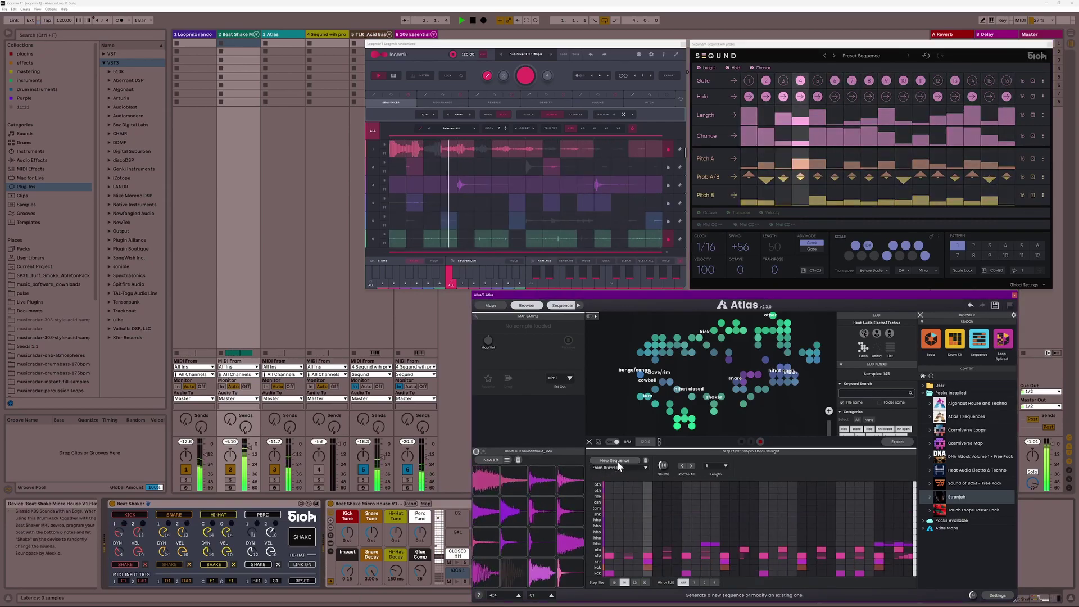
- Generate two new sequences in Atlas, then shake Beat Shaker to refresh its drum sounds
click(616, 461)
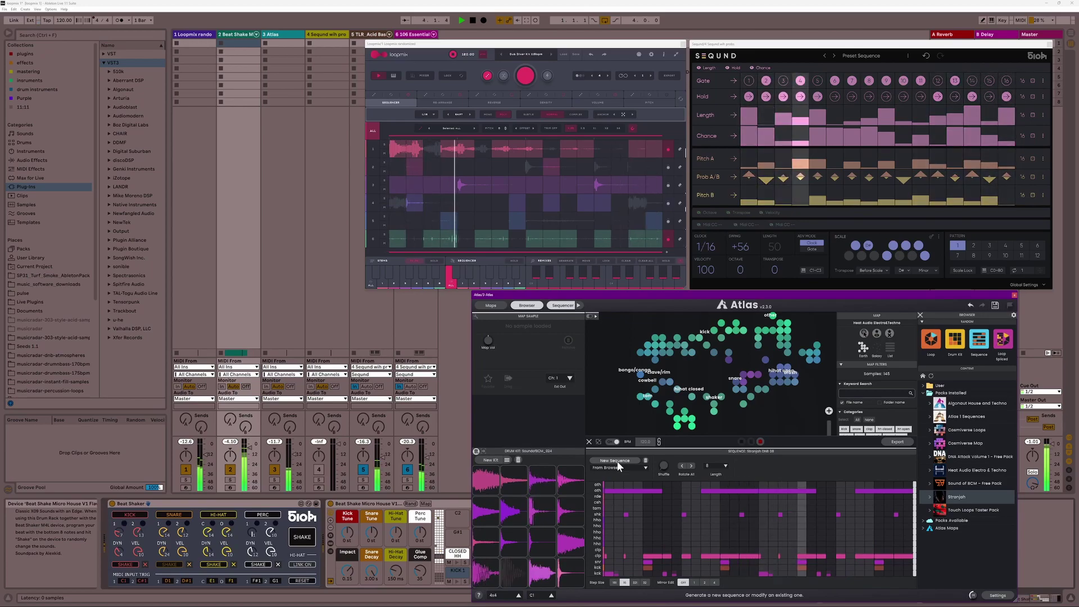
click(618, 460)
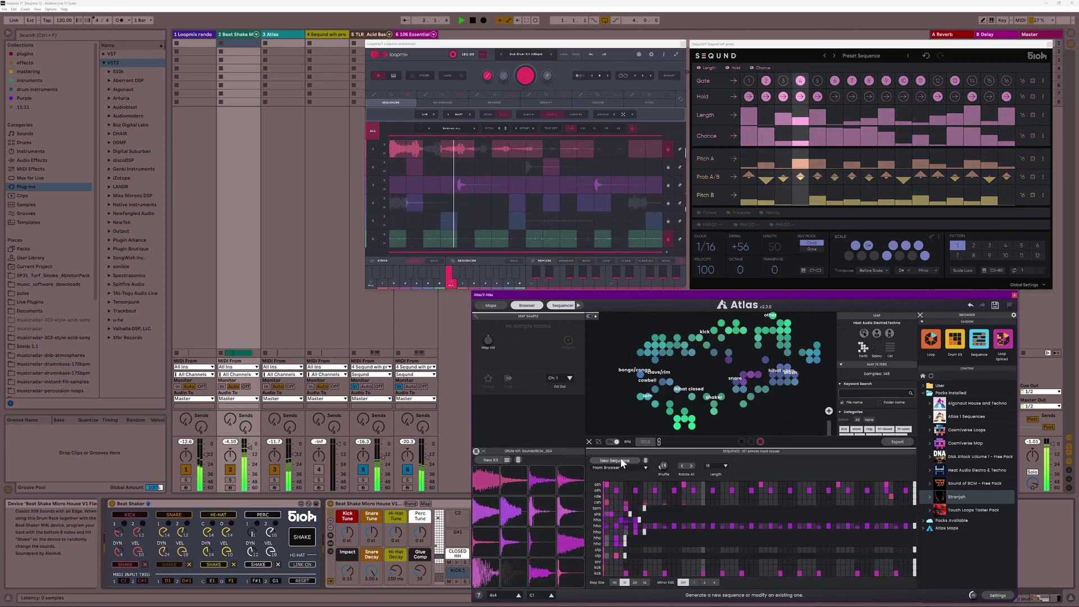
click(307, 537)
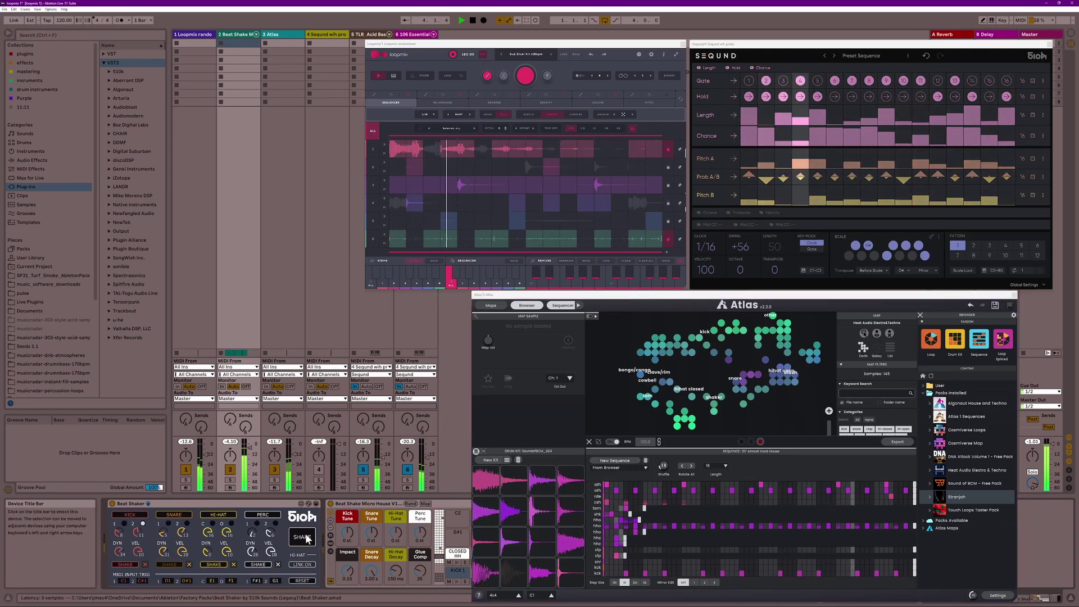
- Randomize the Loopmix sequence, then replace its preset with the second Neuro Bass preset in the list
click(528, 75)
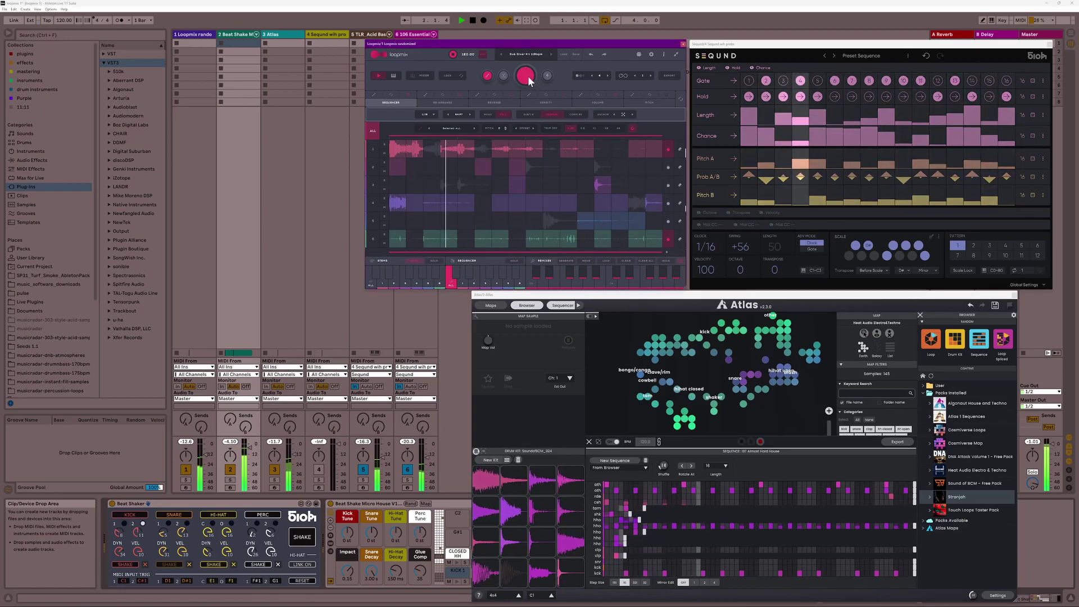
click(528, 54)
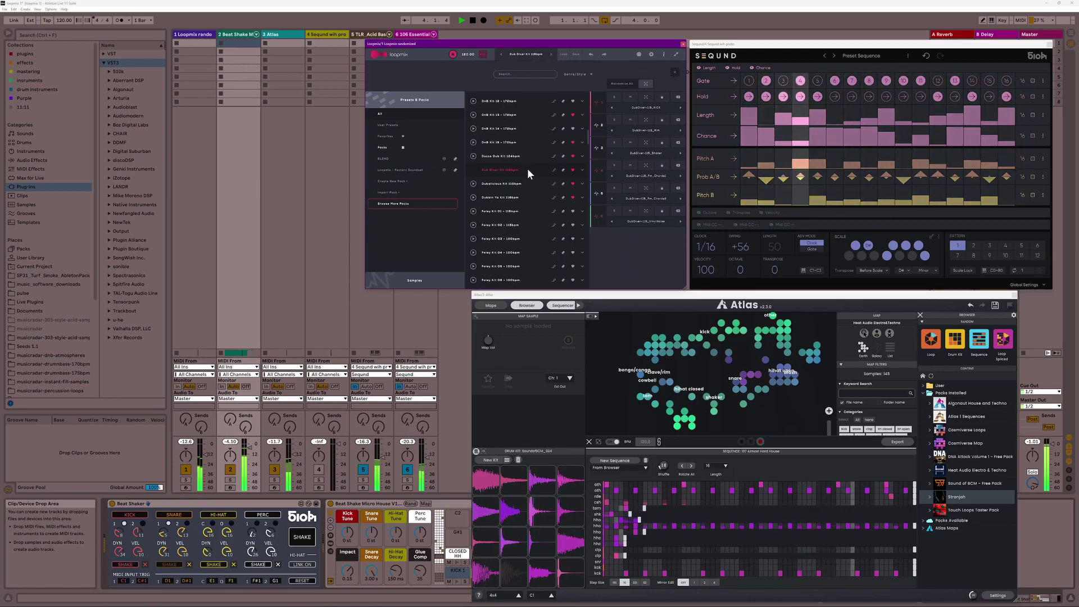
scroll(528, 168, up, 5)
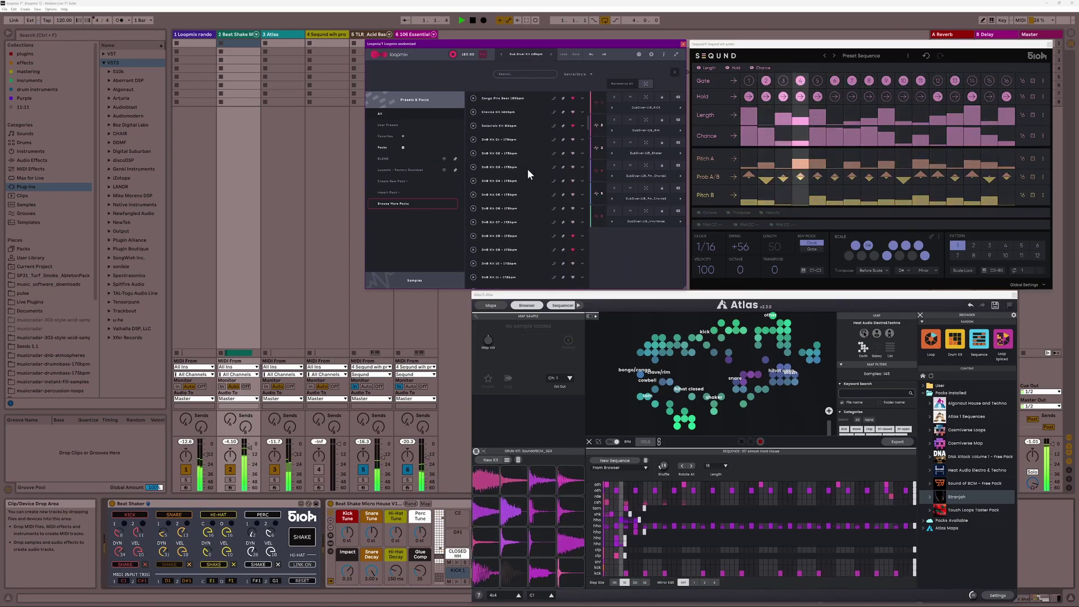
scroll(527, 169, up, 5)
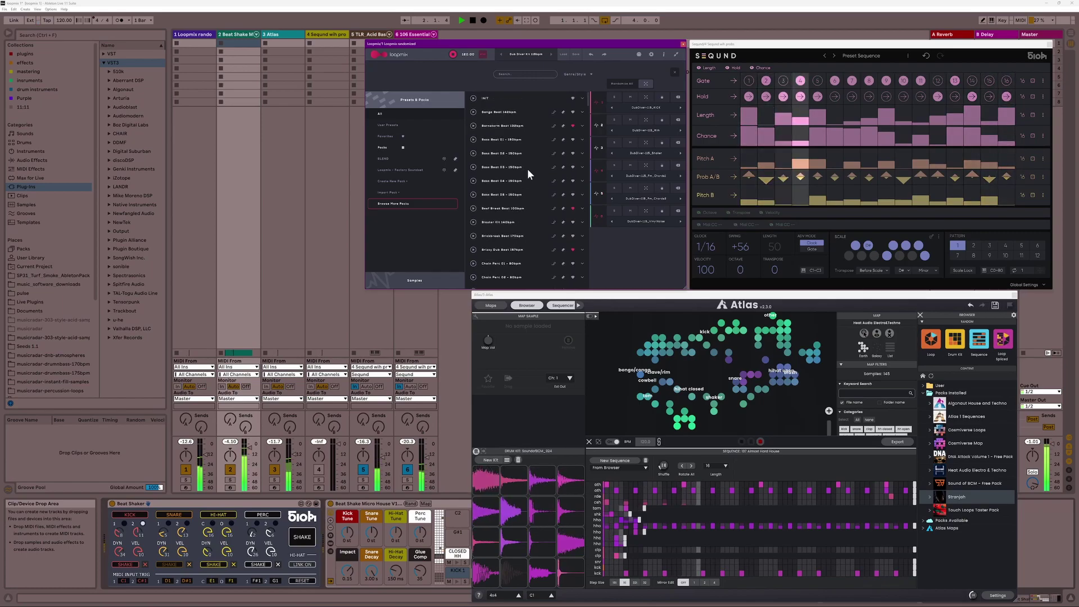
scroll(527, 168, down, 10)
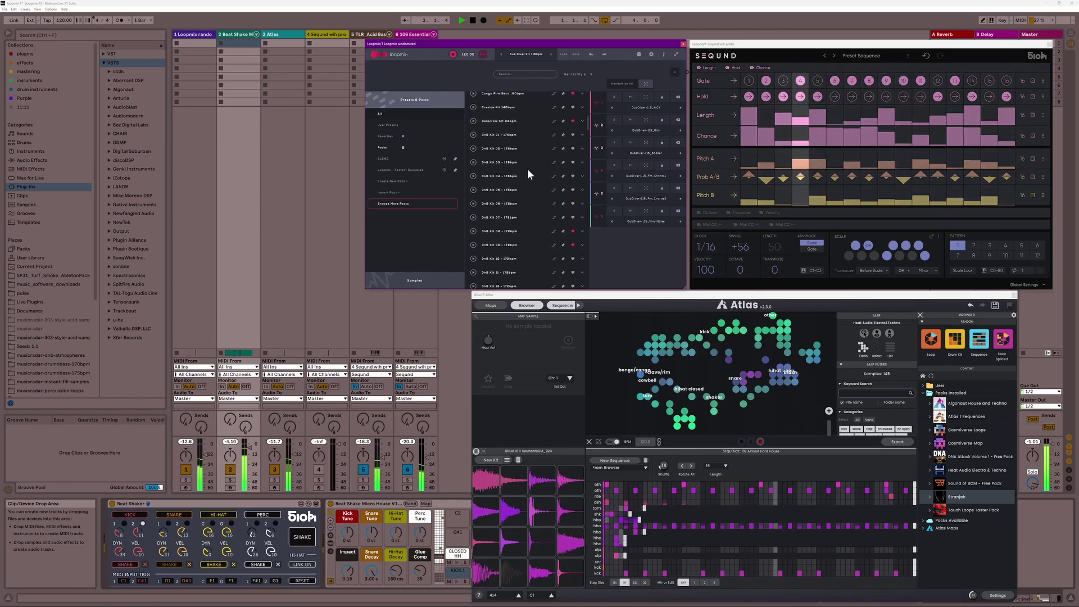
scroll(527, 169, down, 3)
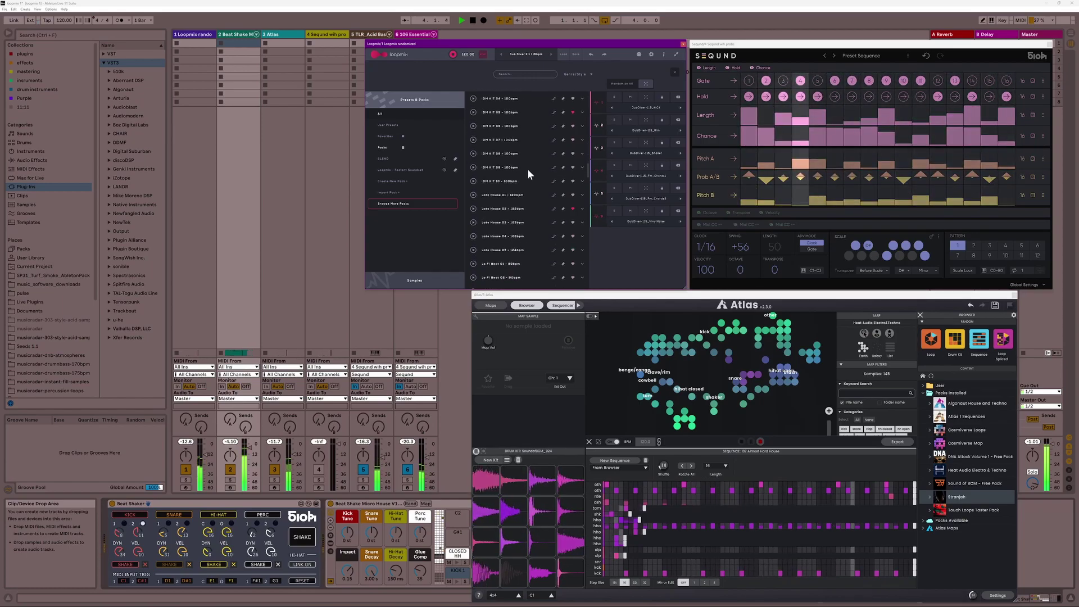
scroll(527, 169, down, 8)
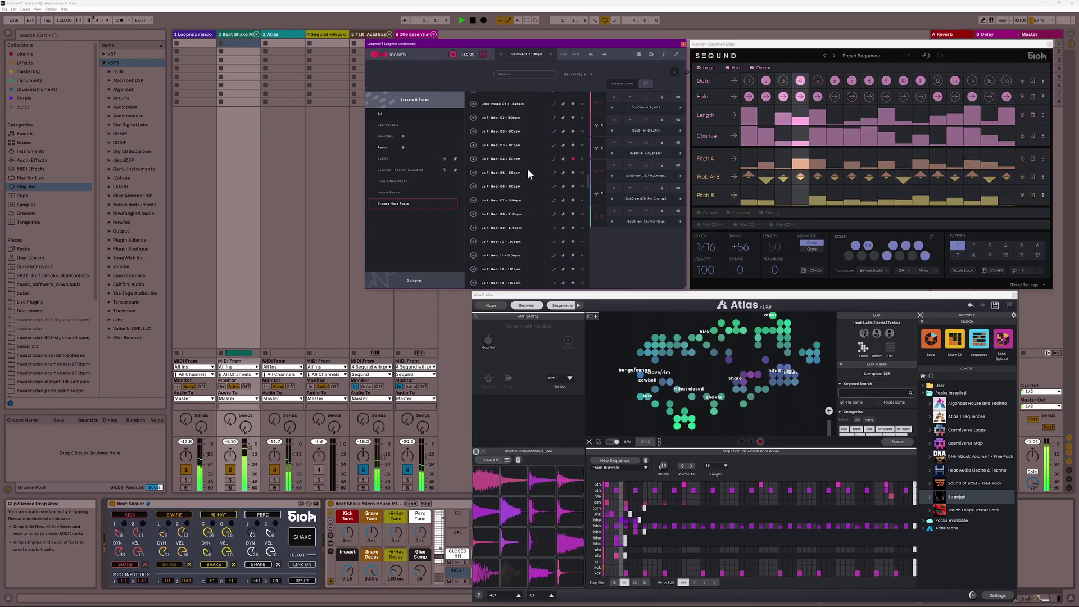
scroll(525, 171, down, 5)
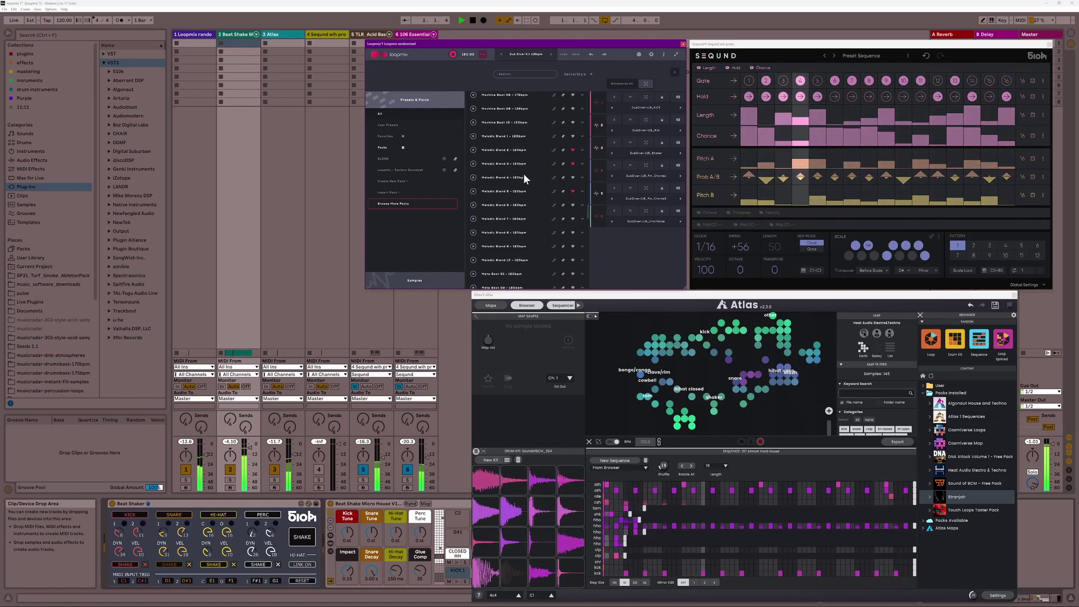
scroll(524, 173, down, 6)
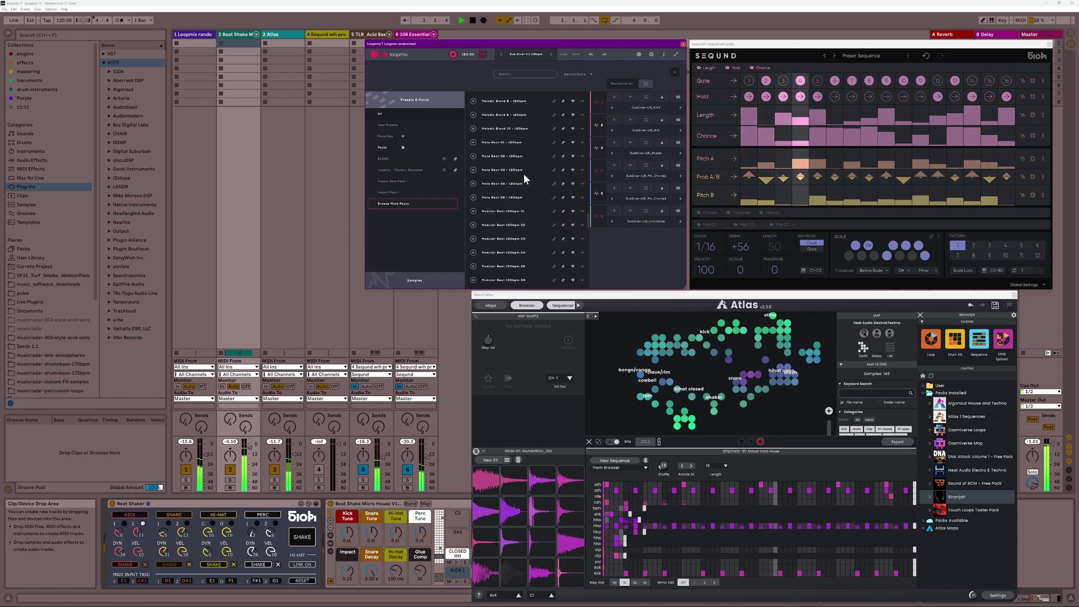
scroll(523, 174, down, 6)
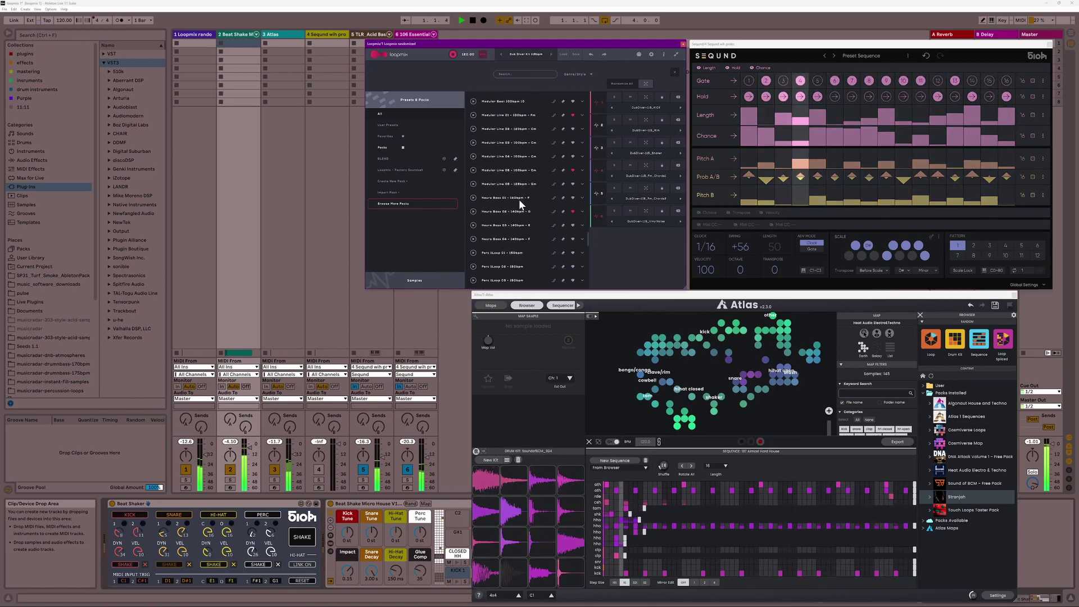
click(518, 212)
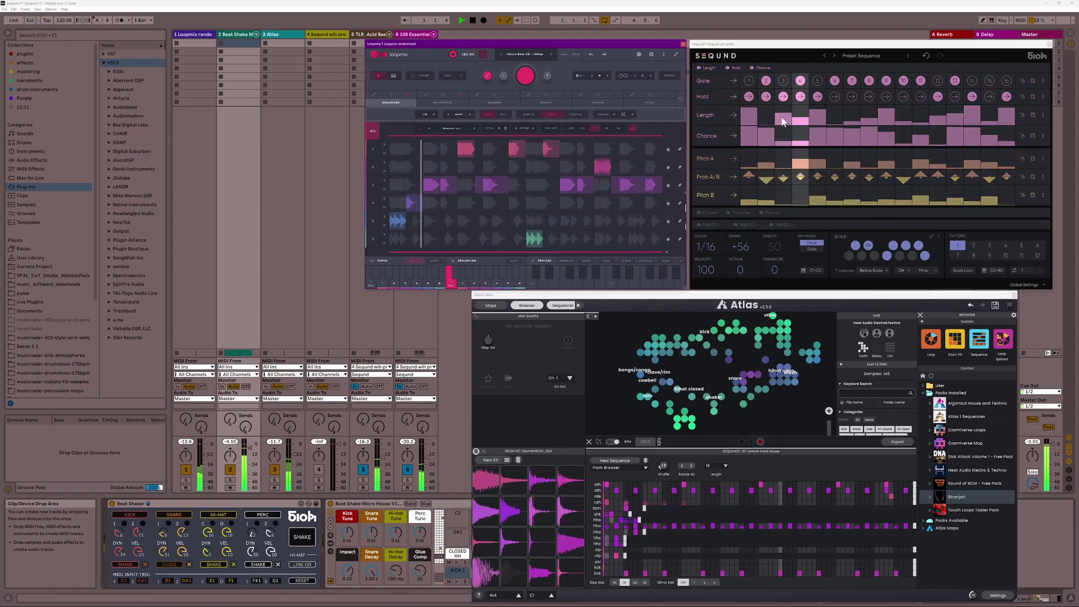
- Randomize the Seqund lanes Gate, Hold, Length, Chance, Pitch A, Prob A/B and Pitch B
click(1033, 81)
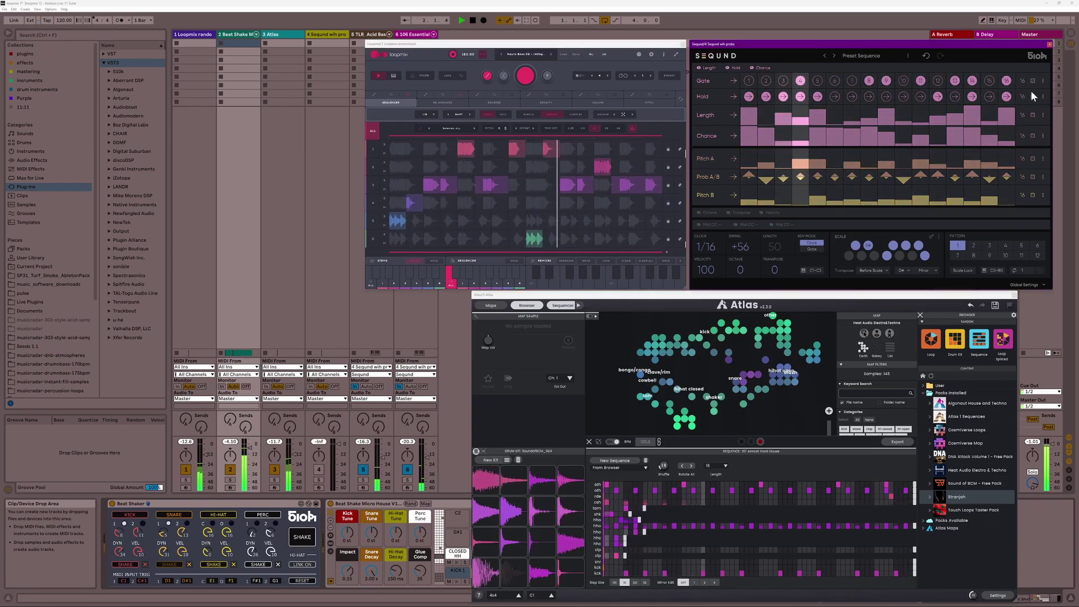
click(1032, 97)
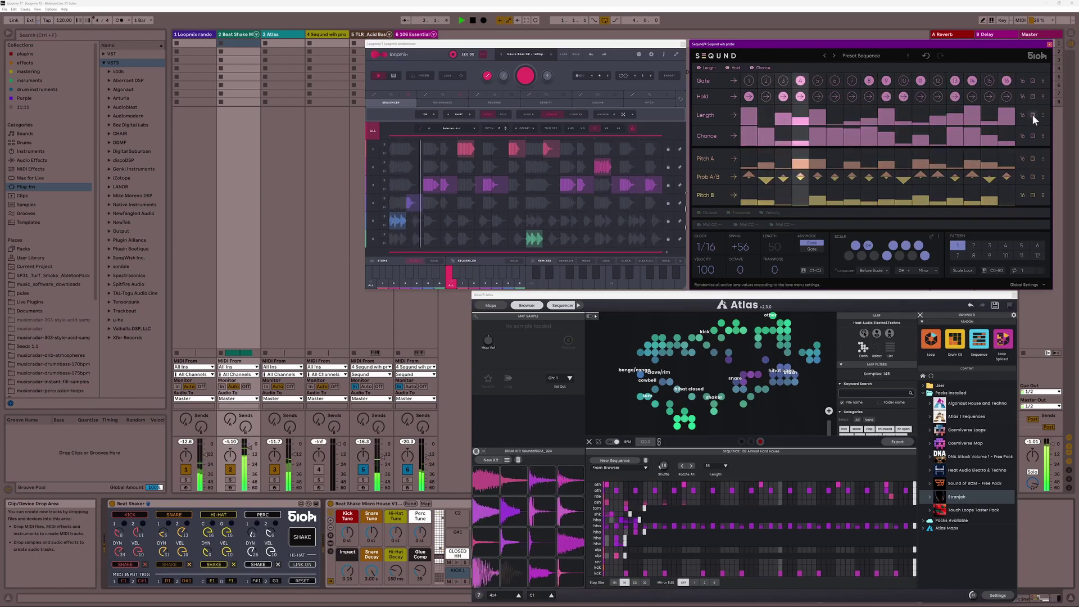
click(1032, 136)
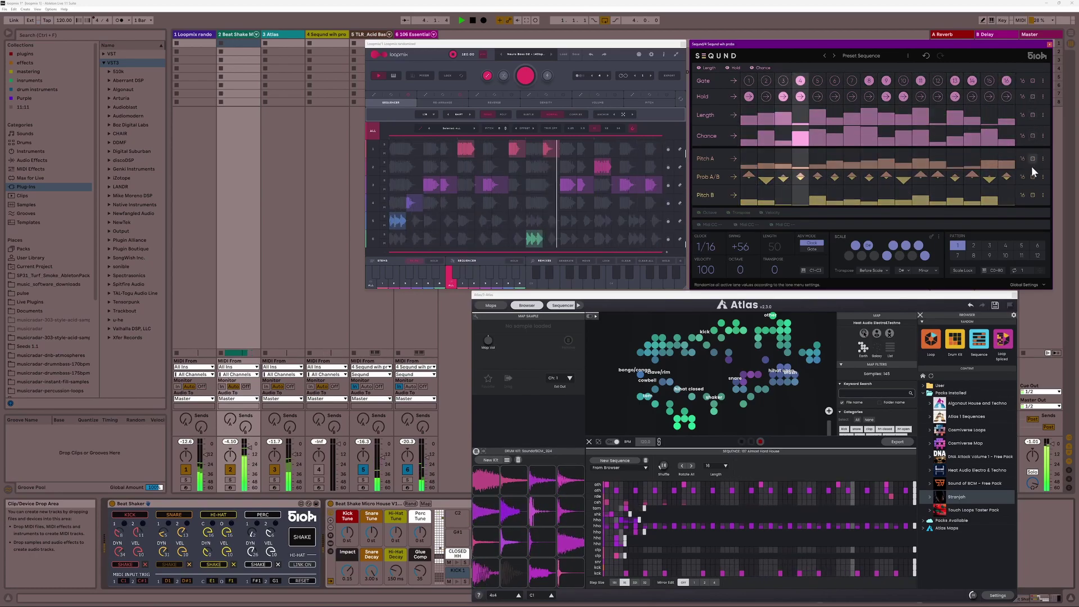
click(1032, 176)
click(1032, 195)
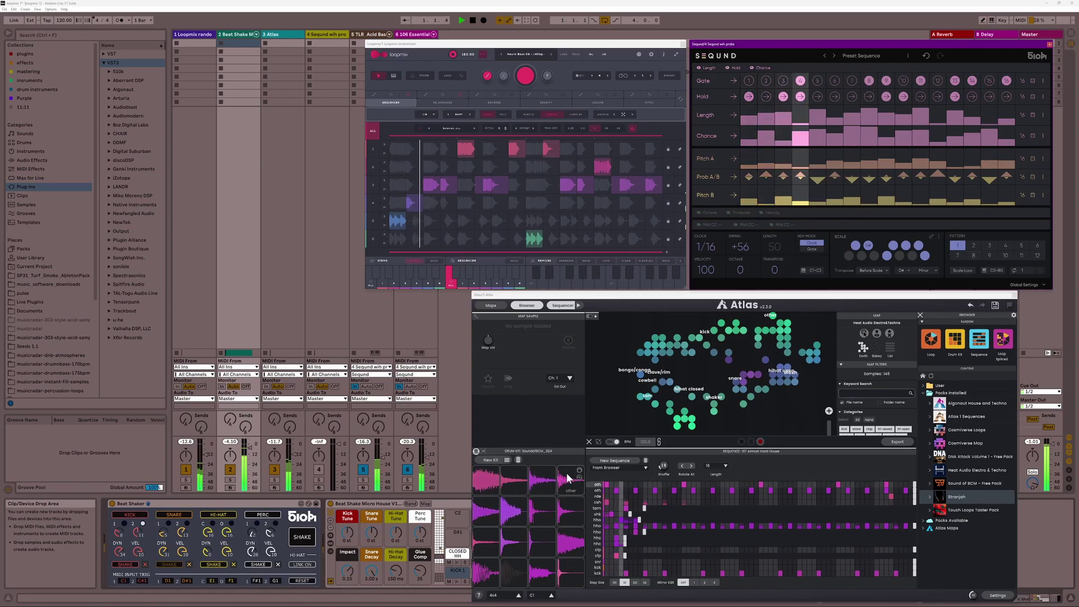
- Generate two more Atlas sequences for the current drum kit and shake Beat Shaker again
click(602, 461)
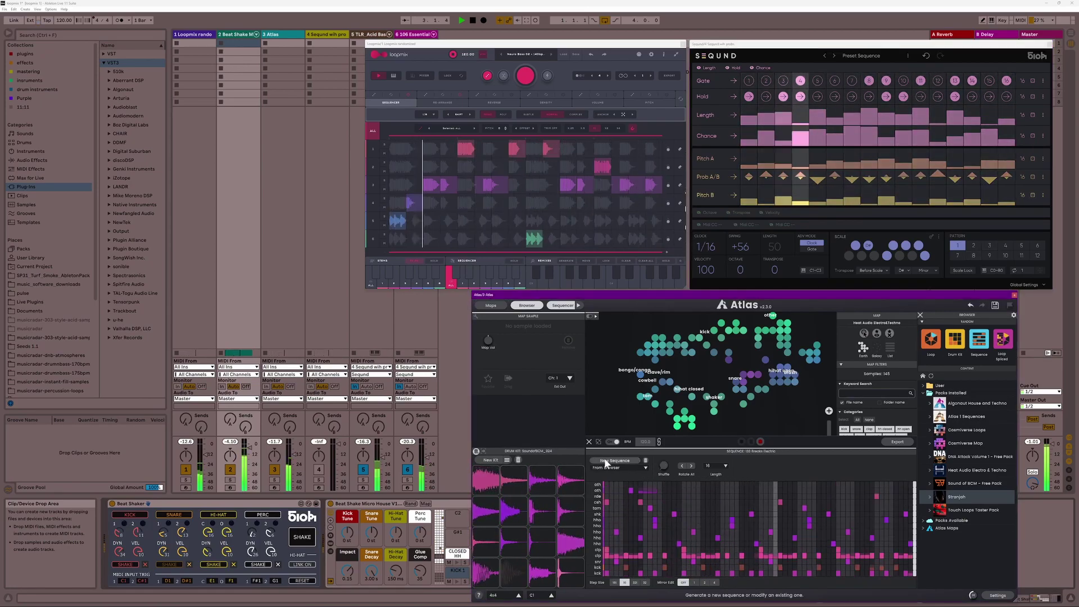
click(606, 461)
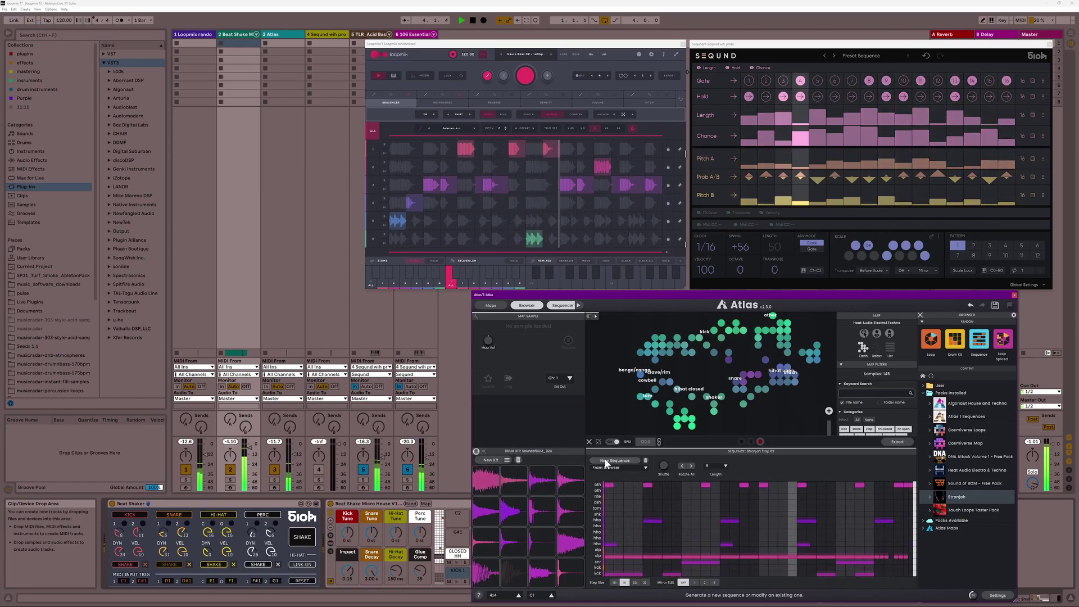
click(304, 538)
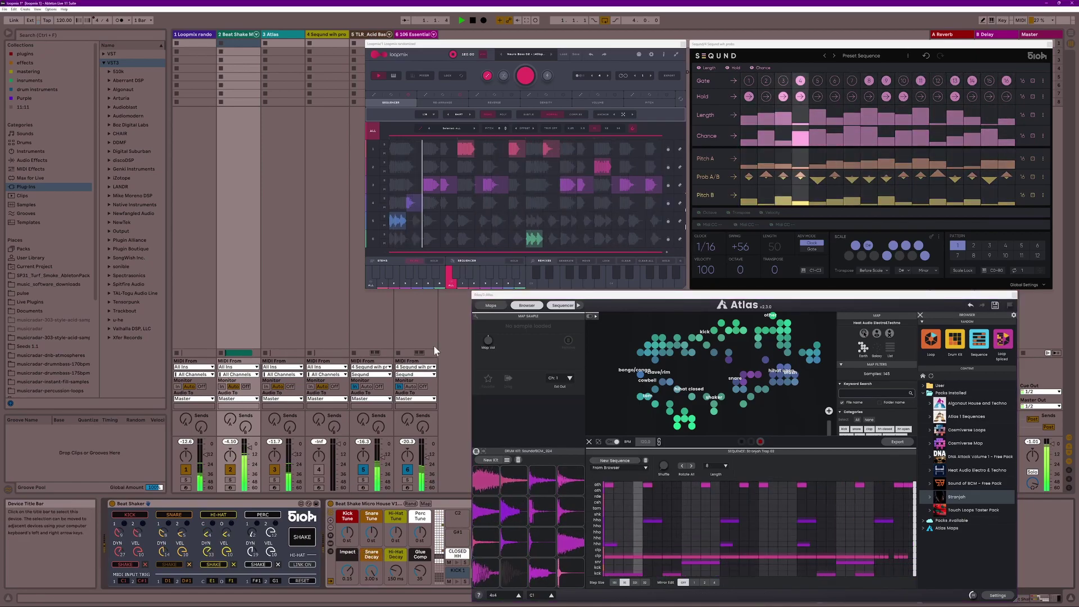
- Randomize the Loopmix sequence twice and generate a new Atlas sequence
click(523, 83)
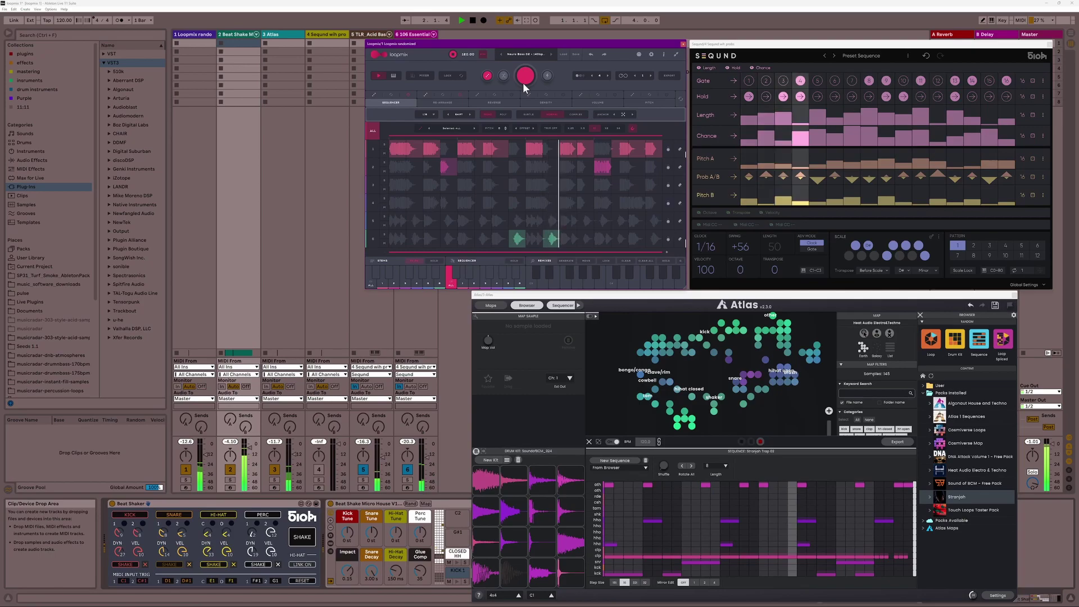
click(524, 79)
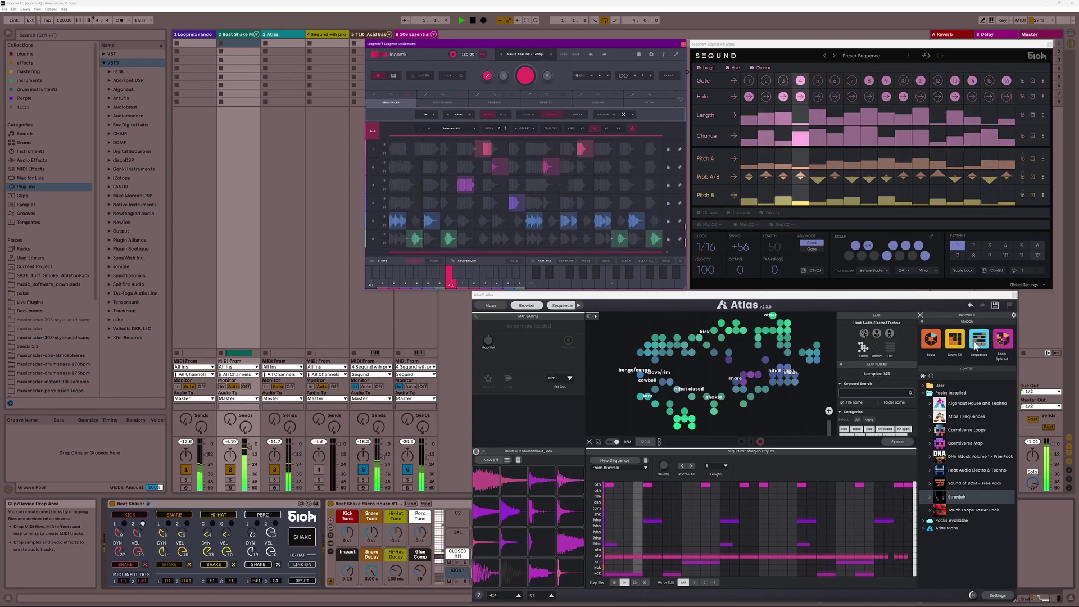
click(625, 459)
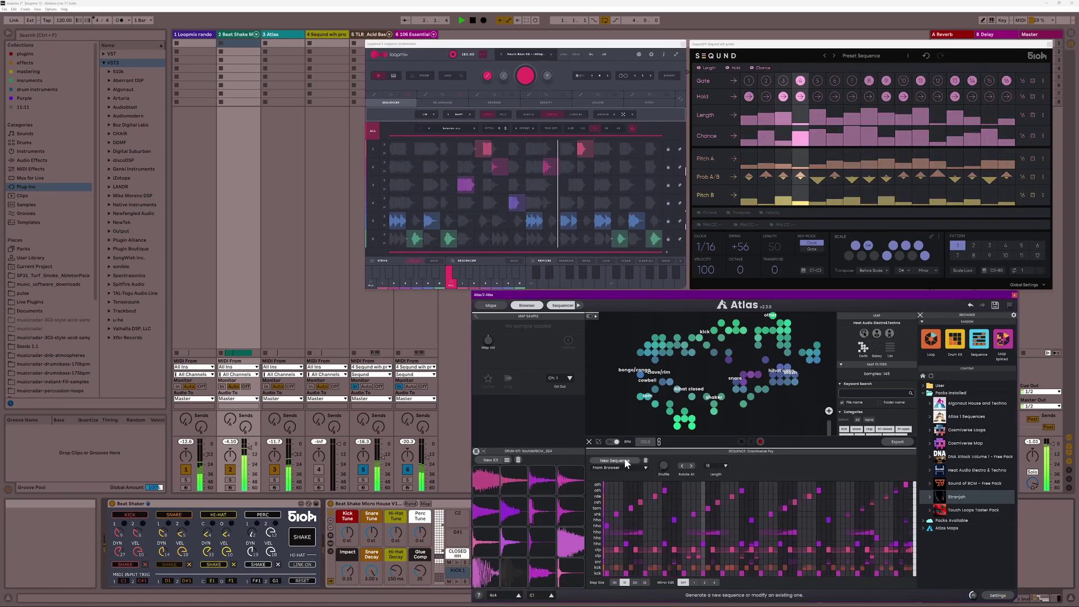
- Load a random drum kit and sequence in Atlas, shake Beat Shaker, and generate another sequence for the new kit
click(1004, 340)
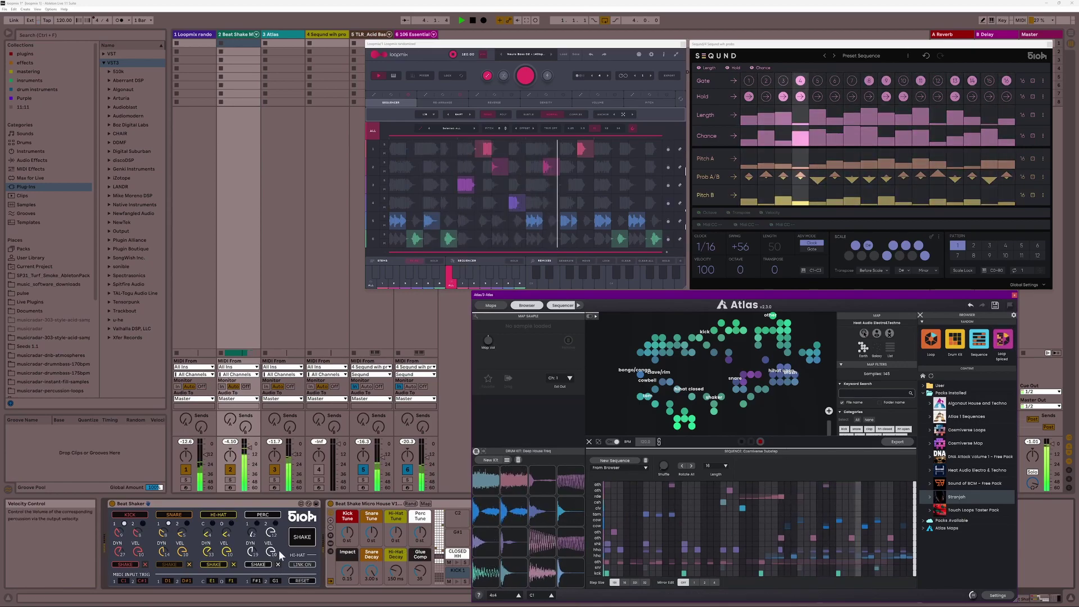
click(296, 540)
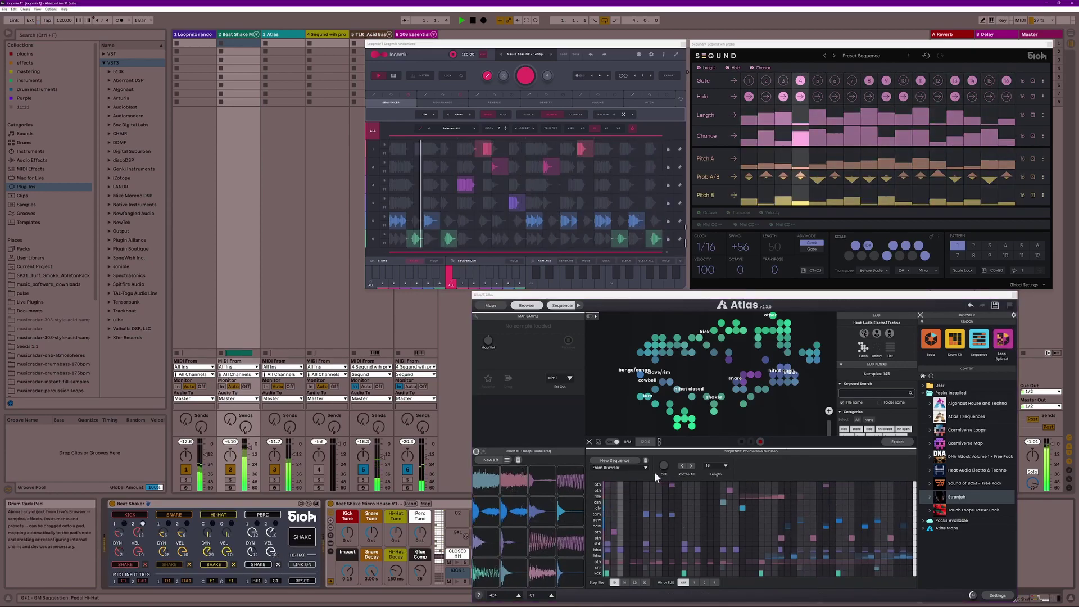
click(619, 463)
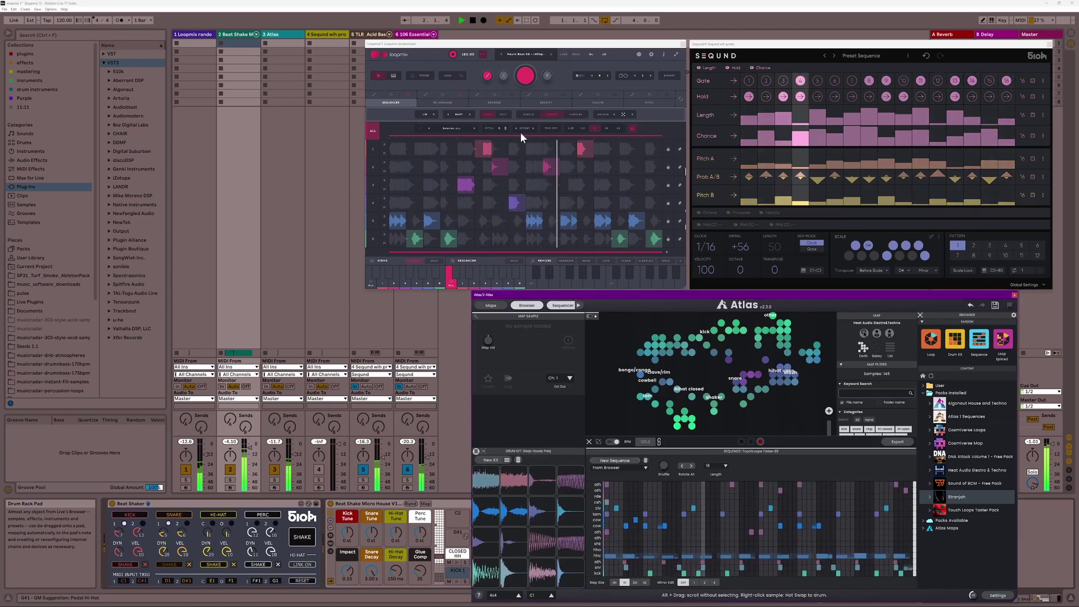
- Randomize the Loopmix sequence two more times, then load the Dubalicious Kit preset
click(526, 77)
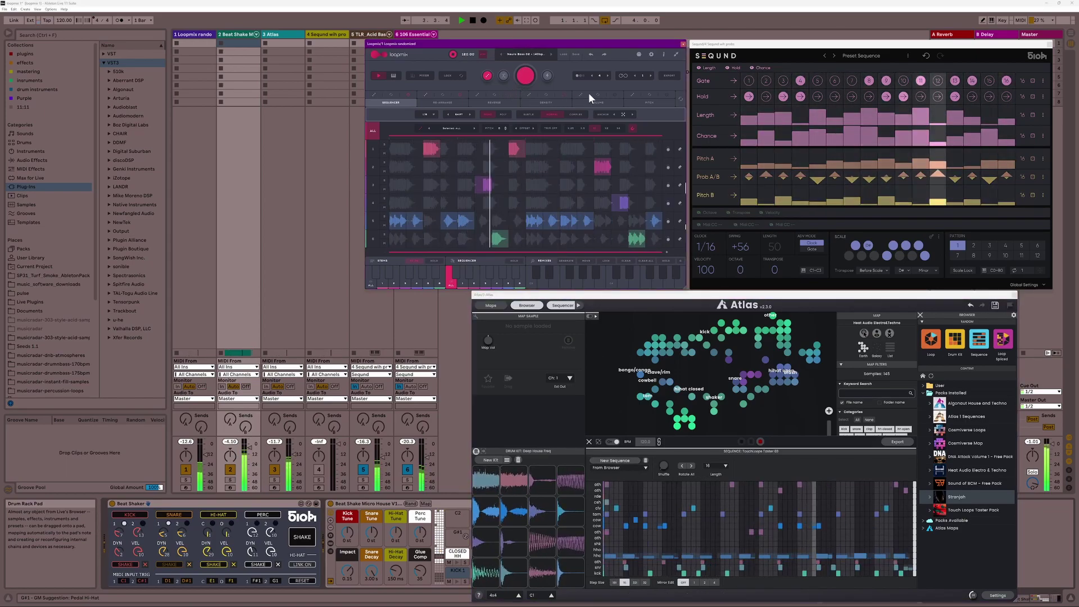
click(526, 77)
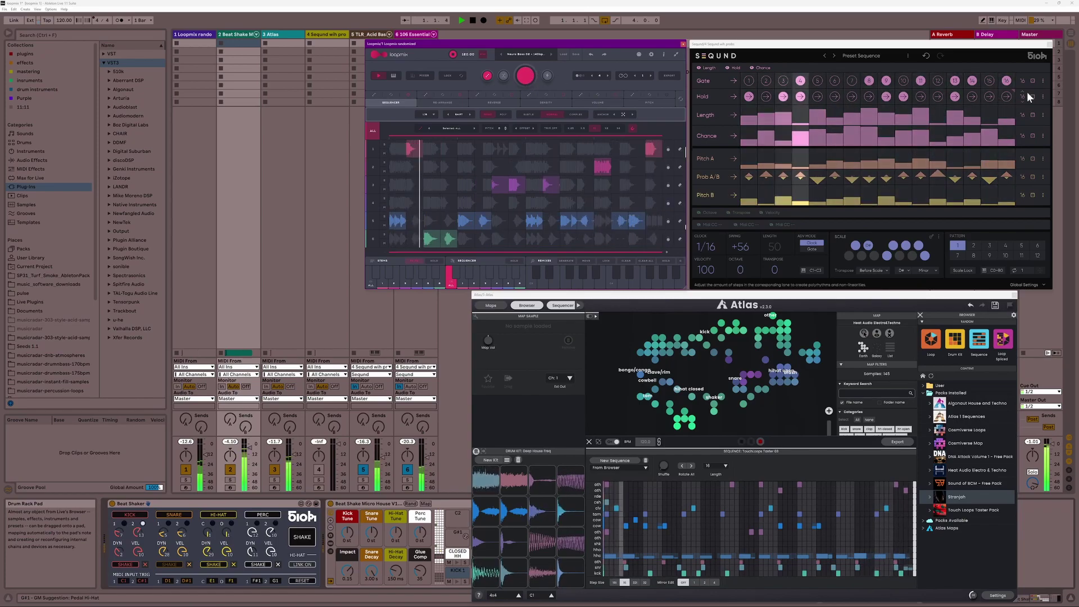
click(524, 53)
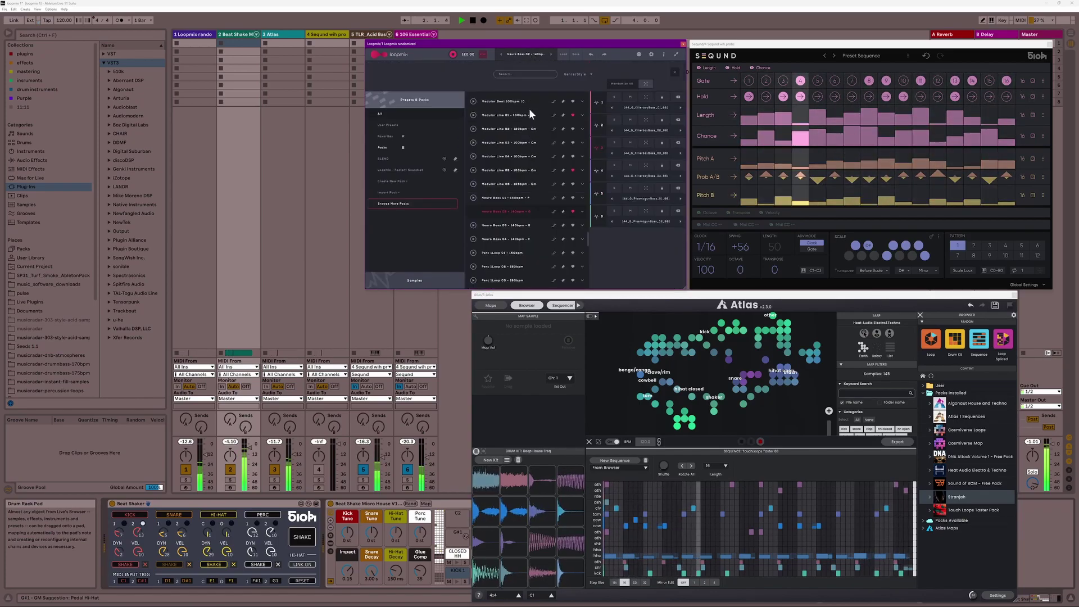
scroll(529, 109, up, 5)
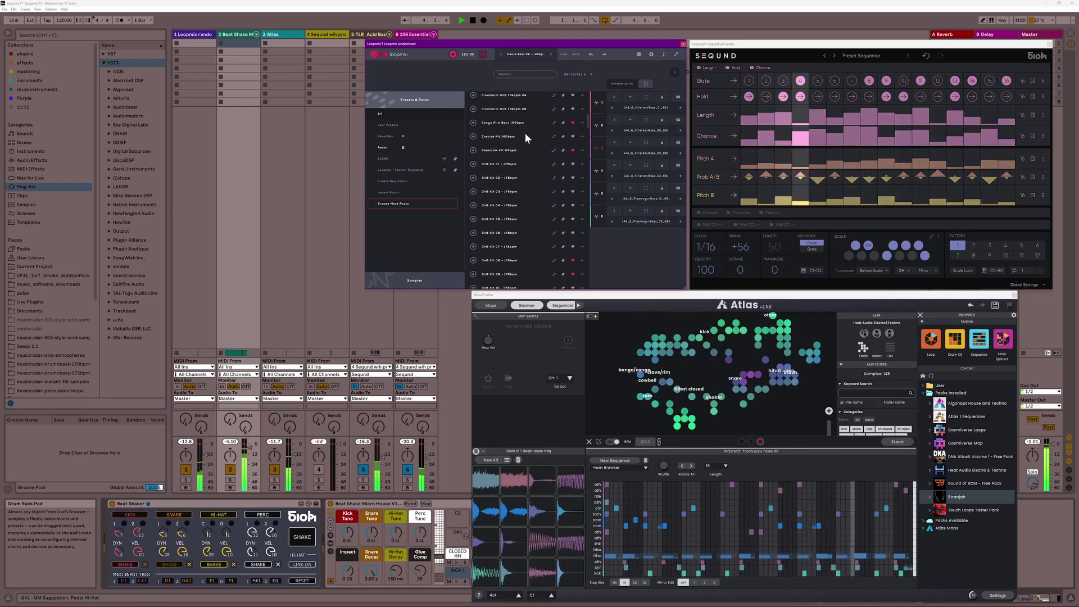
scroll(525, 133, down, 2)
scroll(525, 133, down, 5)
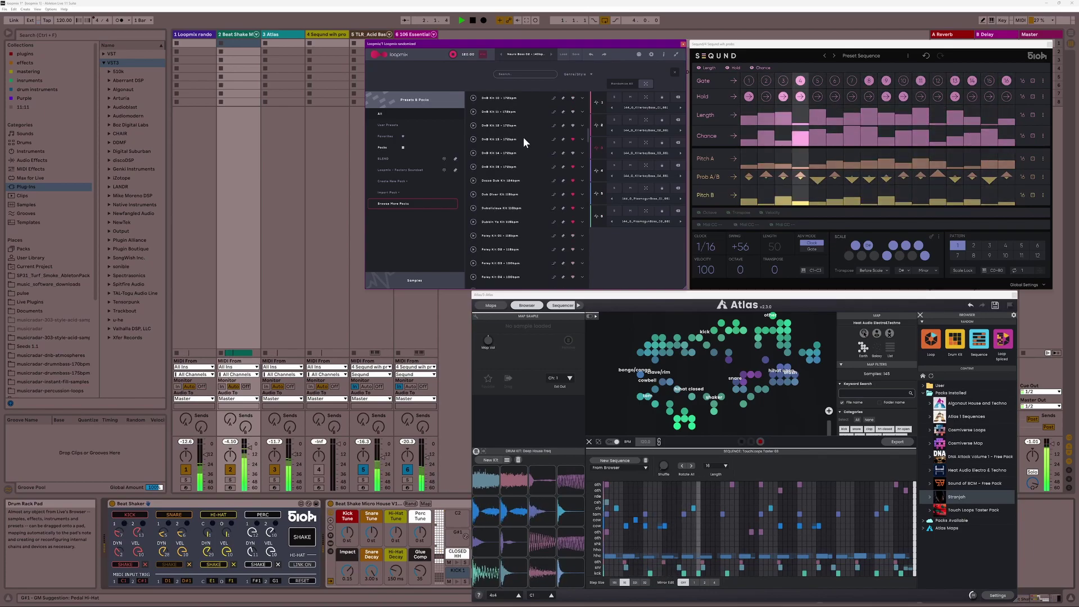
click(512, 206)
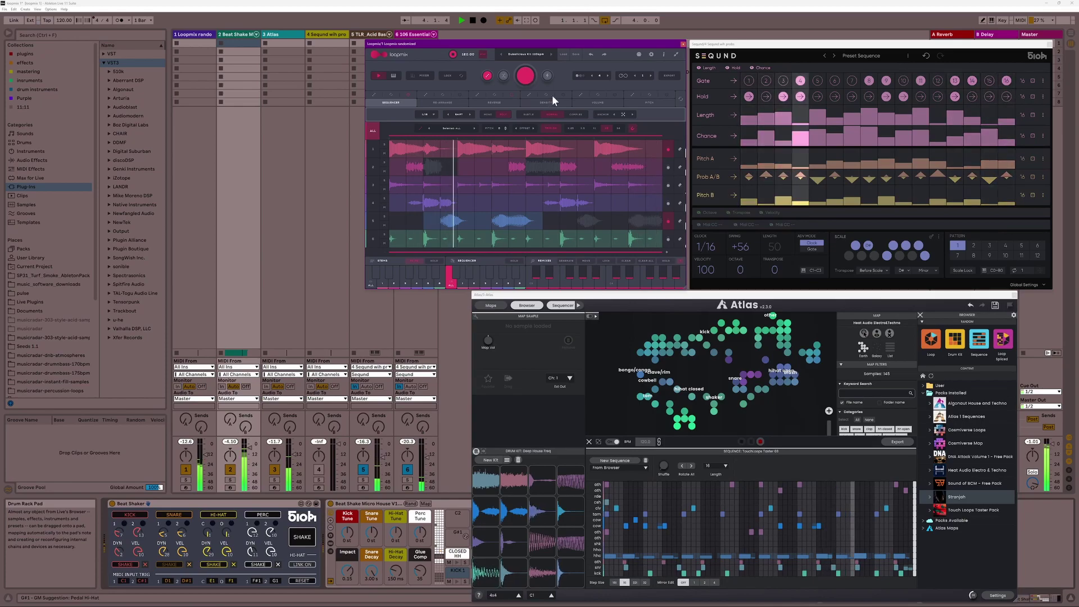
- Randomize all Seqund lanes again, from Gate, Hold, Length and Chance through Pitch A, Prob A/B and Pitch B
click(1031, 83)
click(1031, 96)
click(1032, 115)
click(1031, 136)
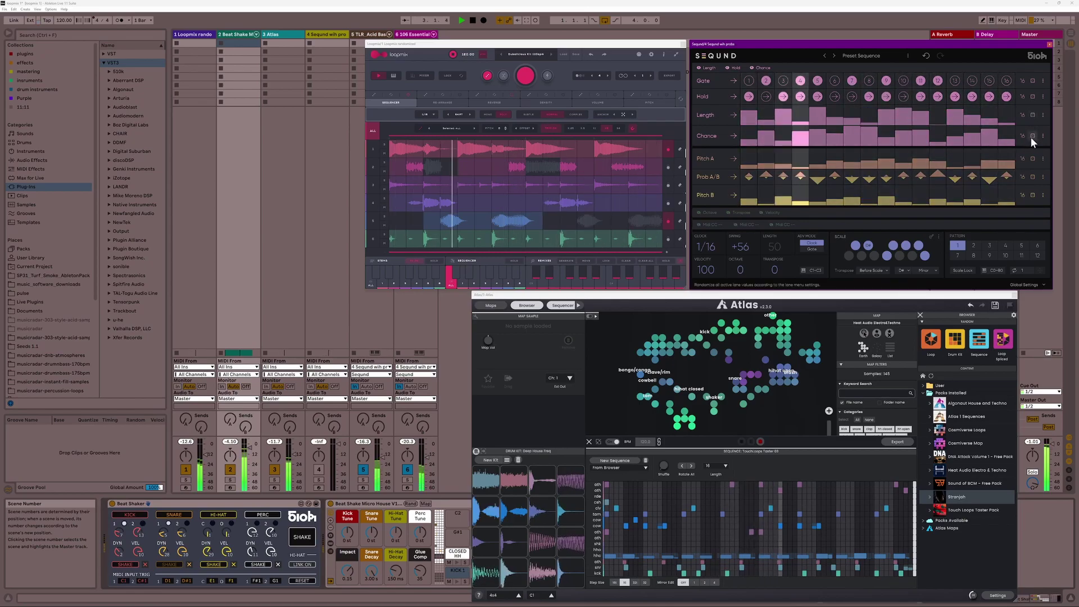
click(1032, 177)
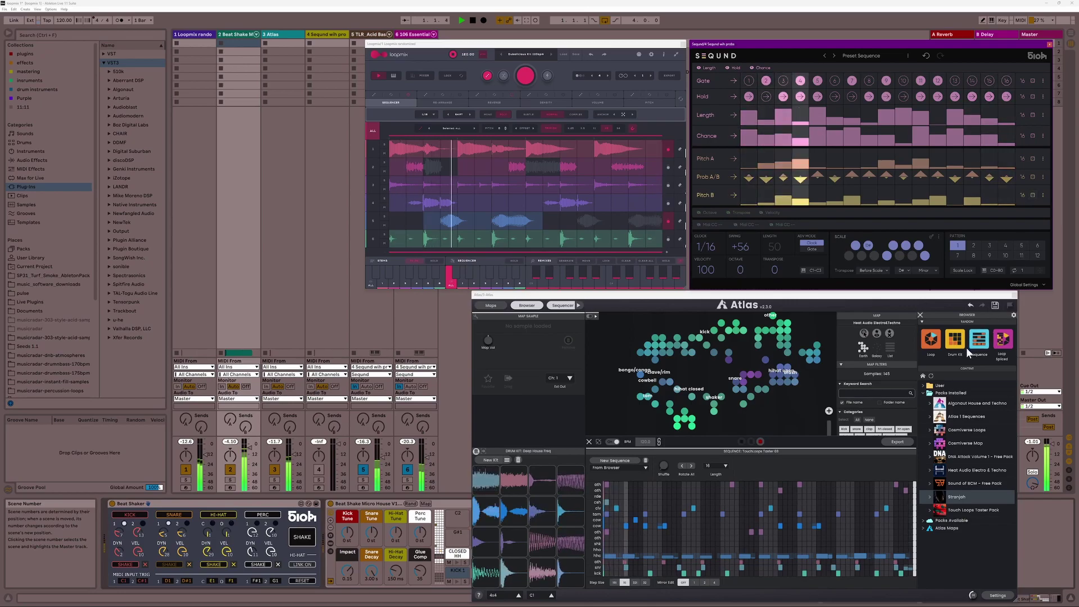
- Load another random sequence in Atlas and shake Beat Shaker three times for a new drum pattern
click(607, 462)
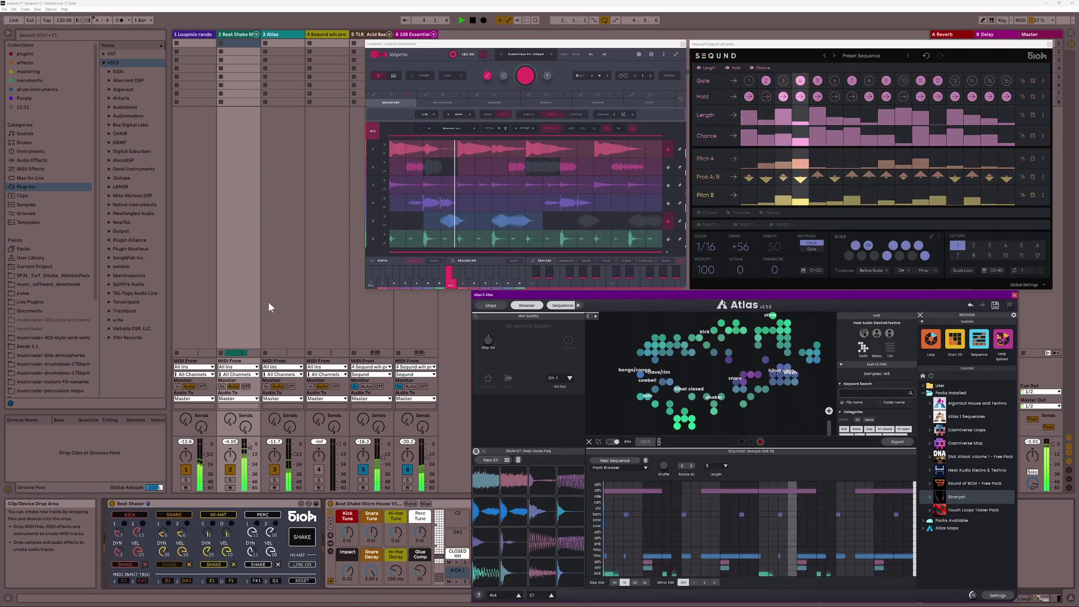
click(301, 538)
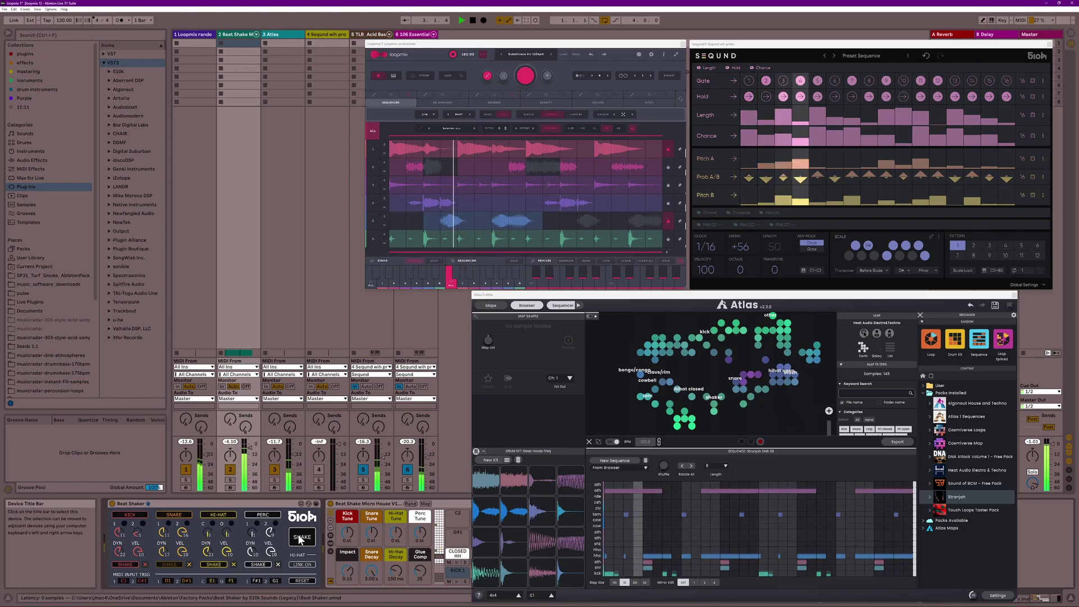
click(301, 538)
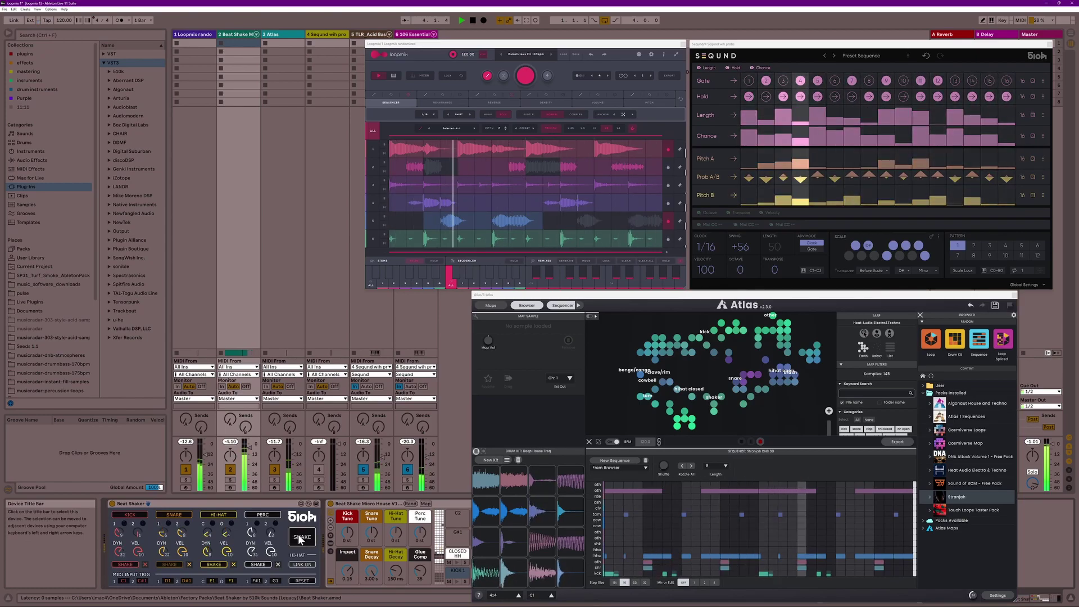
click(301, 538)
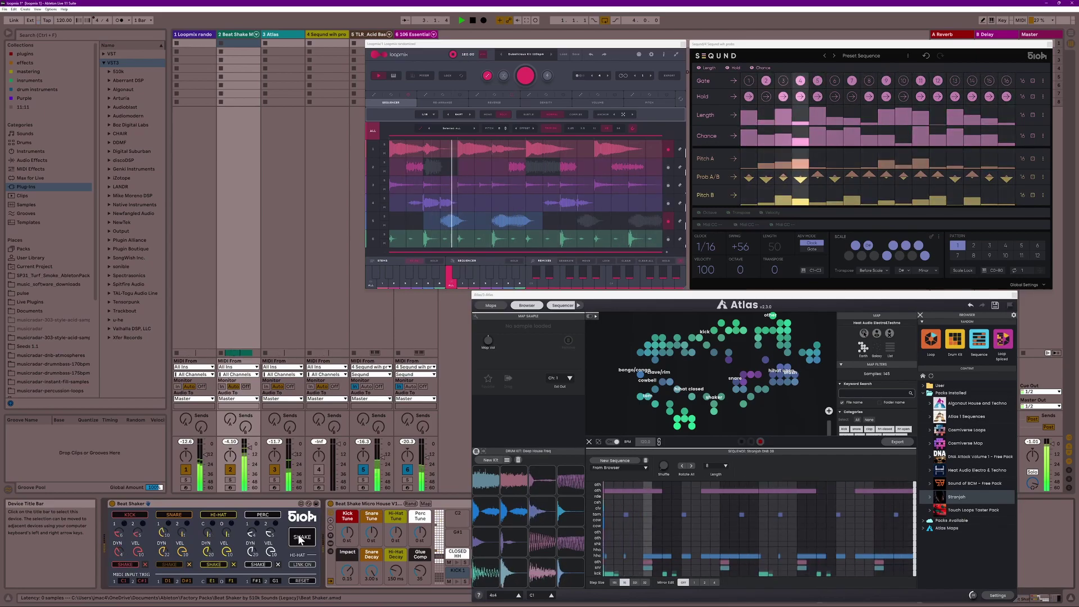
- Randomize the Loopmix sequence three times
click(521, 77)
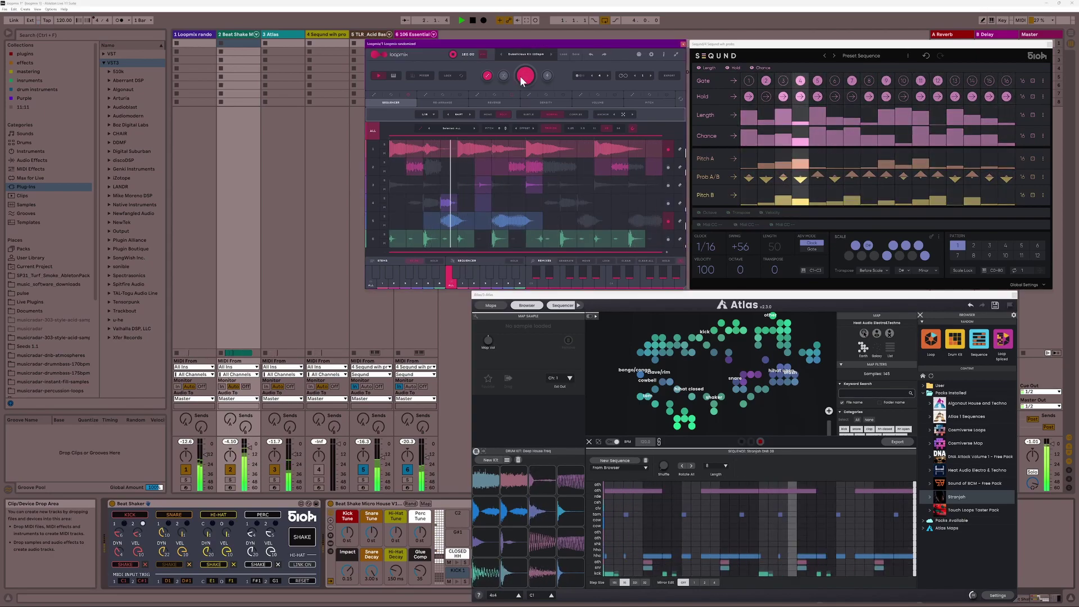
click(521, 76)
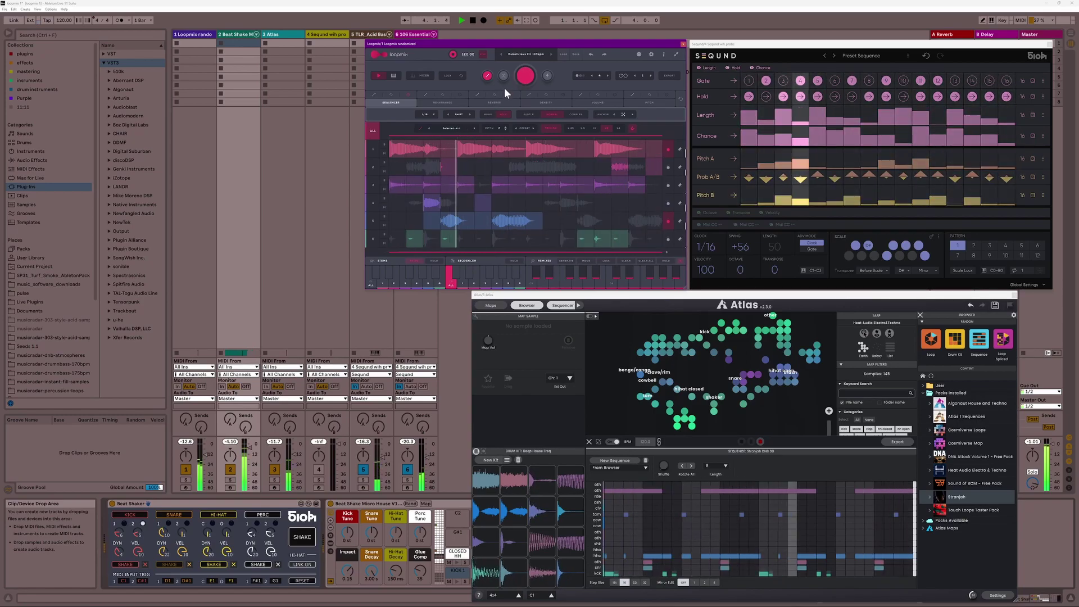
click(522, 76)
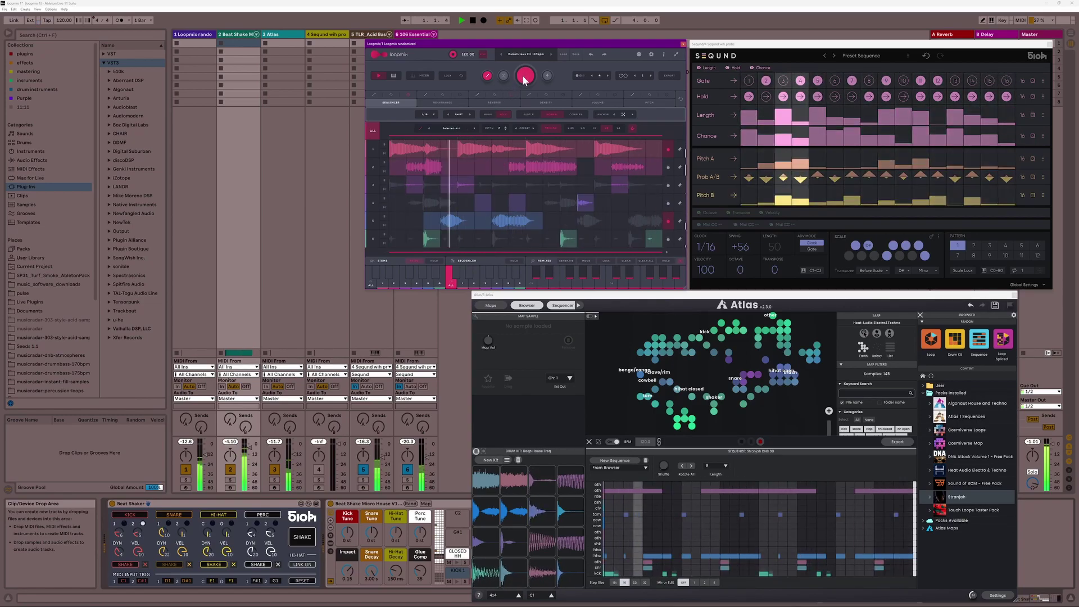
- Switch off several individual steps in the first and second Loopmix tracks to thin out their patterns
drag(429, 147, 466, 147)
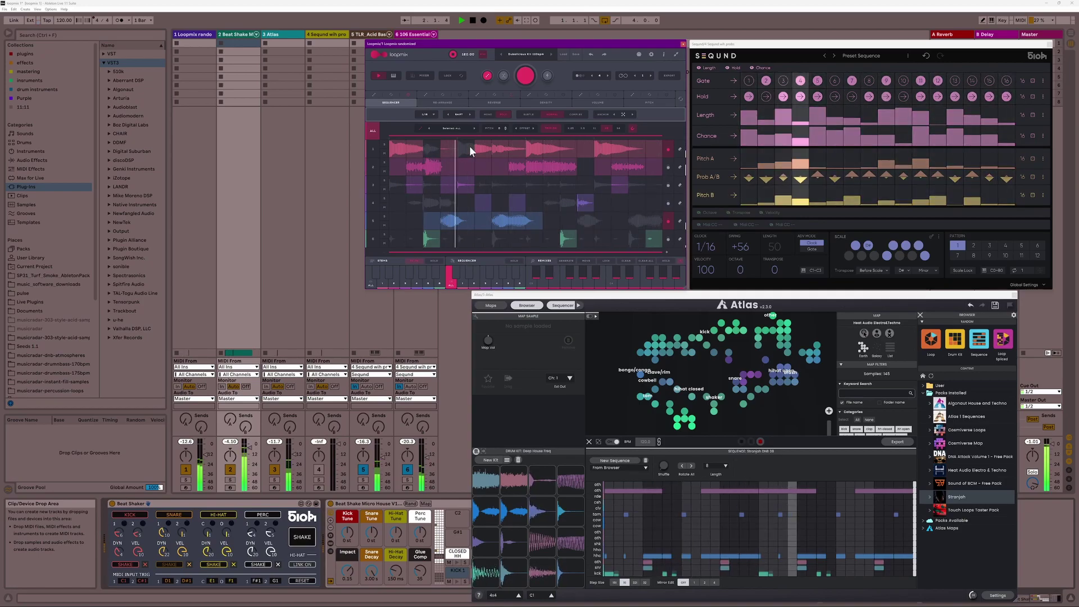
click(569, 147)
click(551, 164)
click(478, 169)
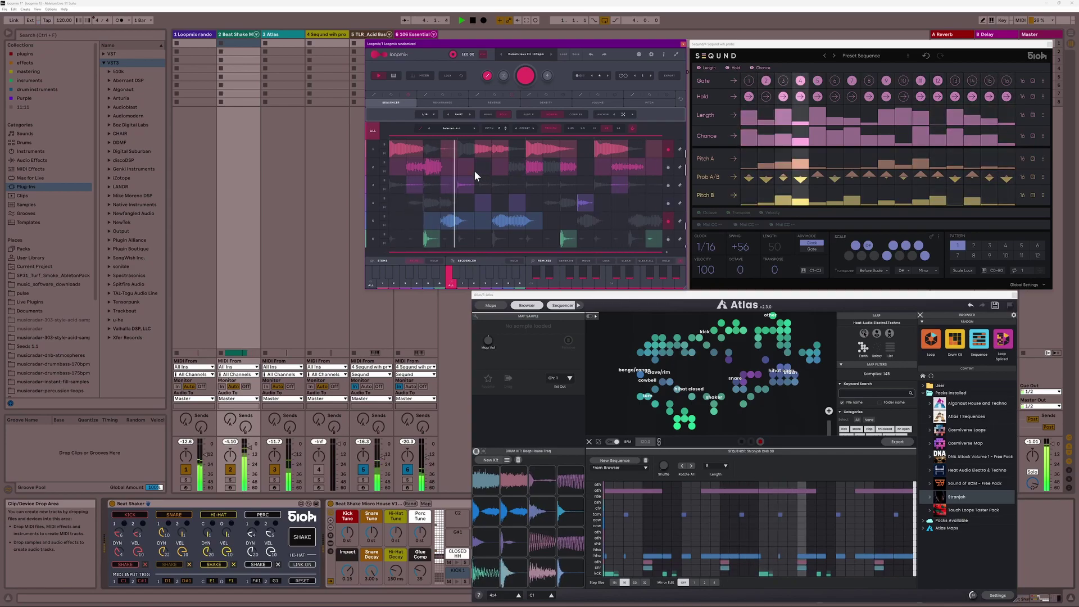
click(417, 169)
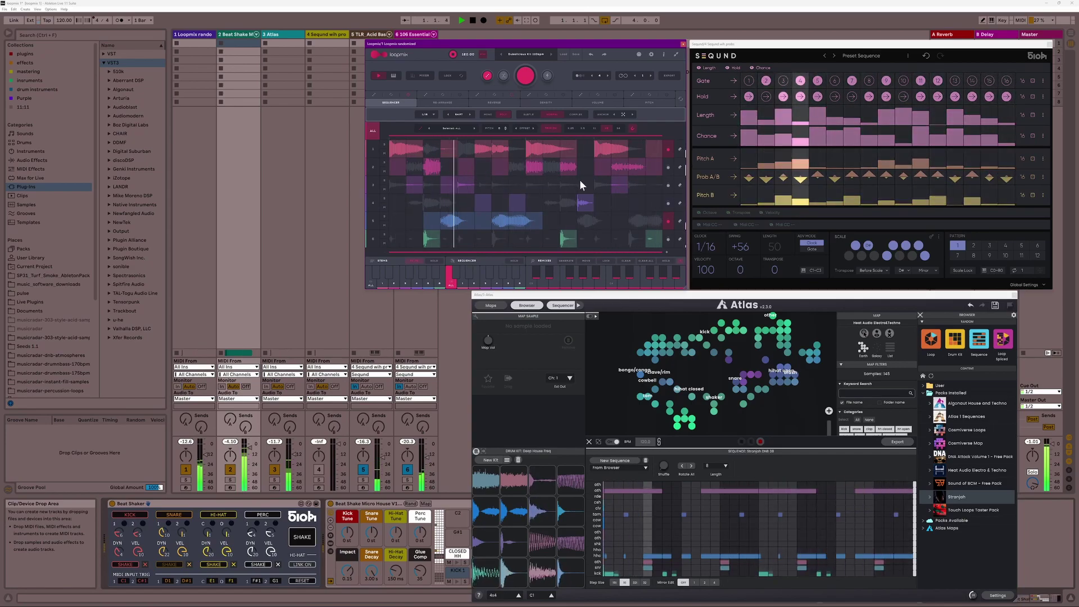
click(624, 169)
click(566, 164)
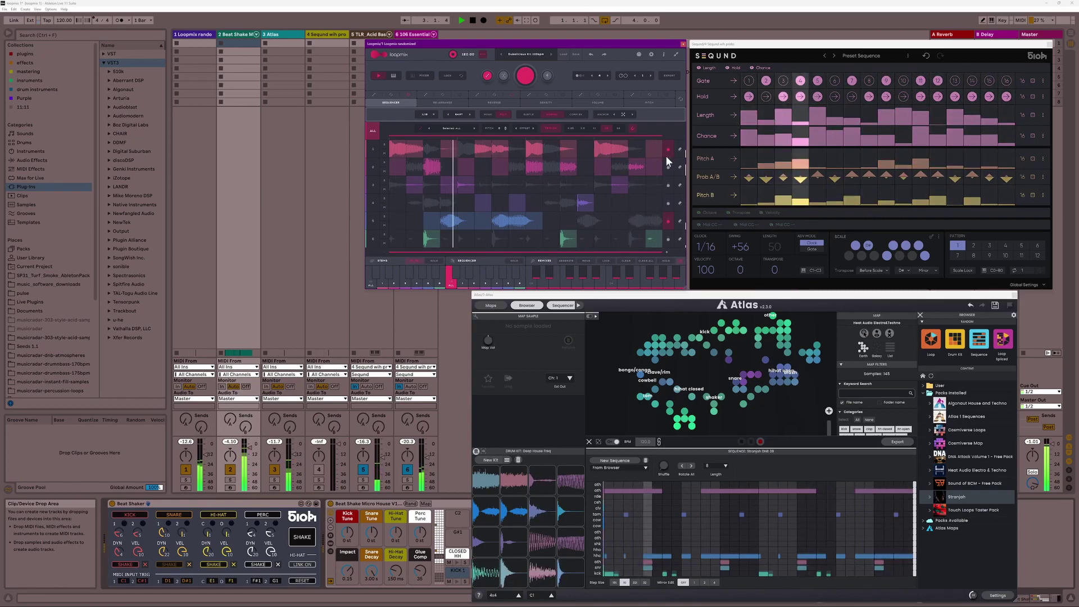
- Randomize the Seqund Gate, Length, Chance, Pitch A, Prob A/B and Pitch B lanes
click(1033, 81)
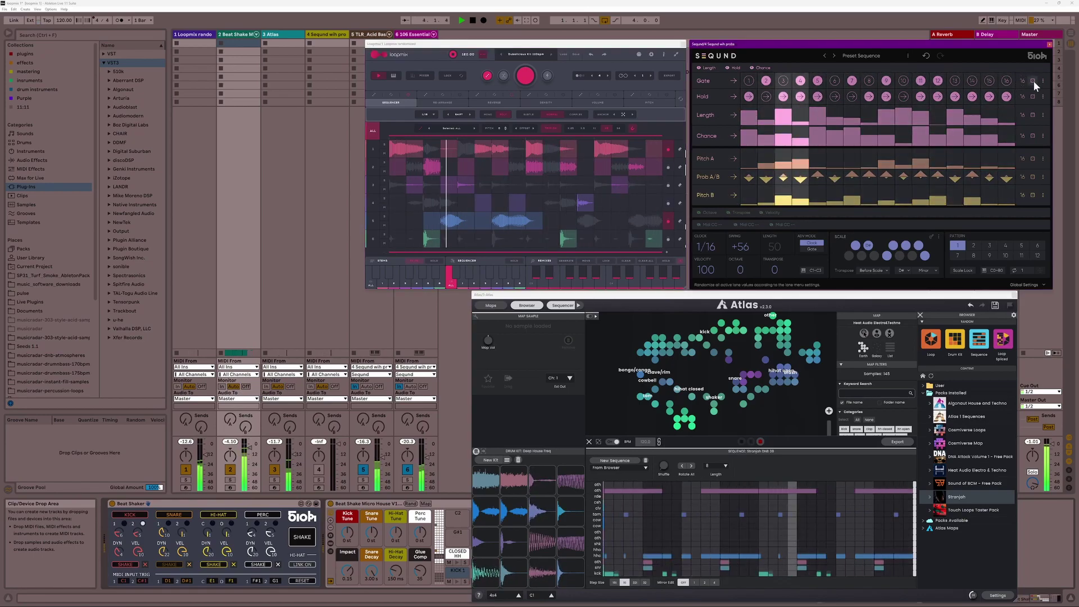
click(1035, 115)
click(1034, 135)
click(1034, 158)
click(1029, 176)
click(1033, 194)
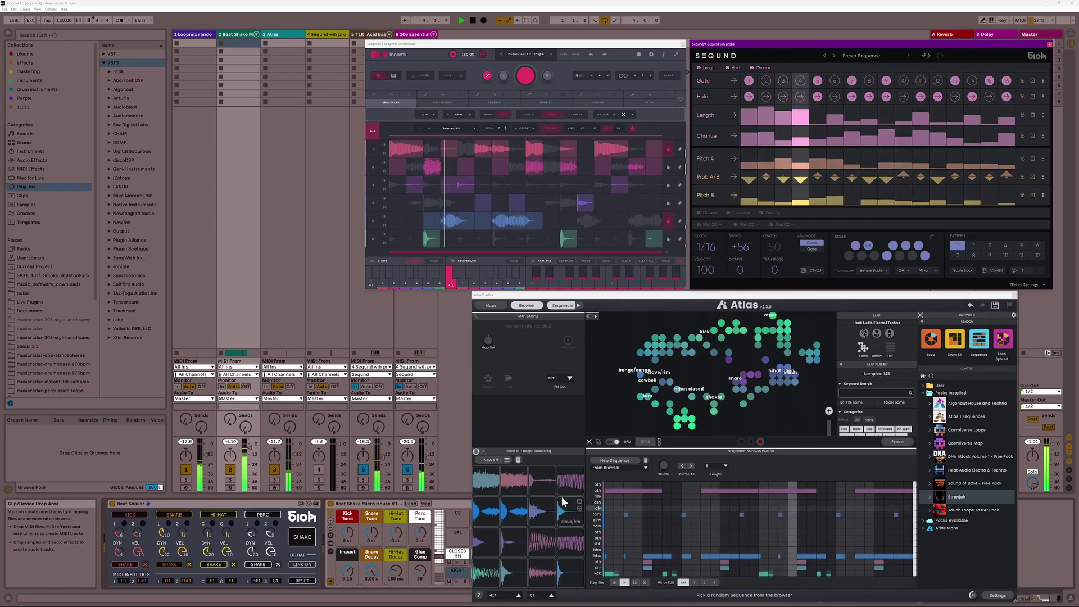
- Load two more random Atlas sequences in a row, then shake the Beat Shaker pattern once
click(617, 461)
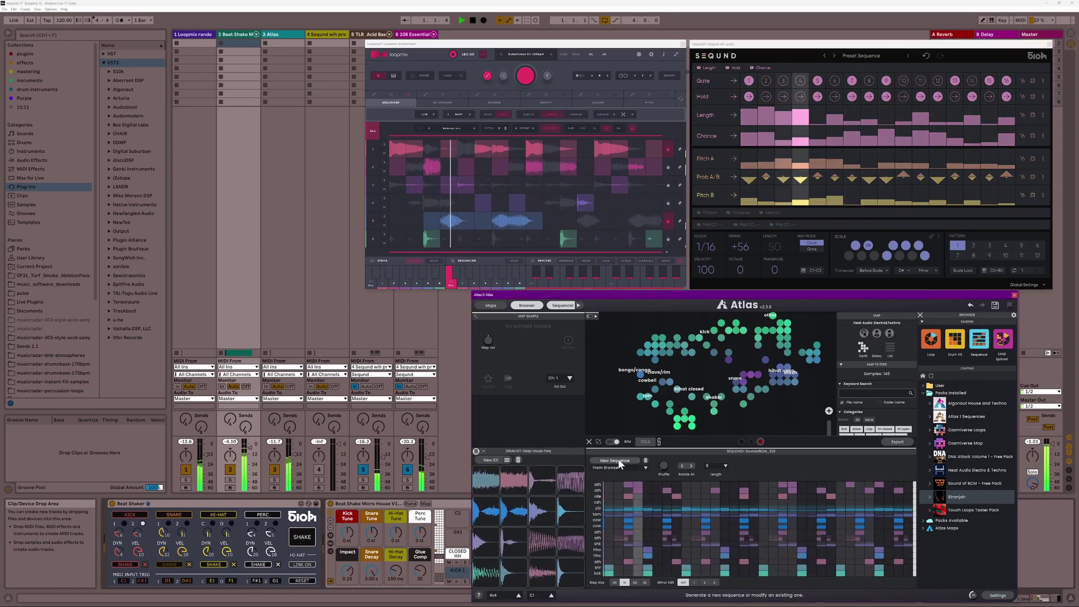
click(619, 462)
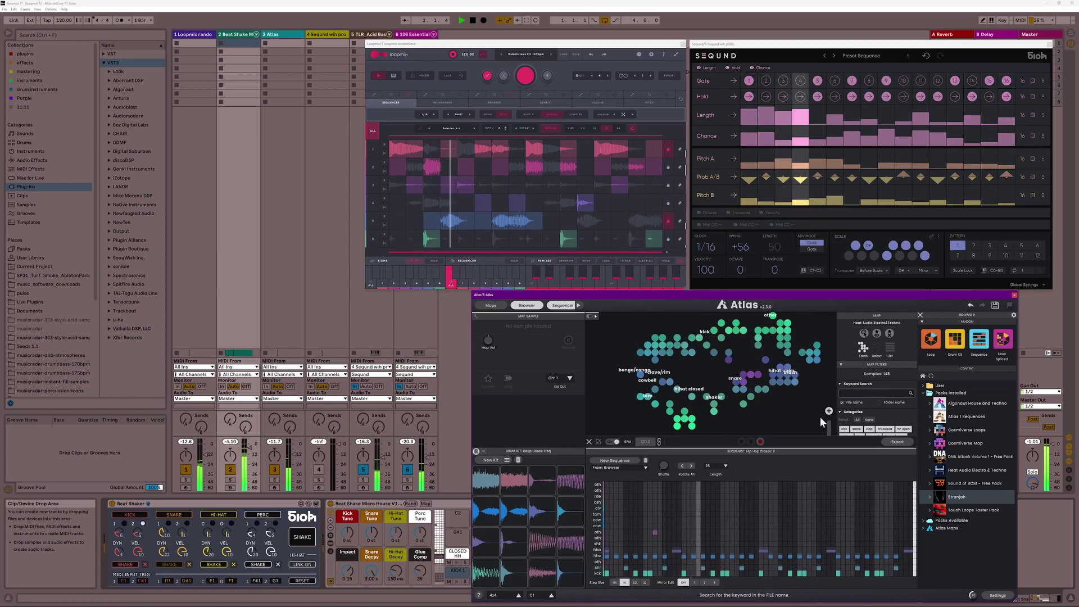
click(308, 539)
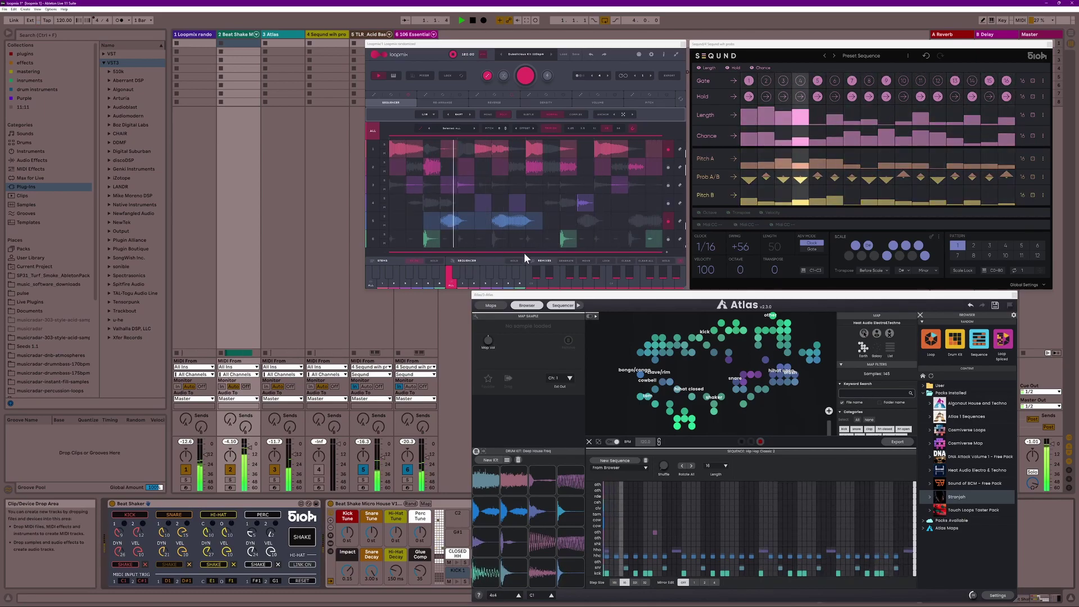
- Randomize the Loopmix sequence once and re-randomize Seqund lanes, including Gate, Length, Chance and Prob A/B
click(530, 76)
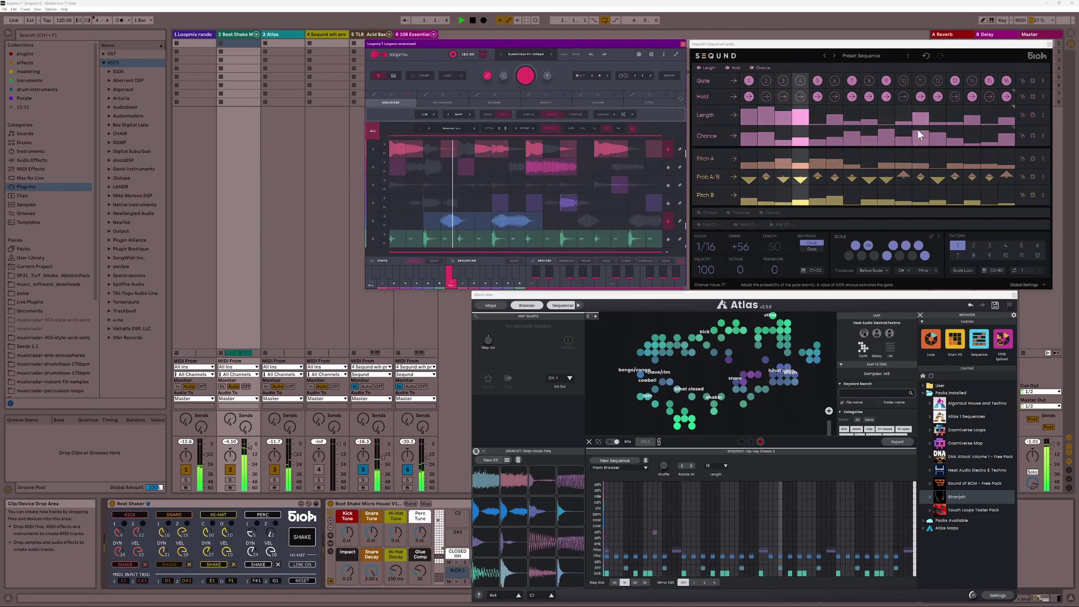
click(1030, 80)
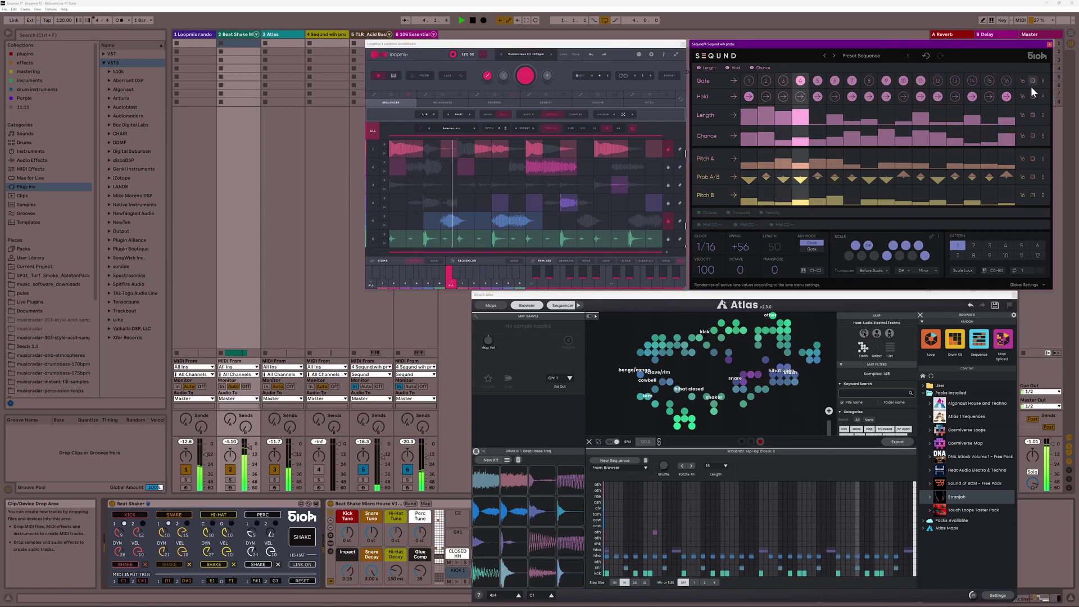
click(1034, 137)
click(1033, 178)
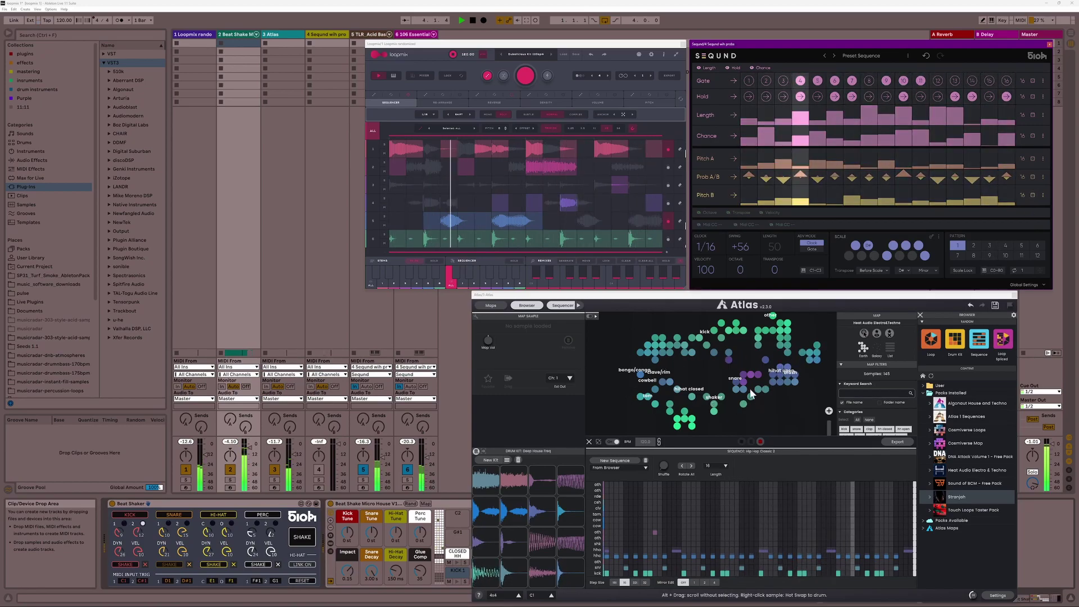
- Vary the groove with a new Atlas drum kit, another Beat Shaker shake and a randomized Loopmix sequence
click(489, 461)
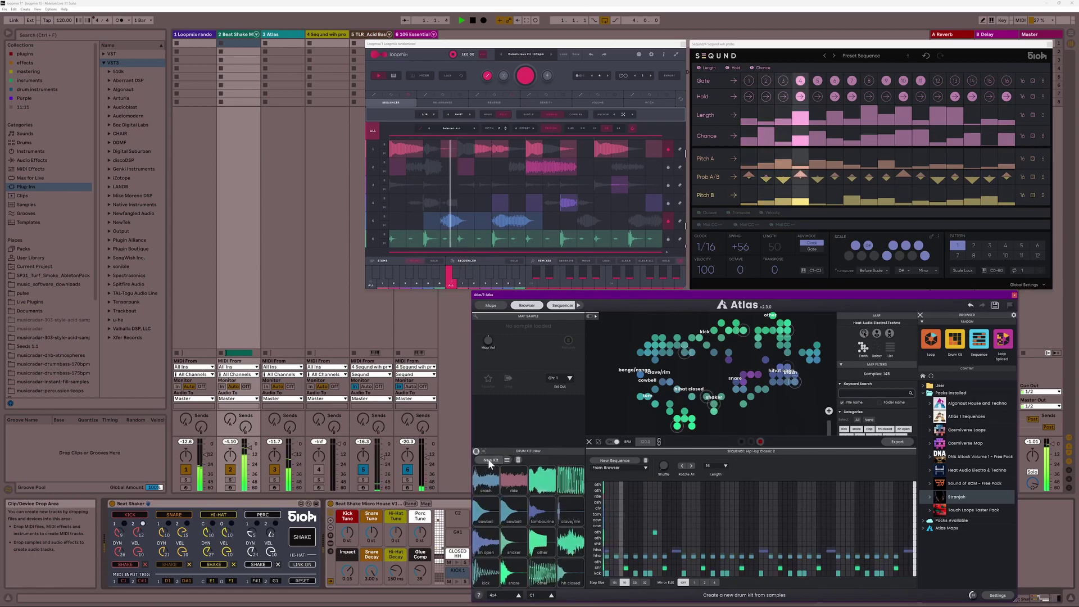
click(306, 540)
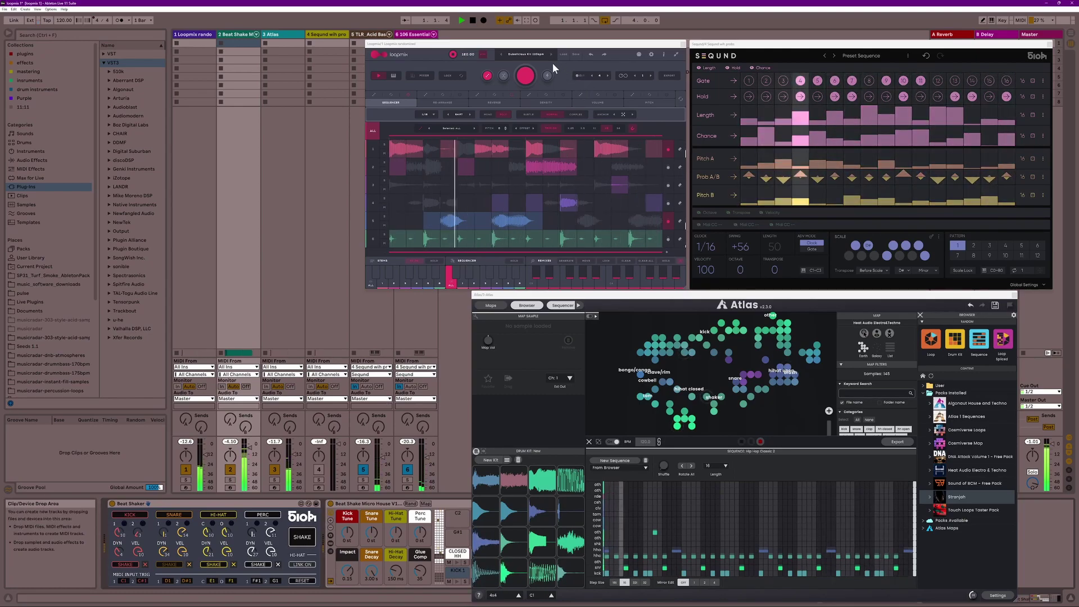
click(529, 76)
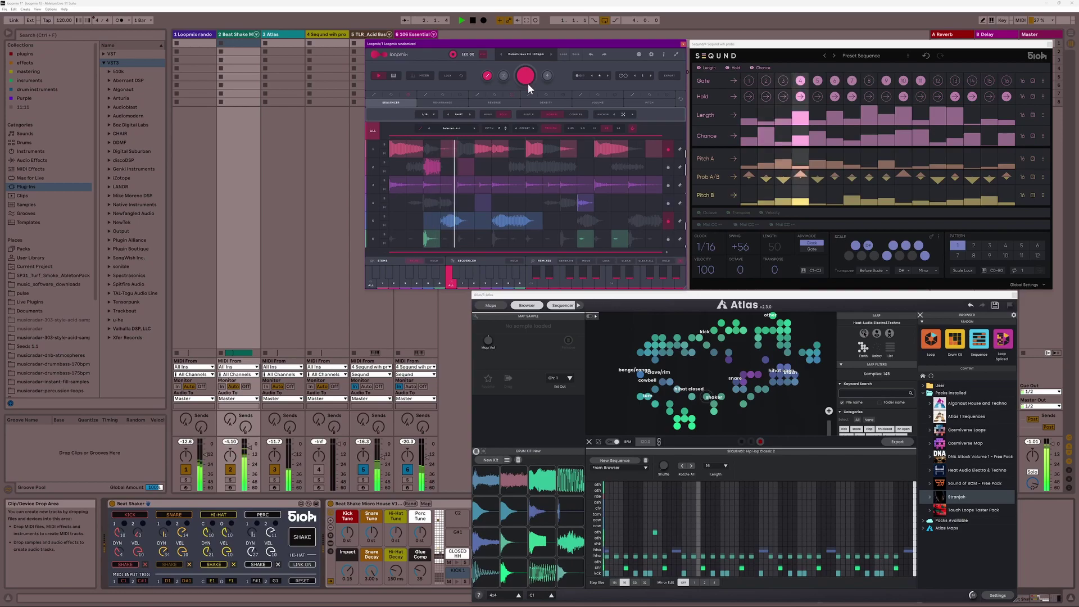
- Deactivate tracks 6, 5, 2, 3 and 1 one by one to strip down the groove, and stop playback
click(409, 470)
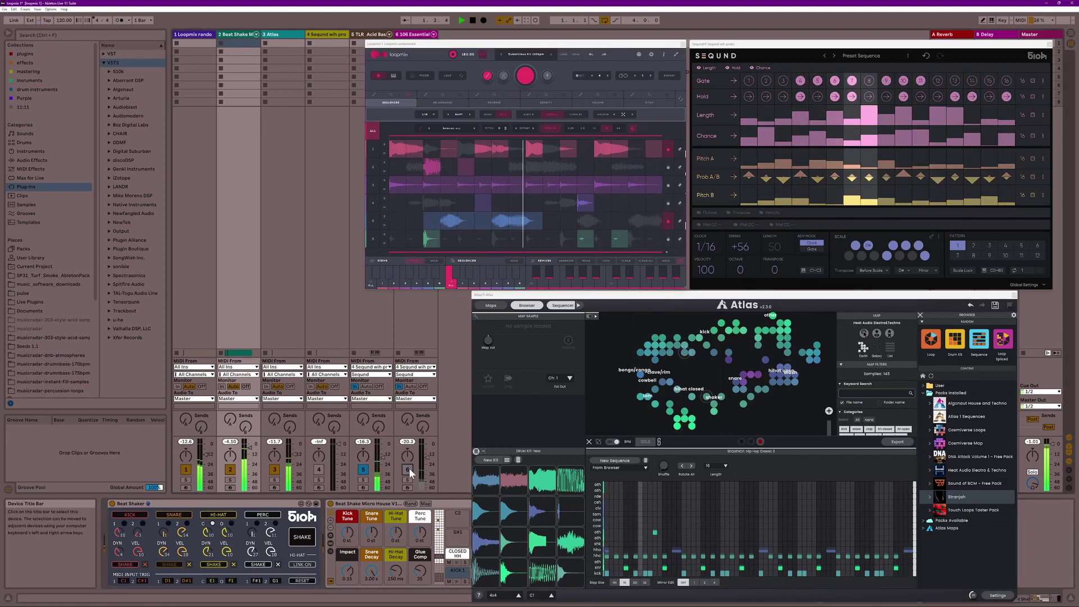
click(363, 469)
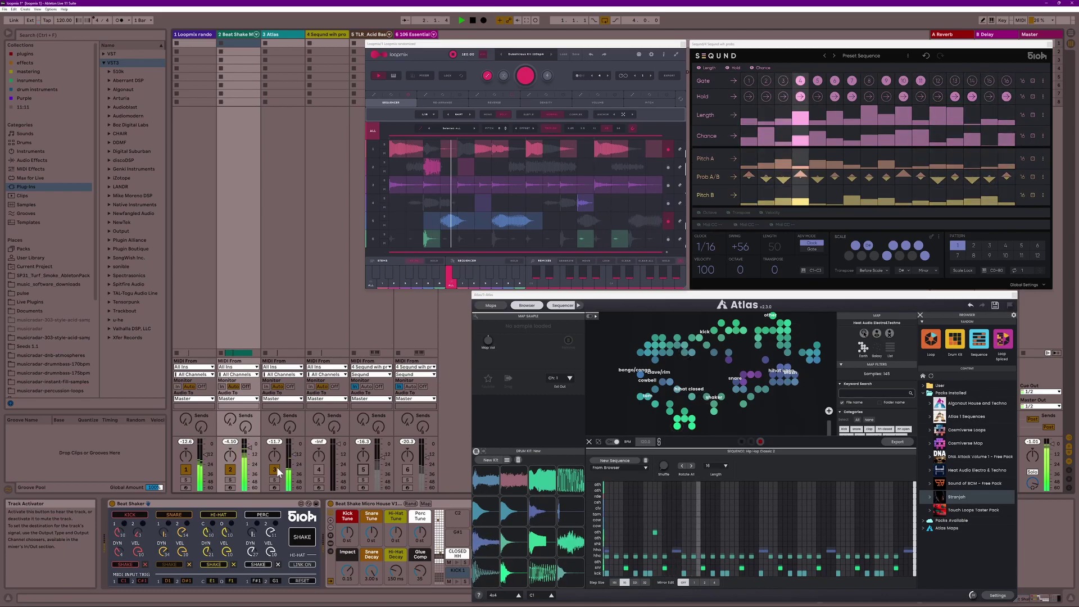
click(231, 469)
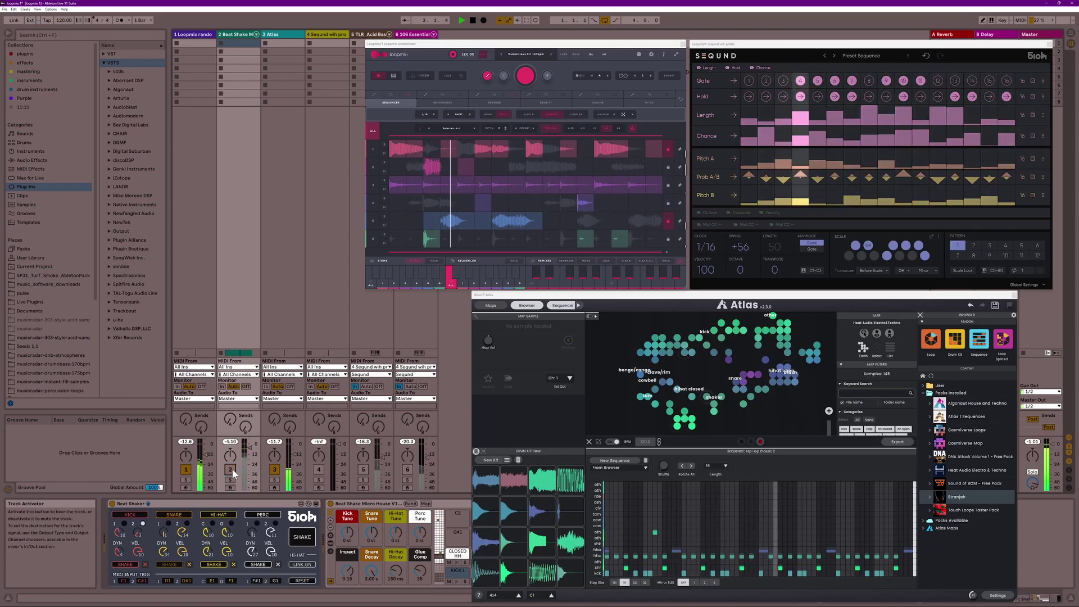
click(274, 469)
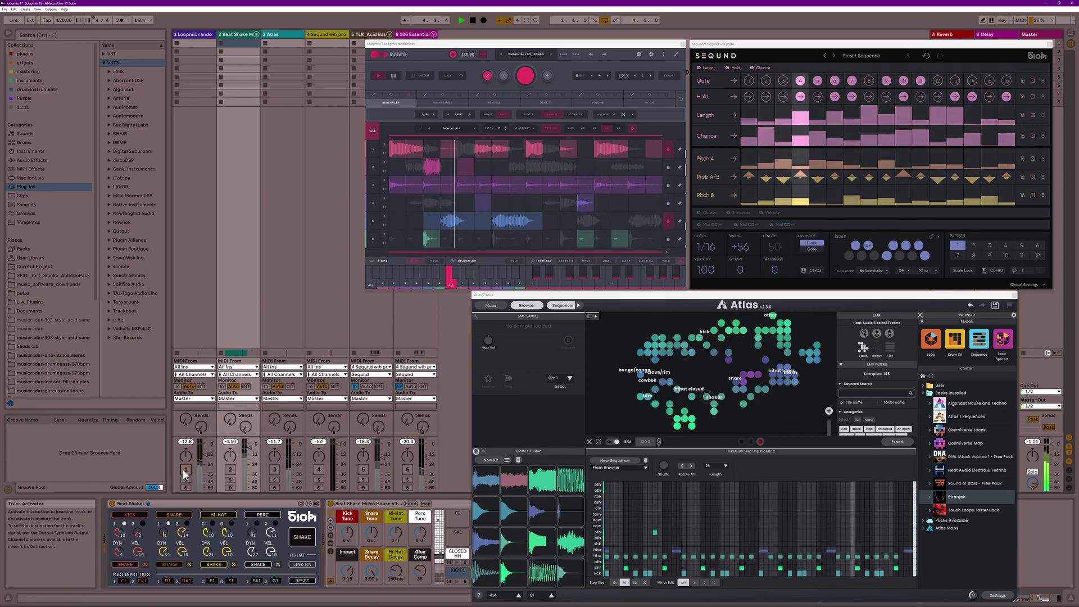
click(472, 21)
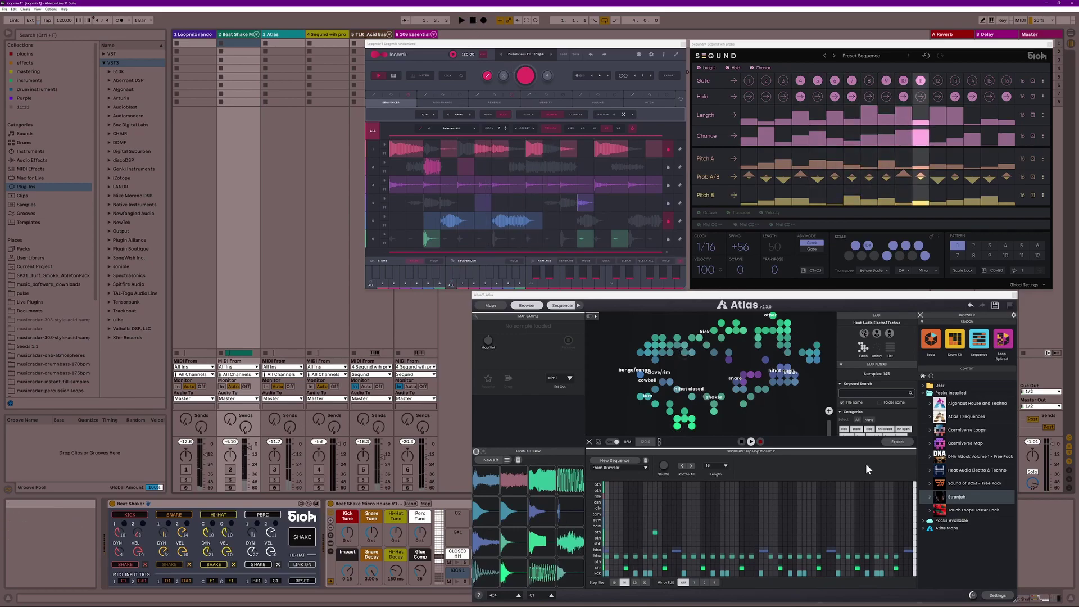